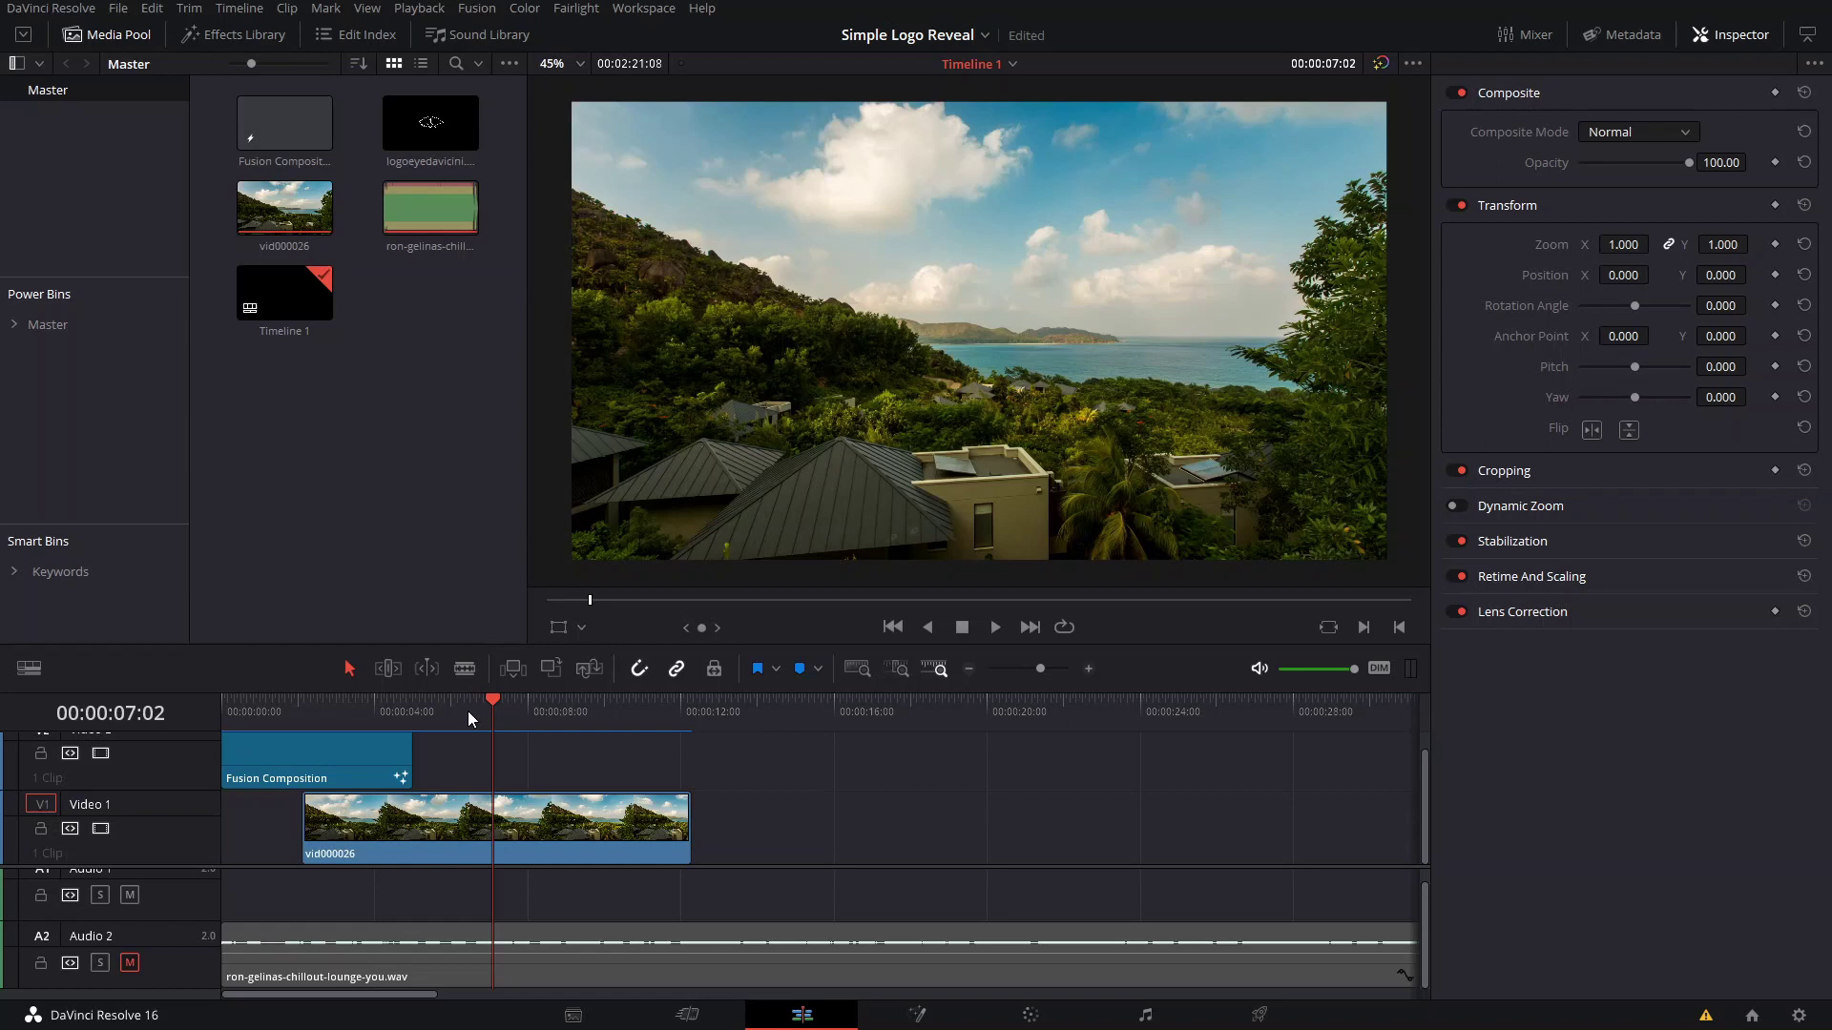
- Create a new Fusion composition clip named Fusion Composition 2 in the media pool, 4 seconds long at 24 fps
right_click(428, 498)
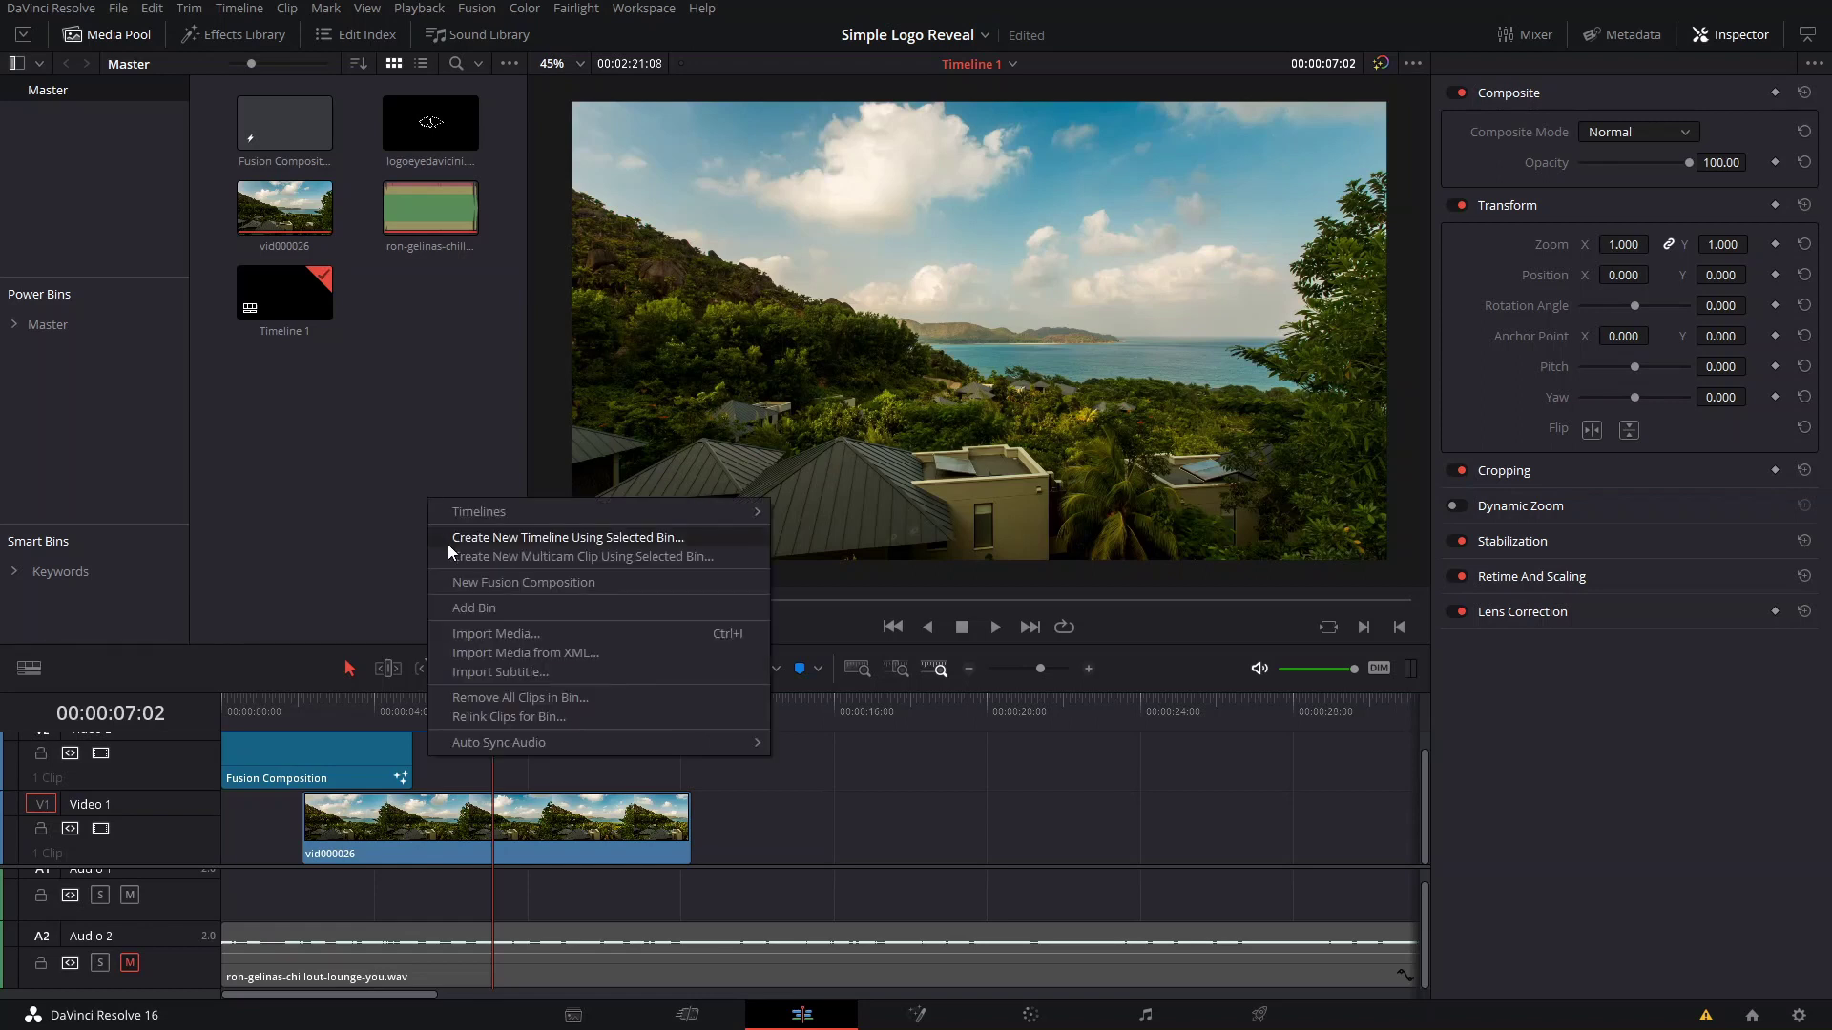
click(449, 581)
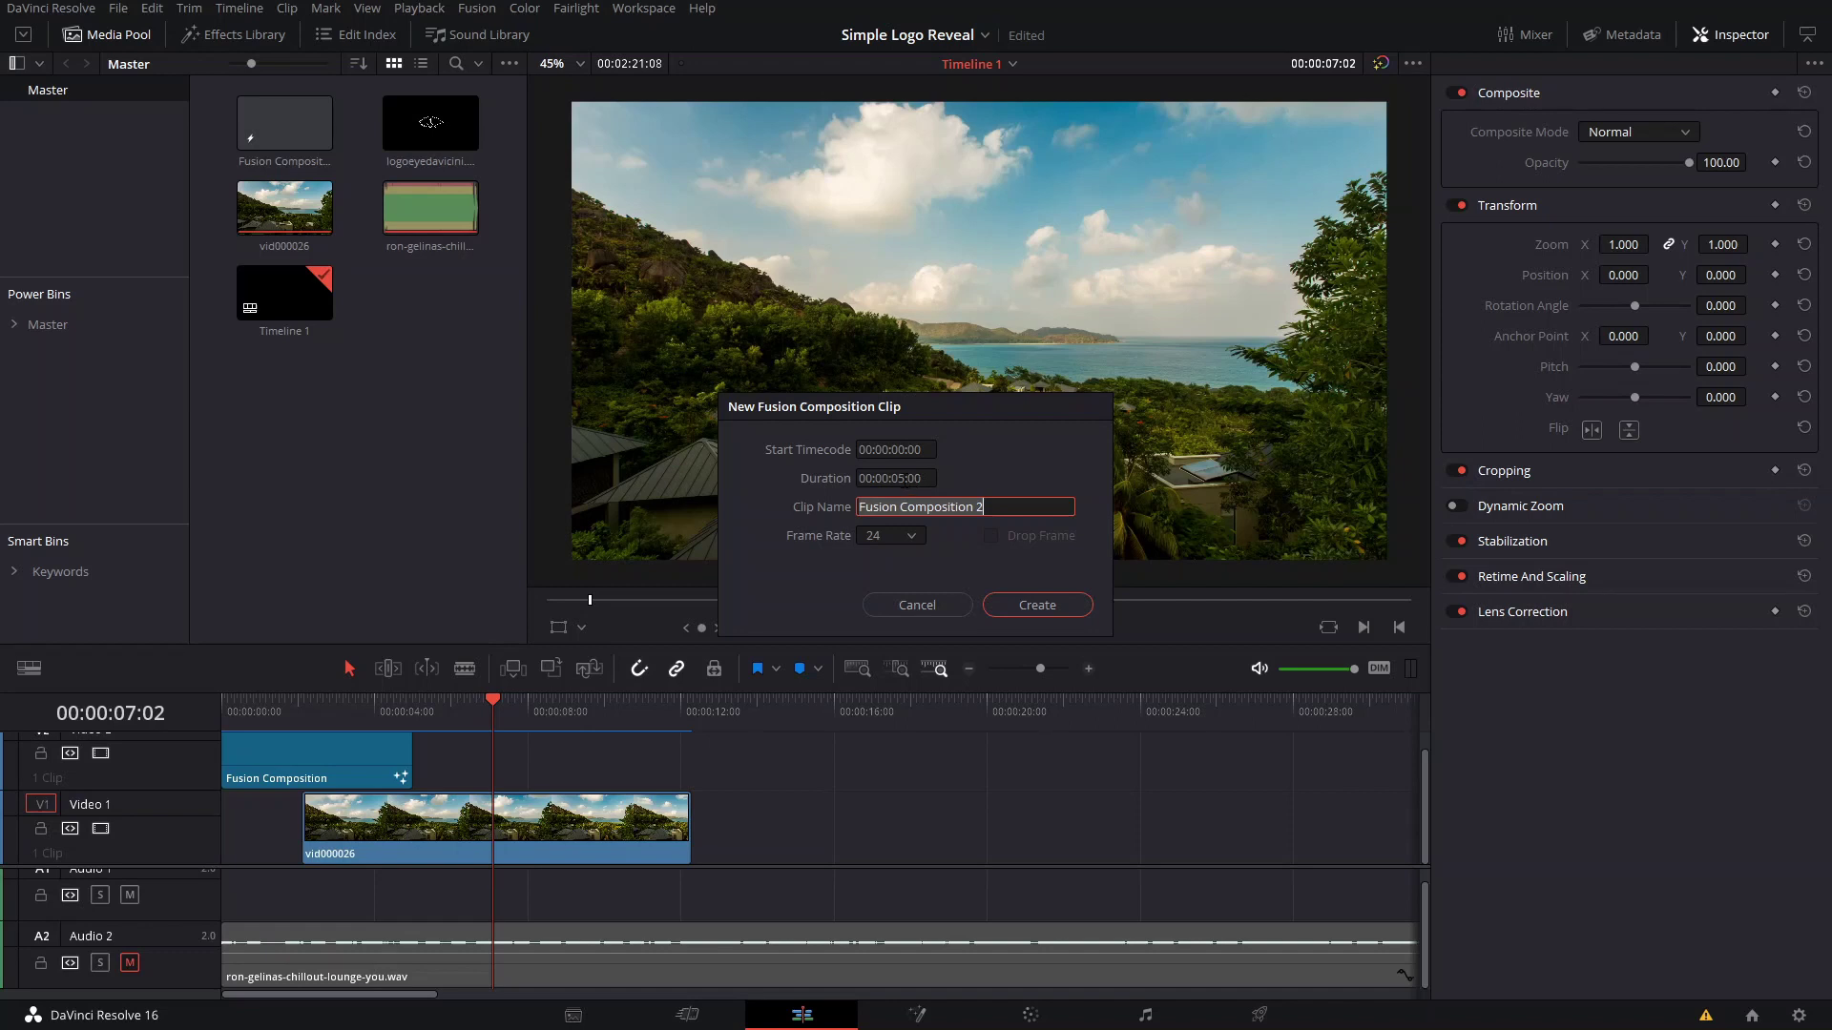
click(911, 478)
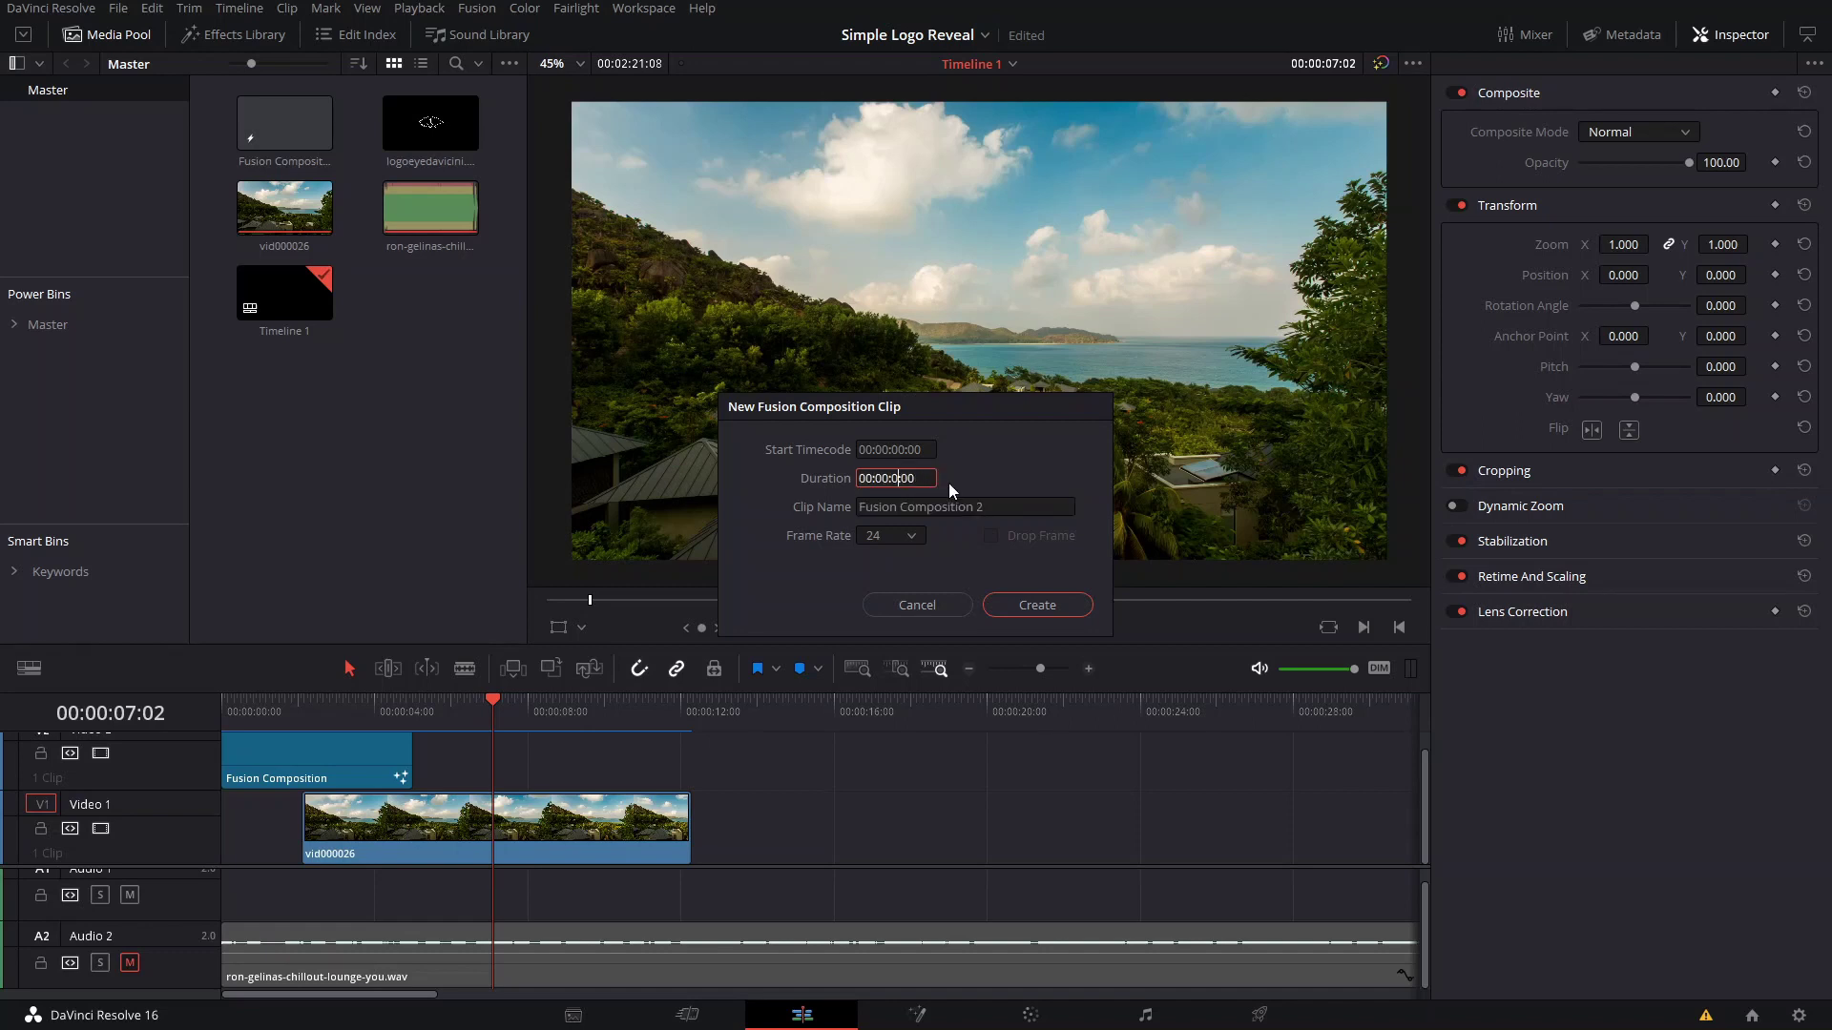
click(1017, 603)
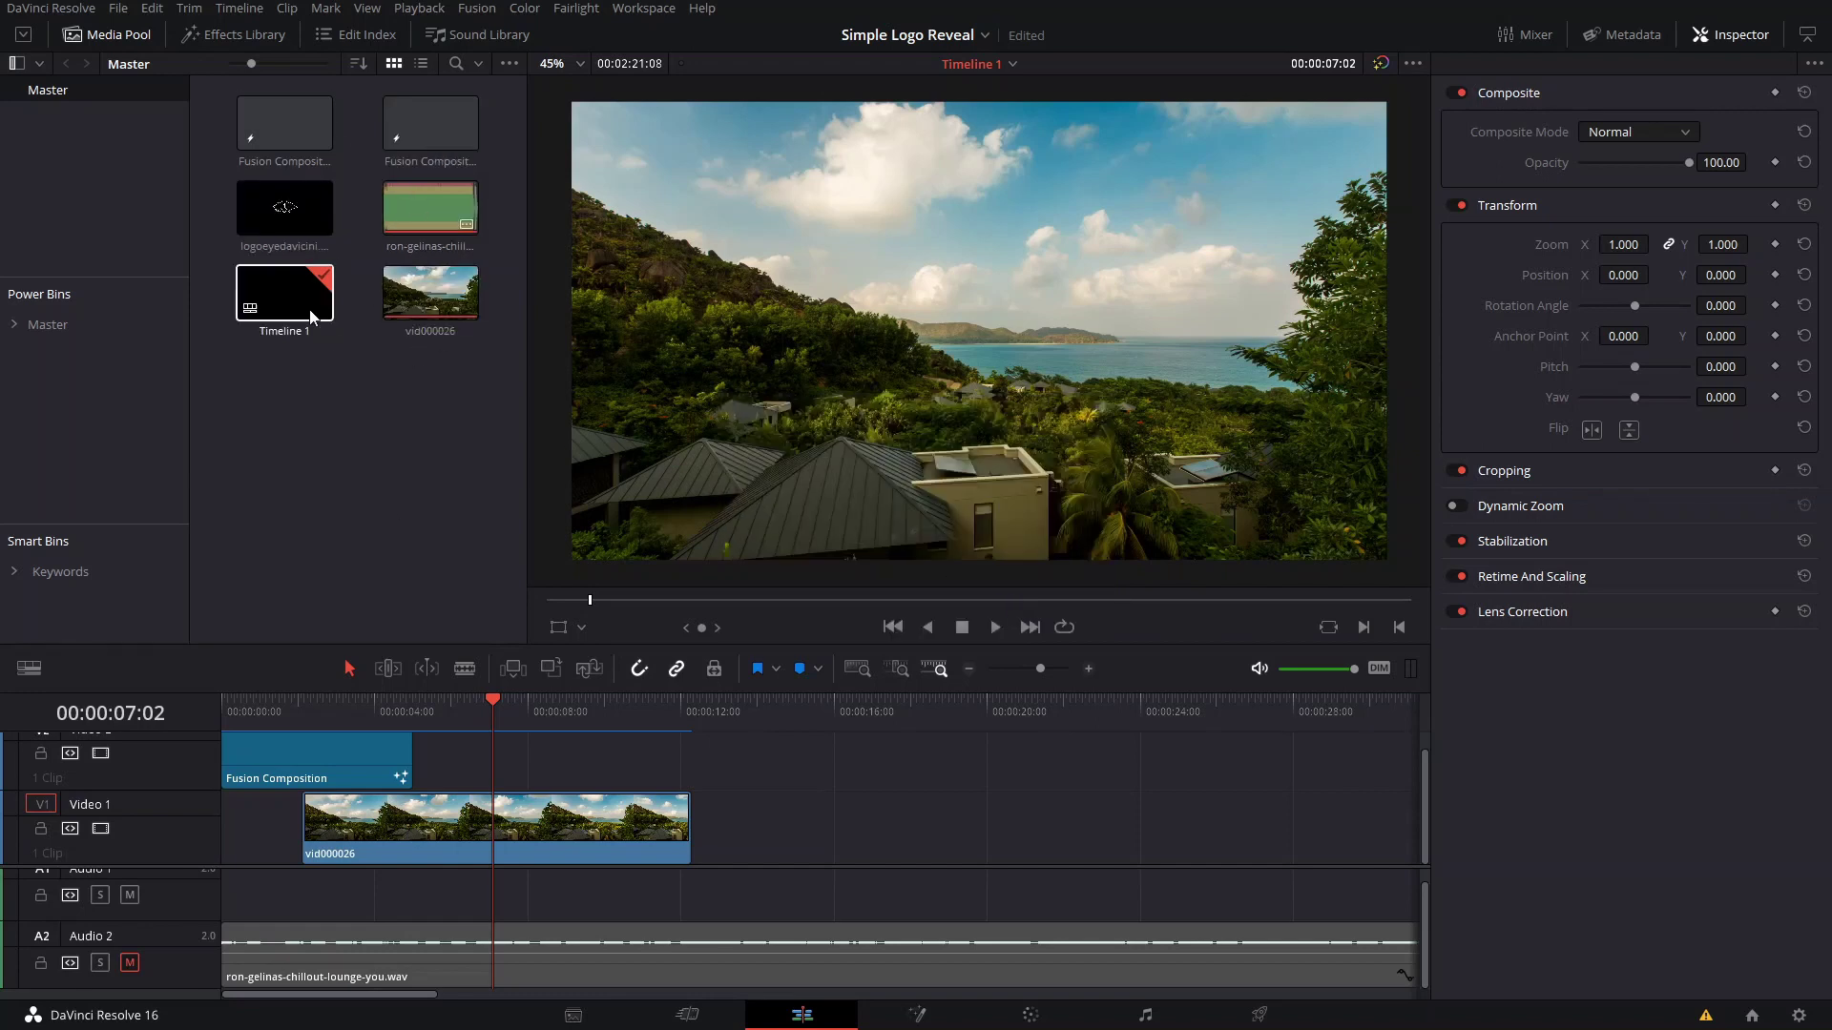
- Open the new Fusion composition for editing, hide the keyframe editor, and reposition the MediaOut1 node to free up space
click(455, 118)
click(411, 111)
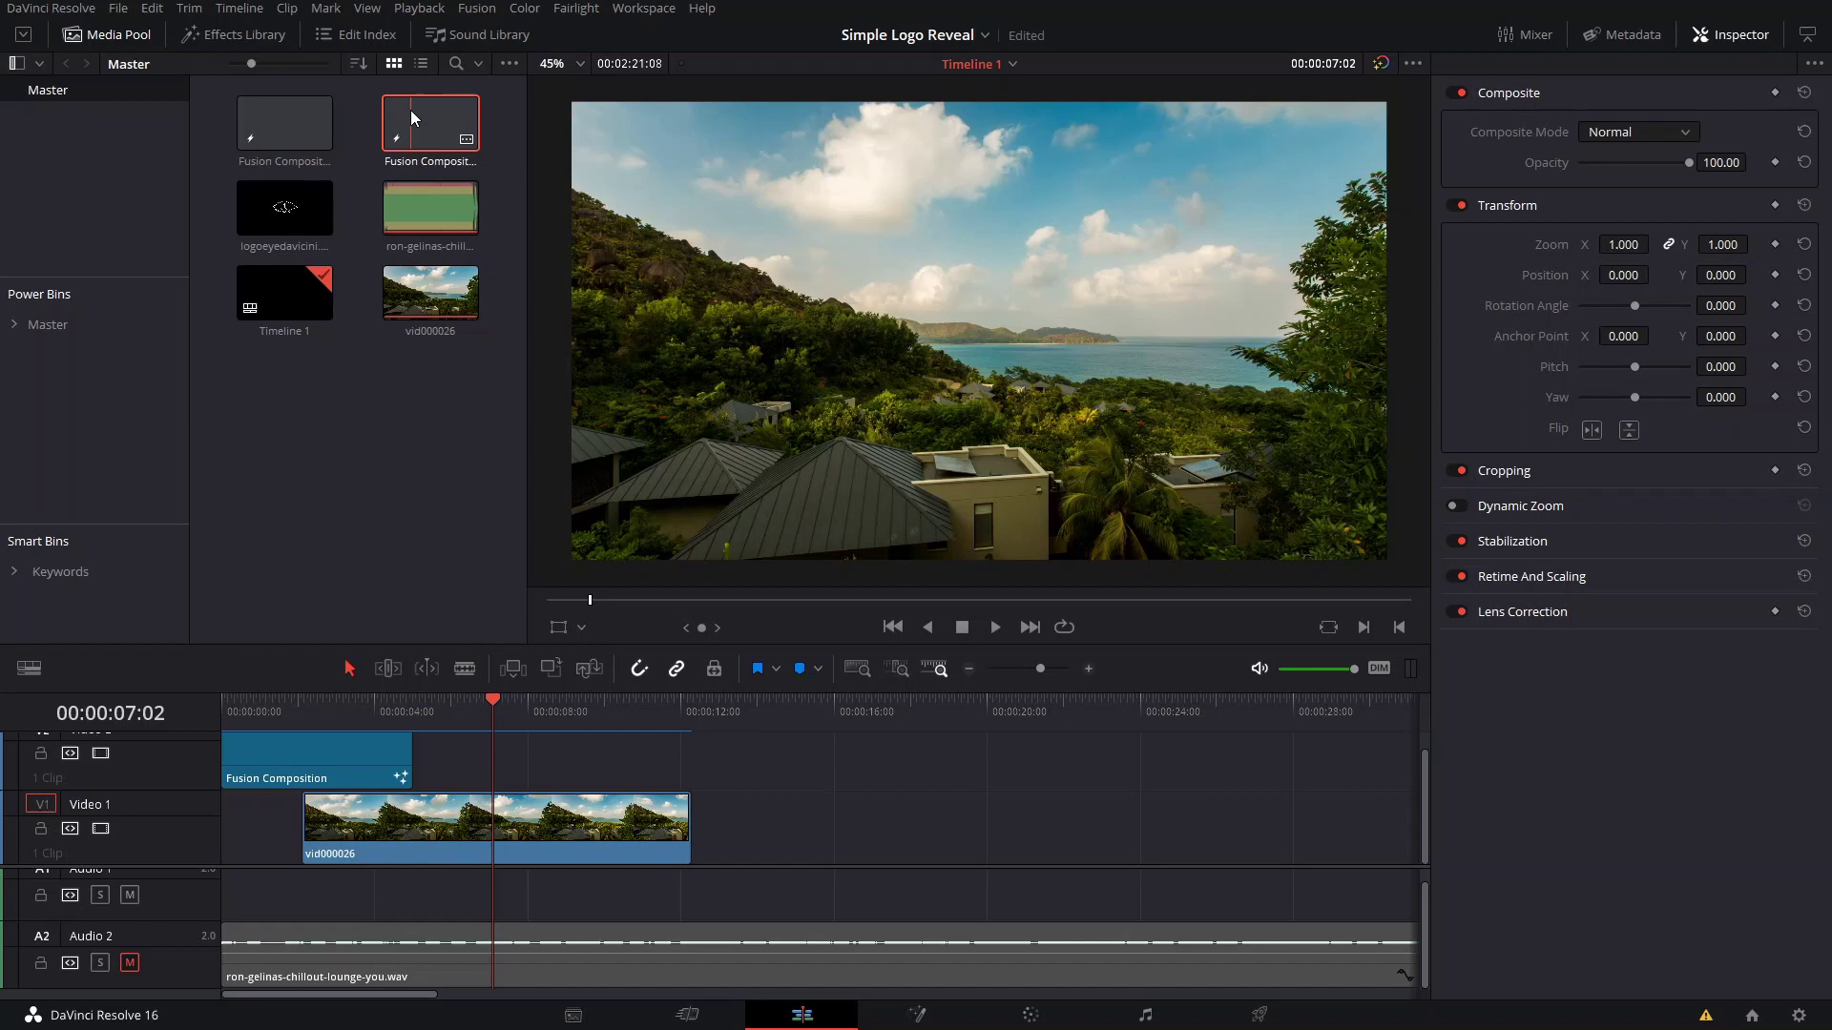
double_click(410, 111)
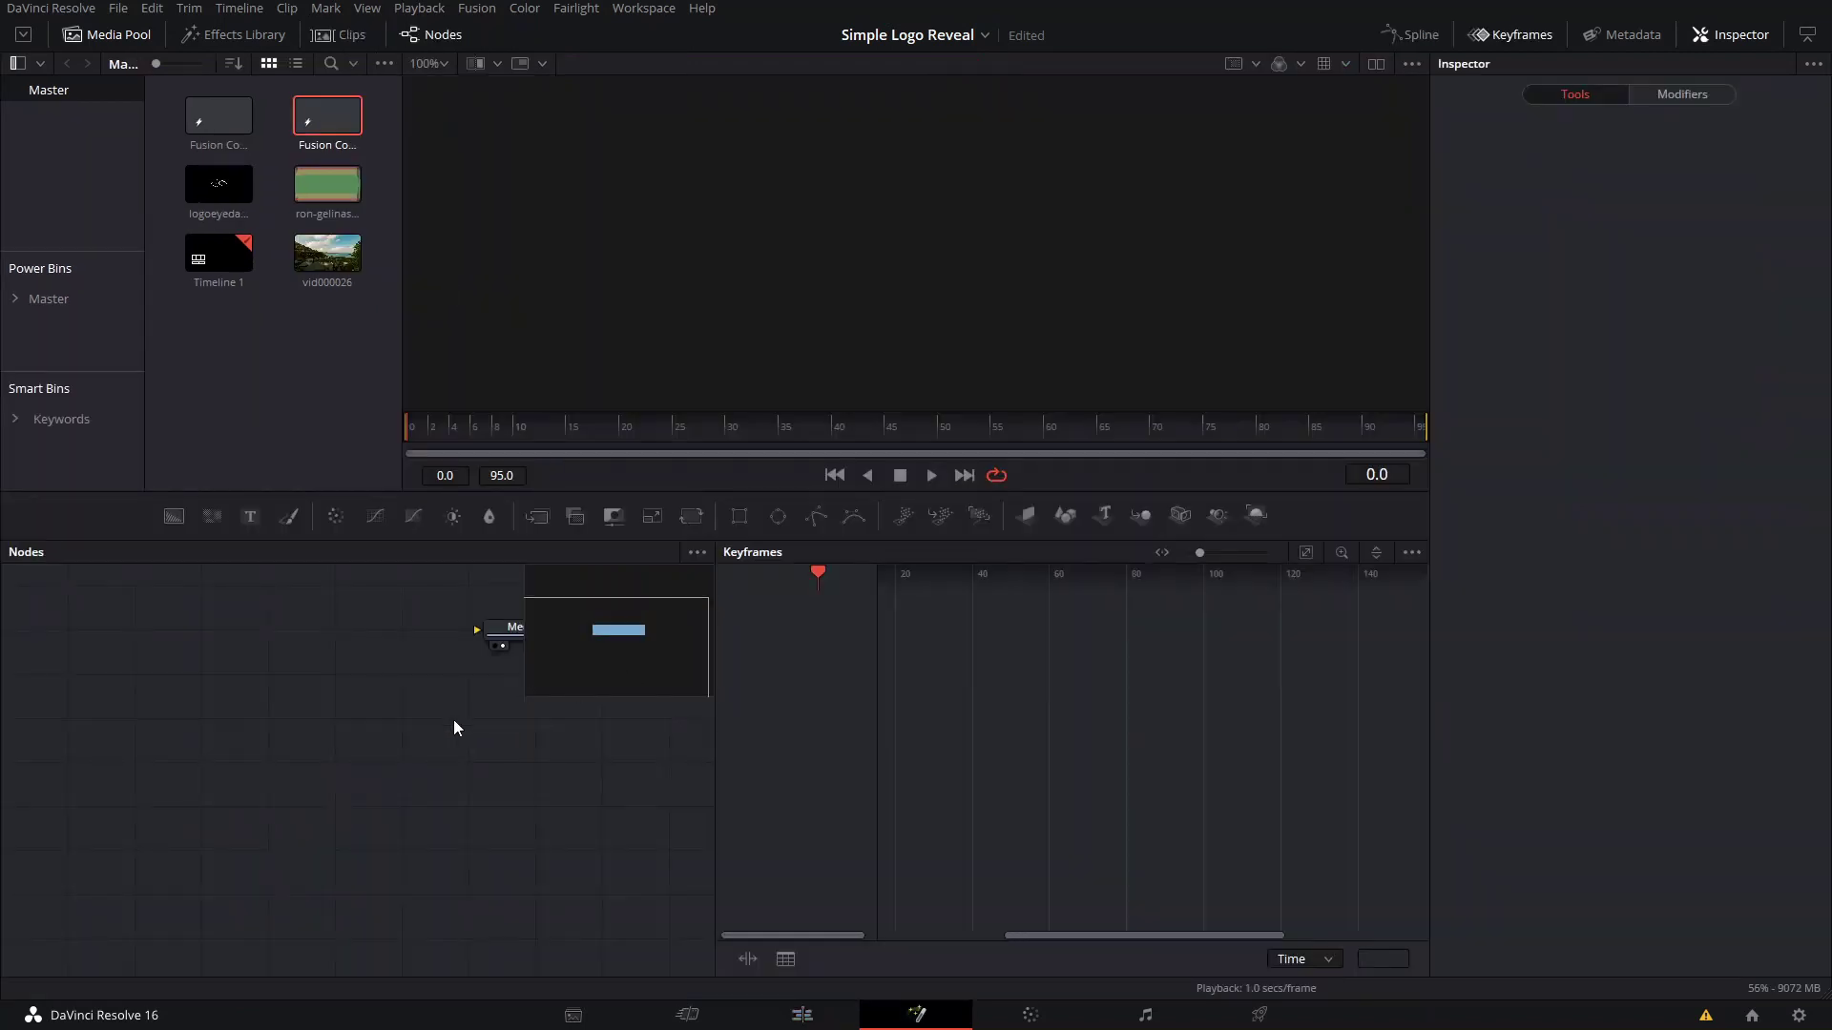
click(1538, 38)
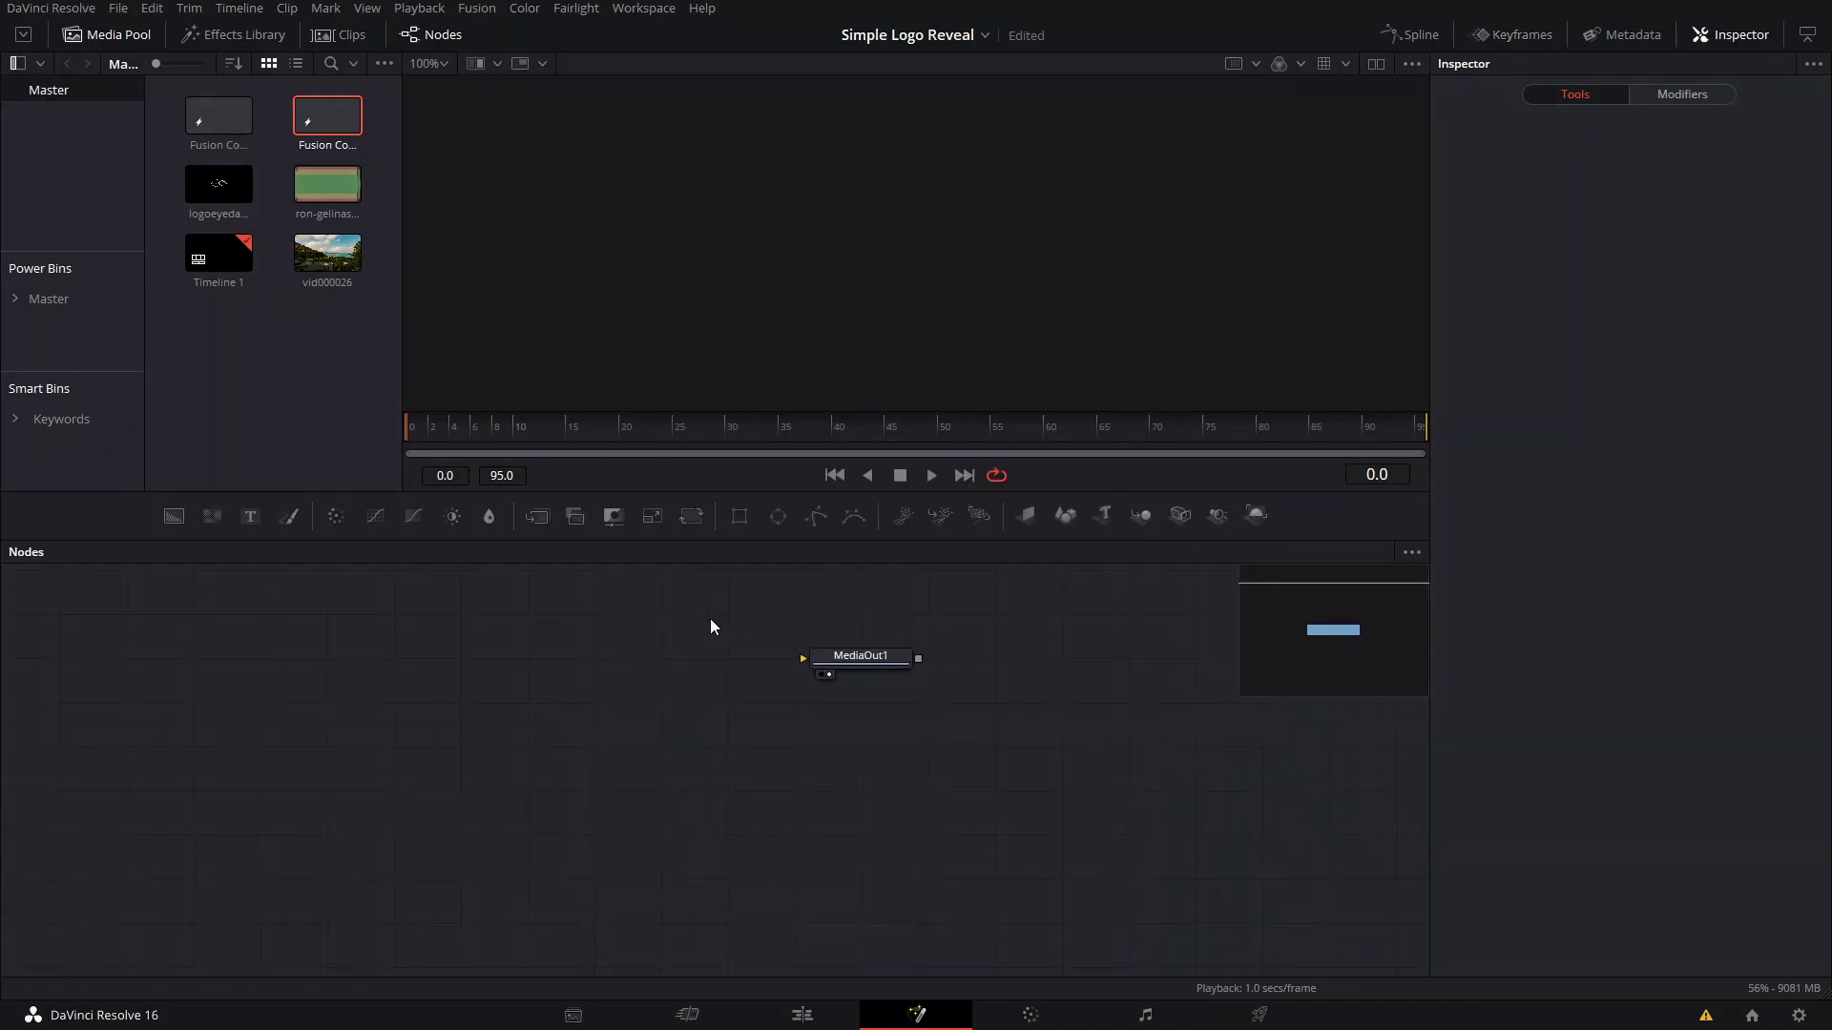
drag(551, 646, 871, 724)
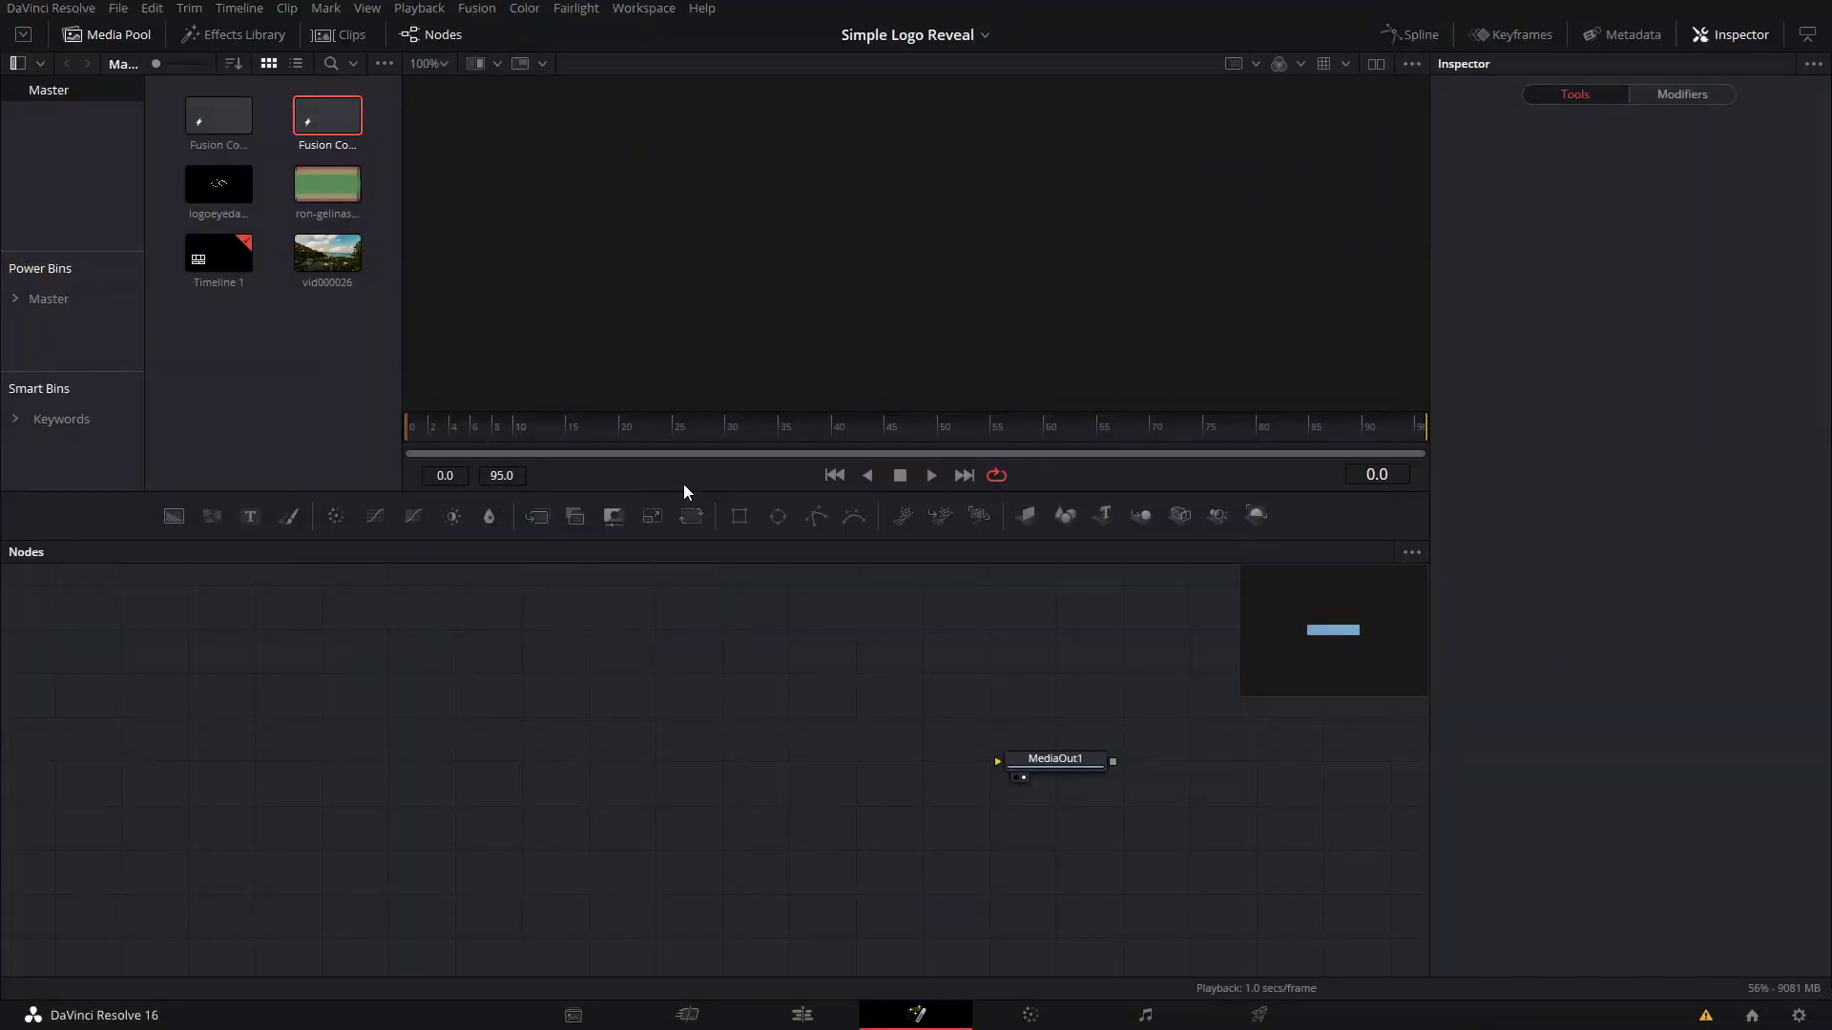
right_click(683, 484)
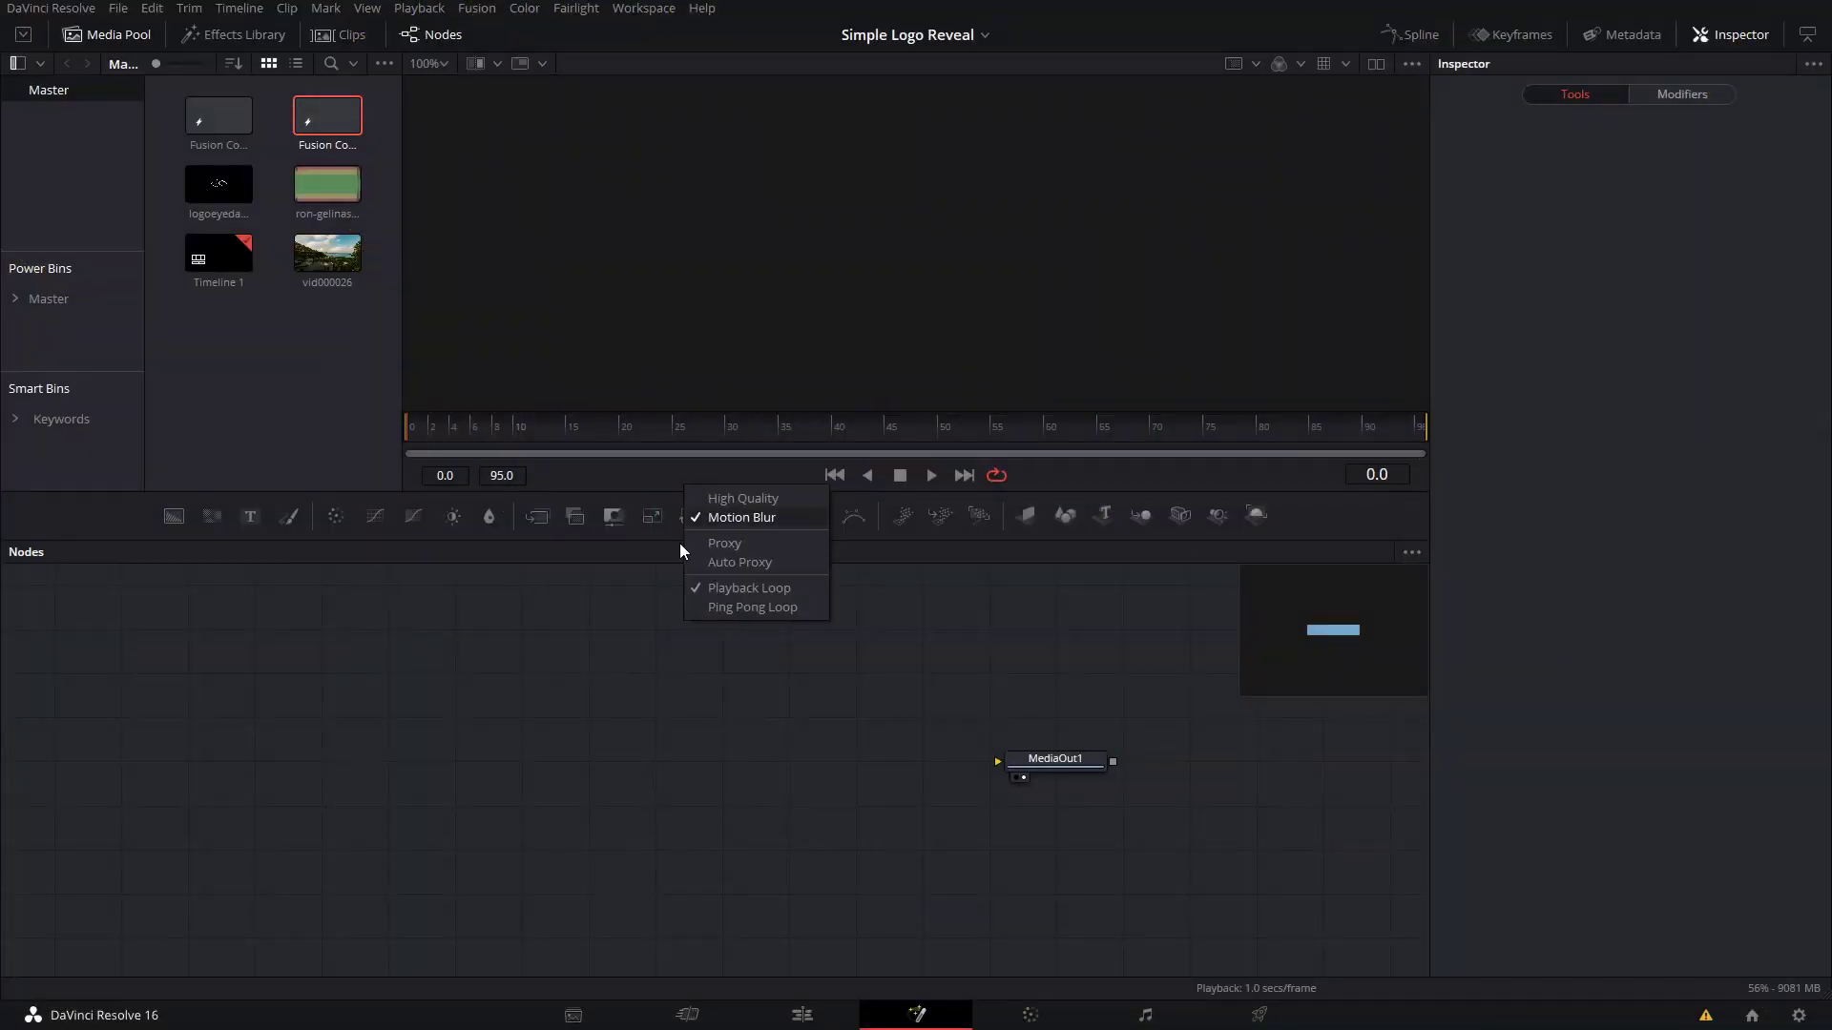
click(551, 651)
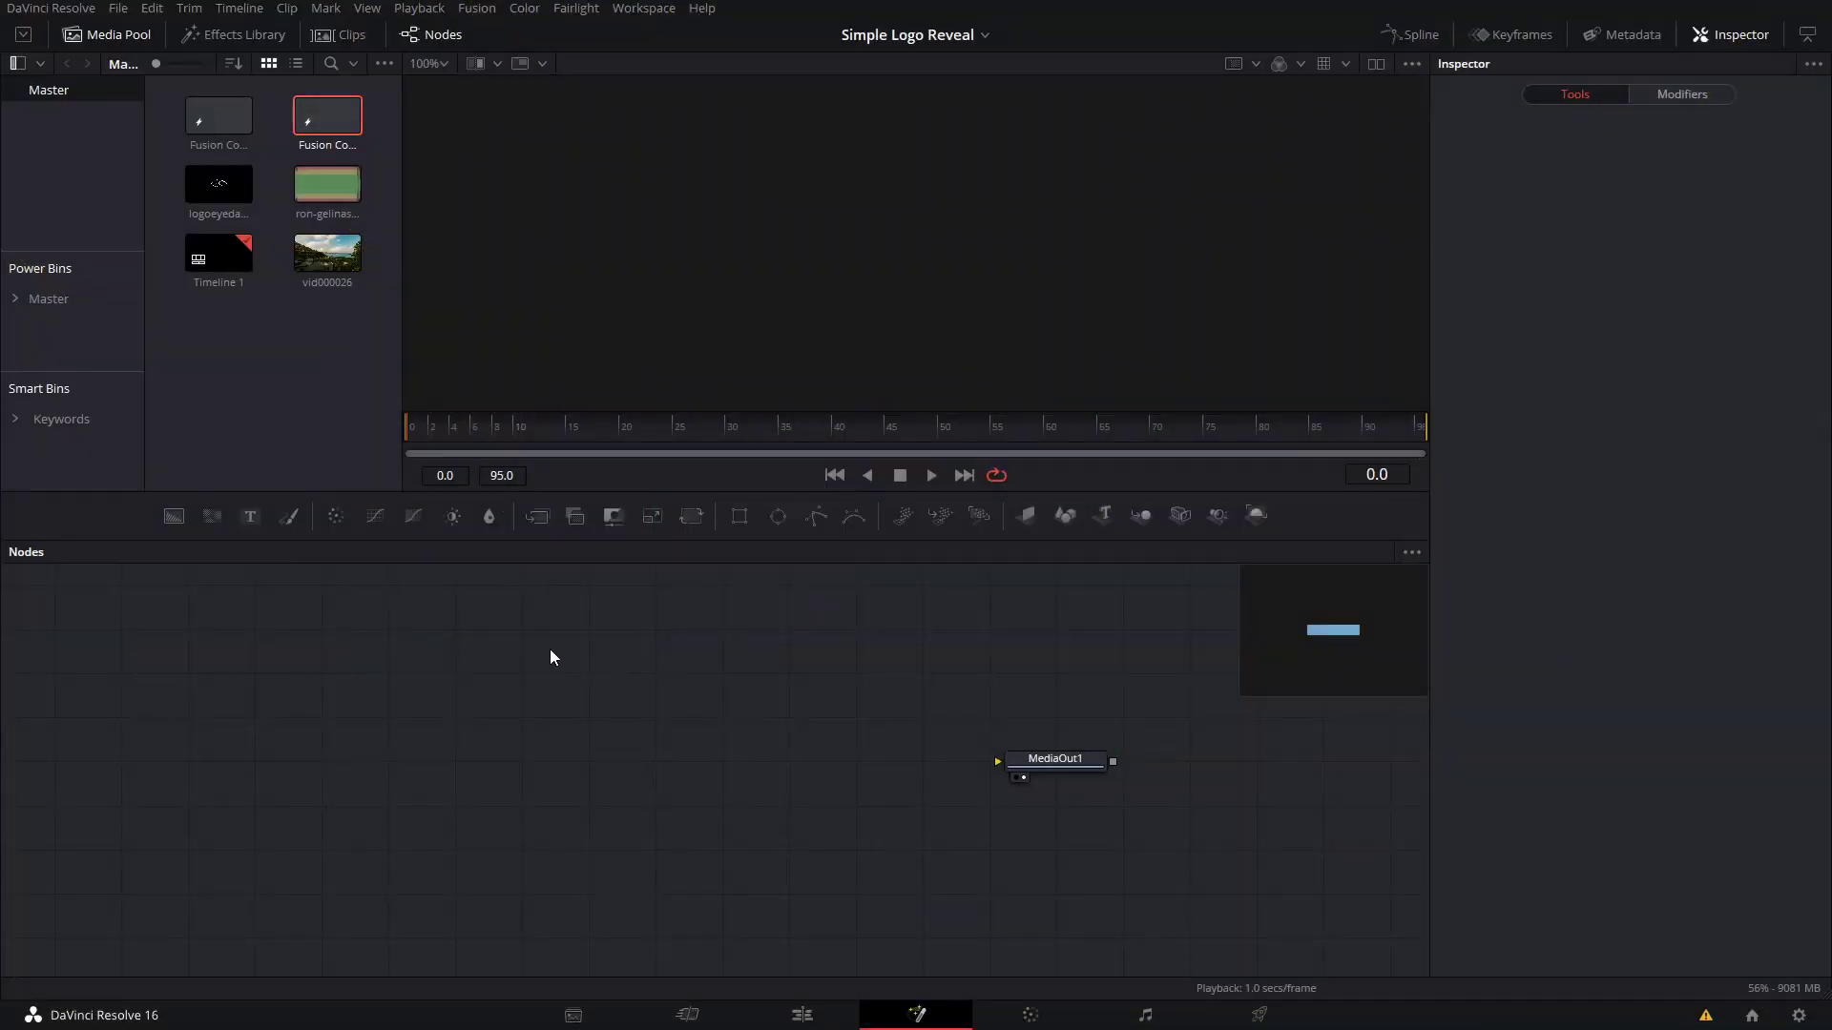
- Add a Background node connected to MediaOut1 and set its alpha to 0.0
click(172, 516)
drag(502, 633, 1076, 758)
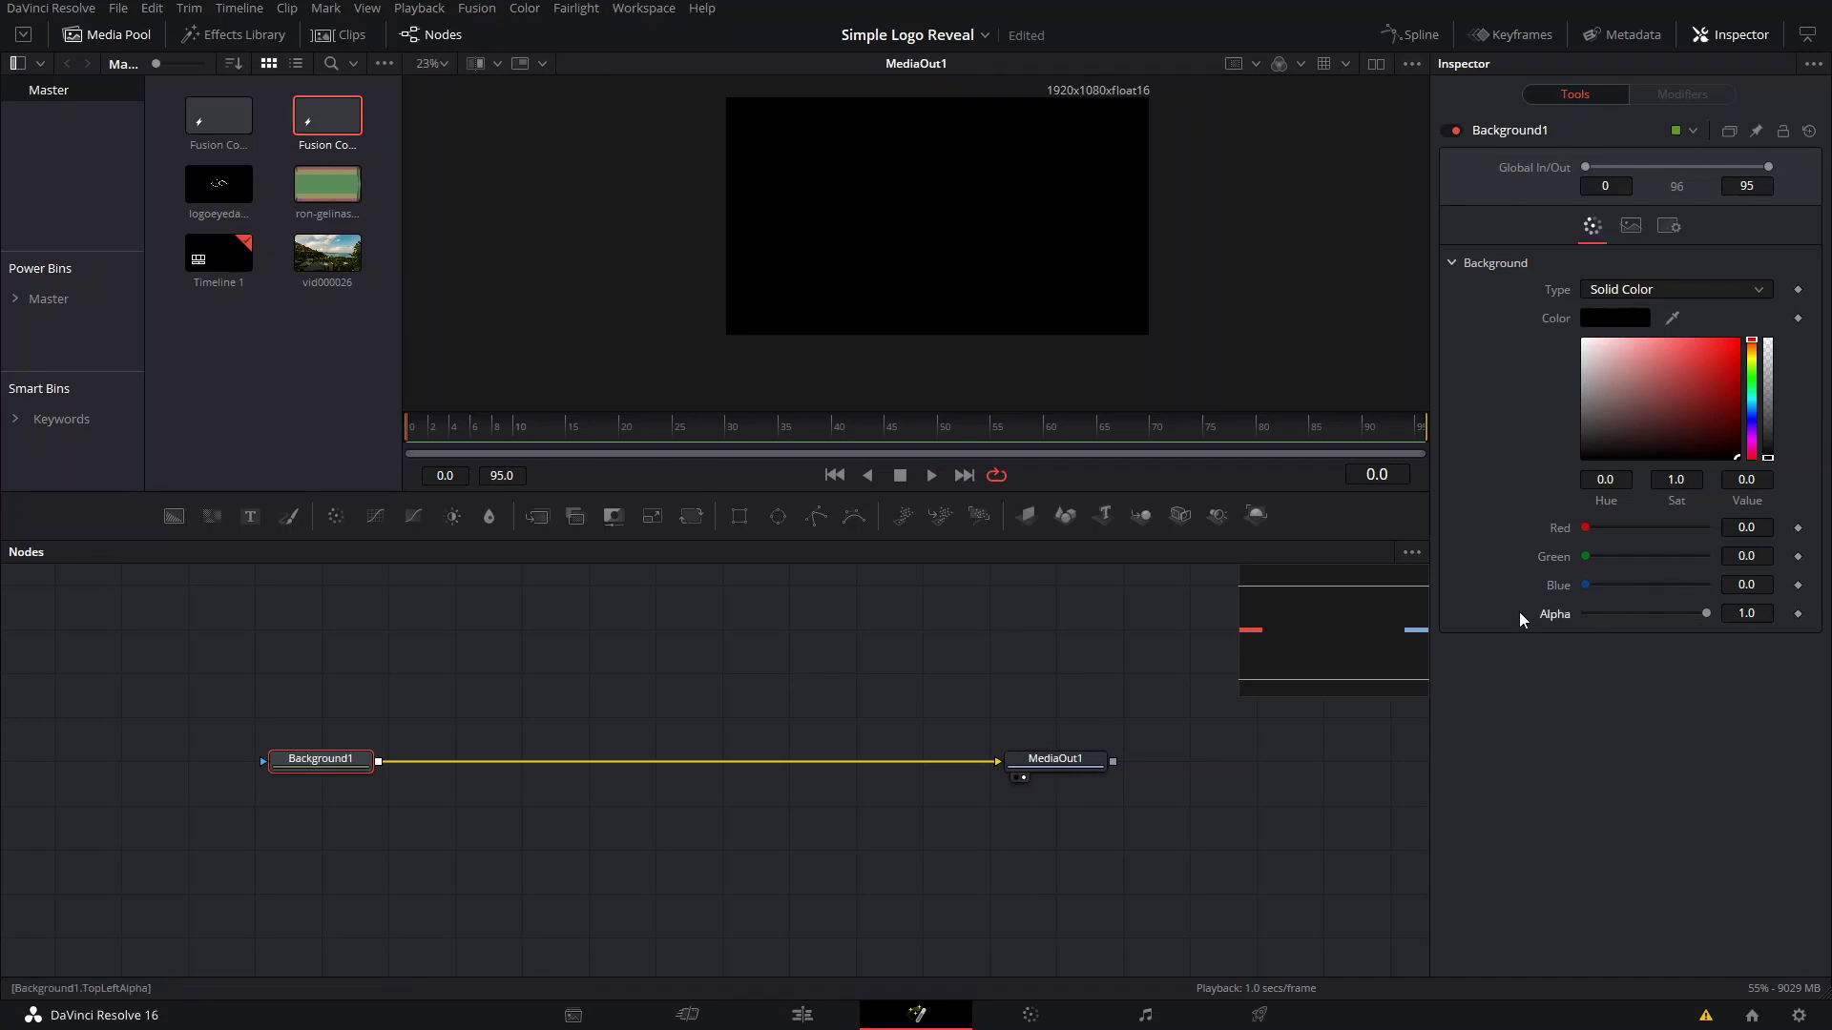
drag(1687, 613, 1560, 616)
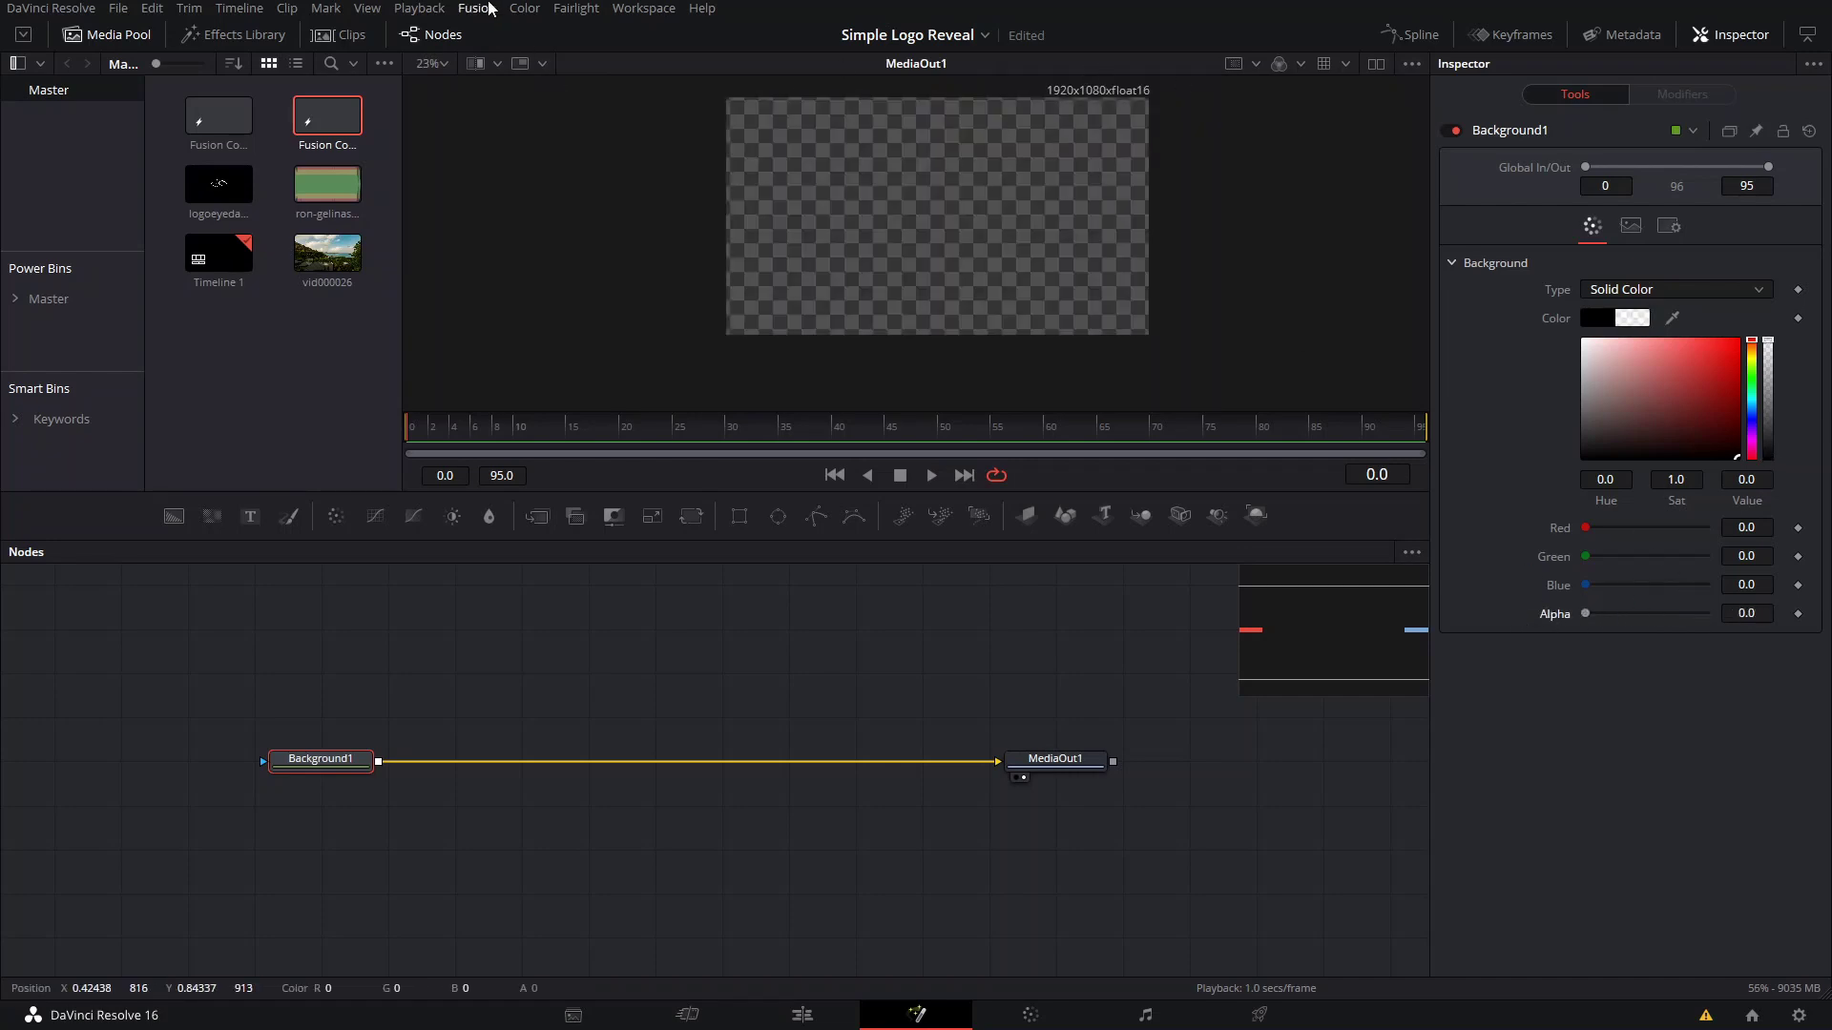
- Delete the unused render cache and save the project
click(425, 7)
mouse_move(611, 120)
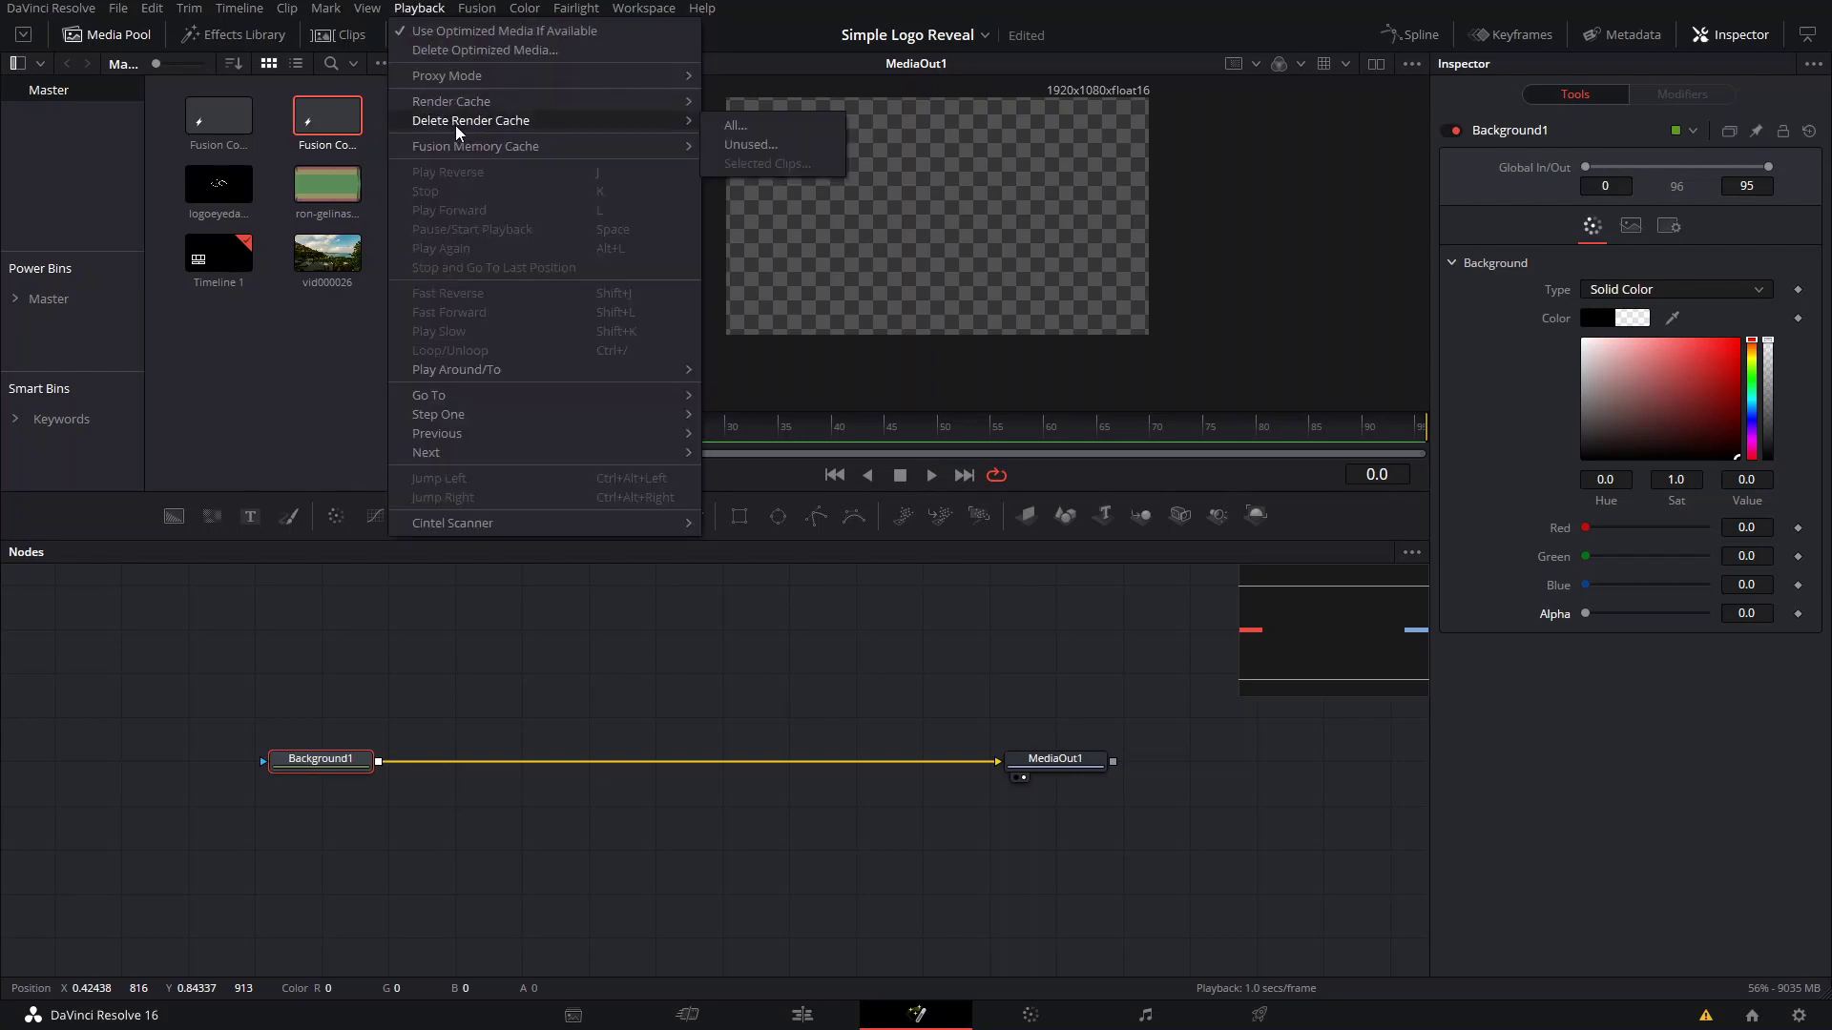
click(768, 153)
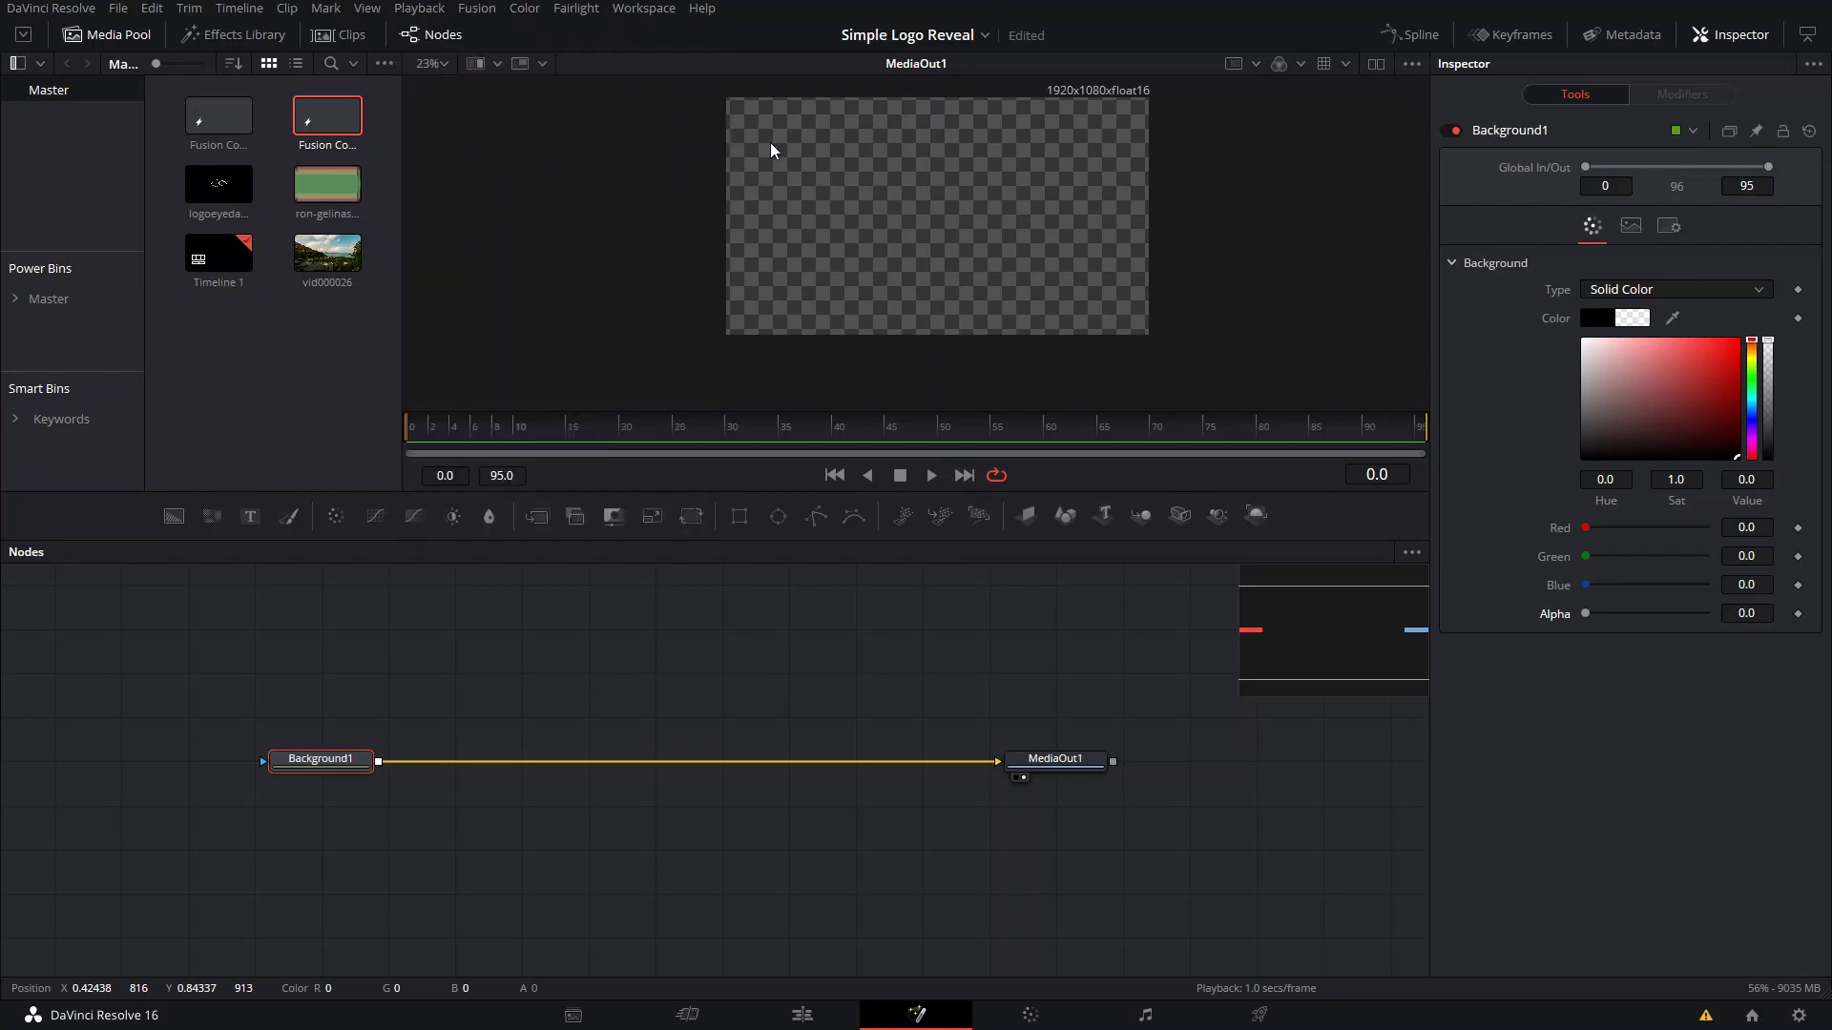
click(973, 577)
key(ctrl+s)
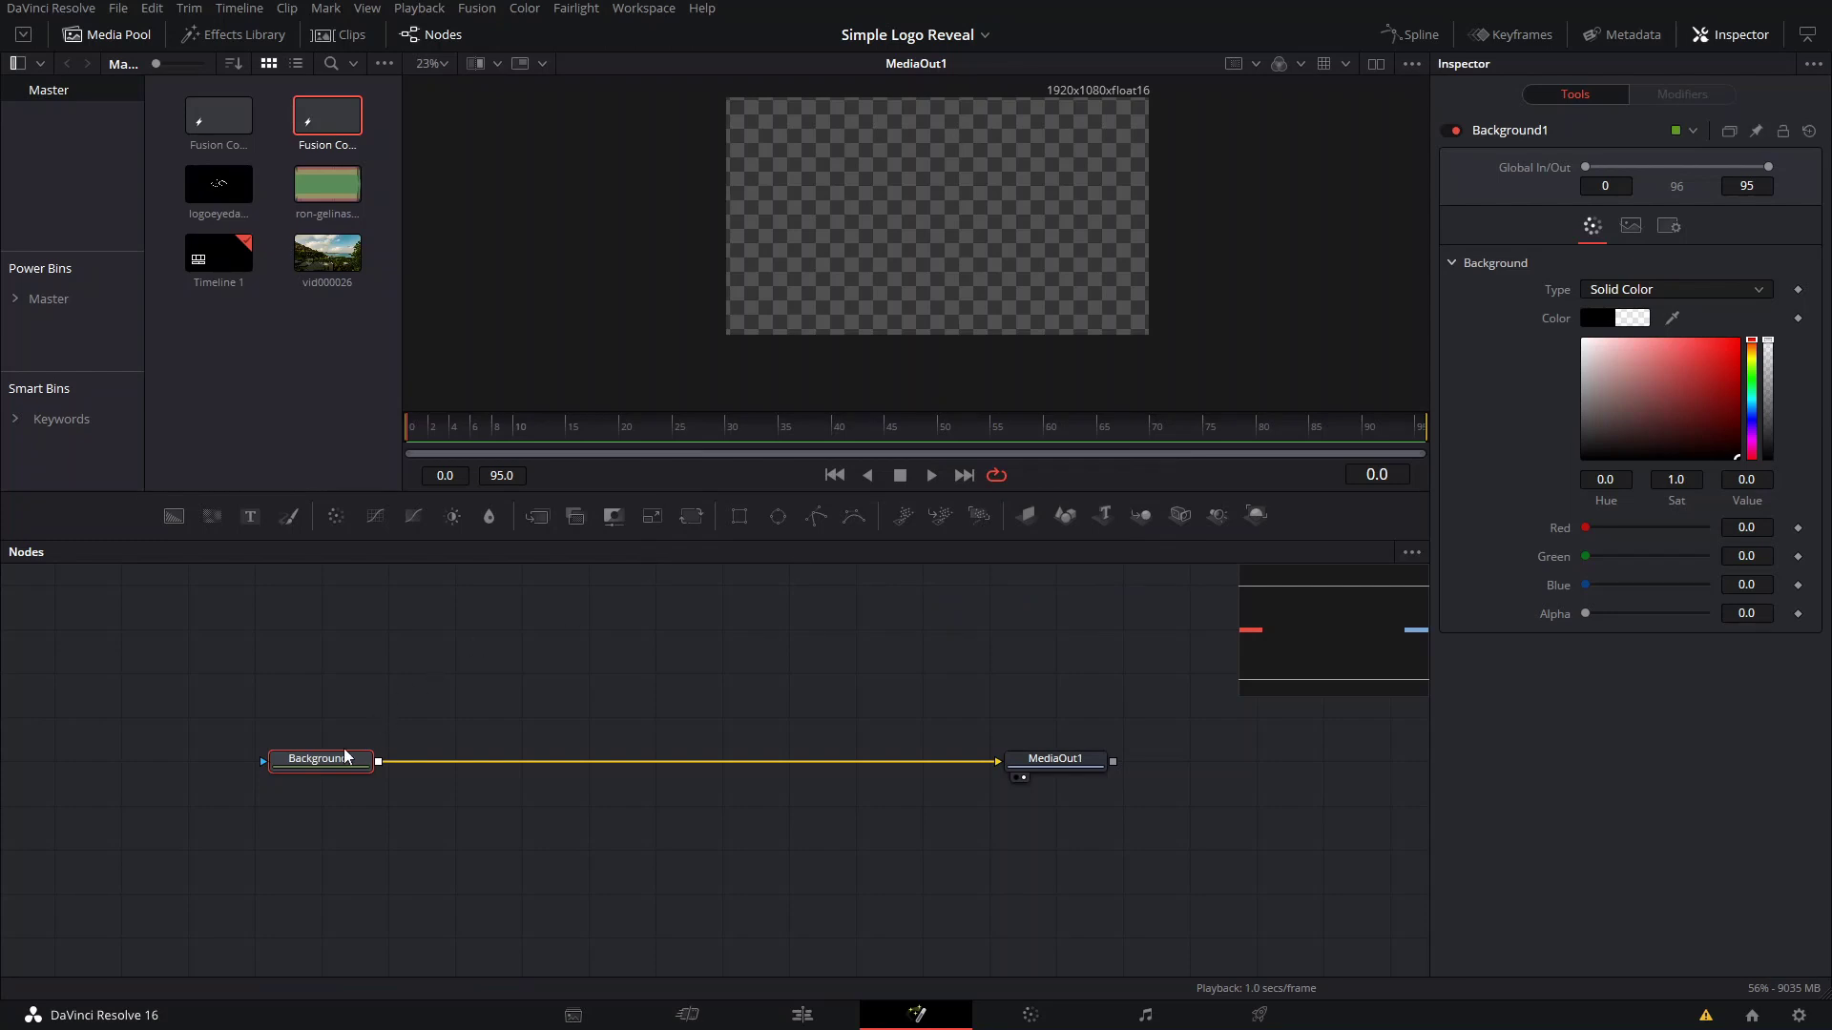
- Insert a Merge node between Background1 and MediaOut1, and add the logo image logoeyedavicini.png as a node above it
click(527, 519)
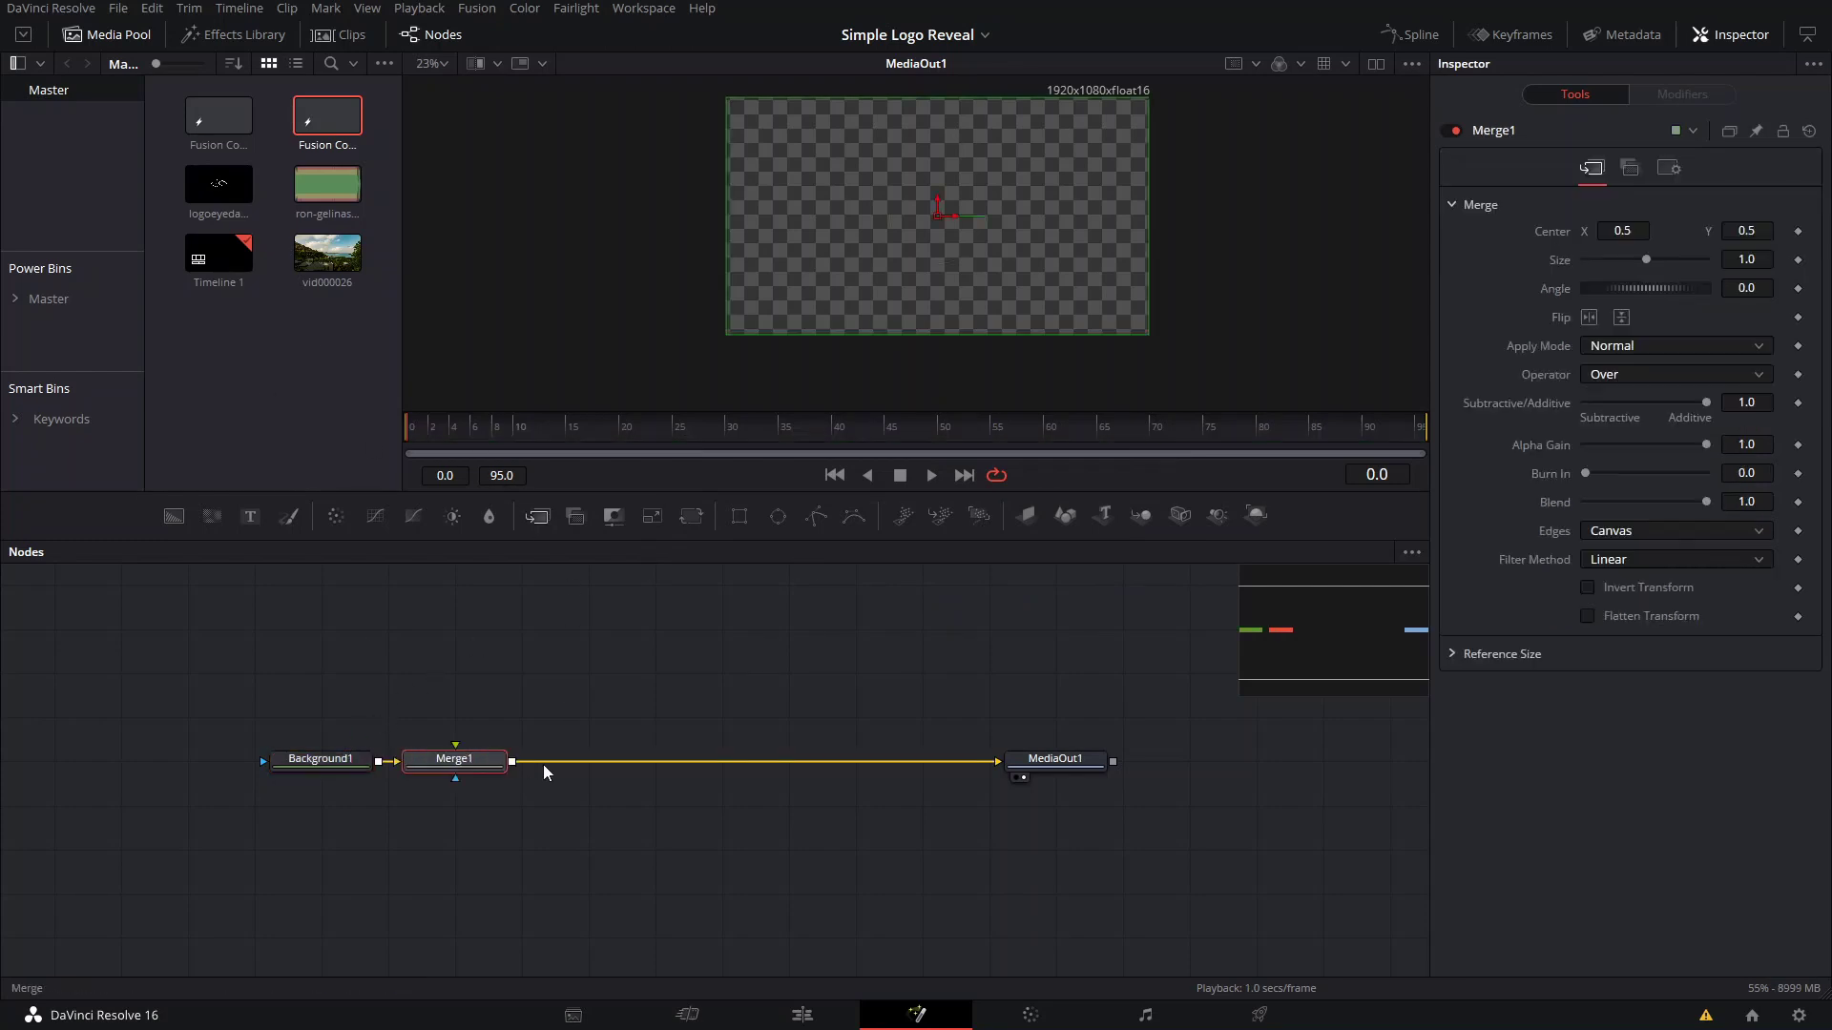
drag(498, 773, 614, 769)
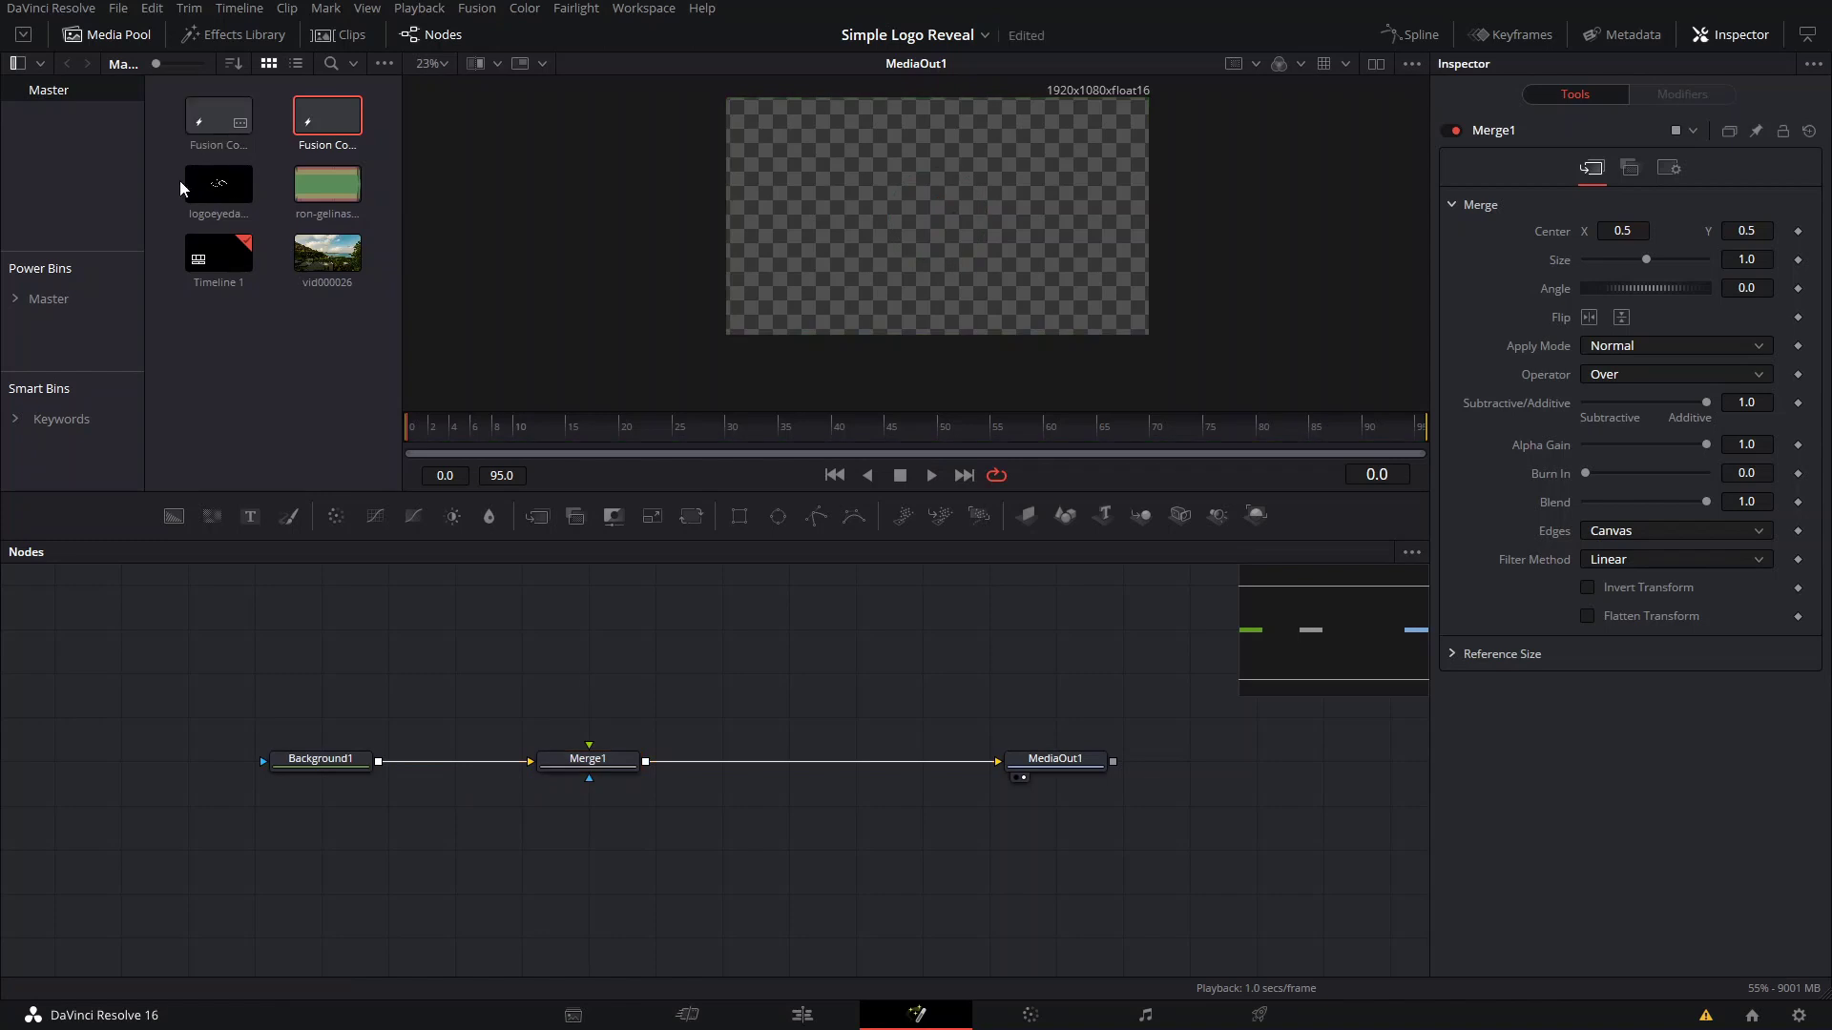
drag(219, 183, 593, 594)
click(526, 637)
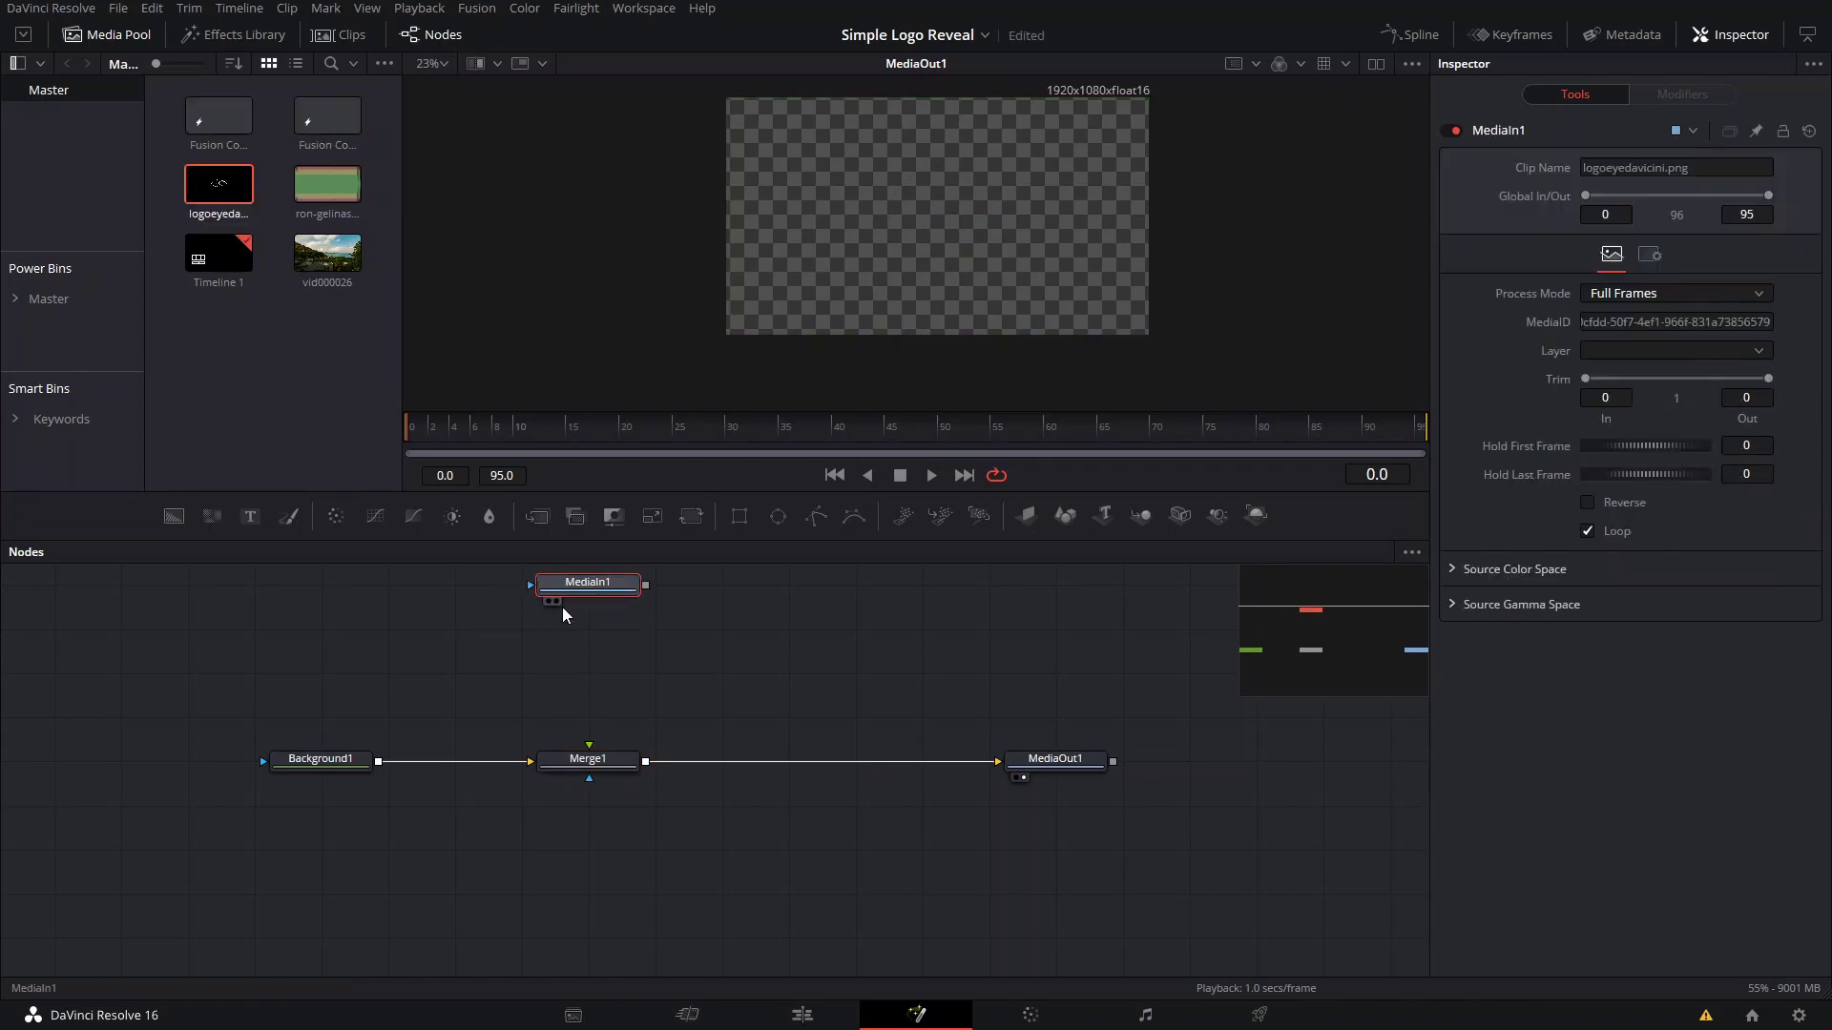
- Add a Transform node after the logo's MediaIn1 node
key(shift+space)
text(the)
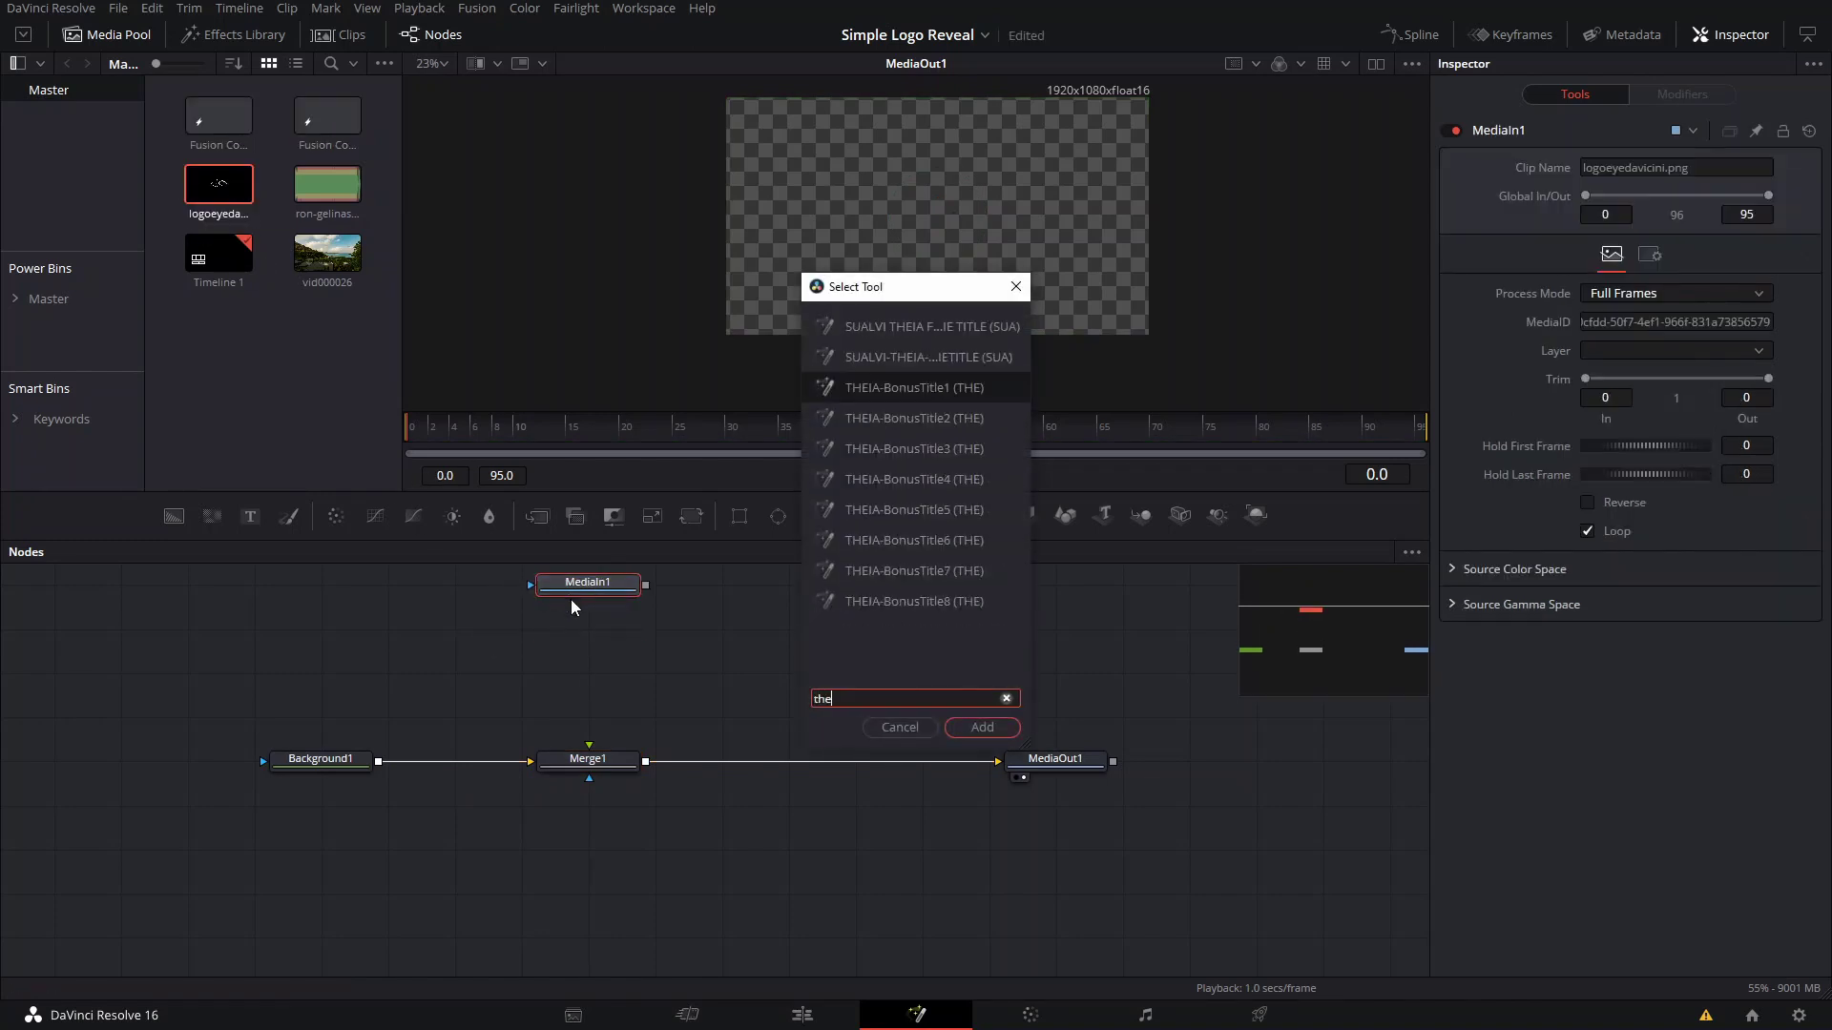
key(BackSpace)
key(BackSpace)
text(rans)
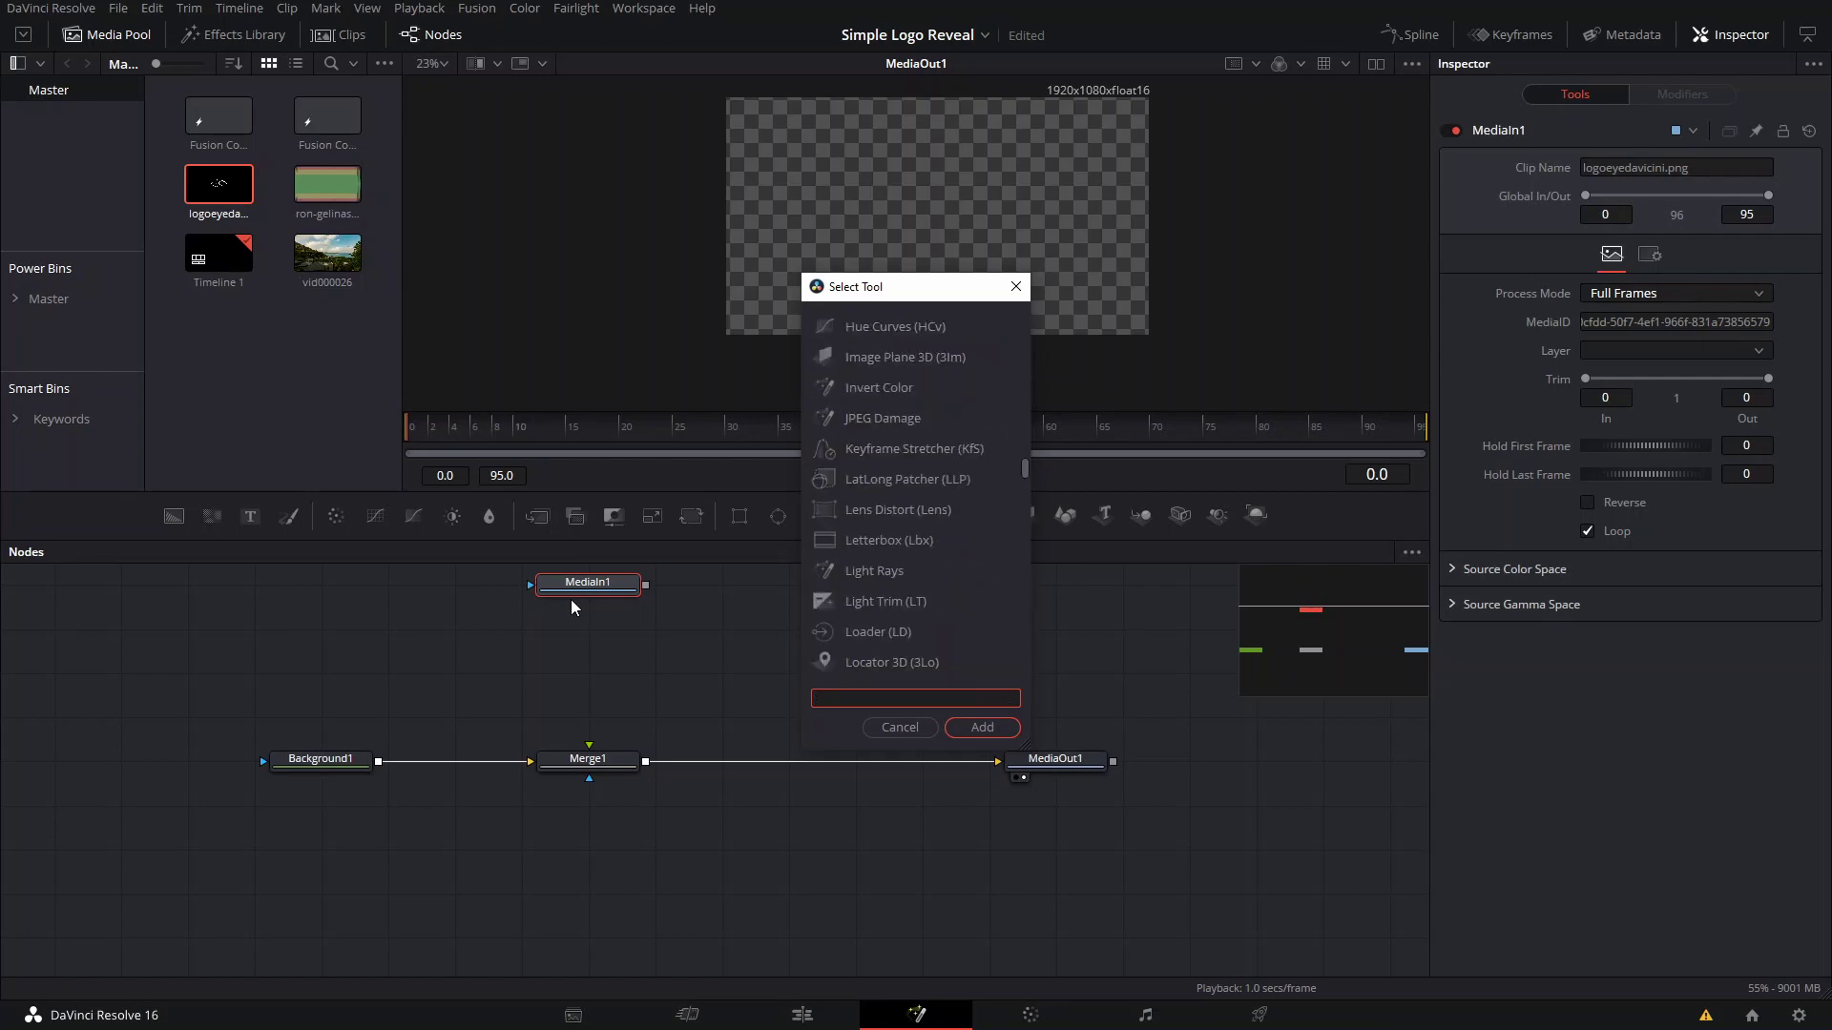
key(Return)
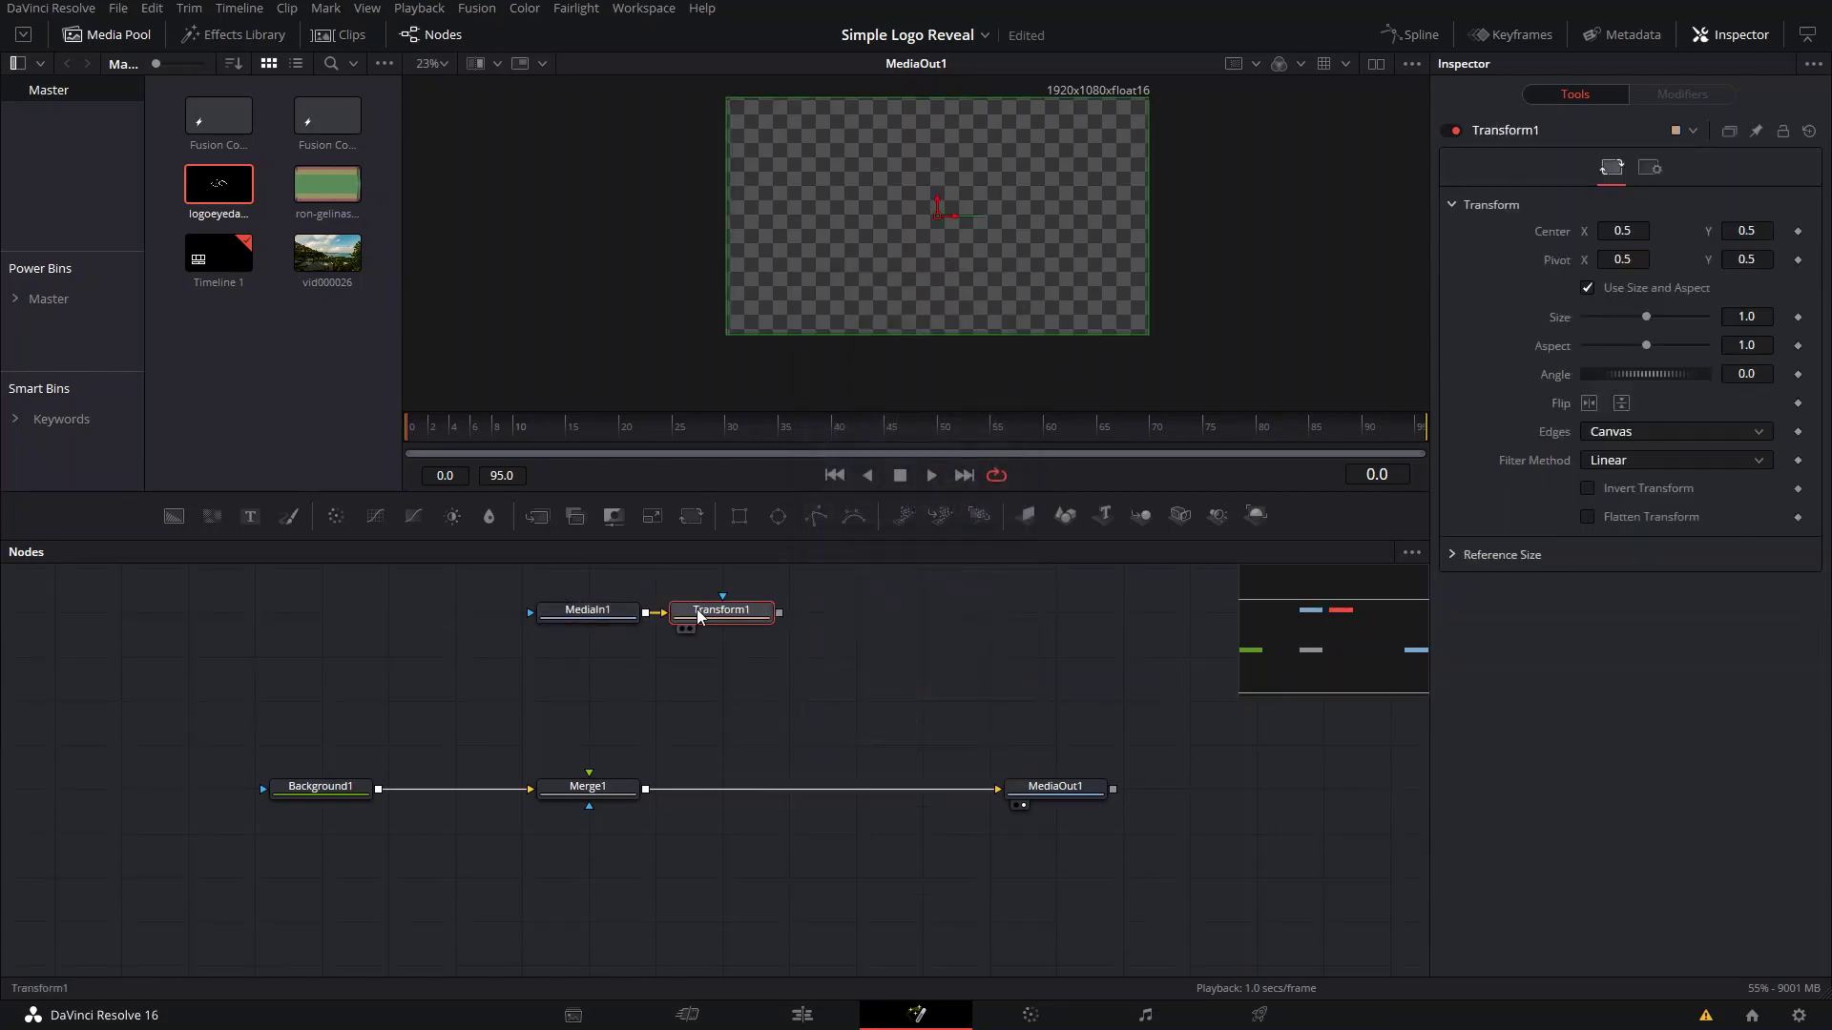
- Connect Transform1 to Merge1's foreground input, align it beneath MediaIn1, and set its size to about 0.81
drag(697, 608, 589, 773)
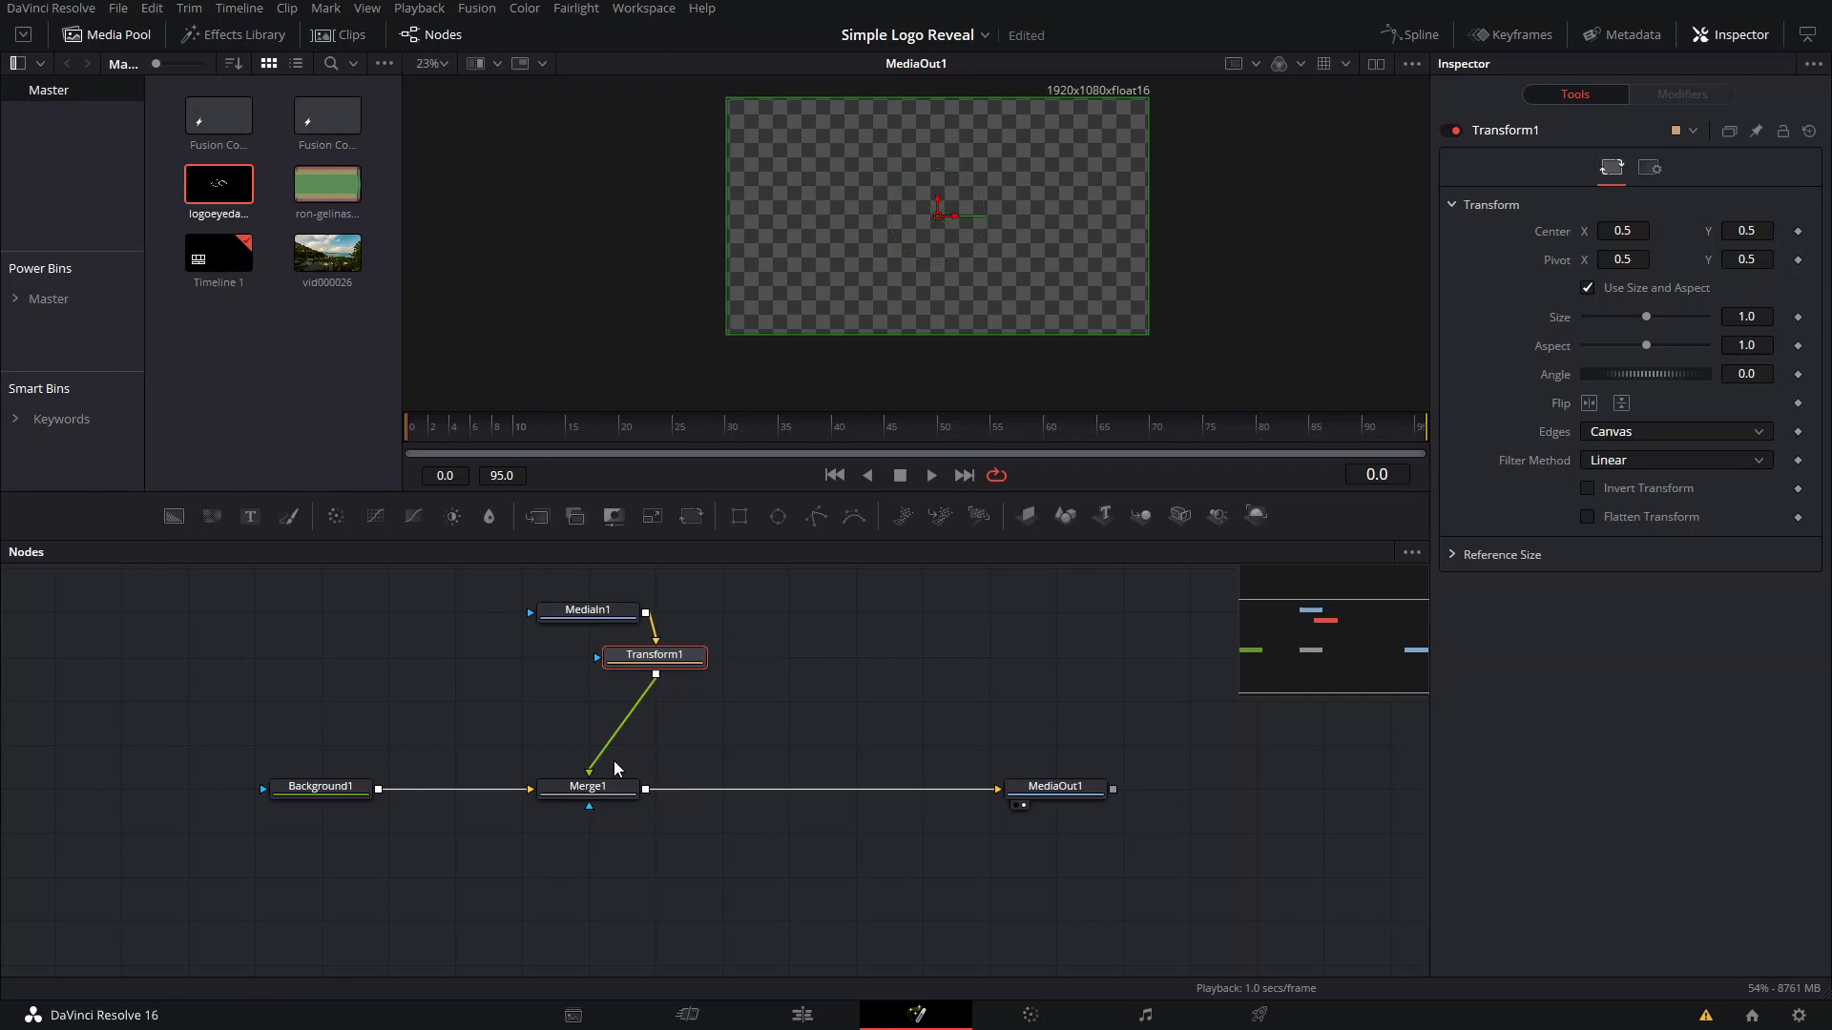
drag(641, 679, 575, 679)
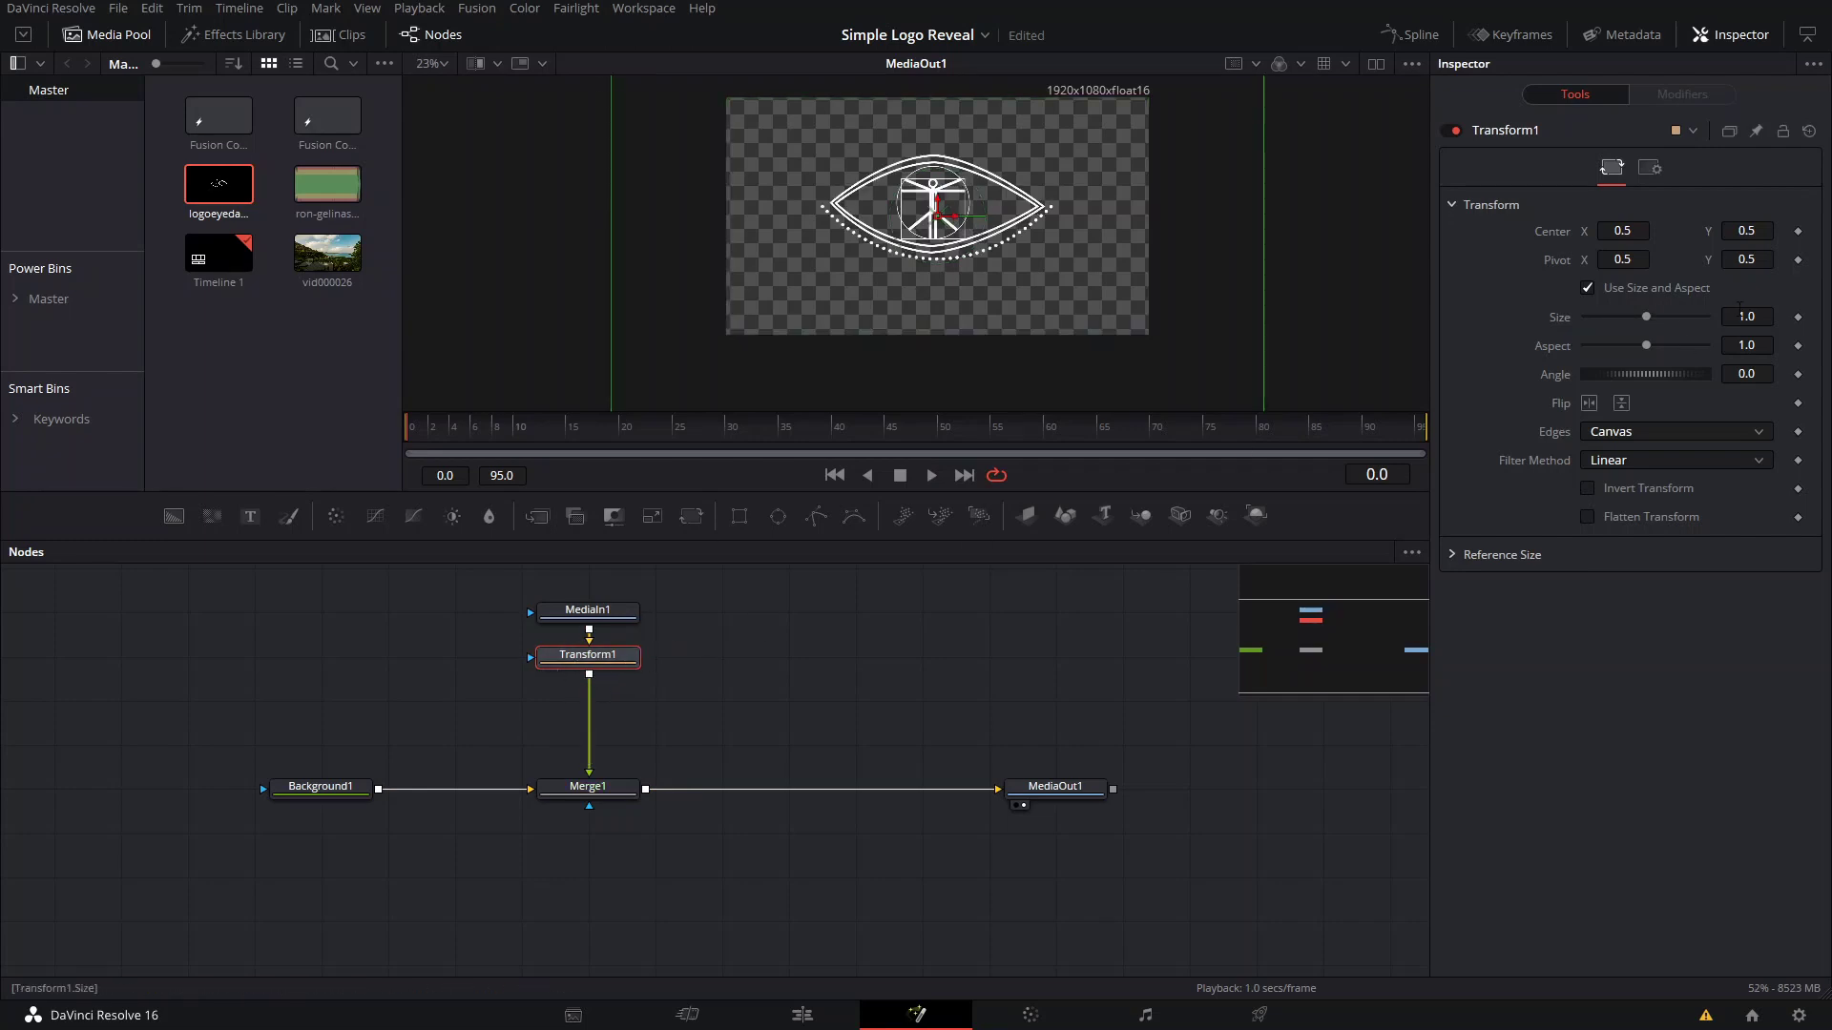
mouse_move(1740, 314)
mouse_down()
mouse_move(1585, 314)
mouse_move(1748, 316)
mouse_up()
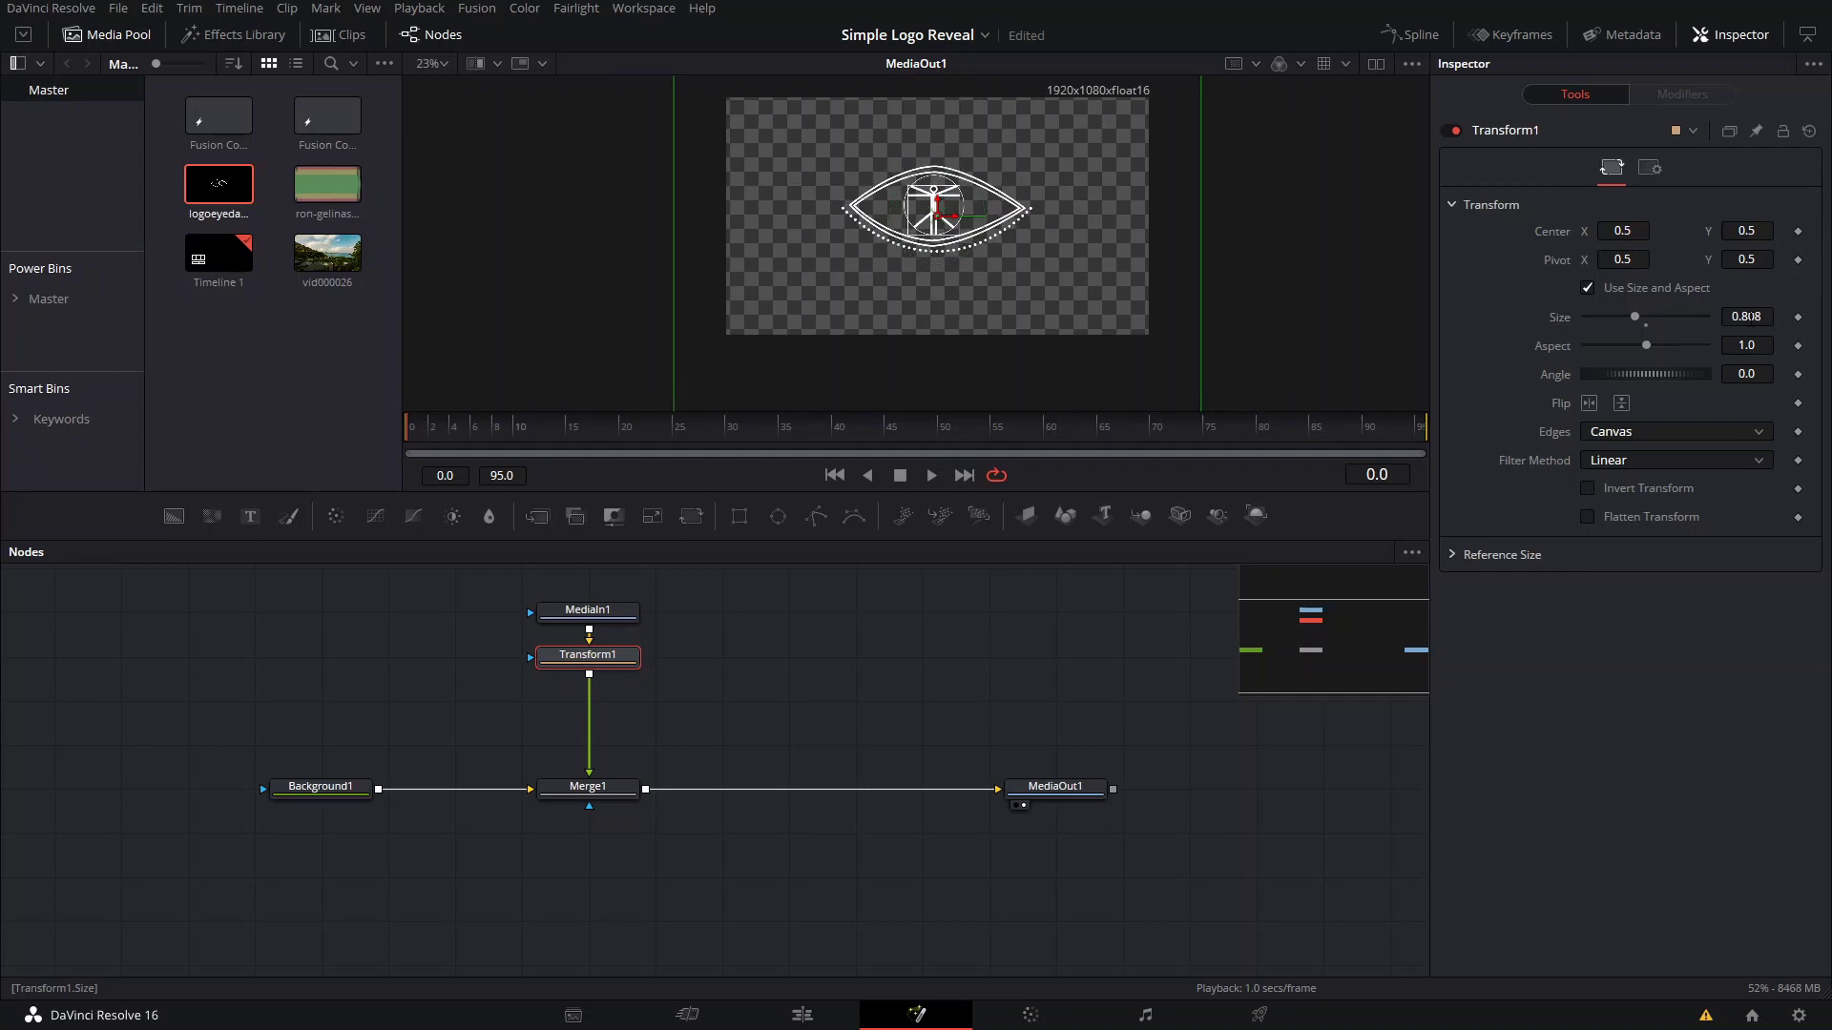
- Add a Rectangle mask to Merge1 and place its node below the merge
click(608, 786)
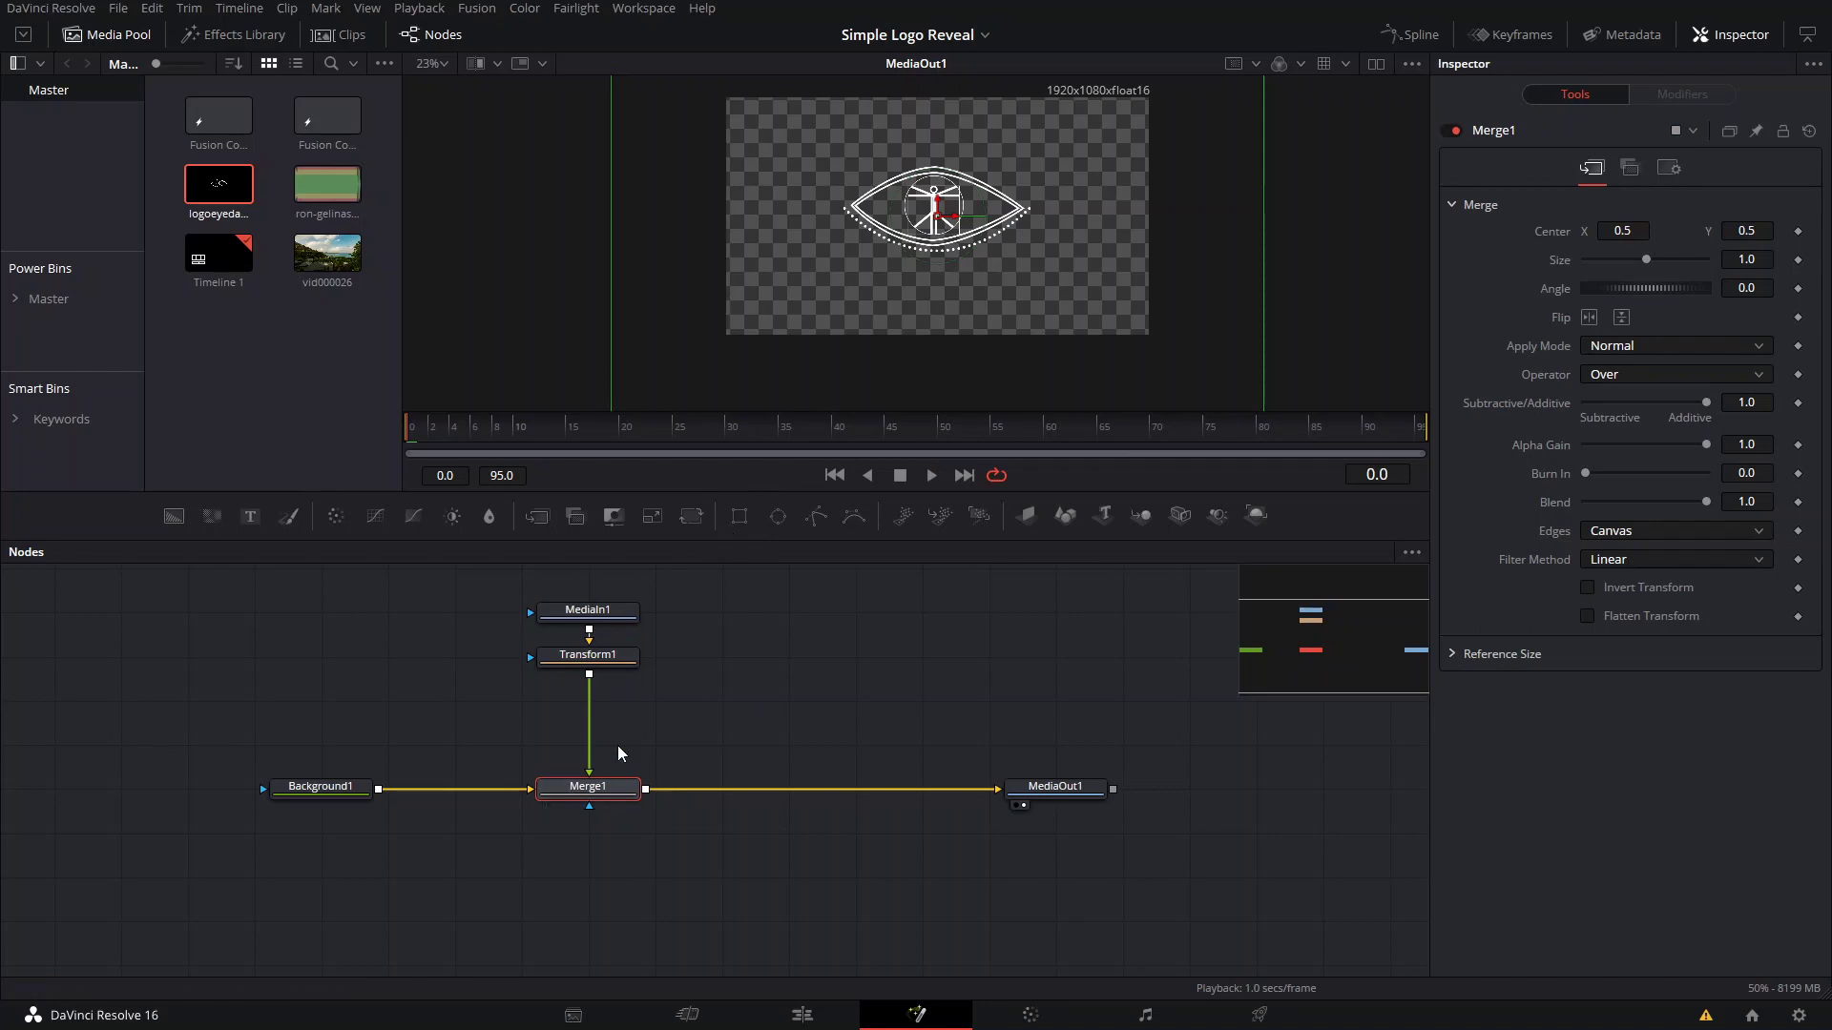
click(739, 516)
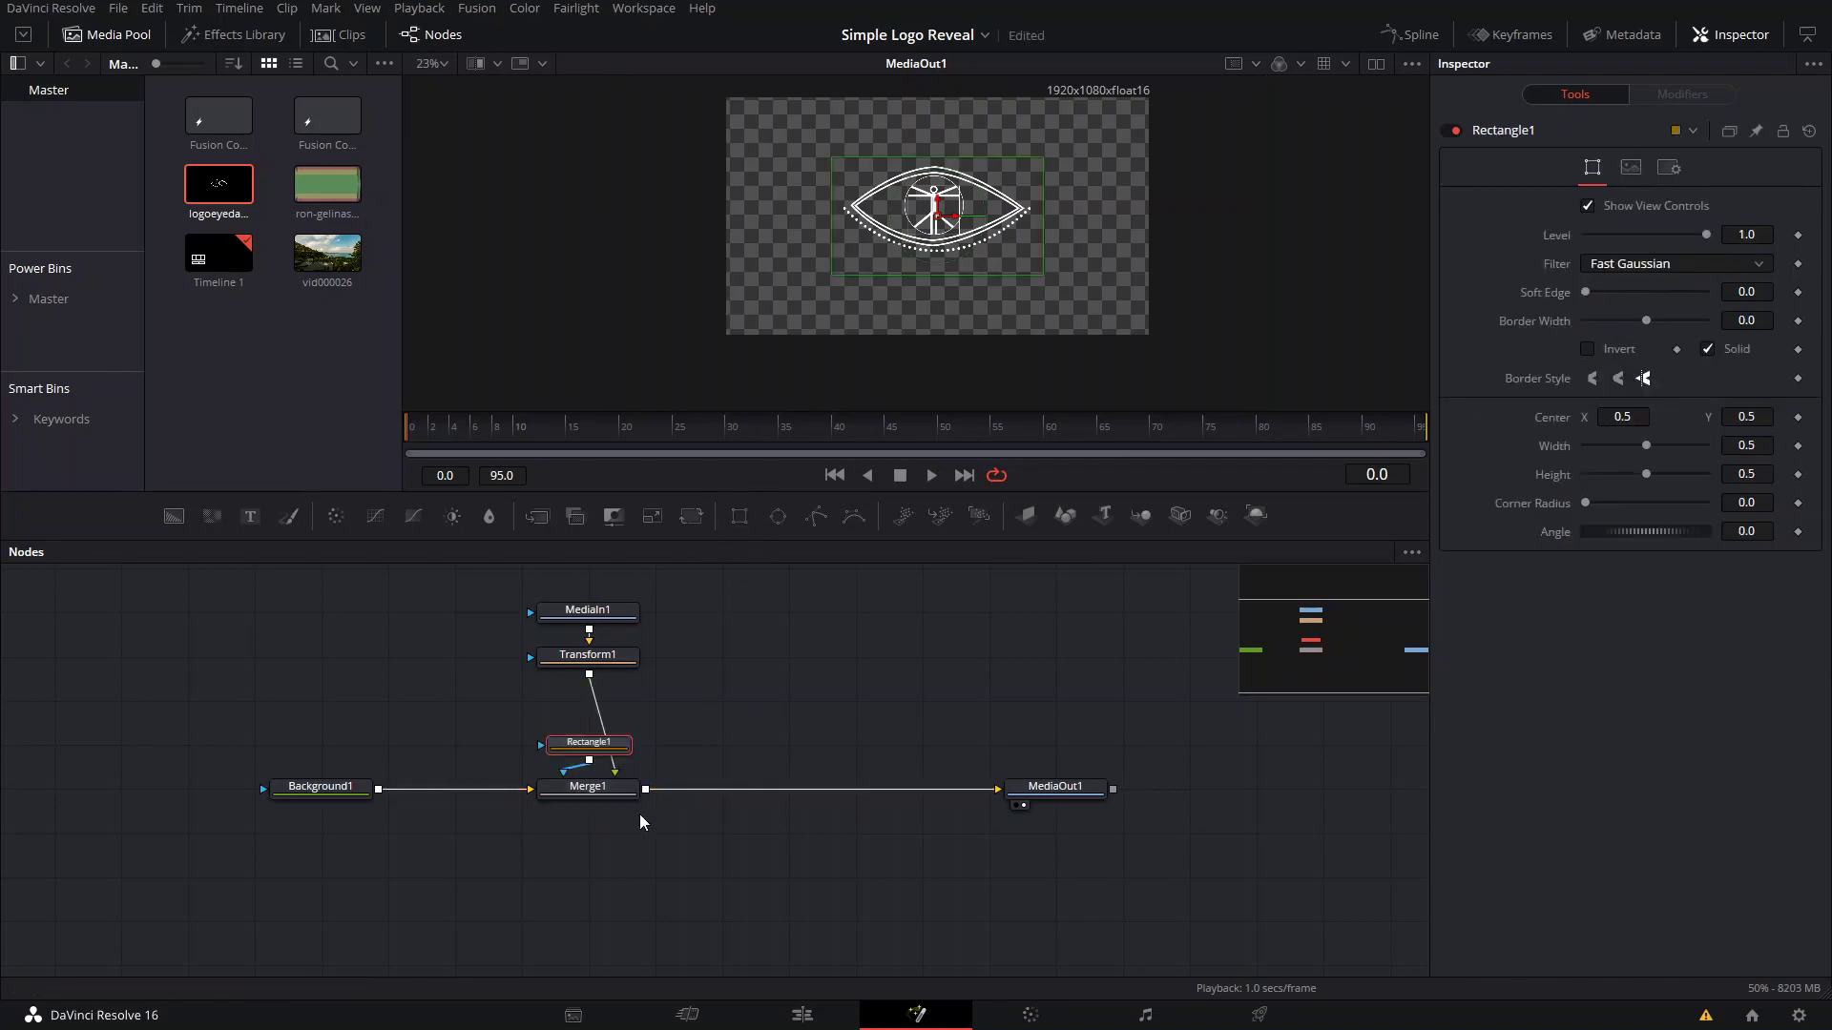
drag(563, 763, 563, 931)
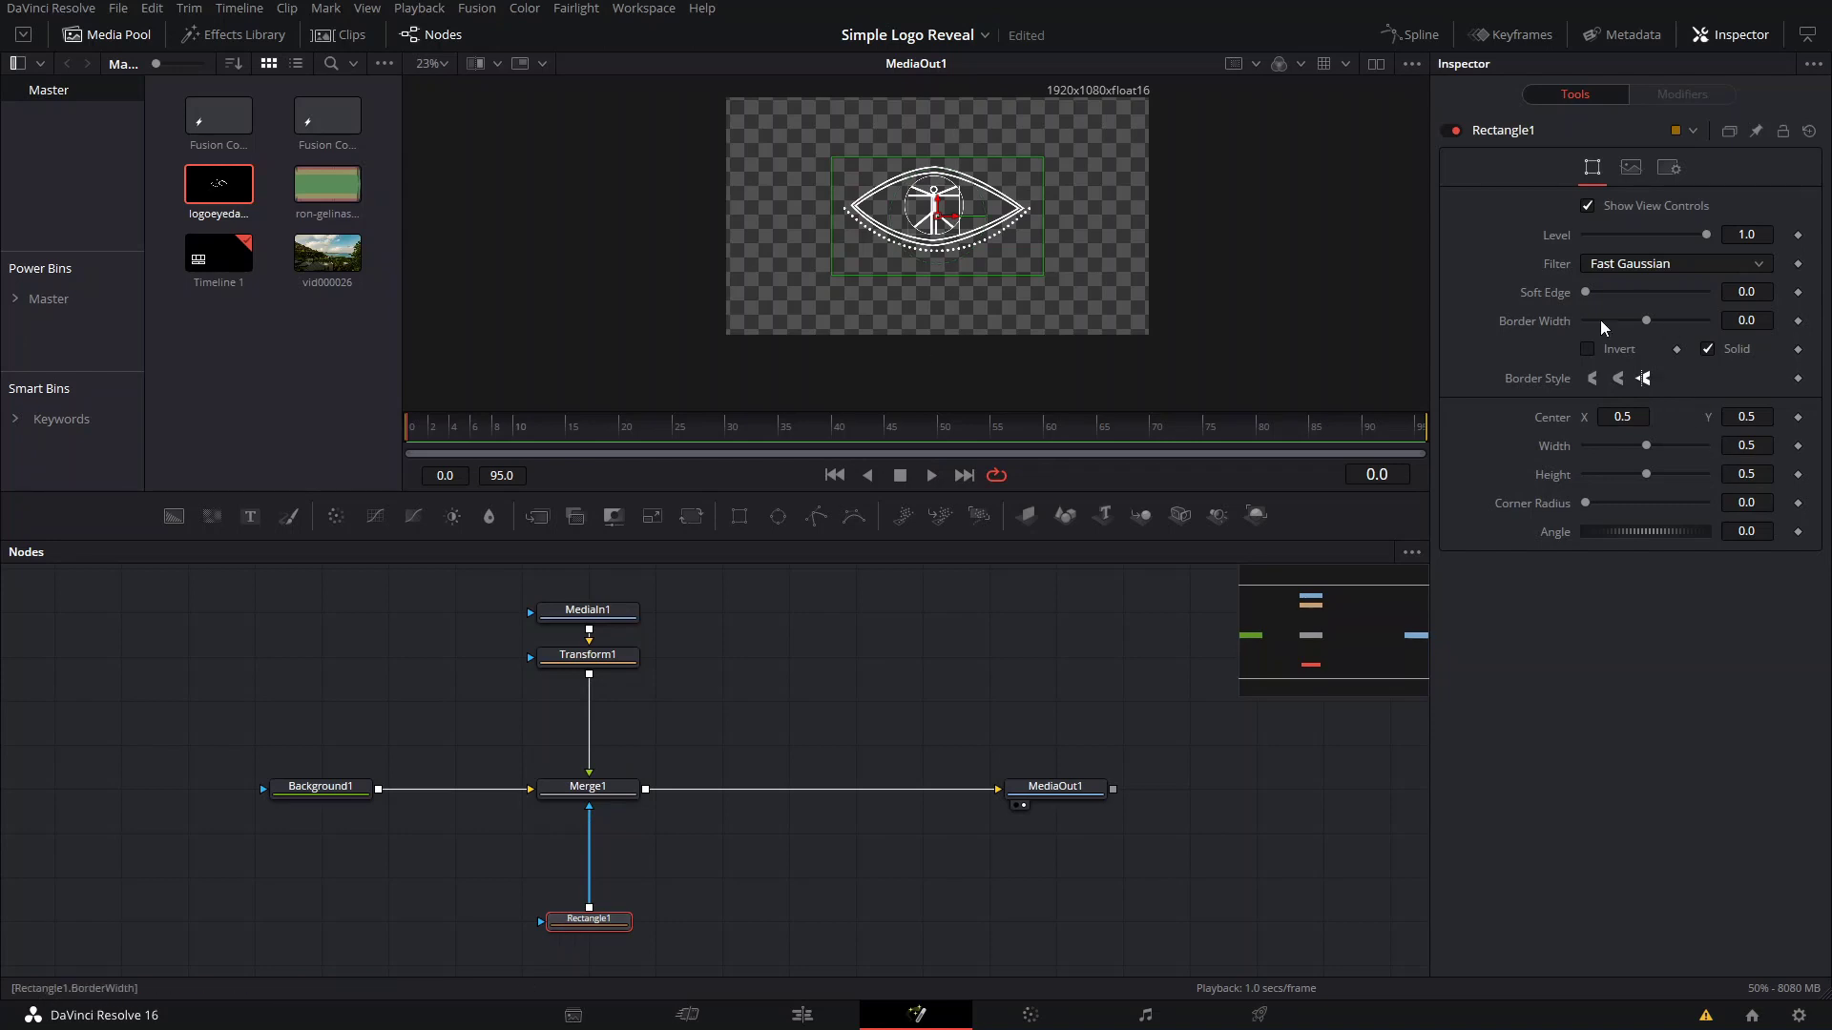
- Give the rectangle mask a soft edge of 0.0362 and enlarge it to about 0.62 wide and 0.64 high
drag(1584, 293, 1599, 303)
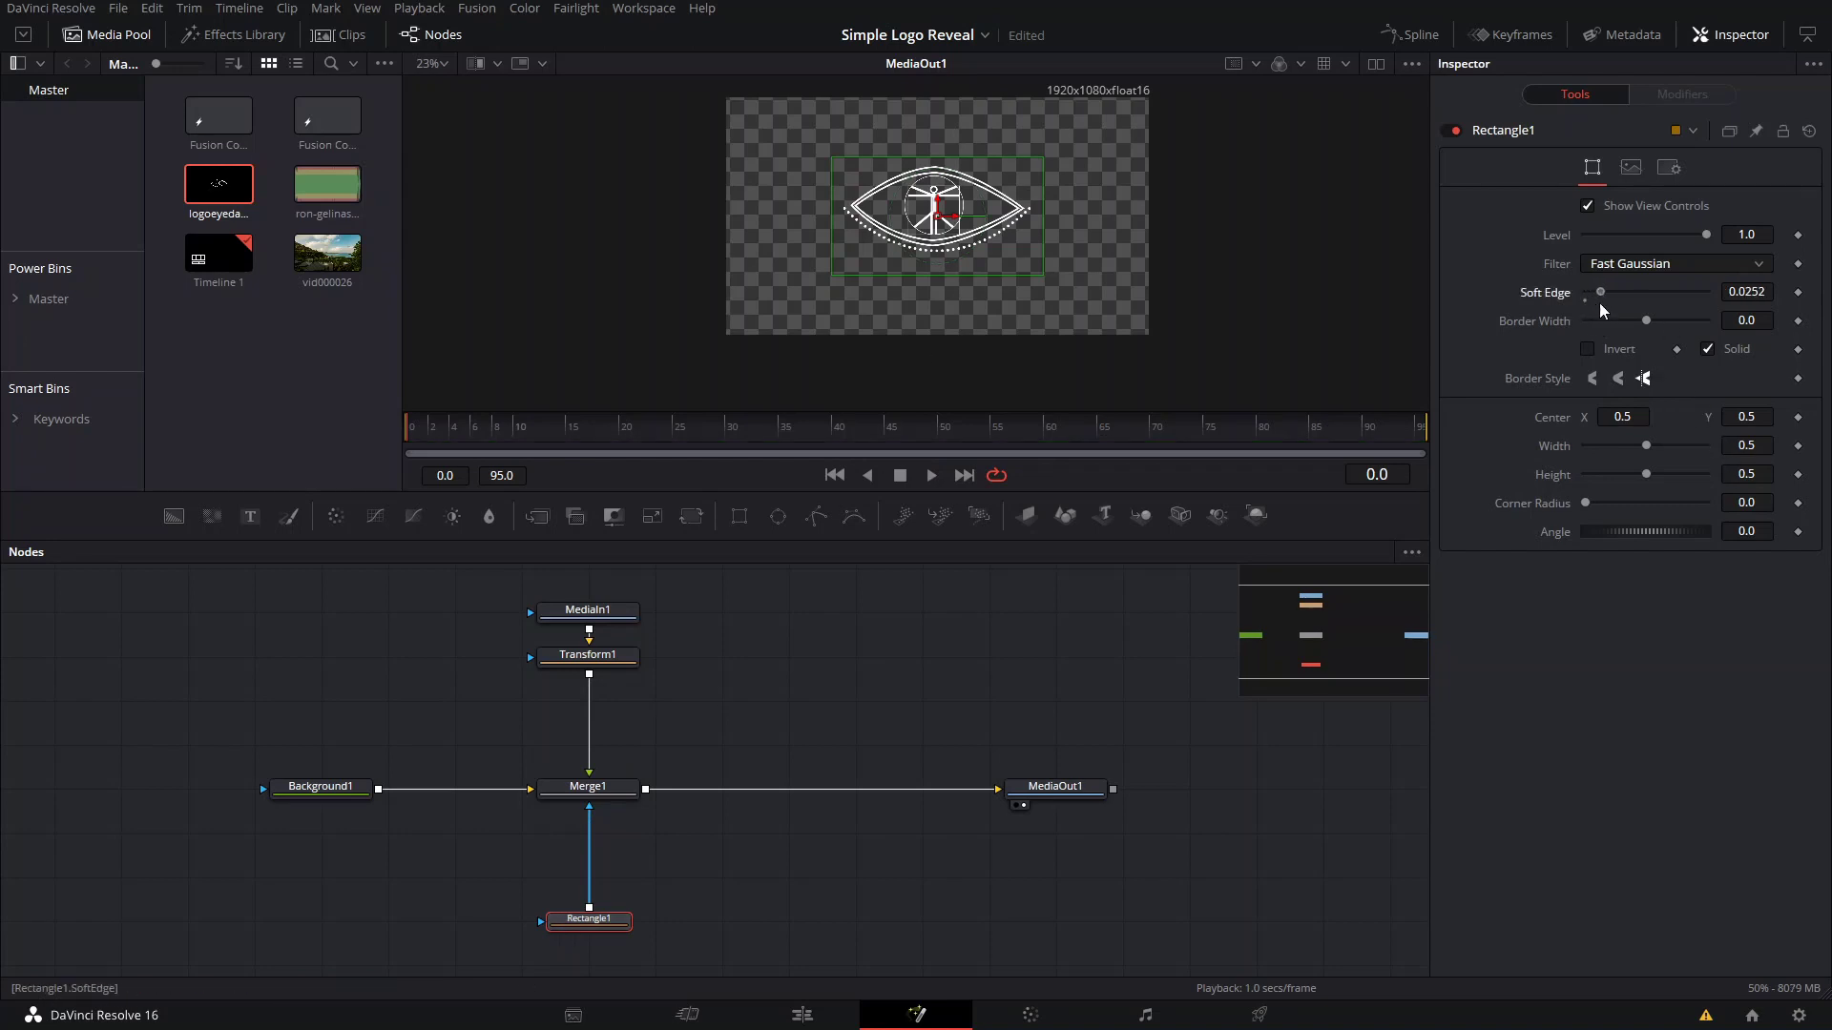
drag(956, 153, 958, 141)
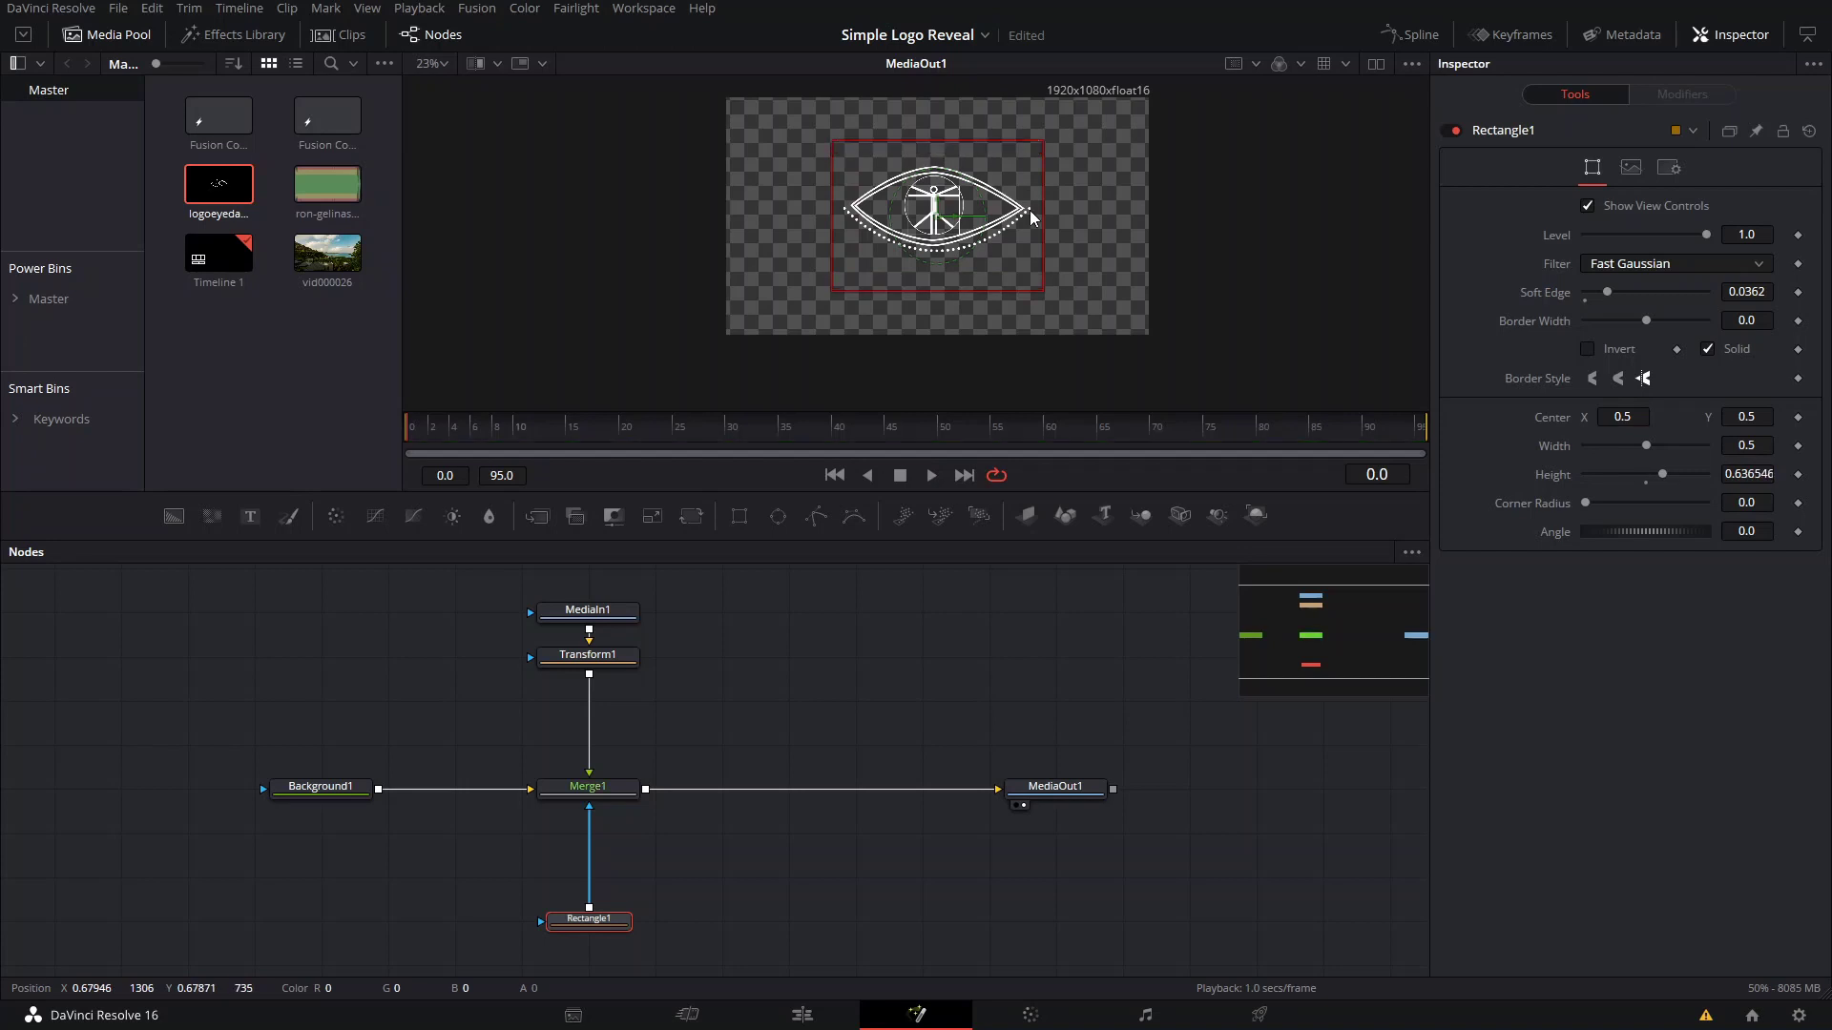
drag(1043, 226, 1069, 228)
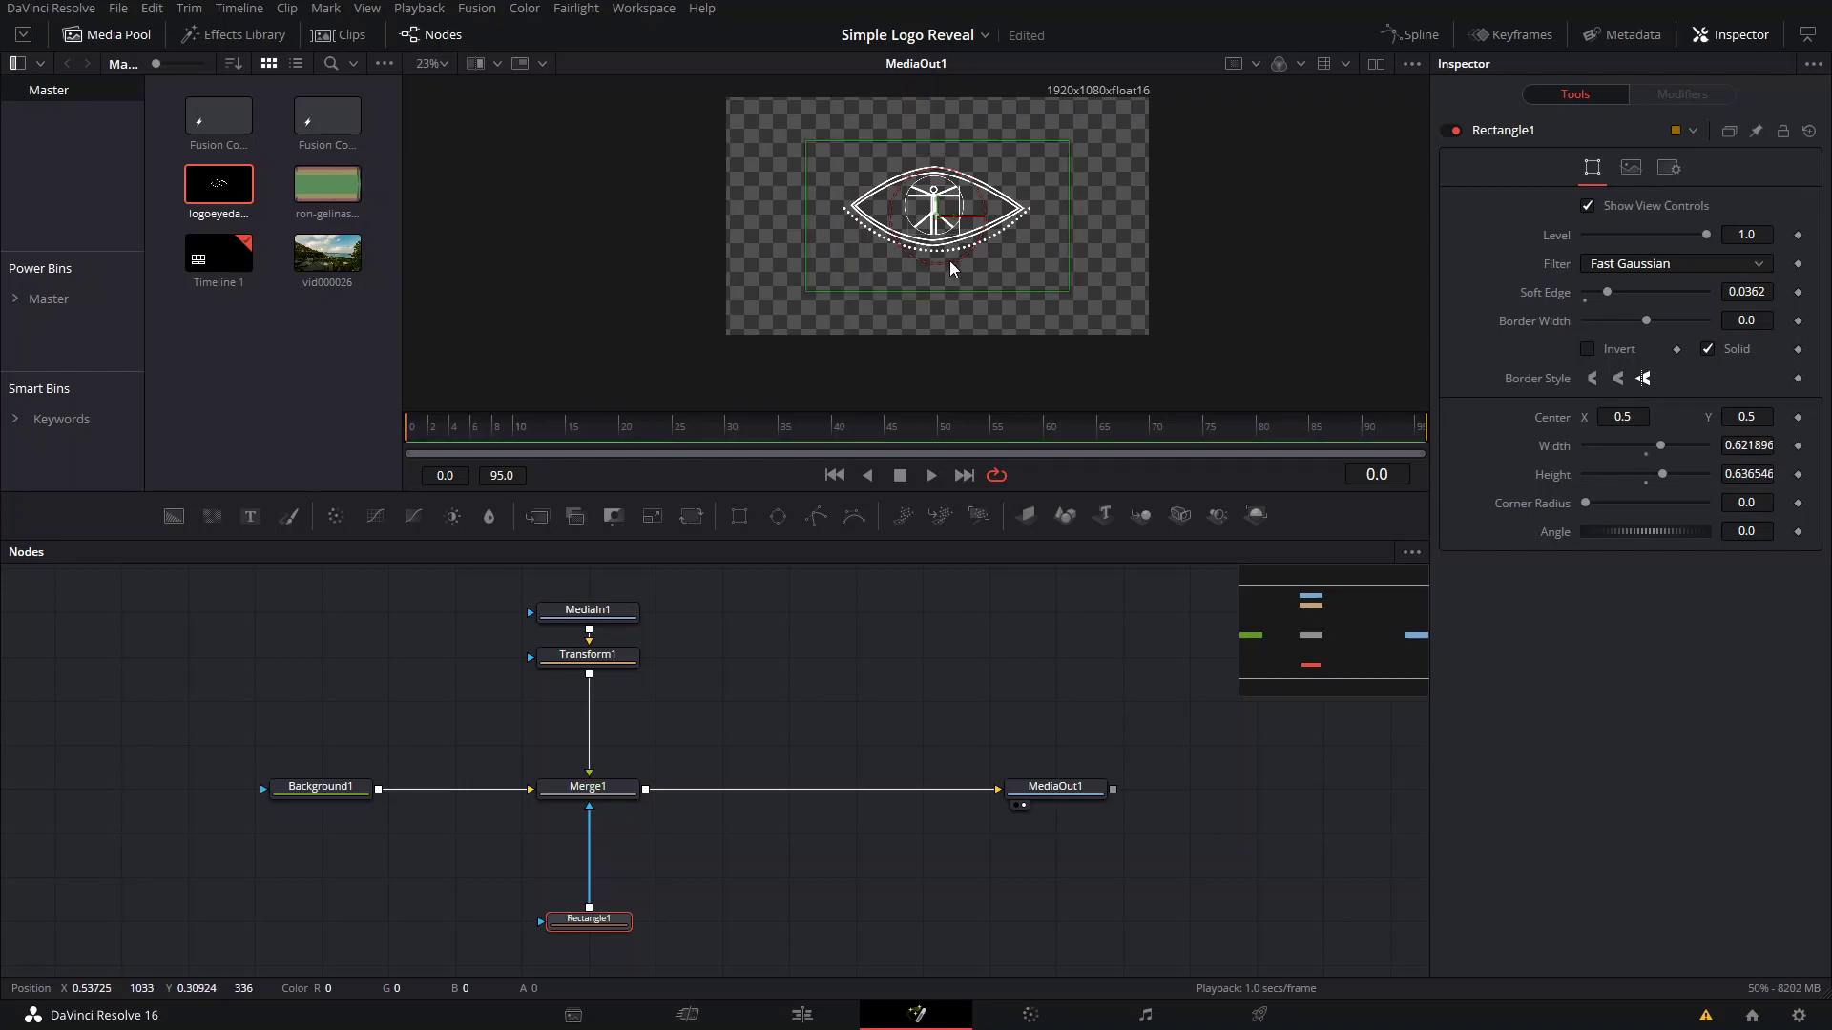
- Rotate the mask to about -35.4 degrees, move its center to about X 0.204, Y 0.127, and set its level to 0.5
drag(949, 262, 924, 265)
drag(939, 225, 815, 306)
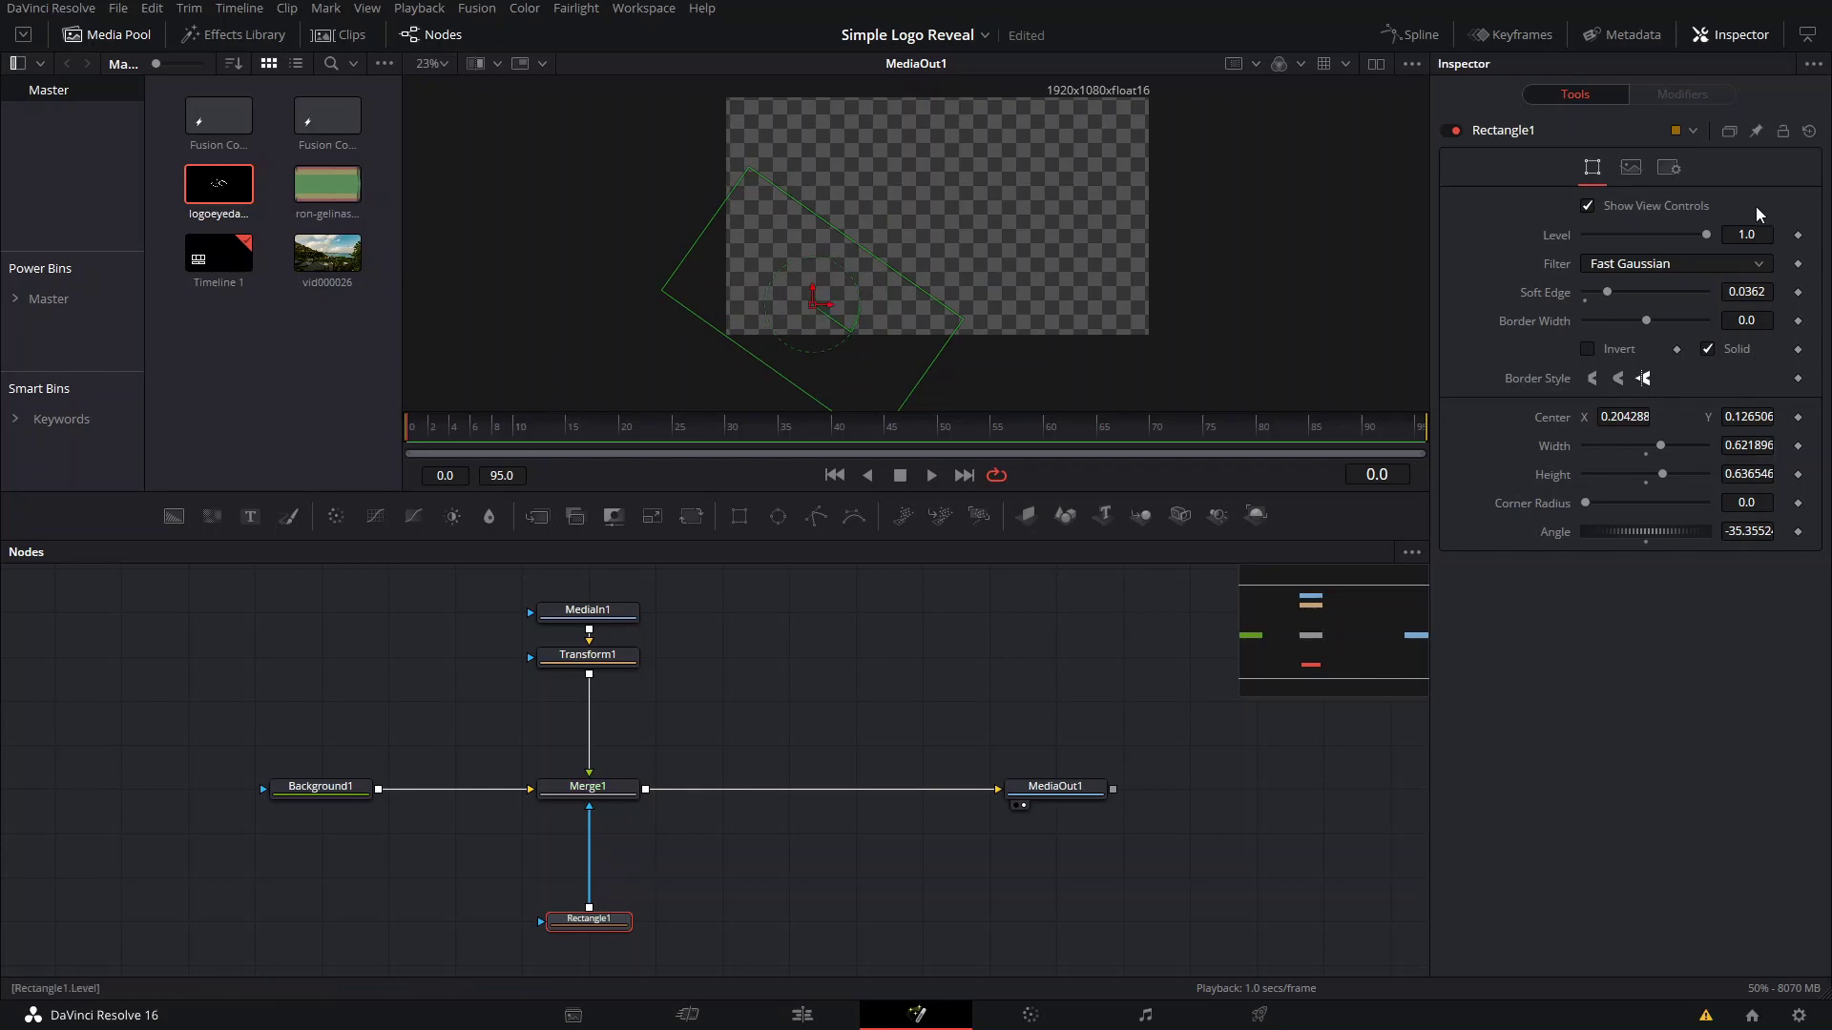
click(1645, 237)
- Set a keyframe on the rectangle mask's center at frame 7
drag(472, 431, 494, 432)
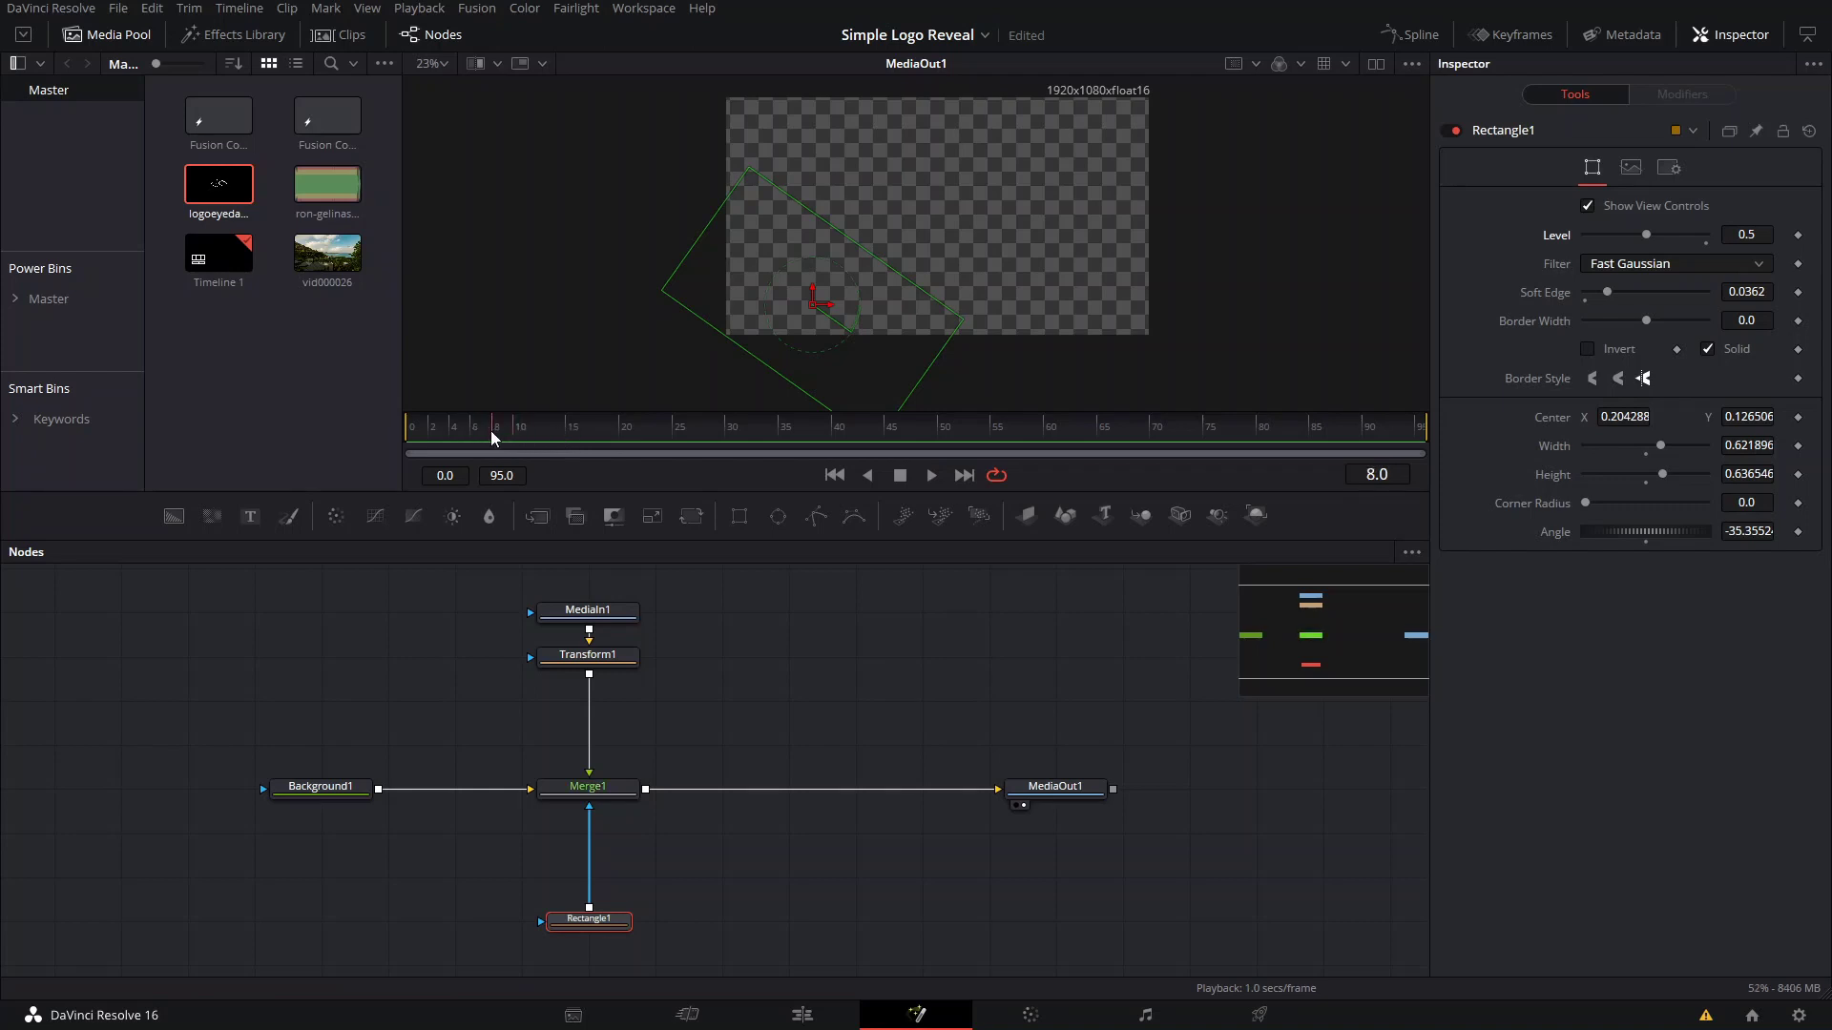
drag(475, 429, 482, 432)
click(1797, 418)
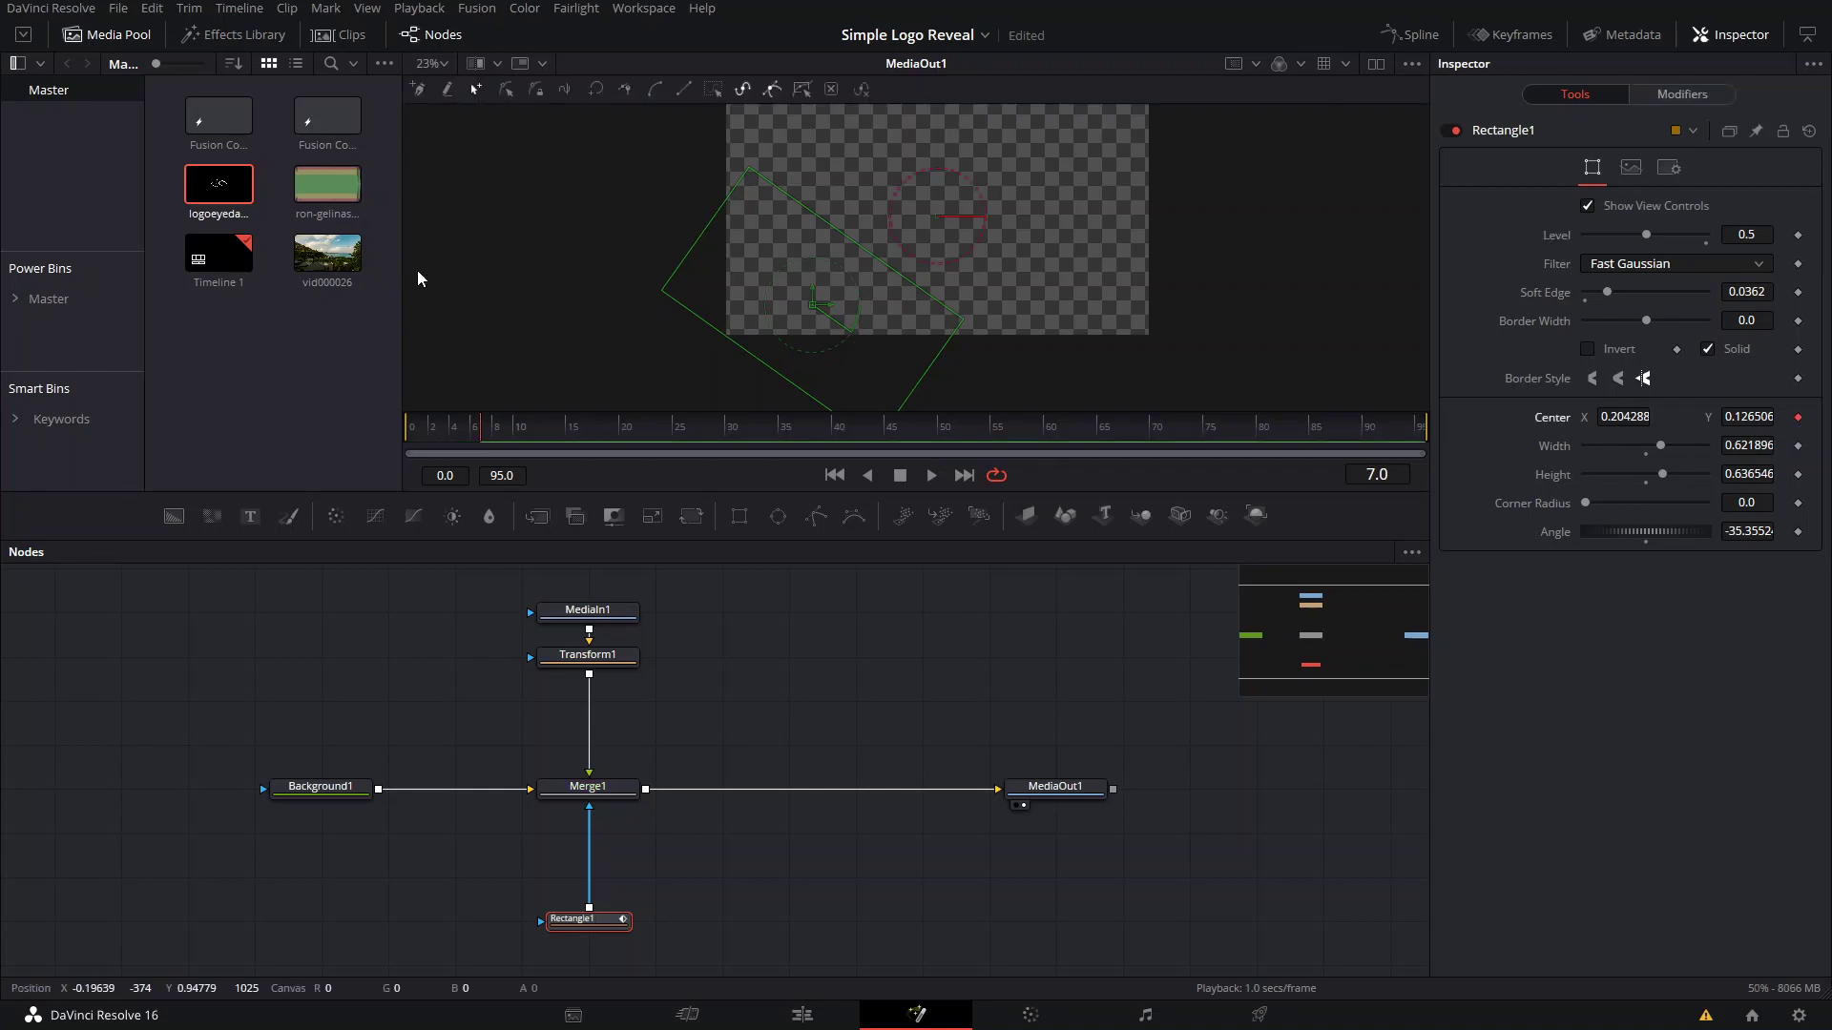
- At frame 15, move the mask over the logo to a center of about X 0.498, Y 0.520
drag(500, 424, 566, 431)
drag(813, 306, 938, 211)
scroll(937, 217, up, 2)
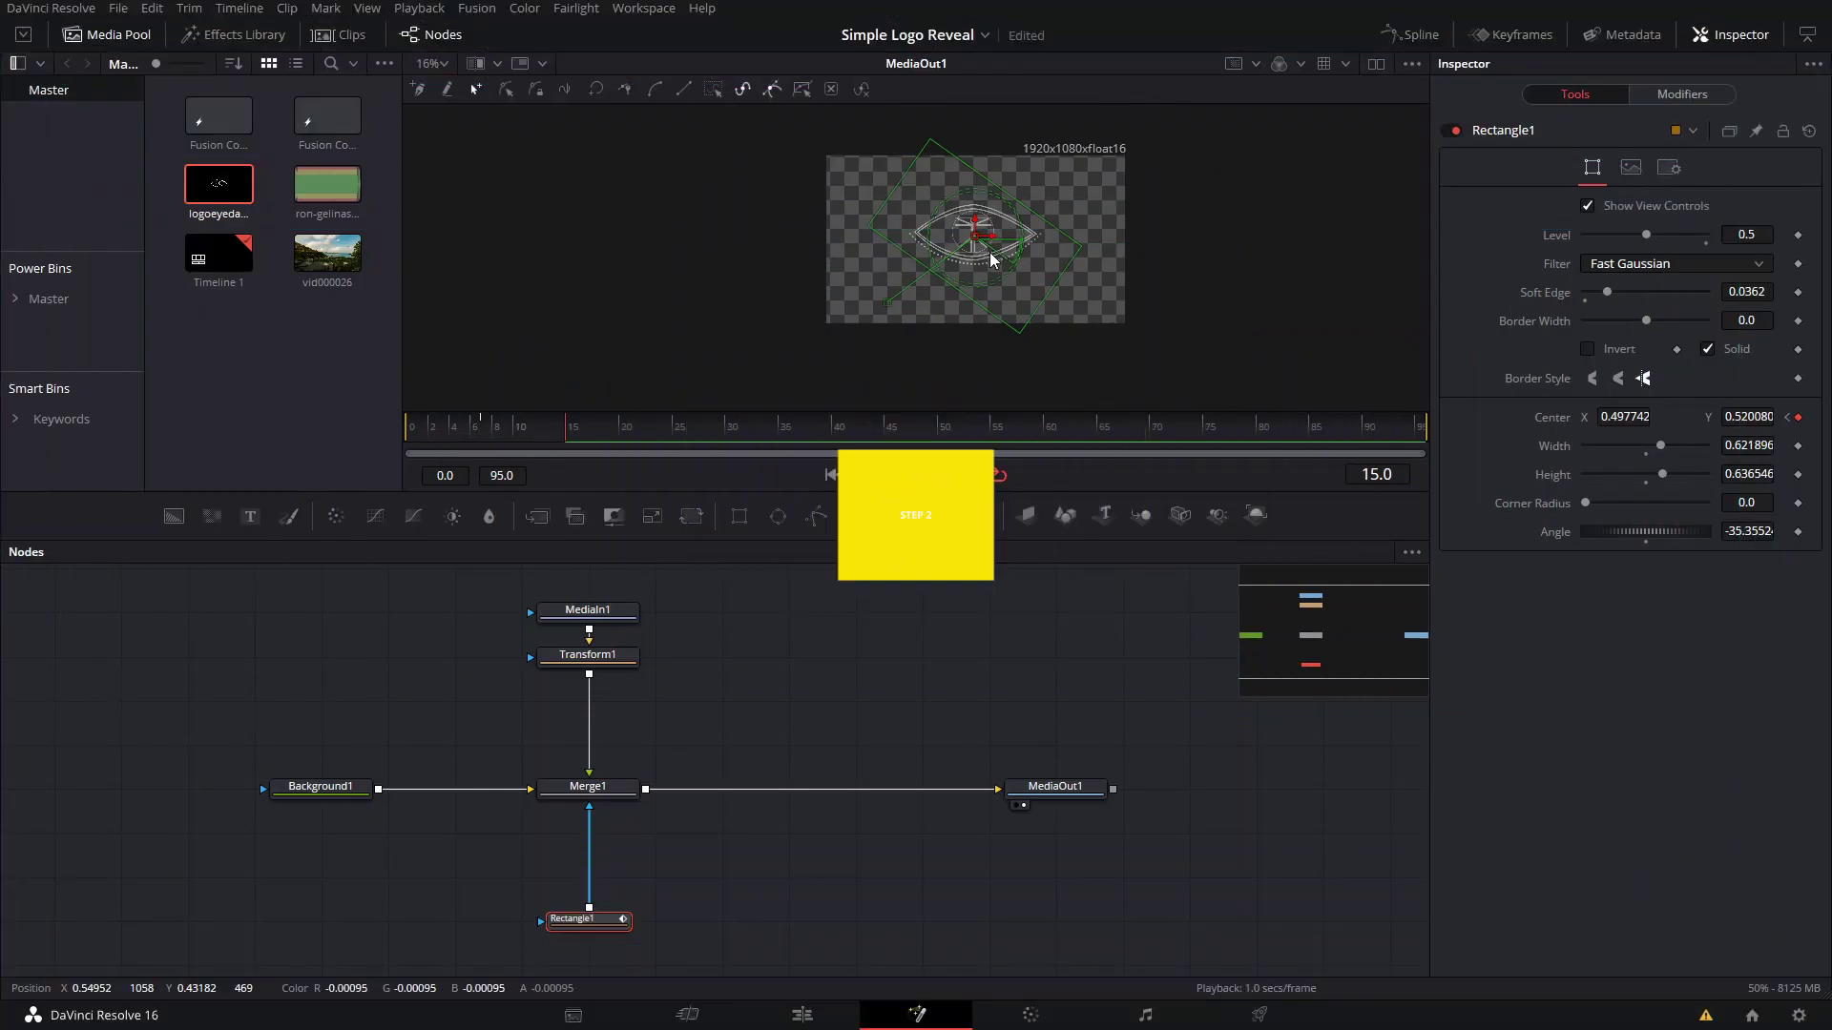
scroll(789, 663, up, 4)
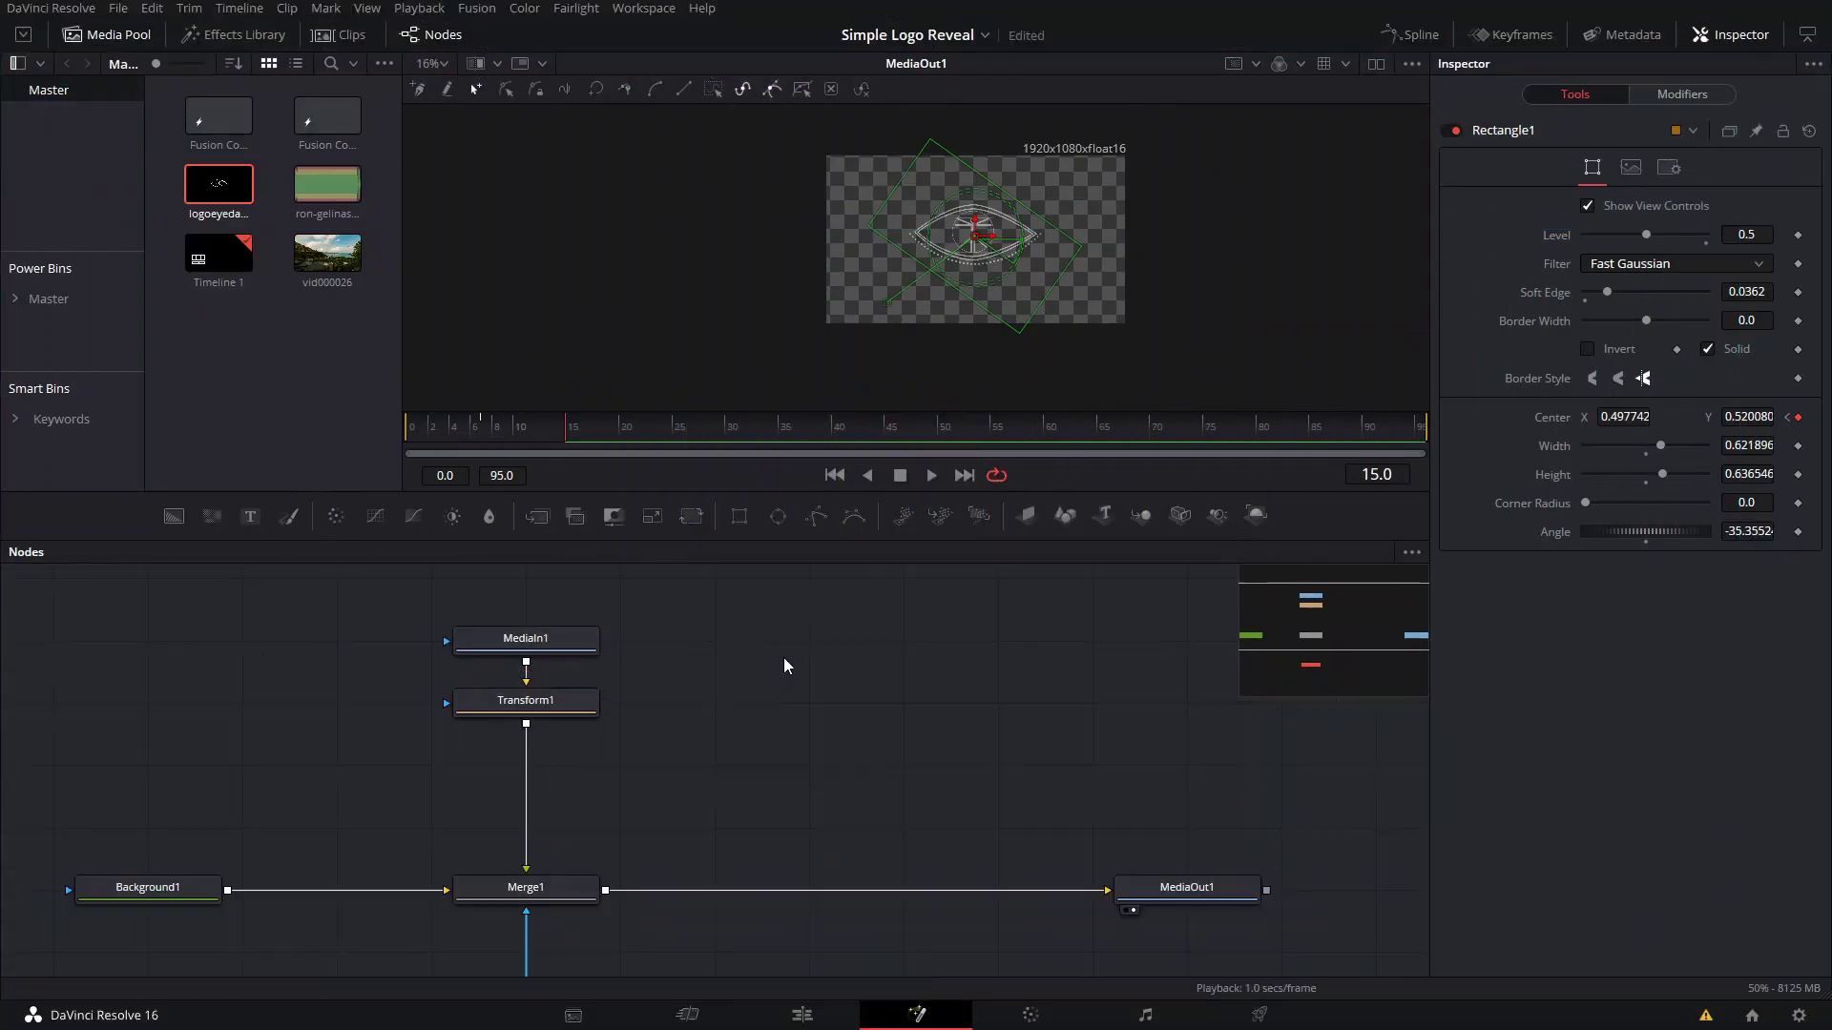
- Add a Glow node between Transform1 and Merge1
click(556, 708)
scroll(752, 690, down, 2)
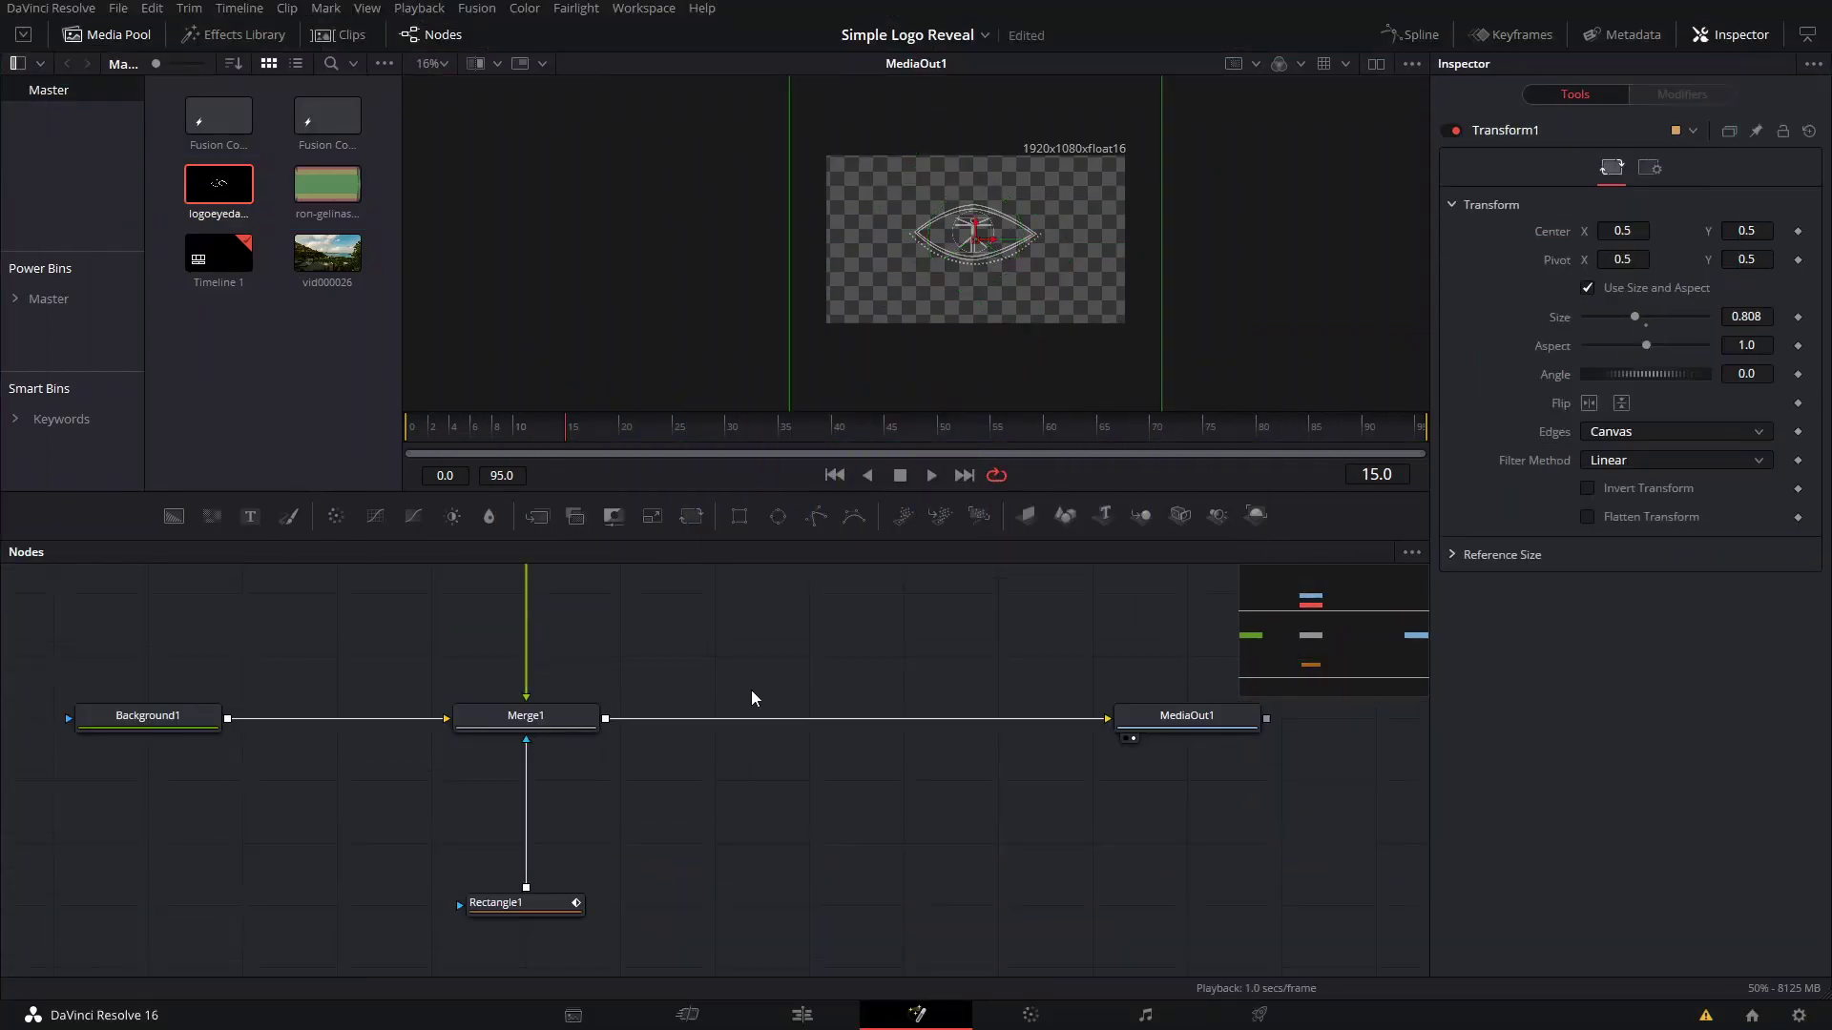
drag(752, 690, 718, 758)
key(shift+space)
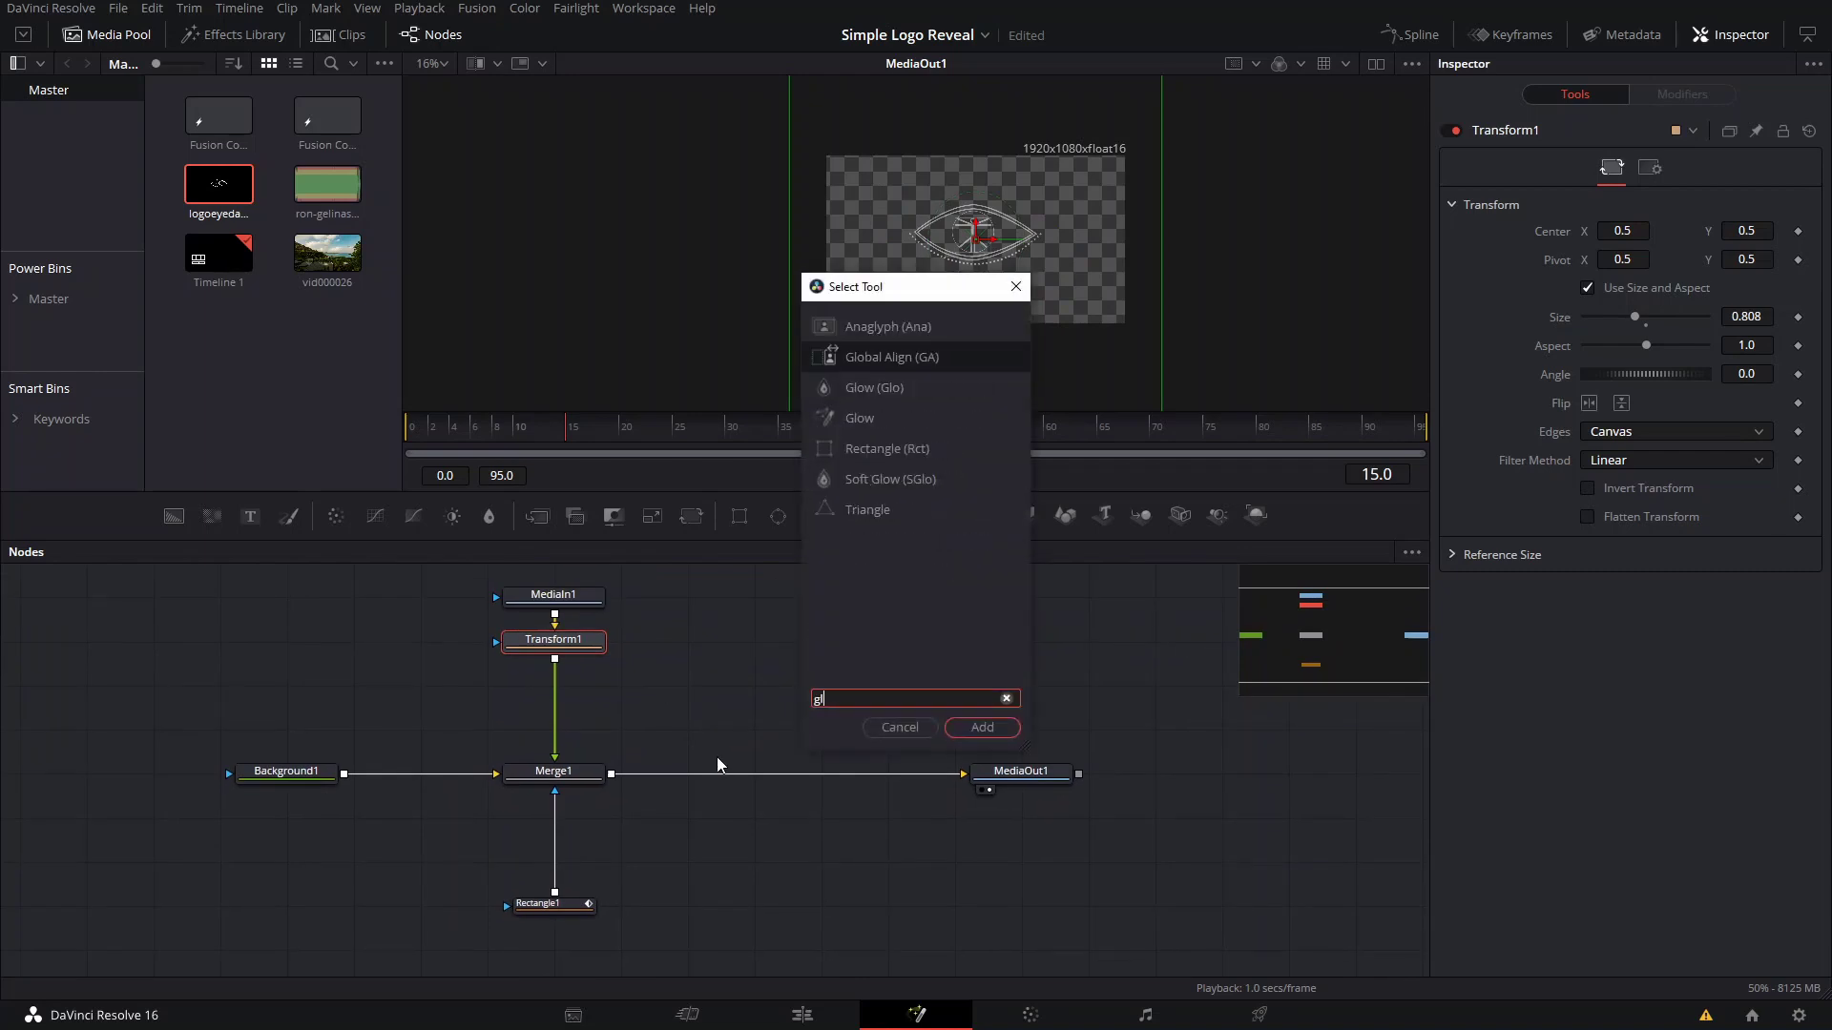
text(glow)
key(Return)
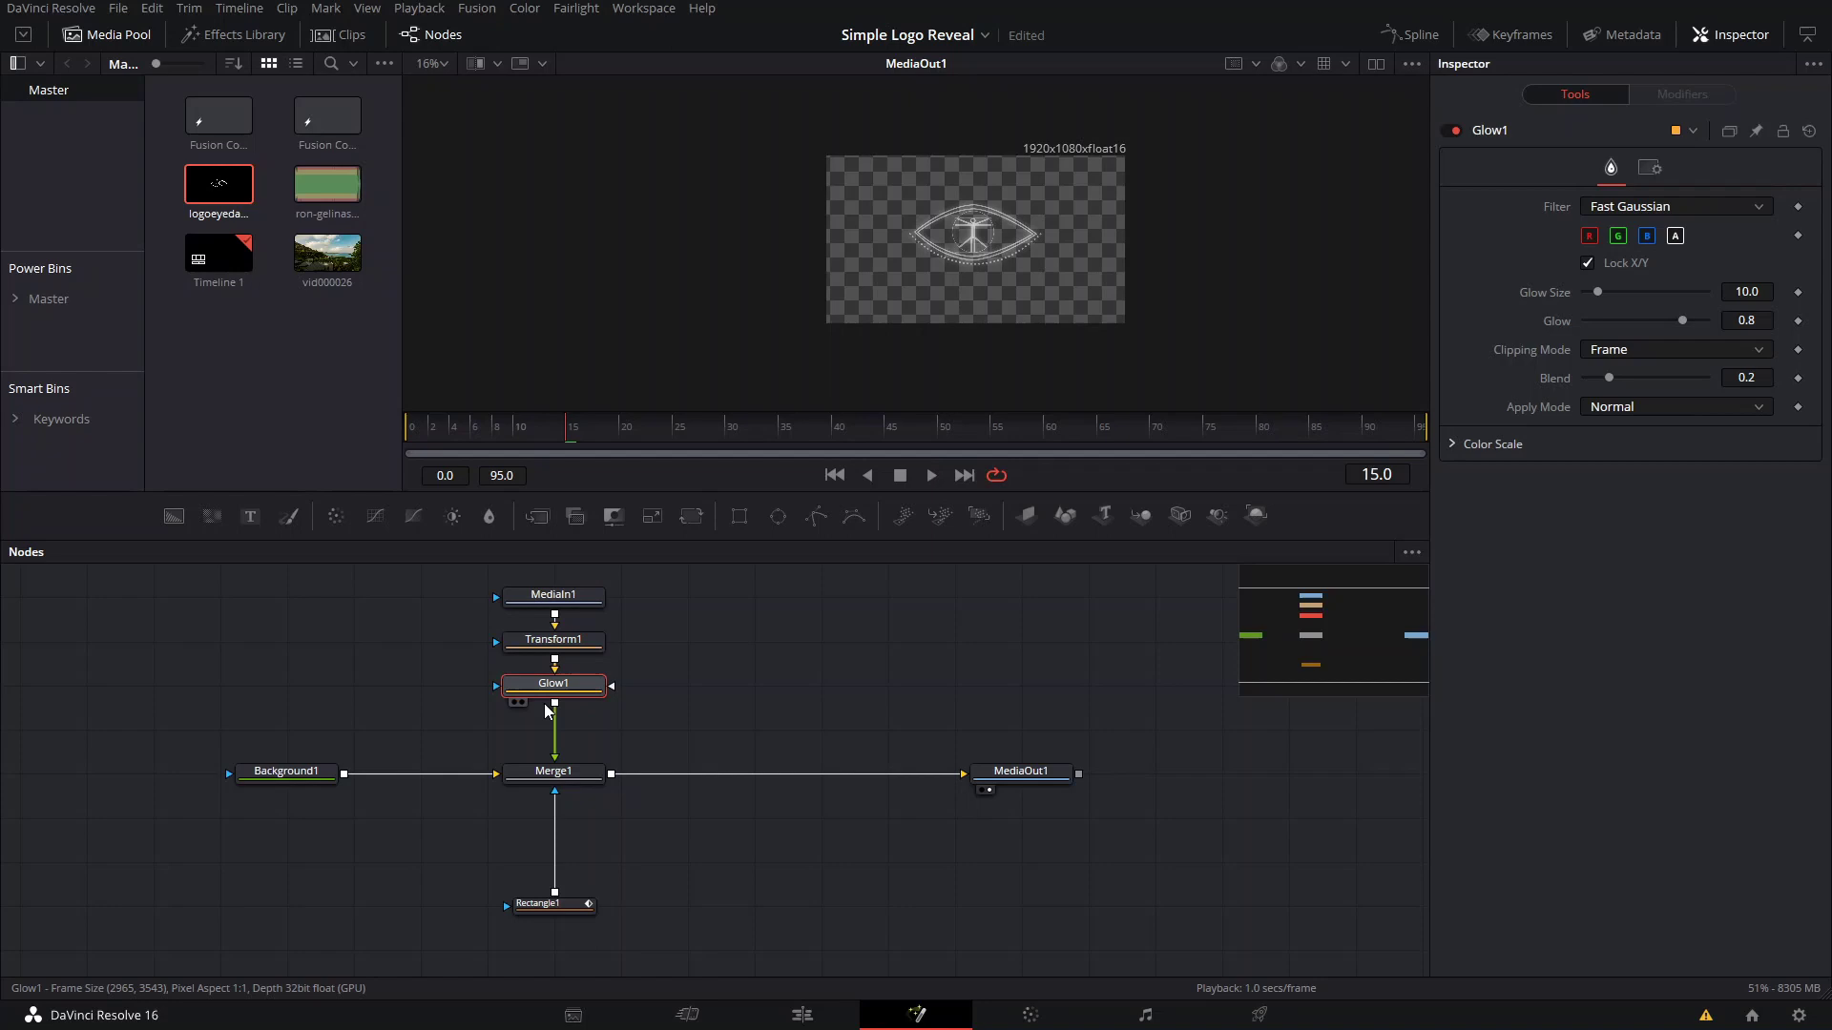
- Move the MediaIn1 and Transform1 nodes up to leave space above the Glow1 node
drag(609, 708, 675, 761)
click(775, 626)
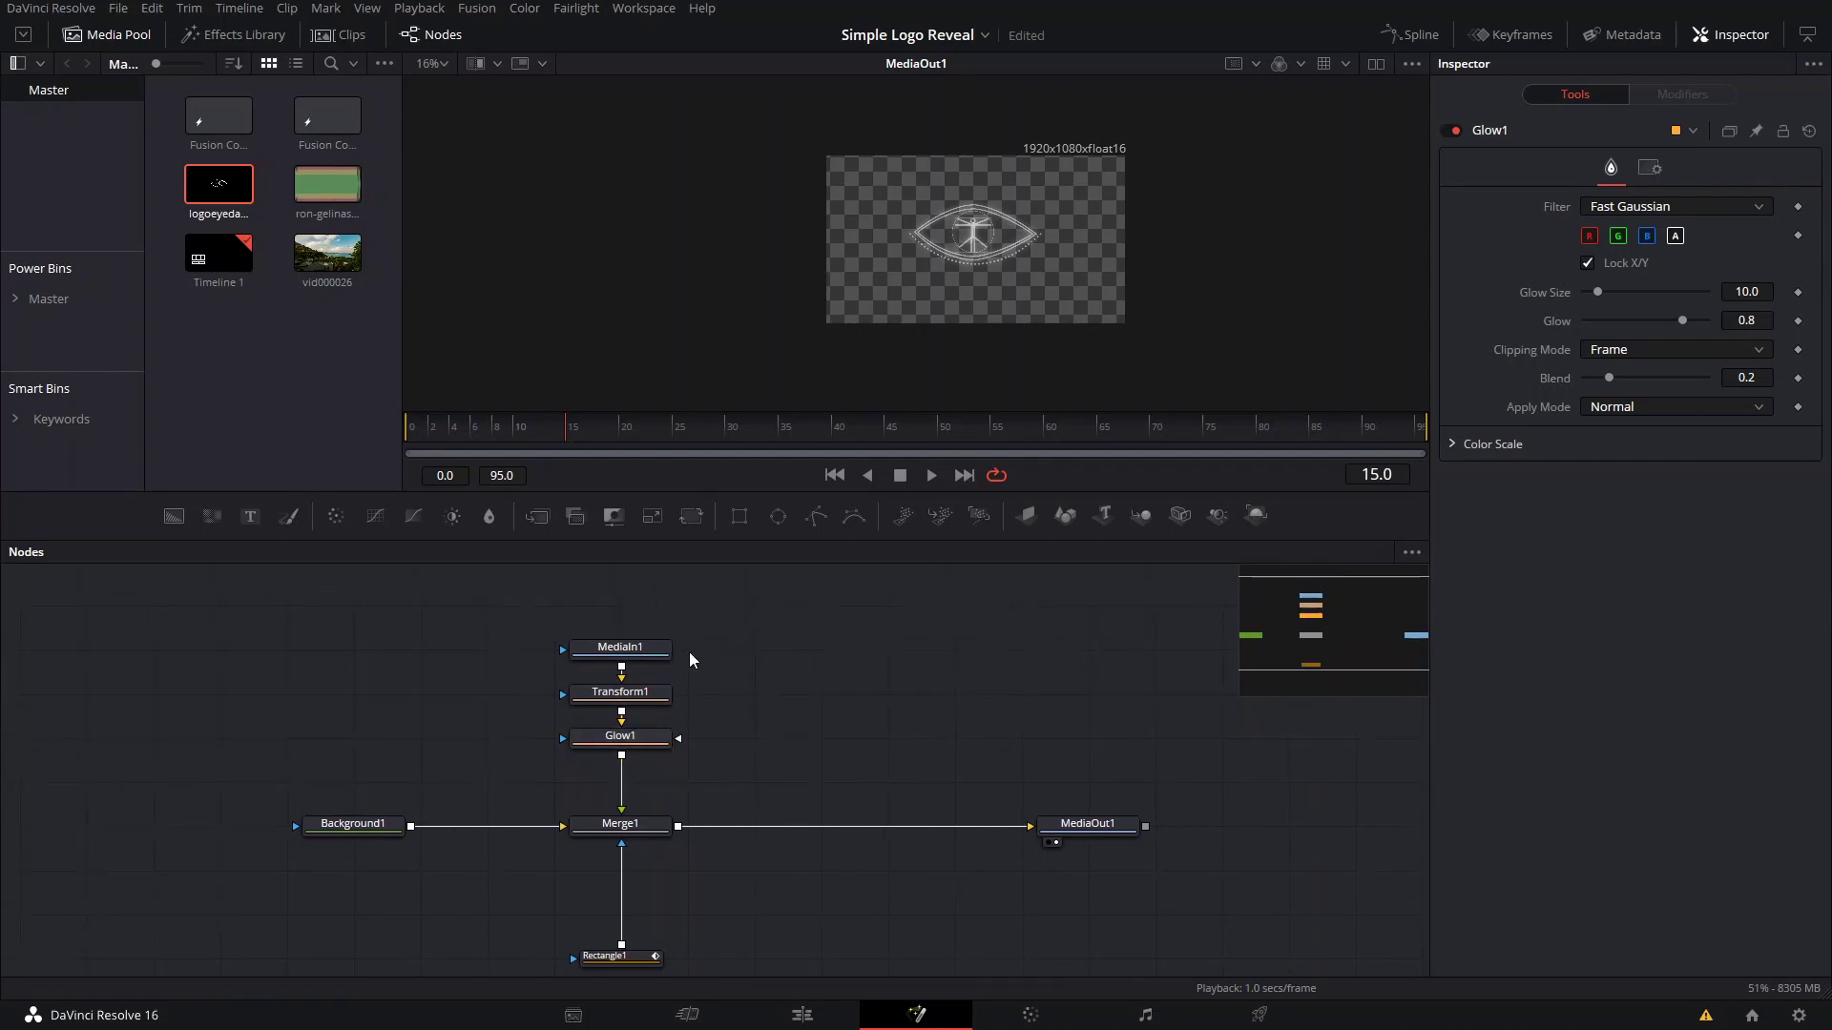
drag(687, 632, 638, 656)
- Set Glow1's glow size to 13.4 and its glow strength to 0.874, and hide the media pool
click(634, 743)
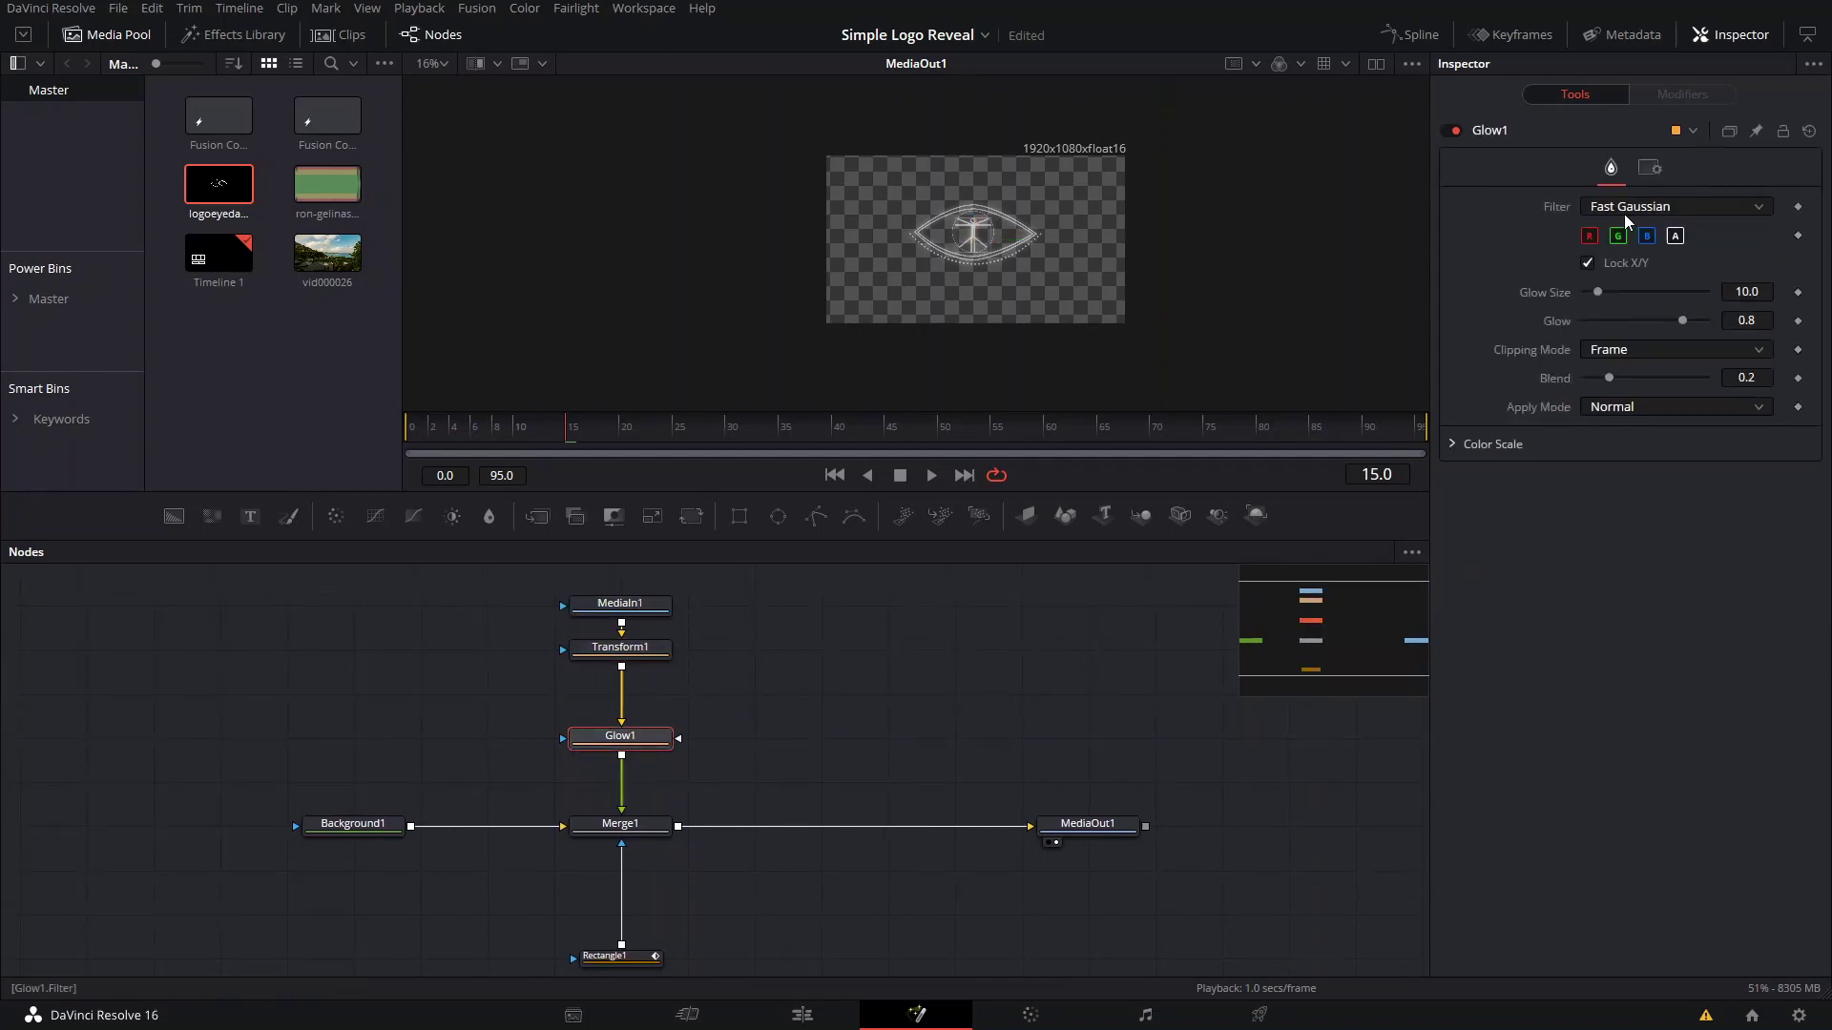
click(1610, 206)
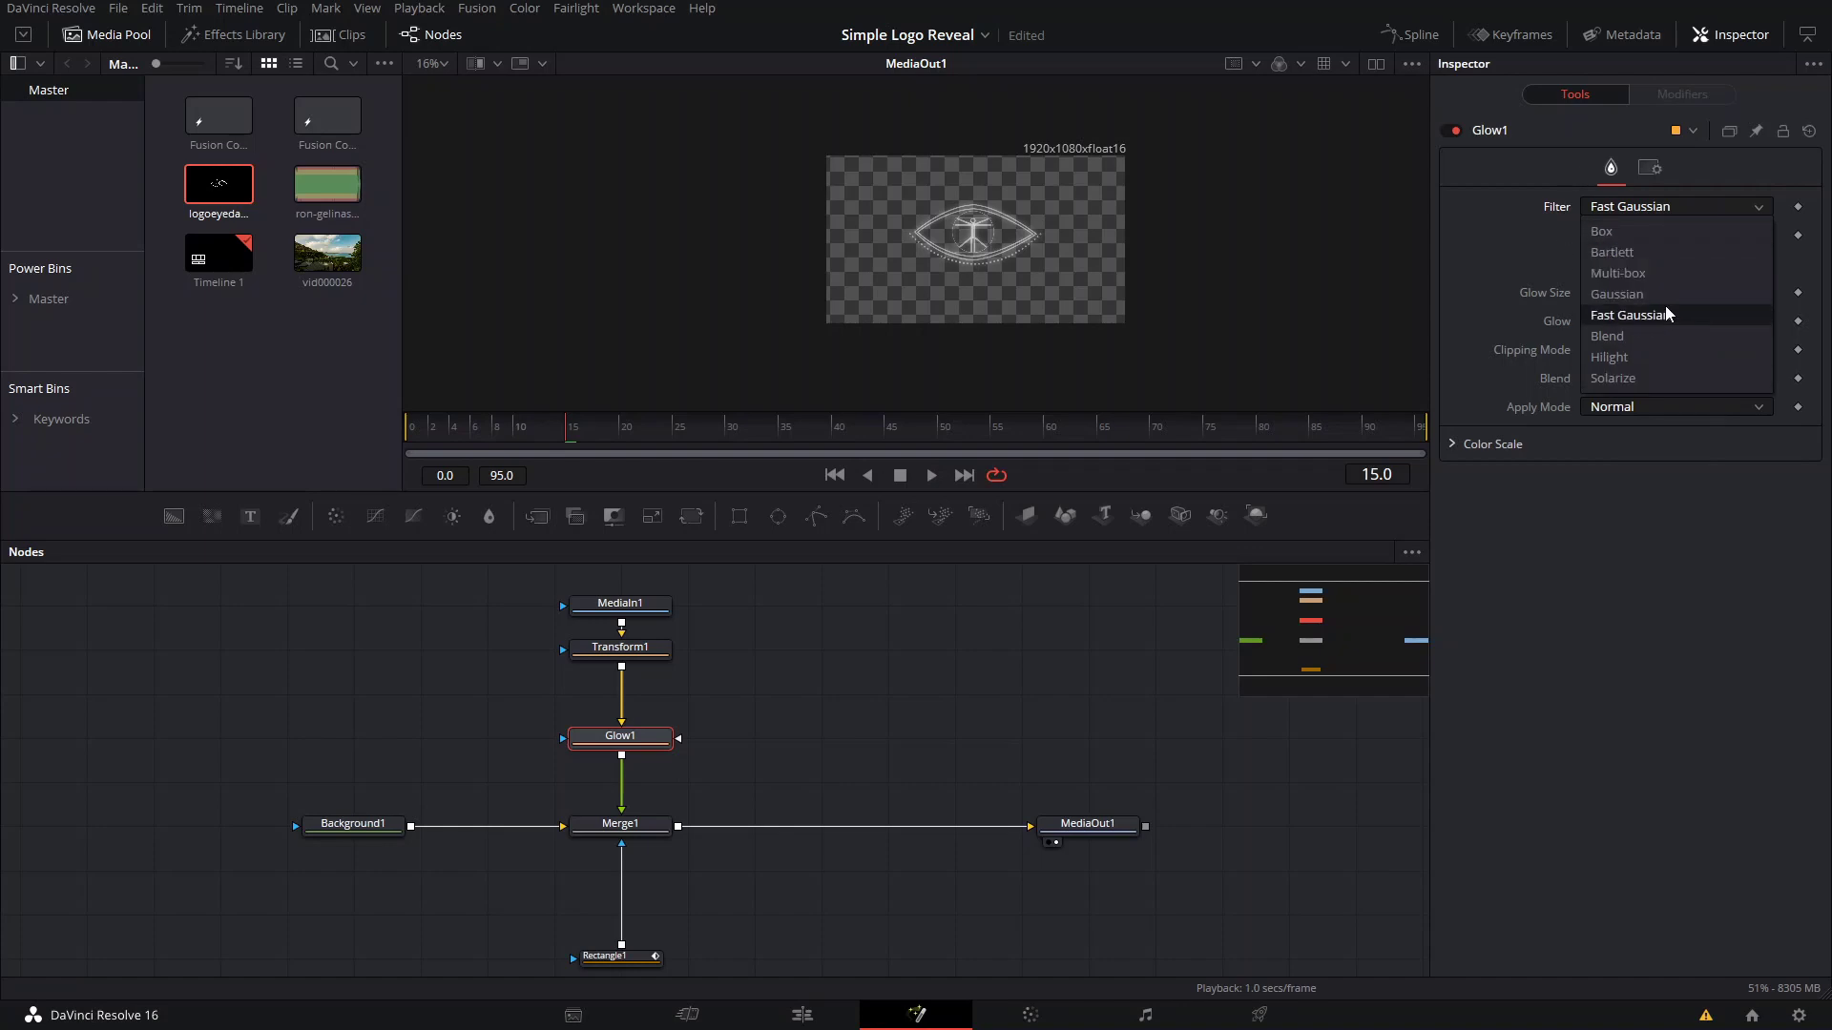
click(1553, 250)
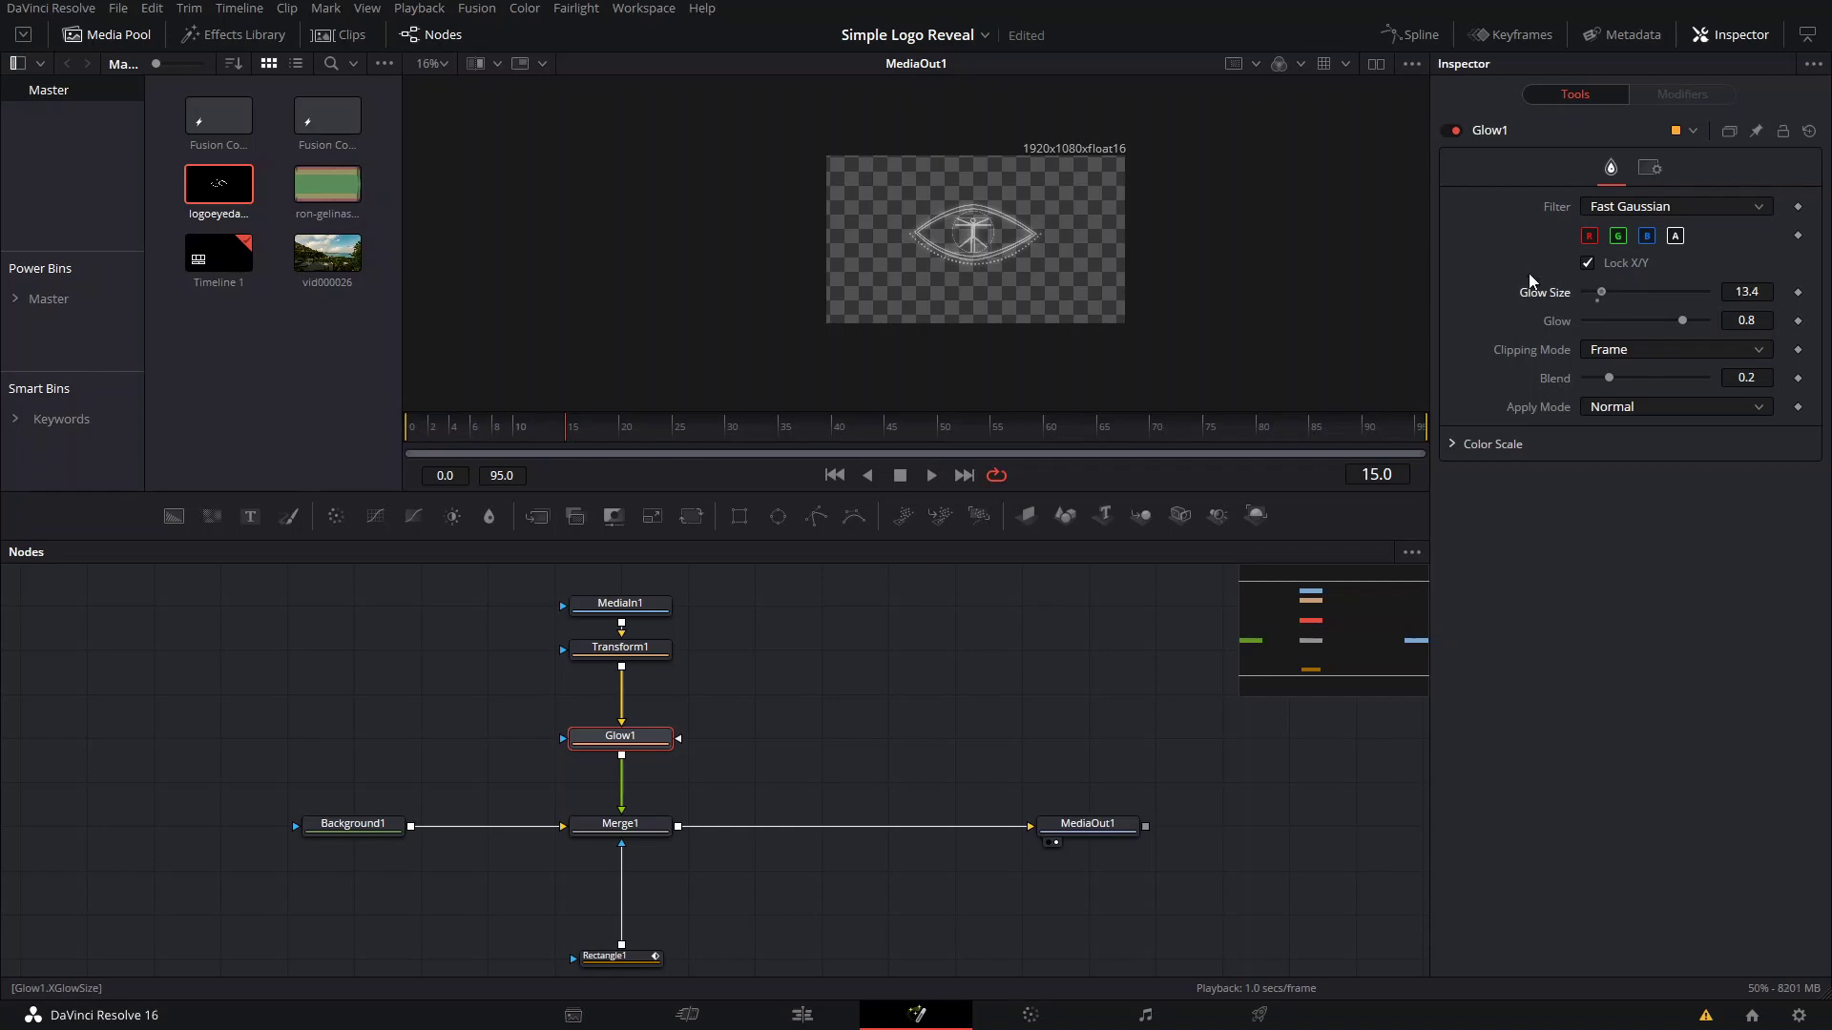
scroll(1007, 242, up, 2)
click(95, 36)
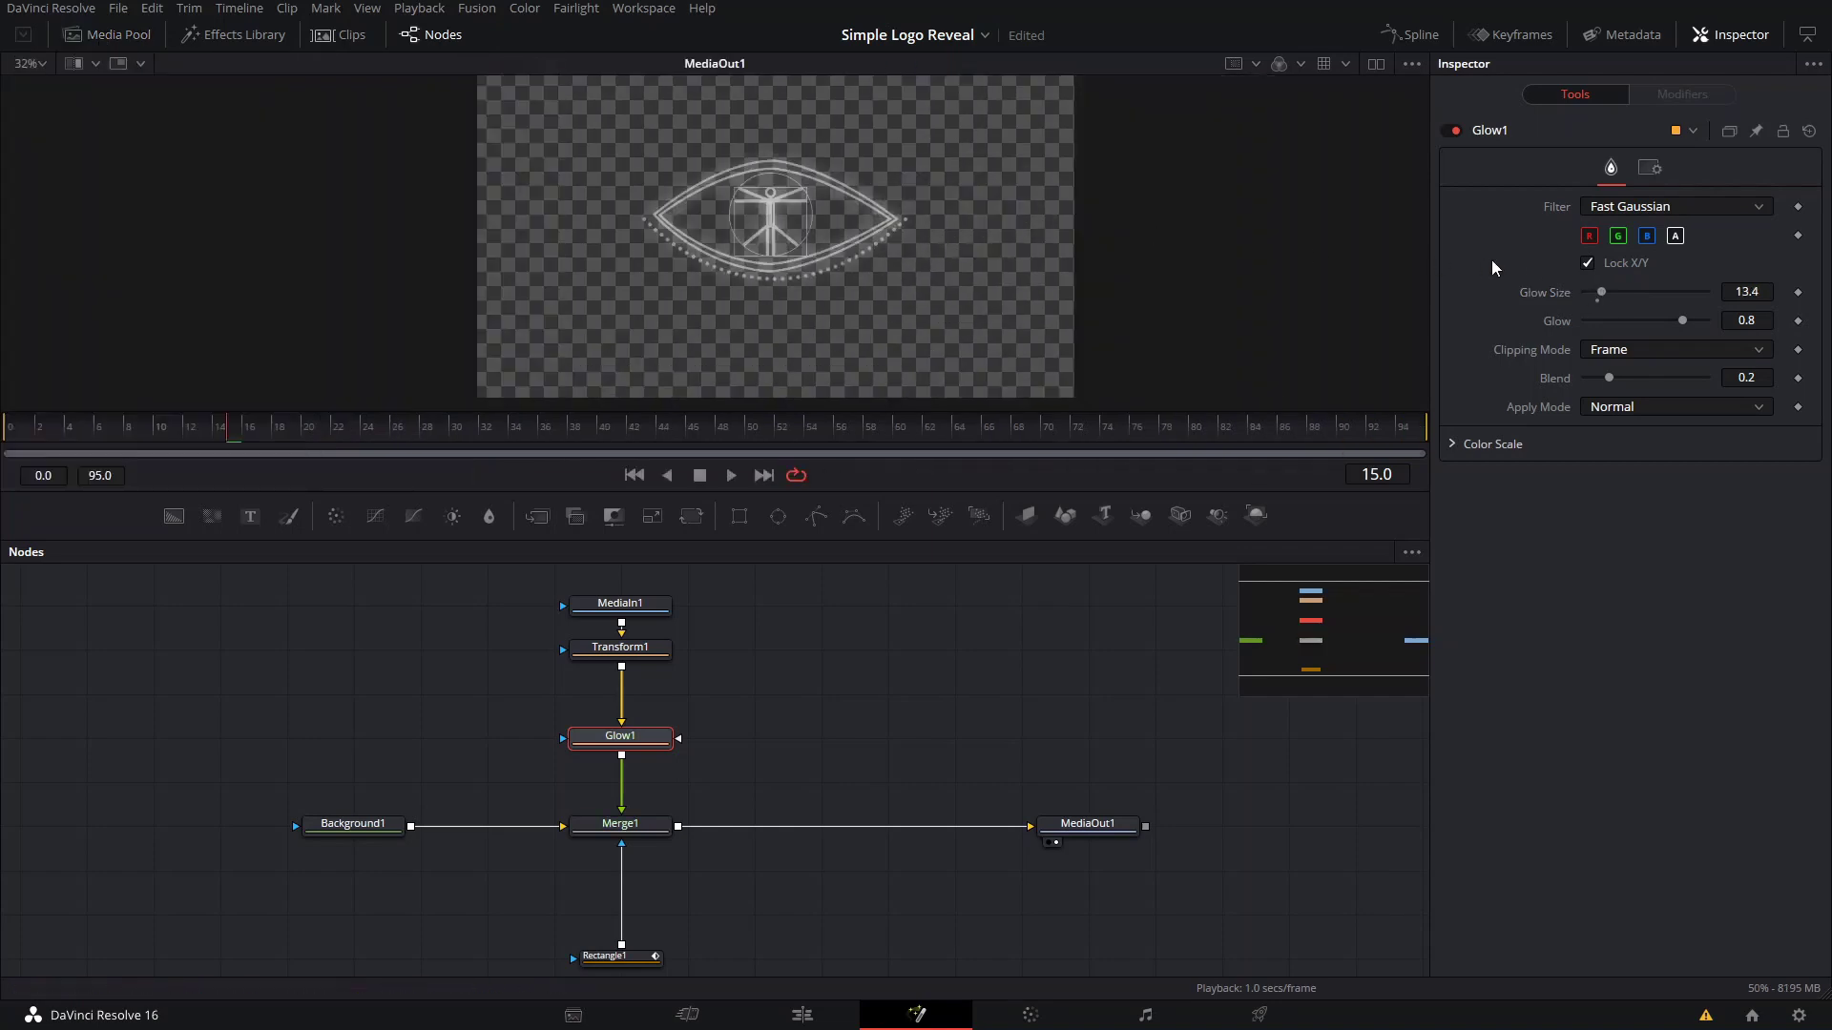
drag(1678, 324, 1688, 324)
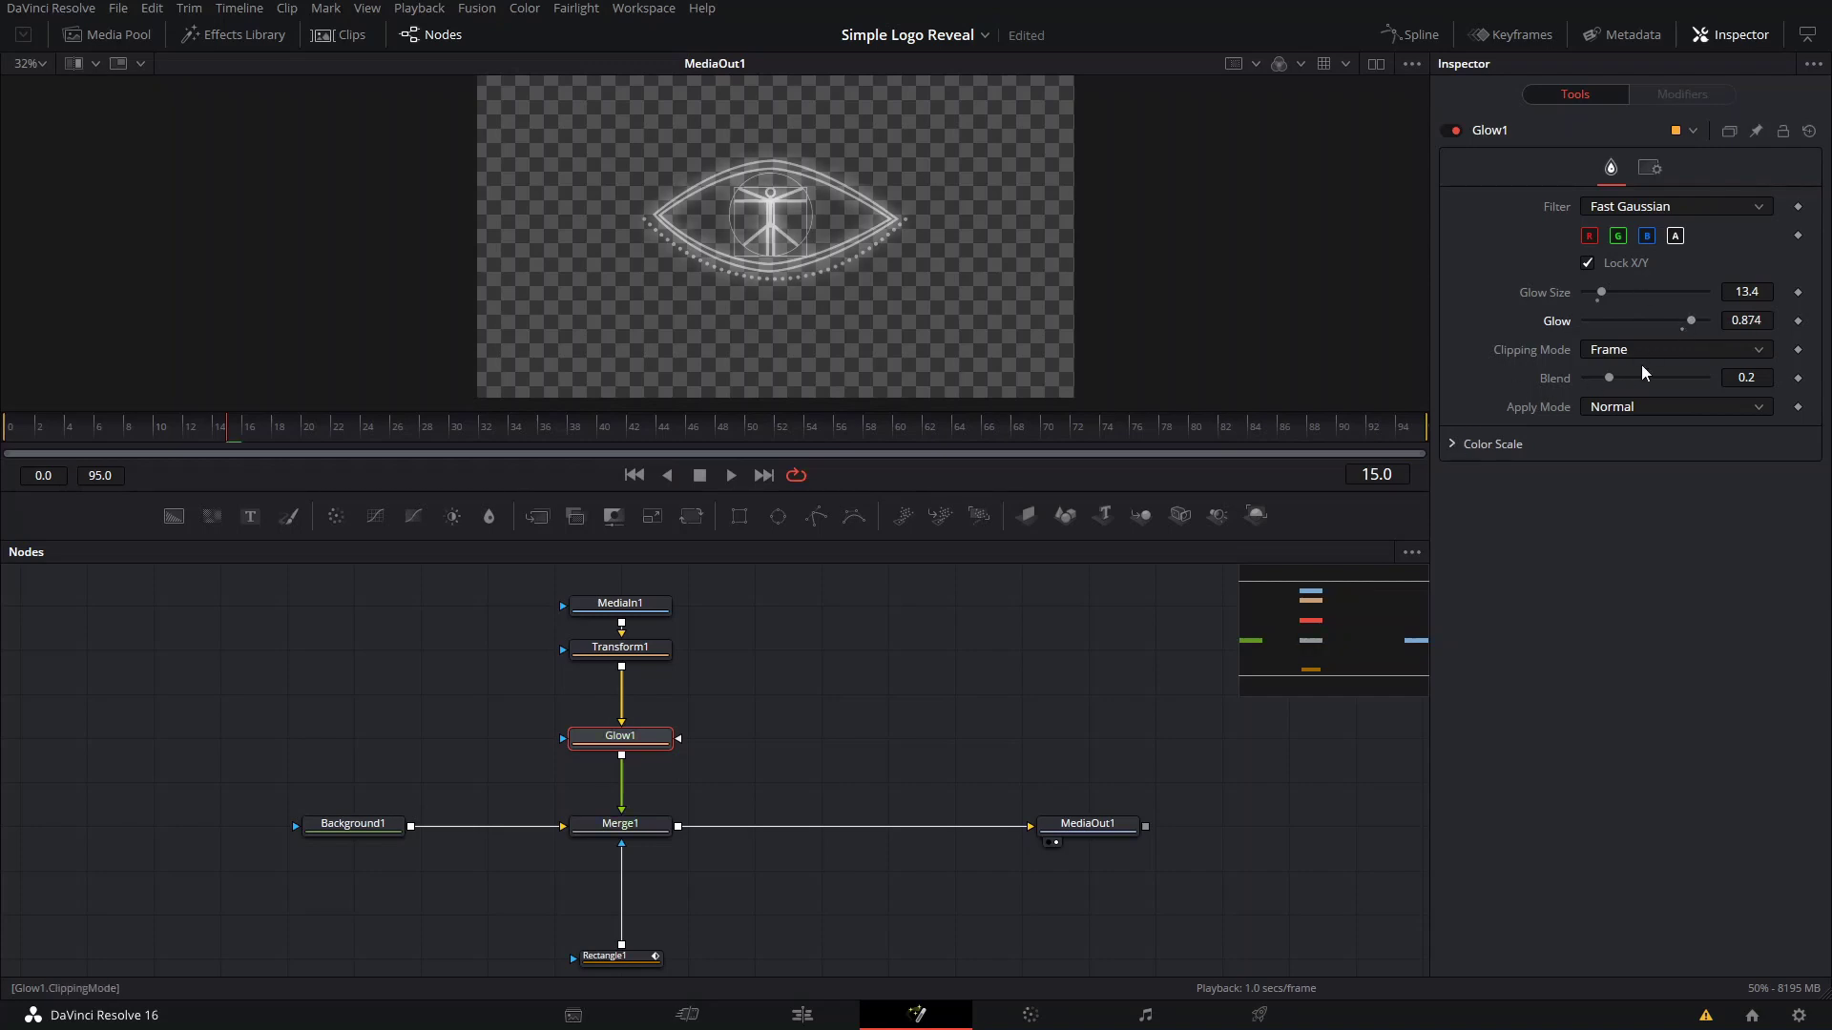
- Tint the glow red with a color scale of red 2.0, green 0.535, blue 0.268 and alpha 1.0
click(1452, 444)
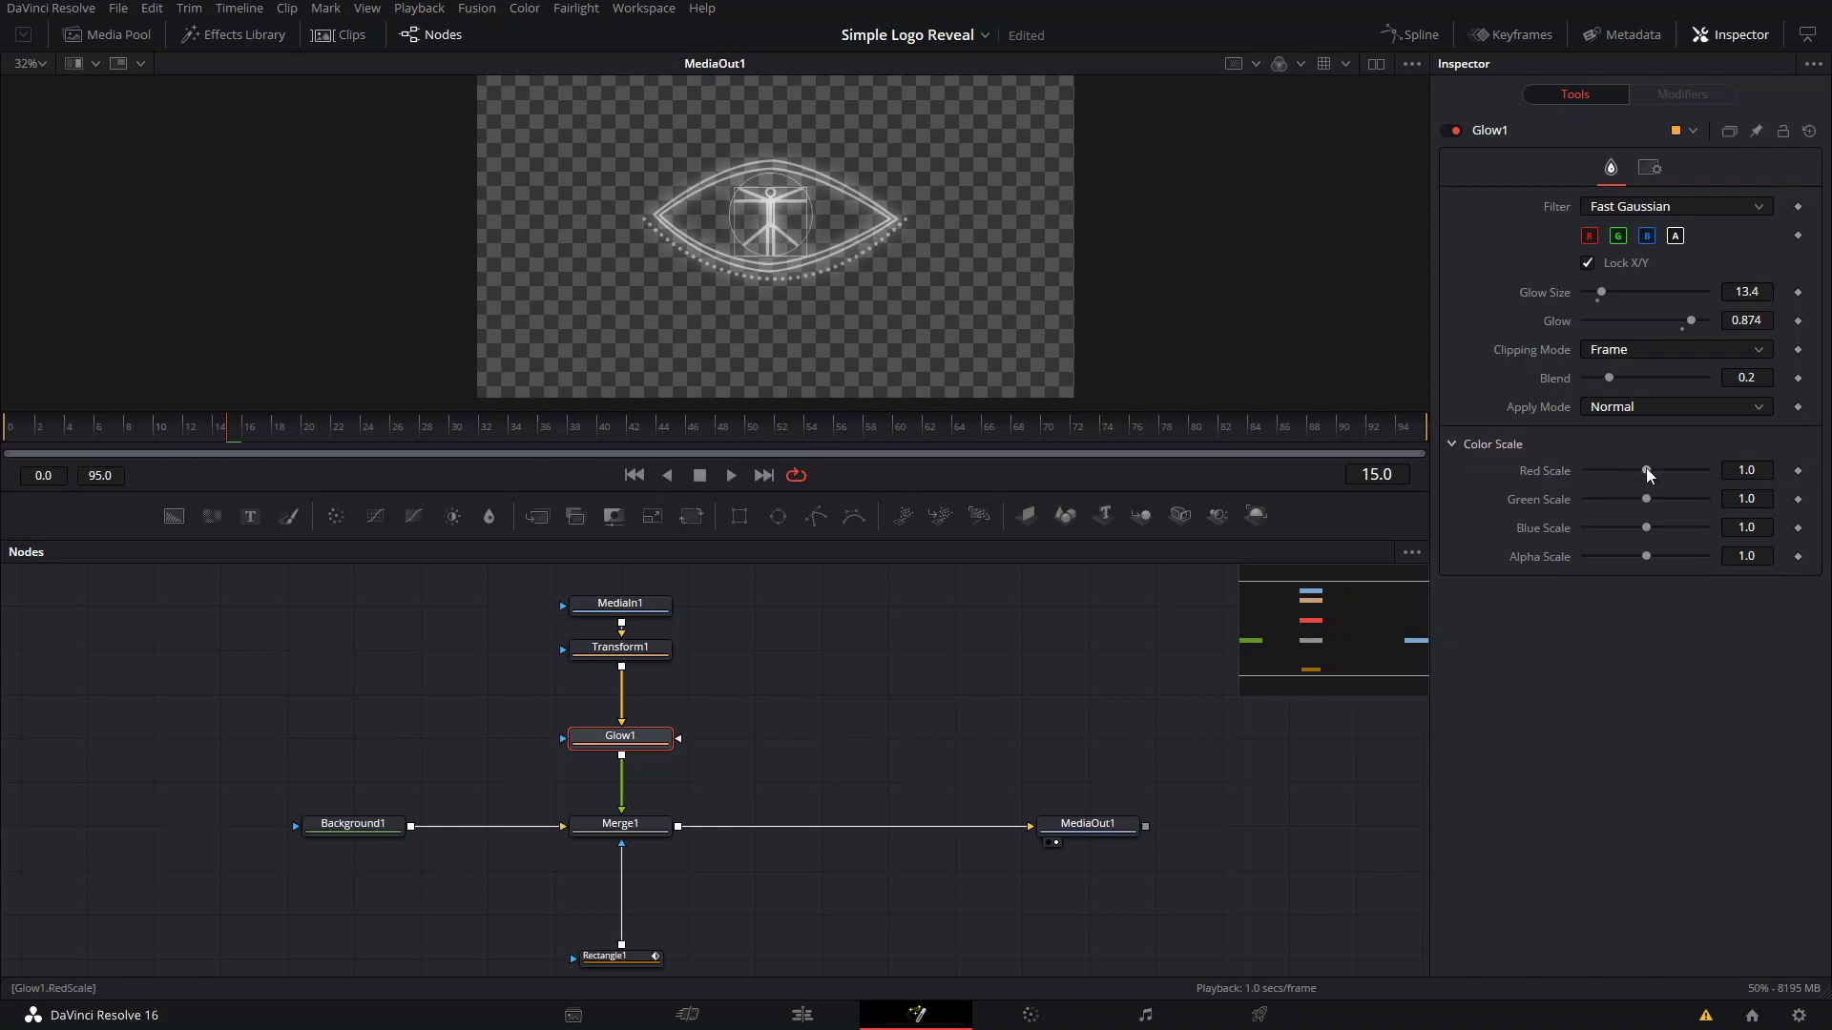
drag(1647, 471, 1601, 529)
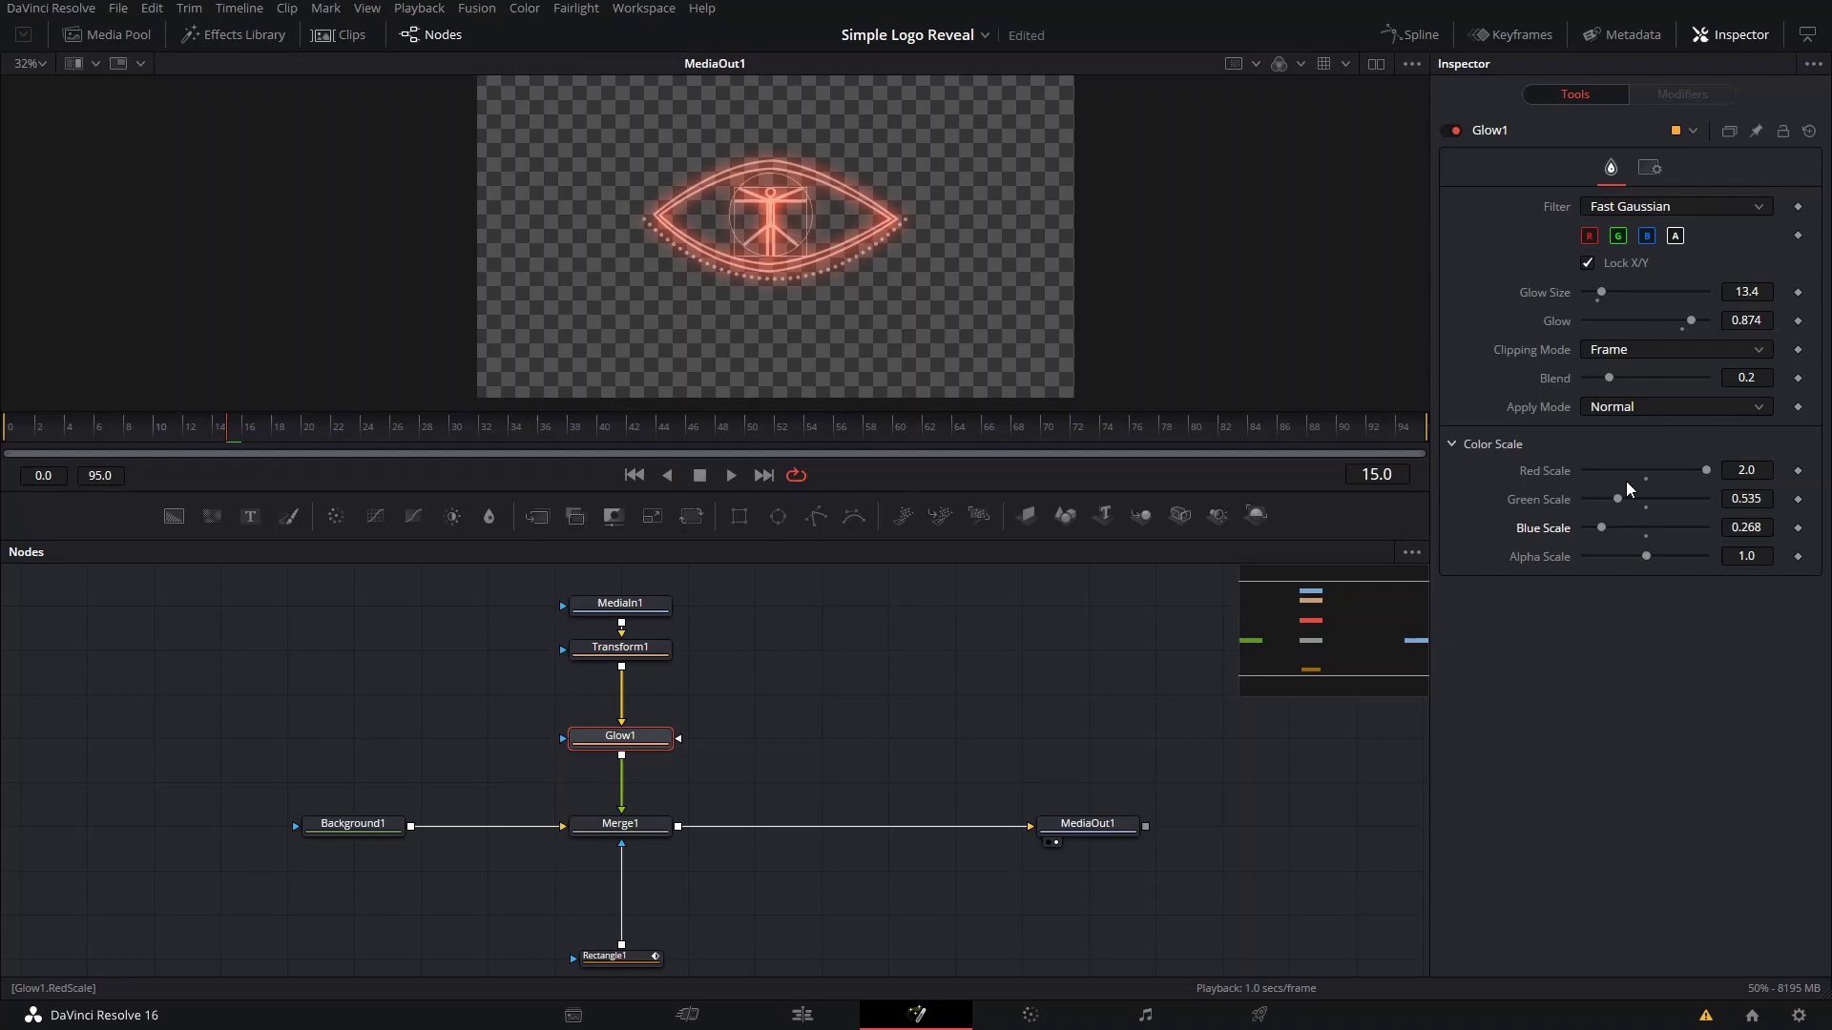
click(1618, 411)
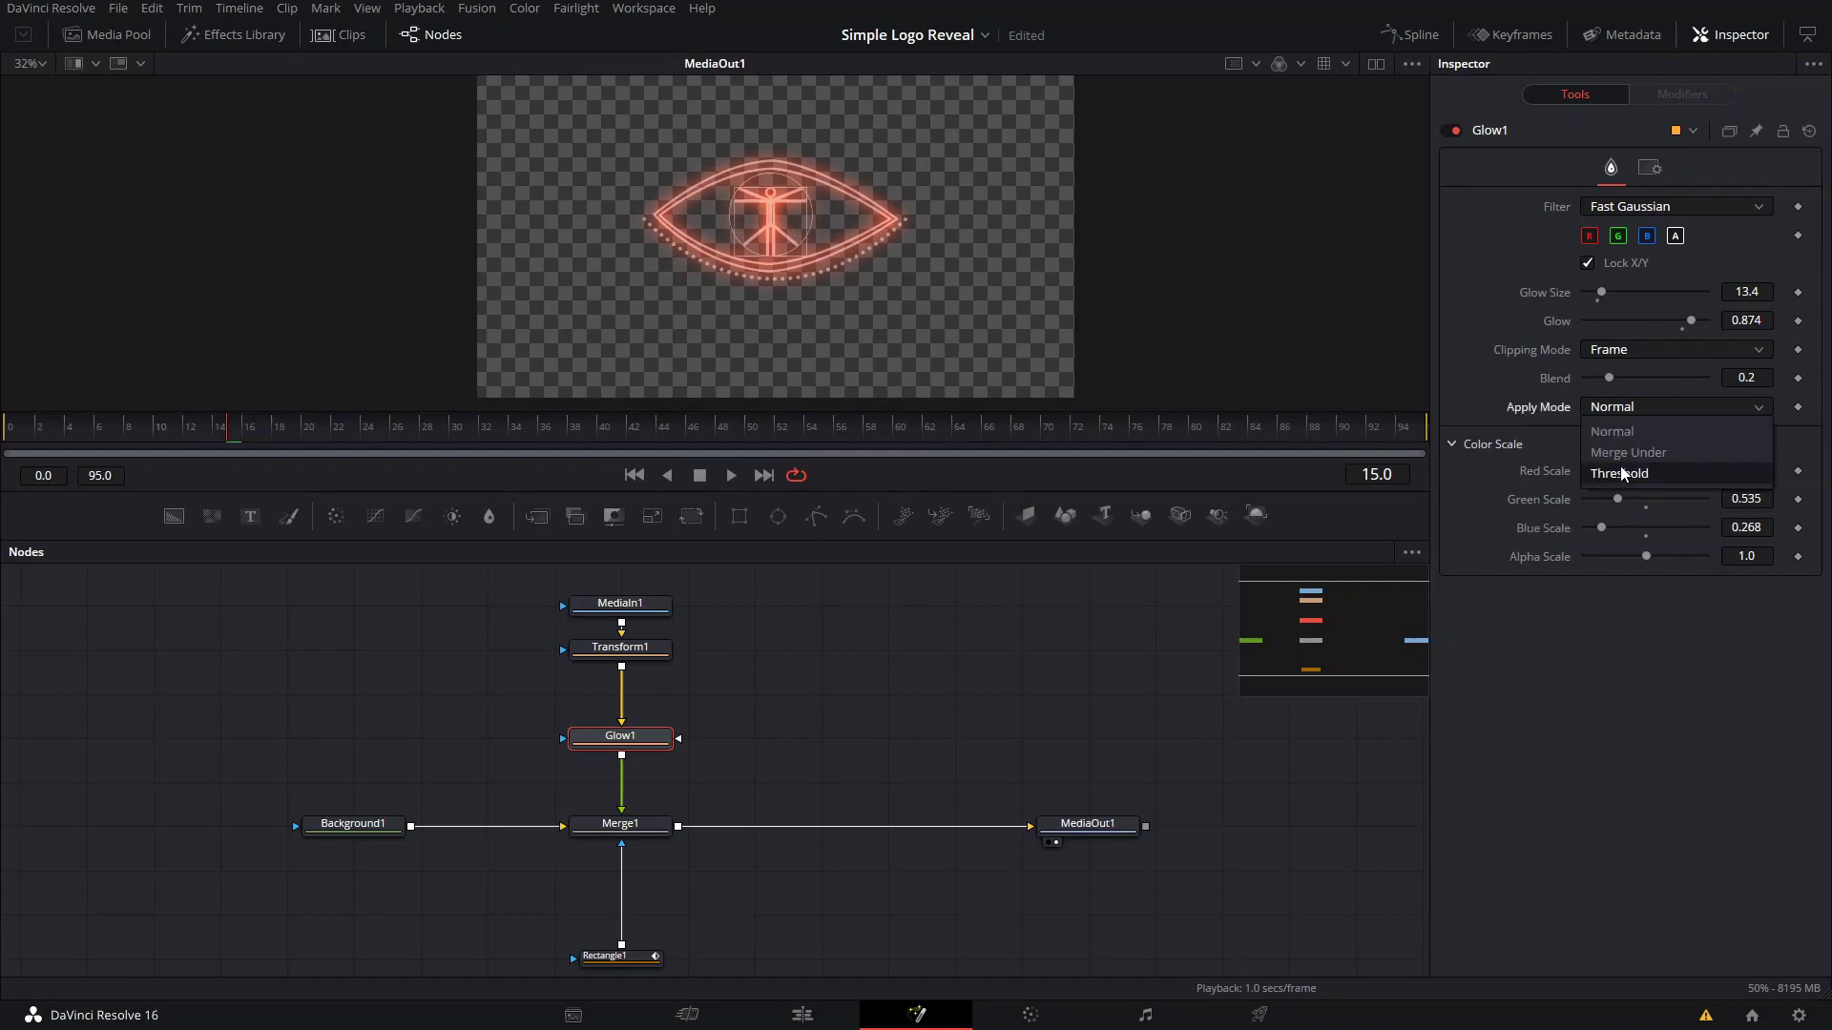
click(1545, 405)
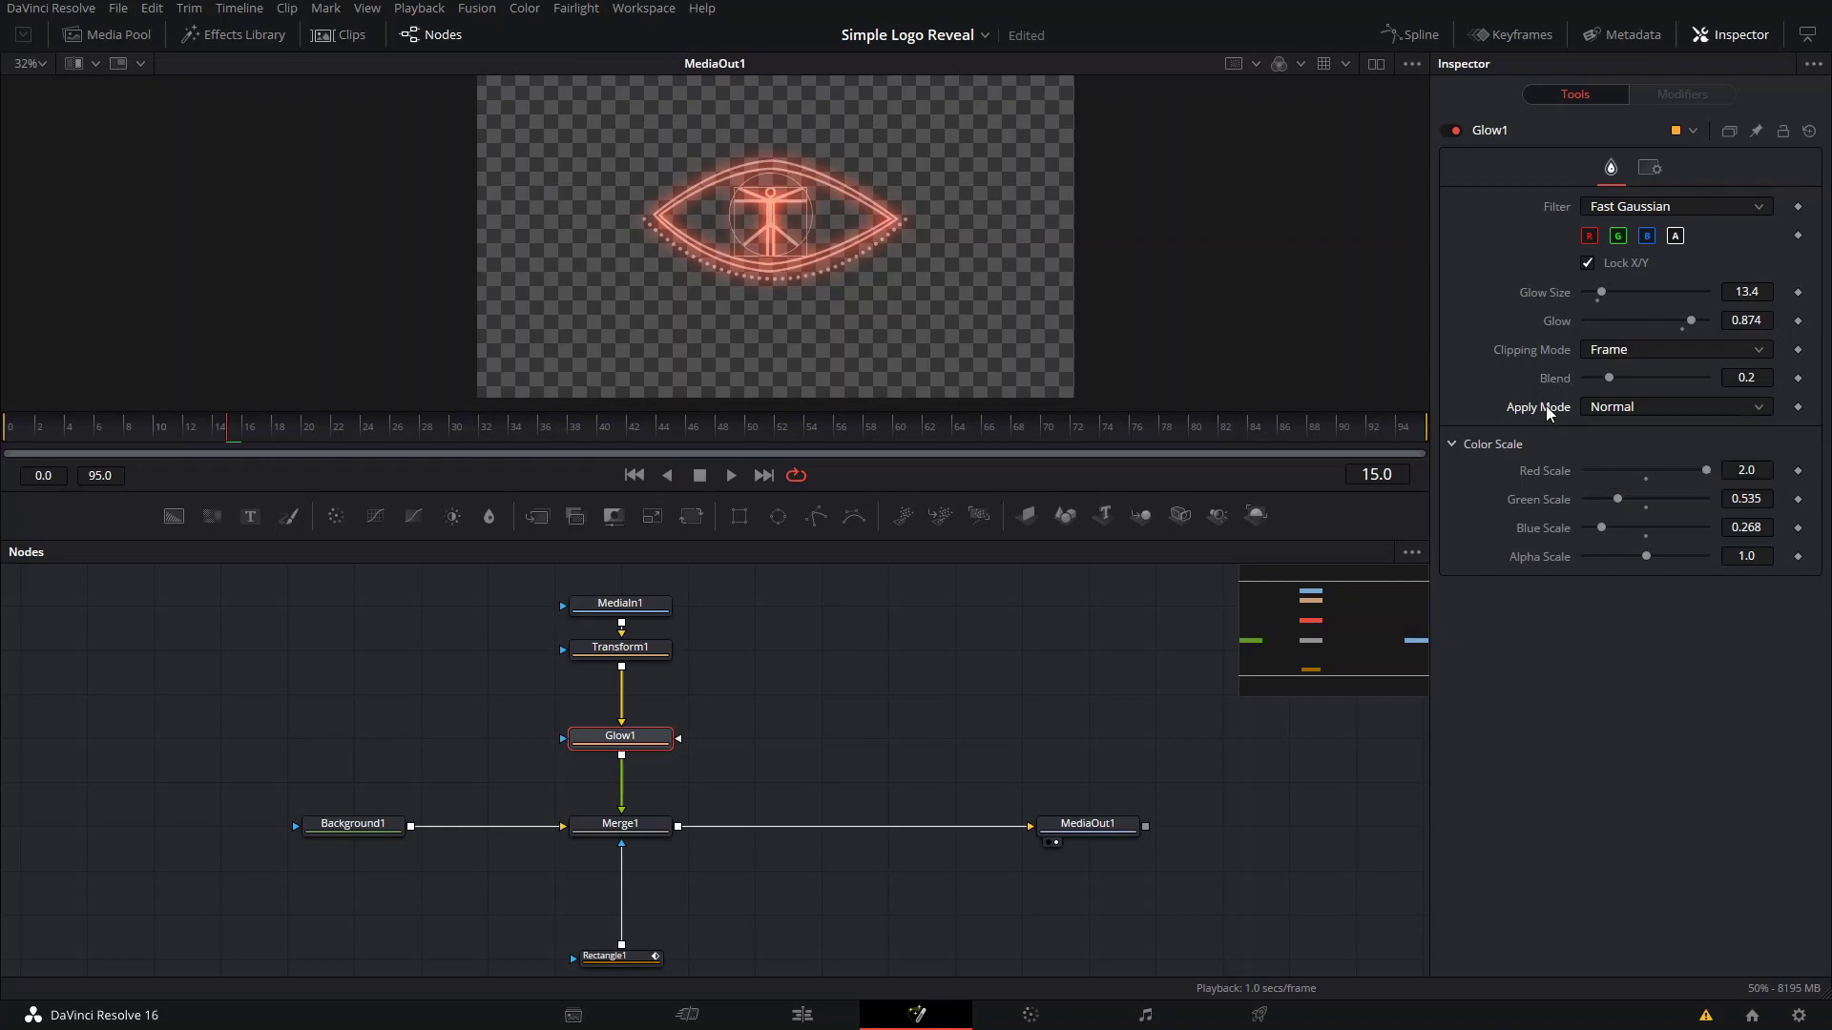
mouse_move(1647, 552)
mouse_down()
mouse_move(1698, 561)
mouse_move(1593, 551)
mouse_move(1674, 559)
mouse_up()
click(1647, 568)
drag(952, 283, 992, 276)
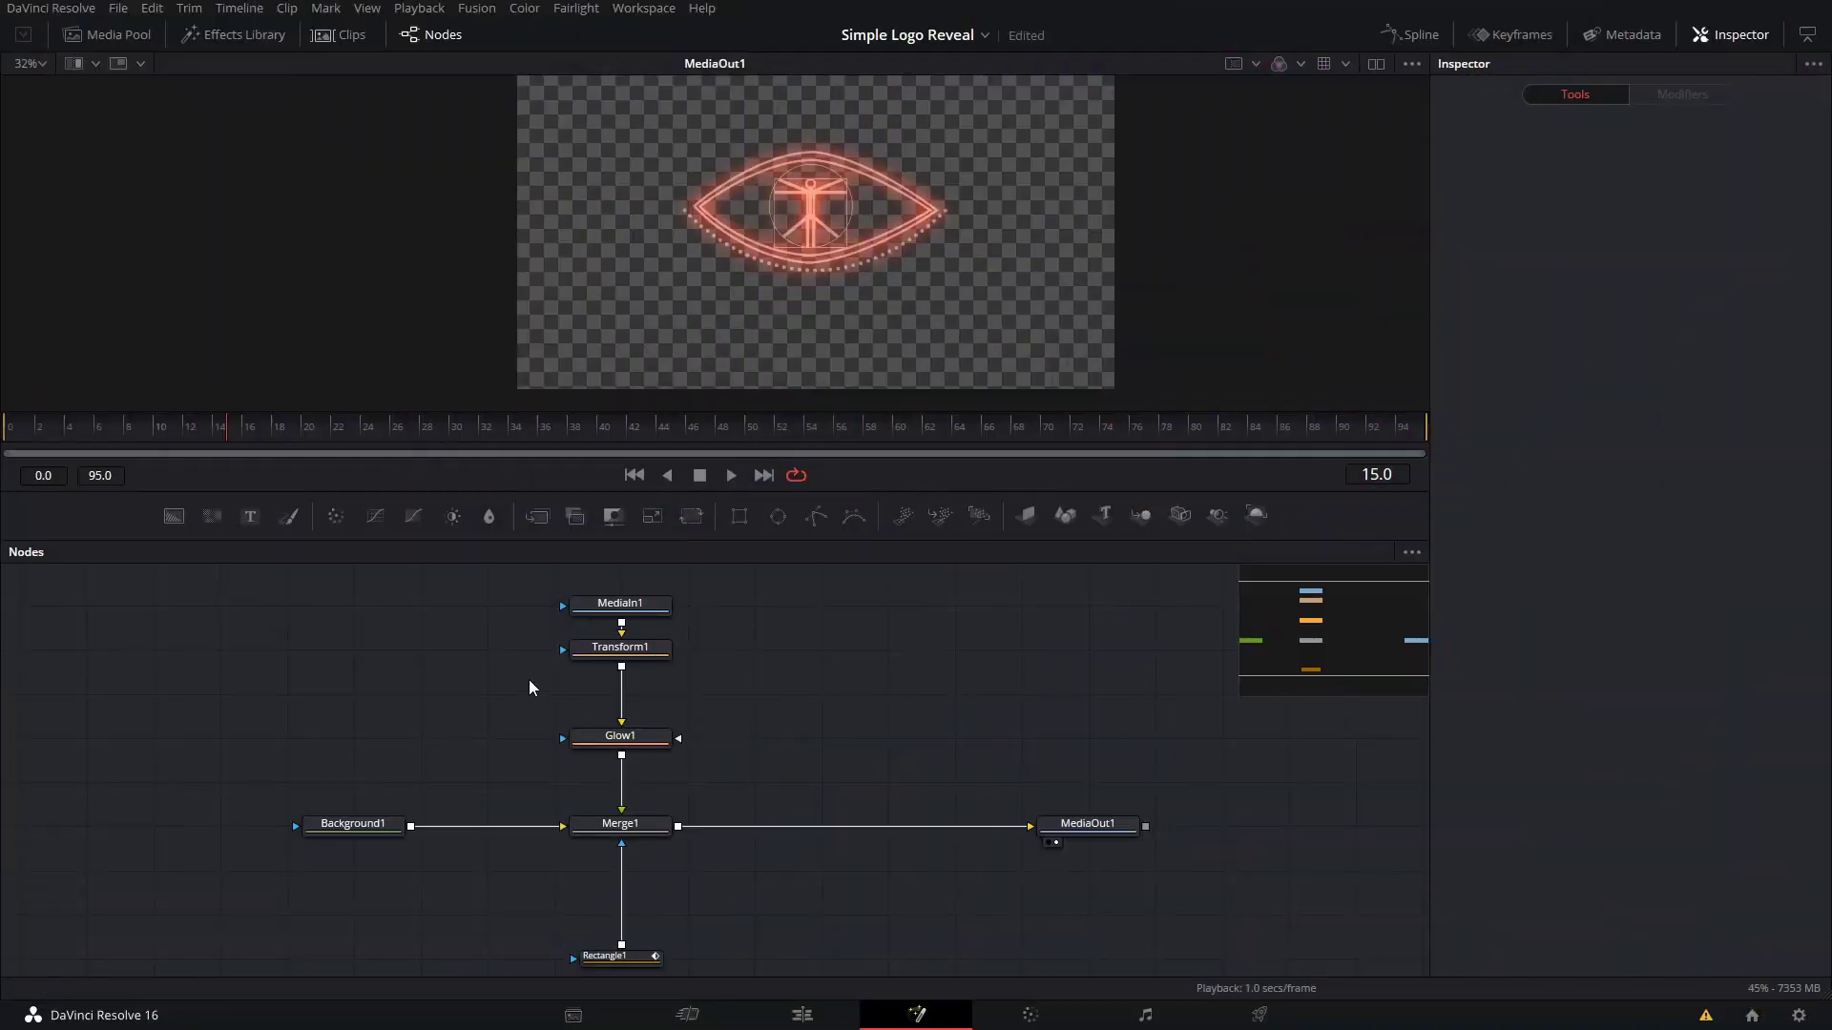
- Mask Glow1 with a new rectangle, narrowed to about 0.019 wide and 0.154 high and rotated to about 21.2 degrees
click(611, 733)
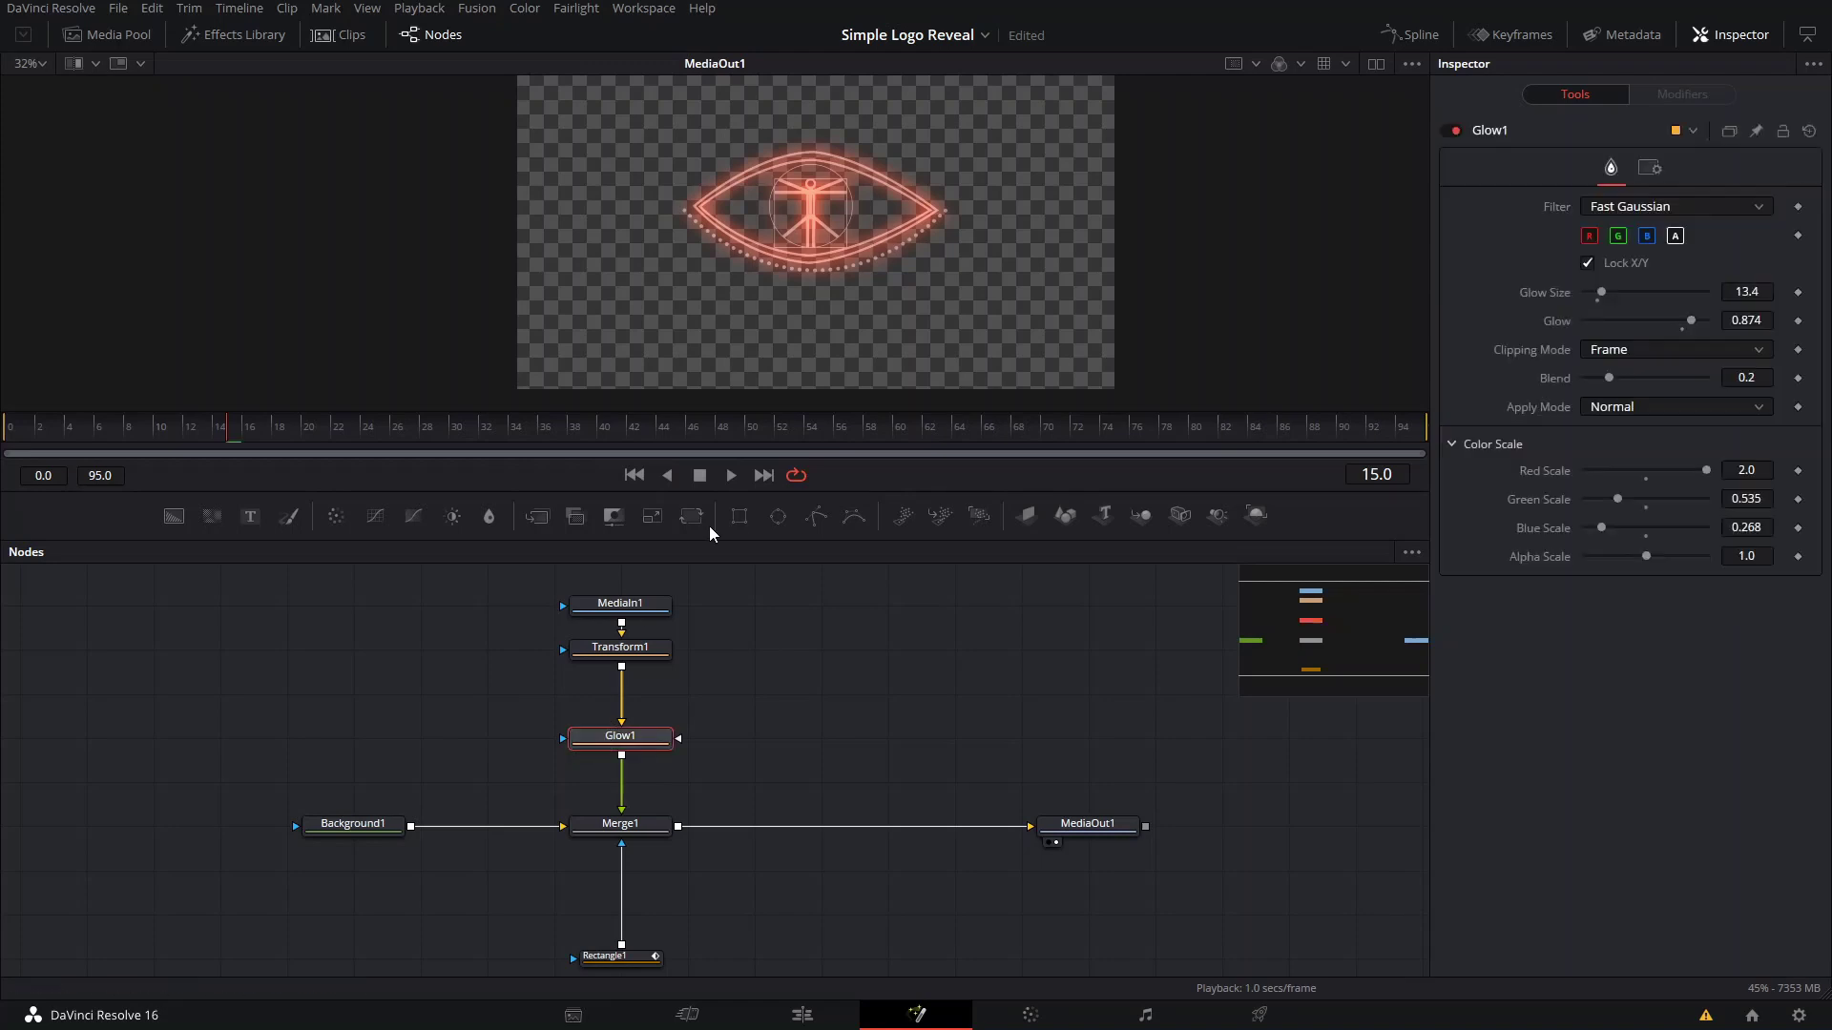
drag(634, 694, 372, 741)
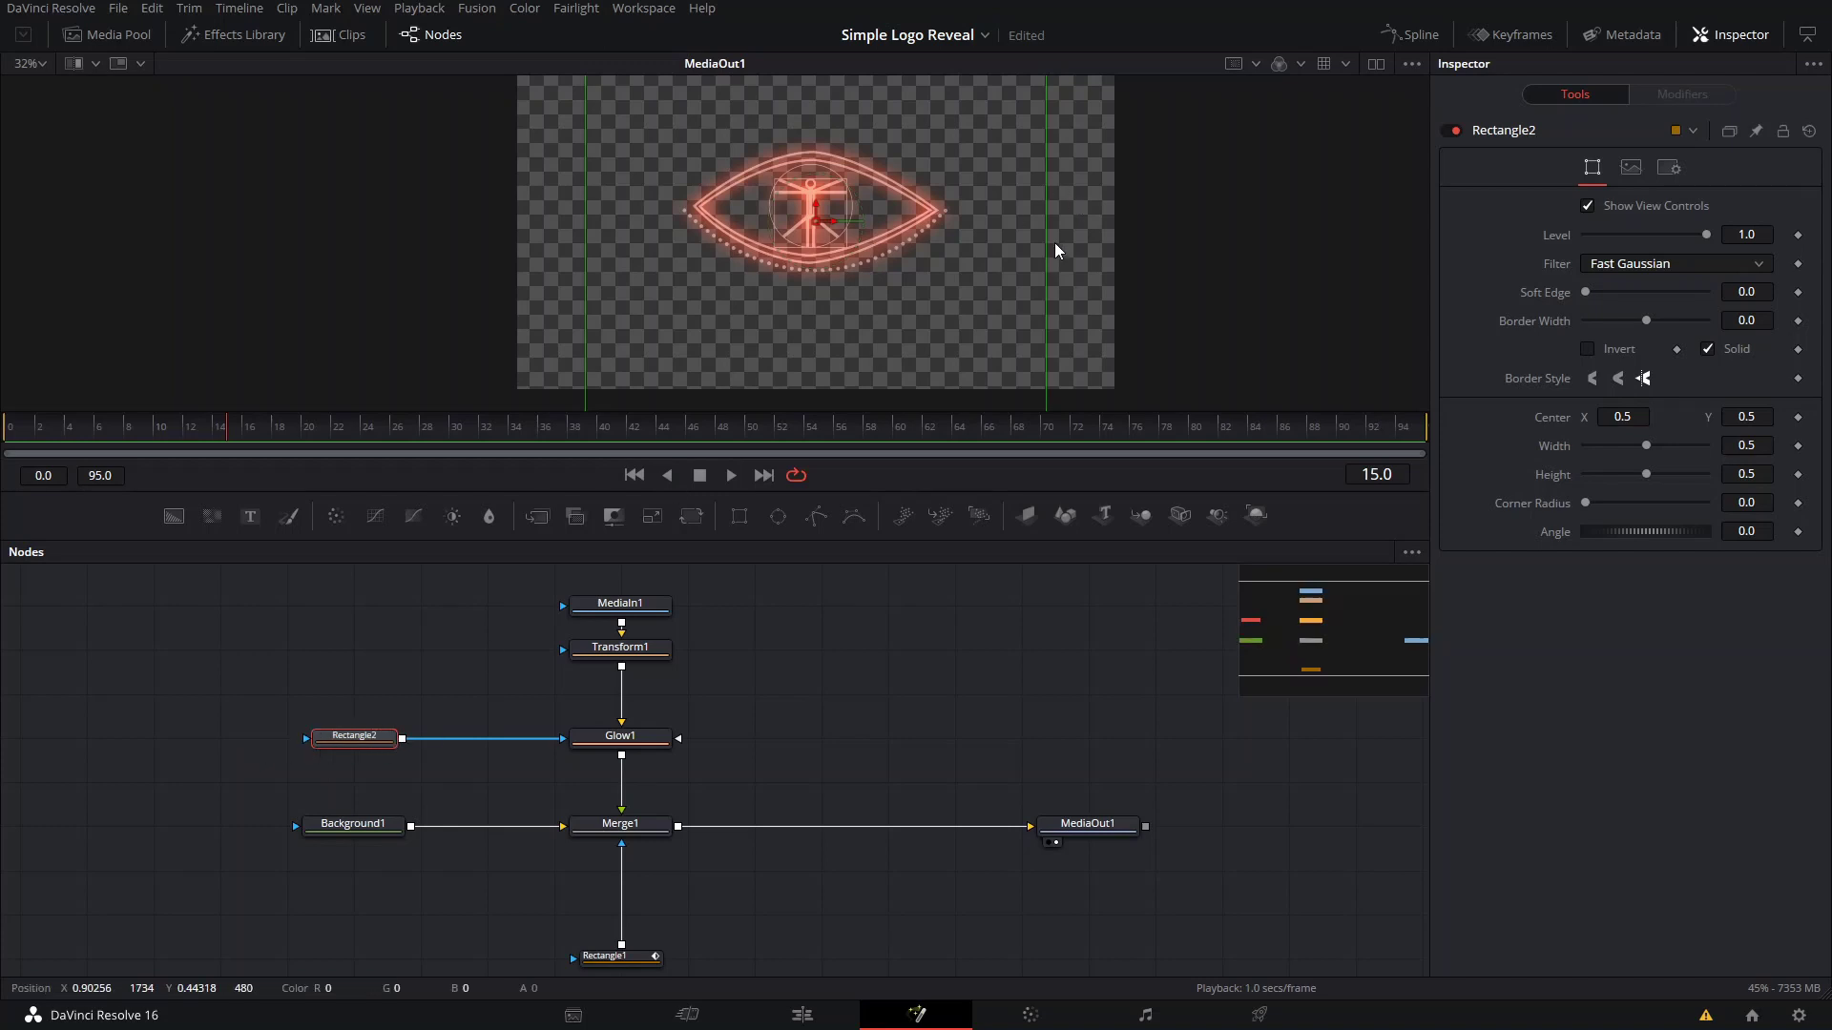
mouse_move(1056, 242)
mouse_down()
mouse_move(830, 243)
mouse_move(861, 207)
mouse_up()
drag(826, 392, 880, 156)
scroll(856, 229, up, 3)
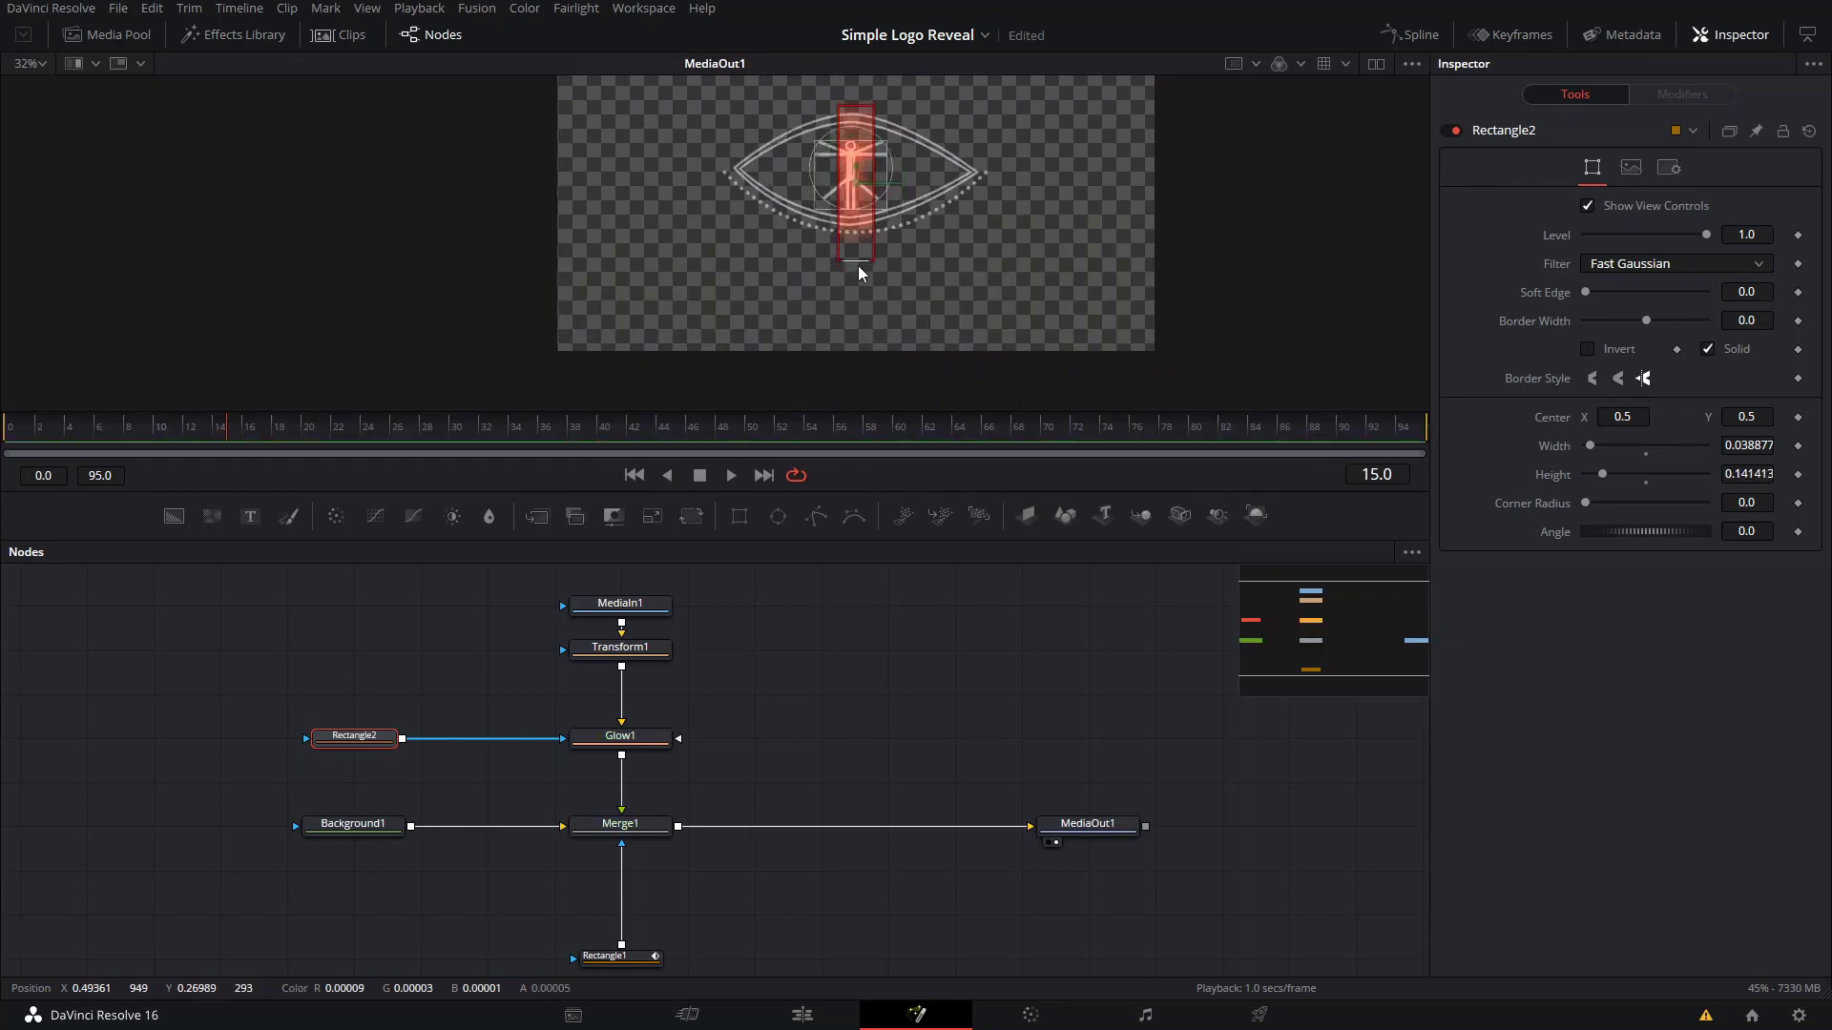
mouse_move(855, 261)
mouse_down()
mouse_move(890, 252)
mouse_move(847, 248)
mouse_up()
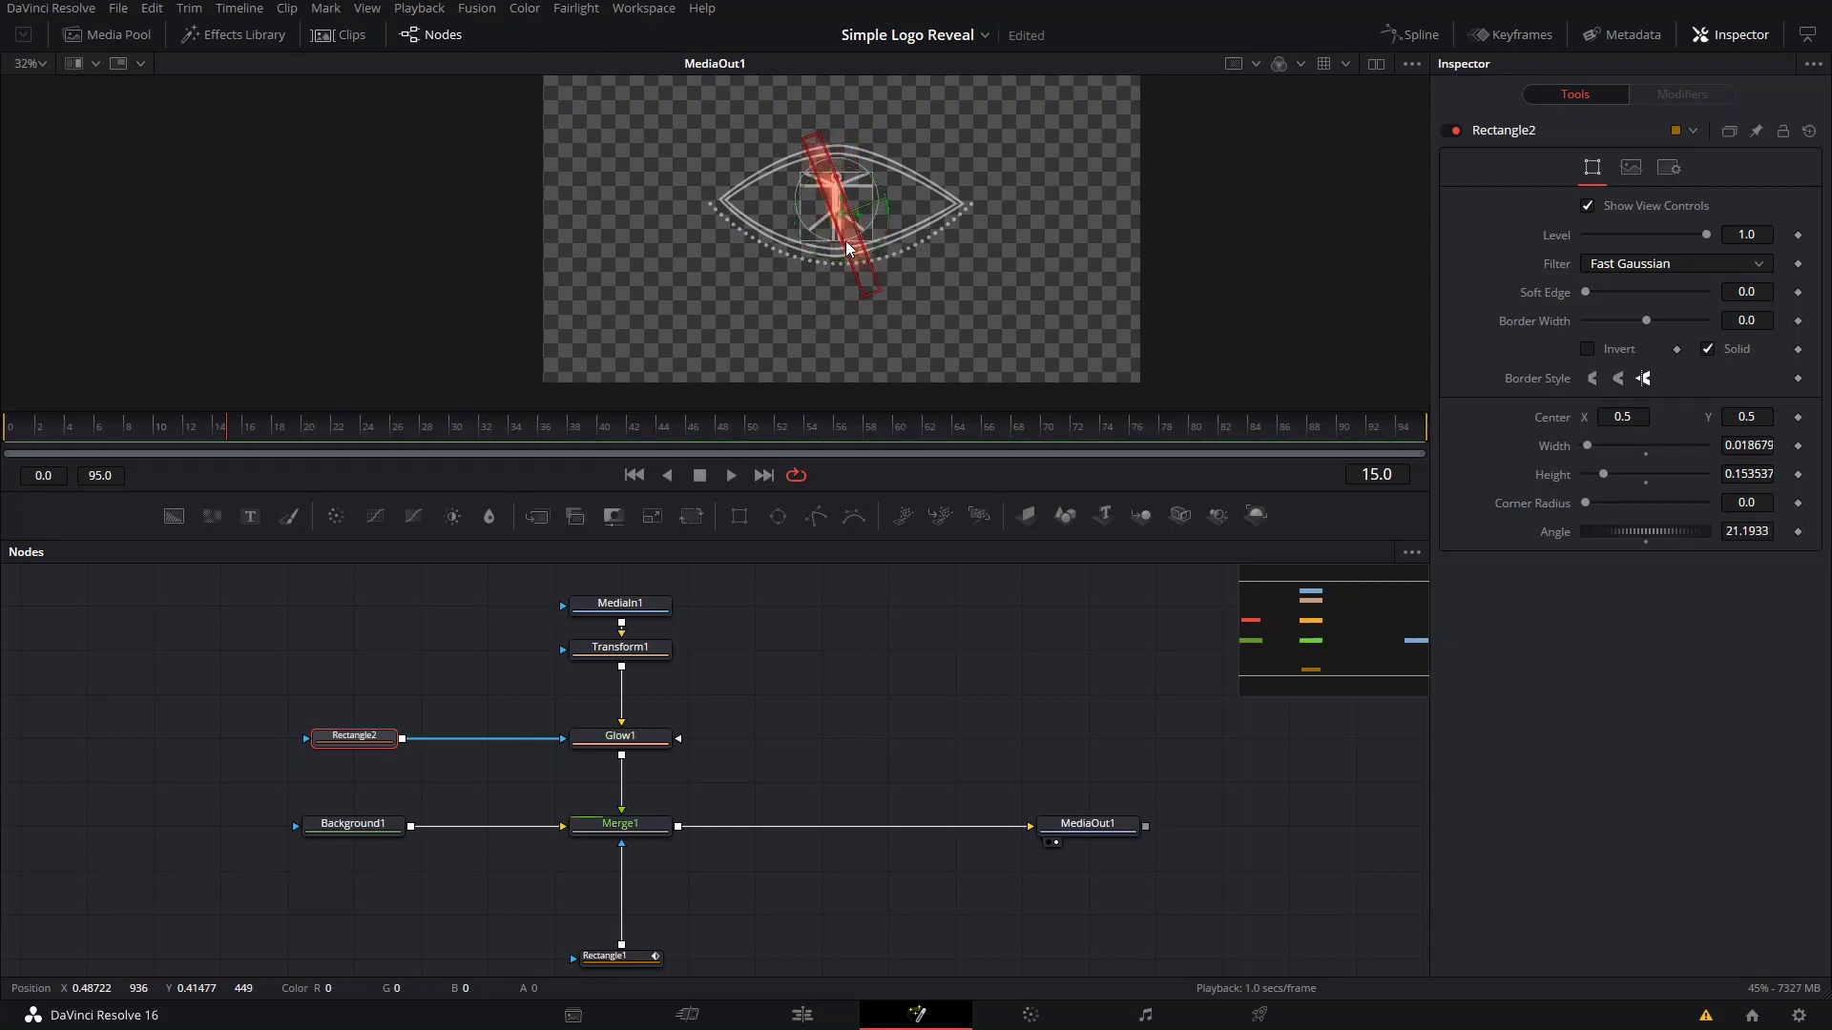
- Give the glow mask a soft edge of 0.0126 and move it beside the logo to about X 0.334, Y 0.481
drag(1580, 298, 1591, 304)
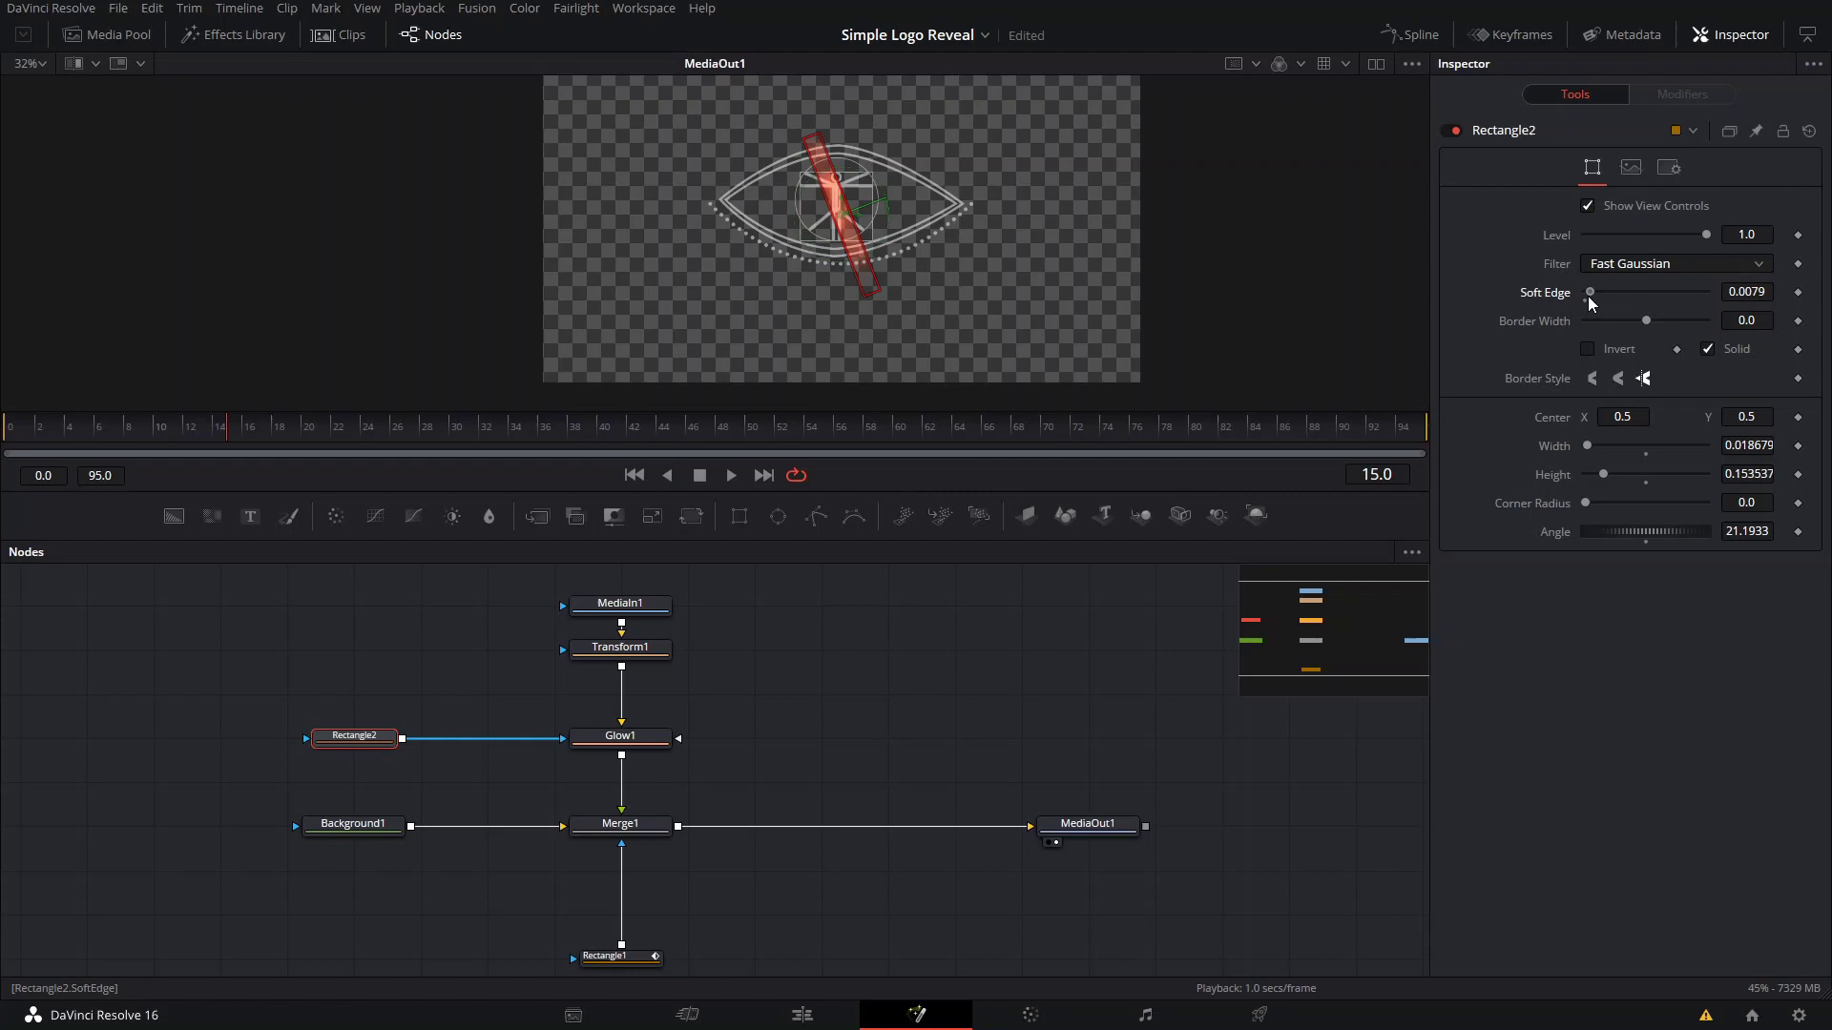
scroll(845, 281, up, 3)
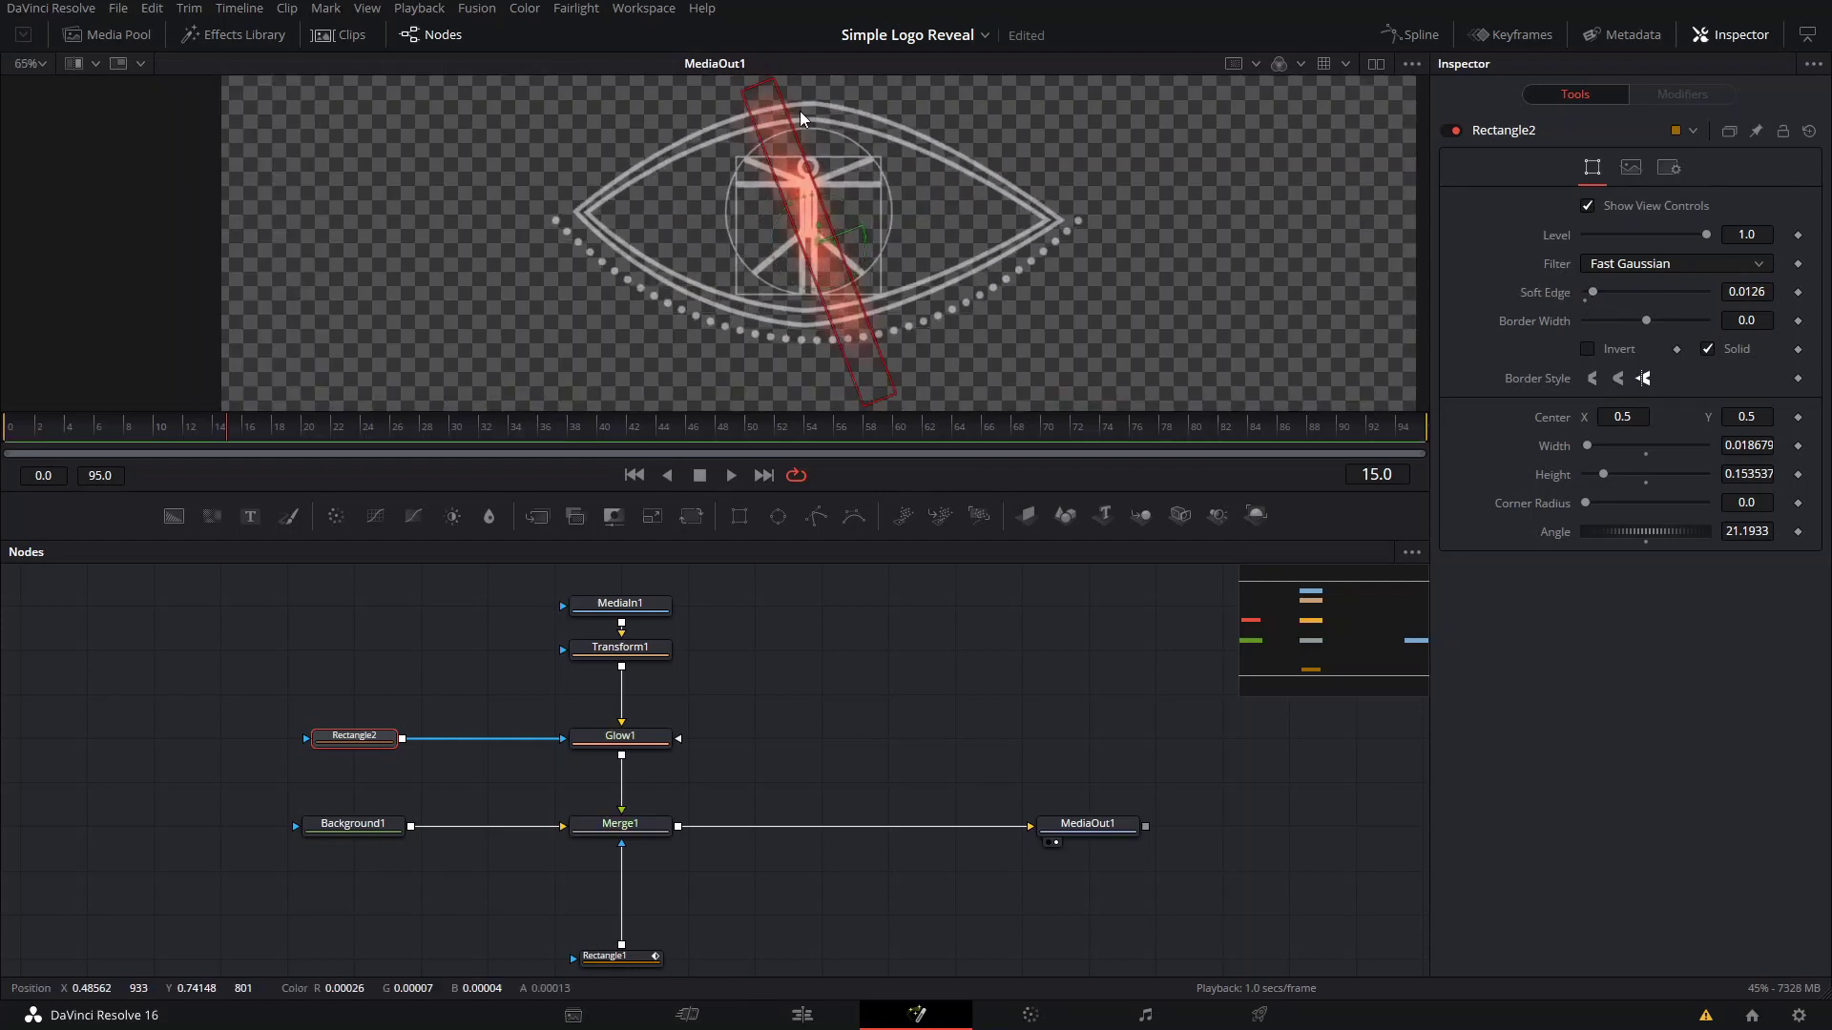
drag(807, 256, 513, 282)
scroll(514, 282, down, 2)
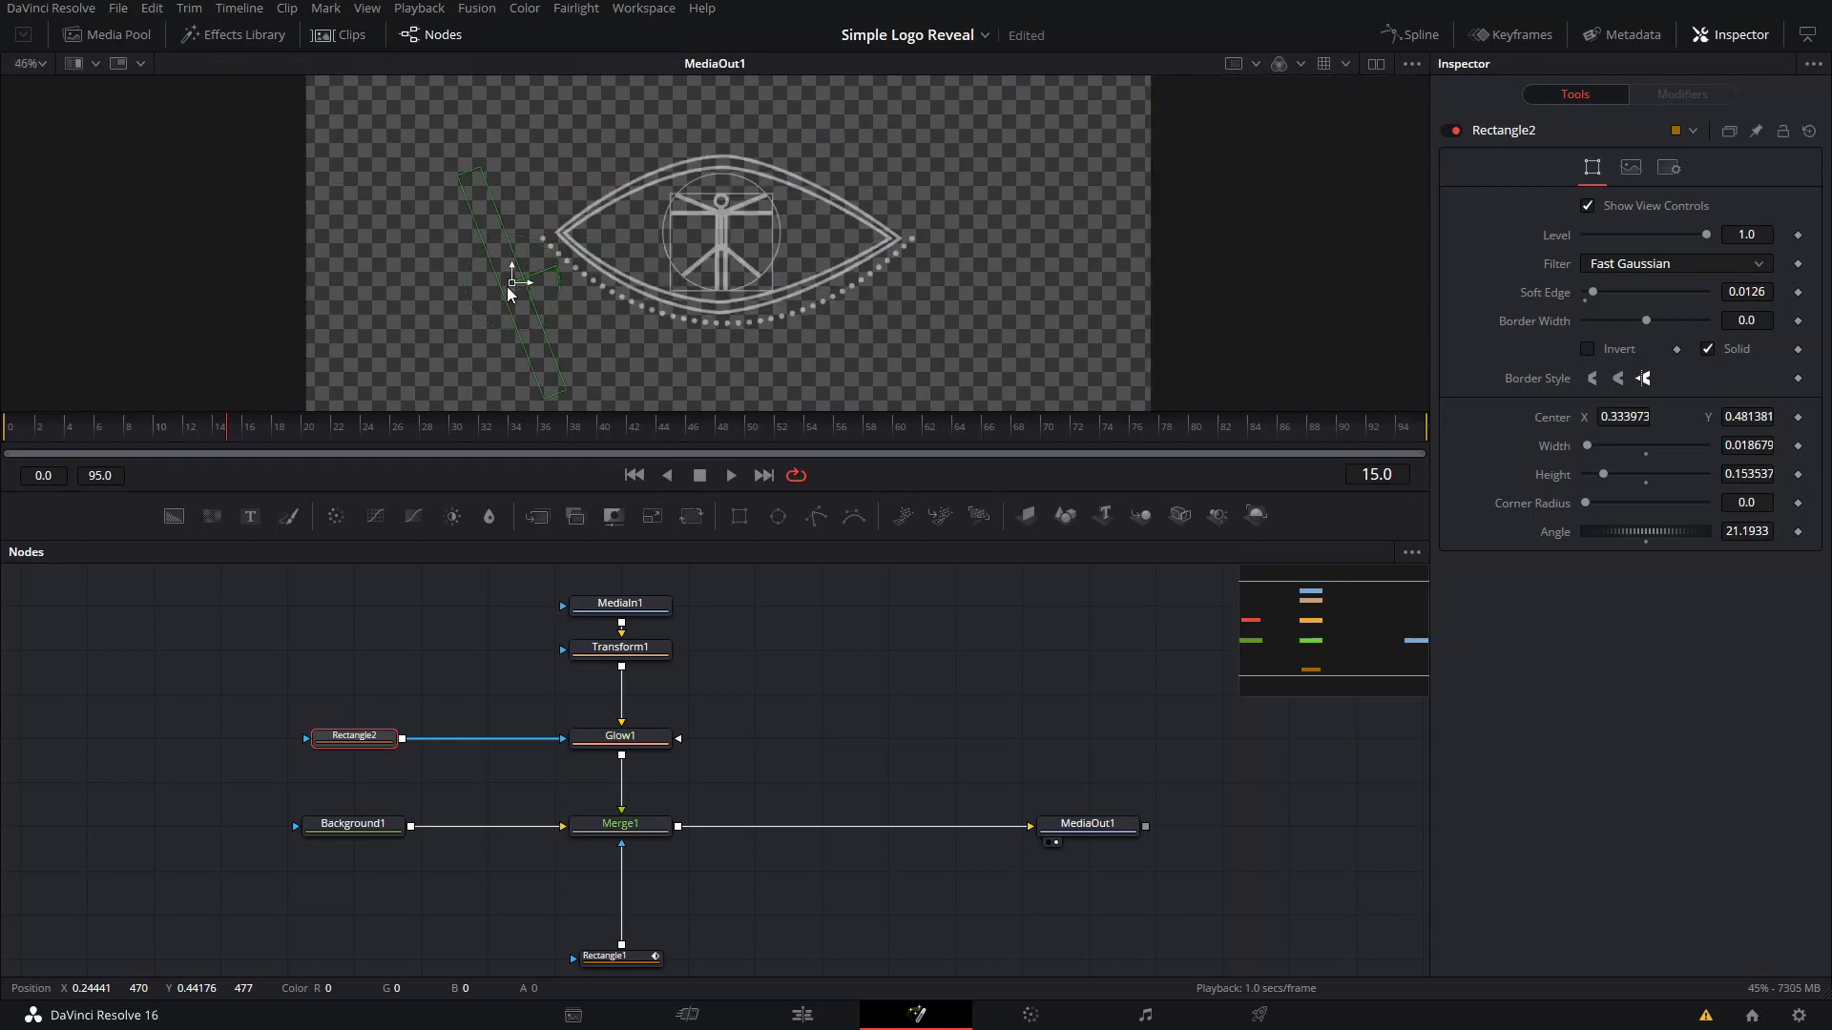
- Keyframe the glow mask's center at frame 19, and at frame 25 move it across the logo to about X 0.677, Y 0.541
drag(149, 431, 181, 437)
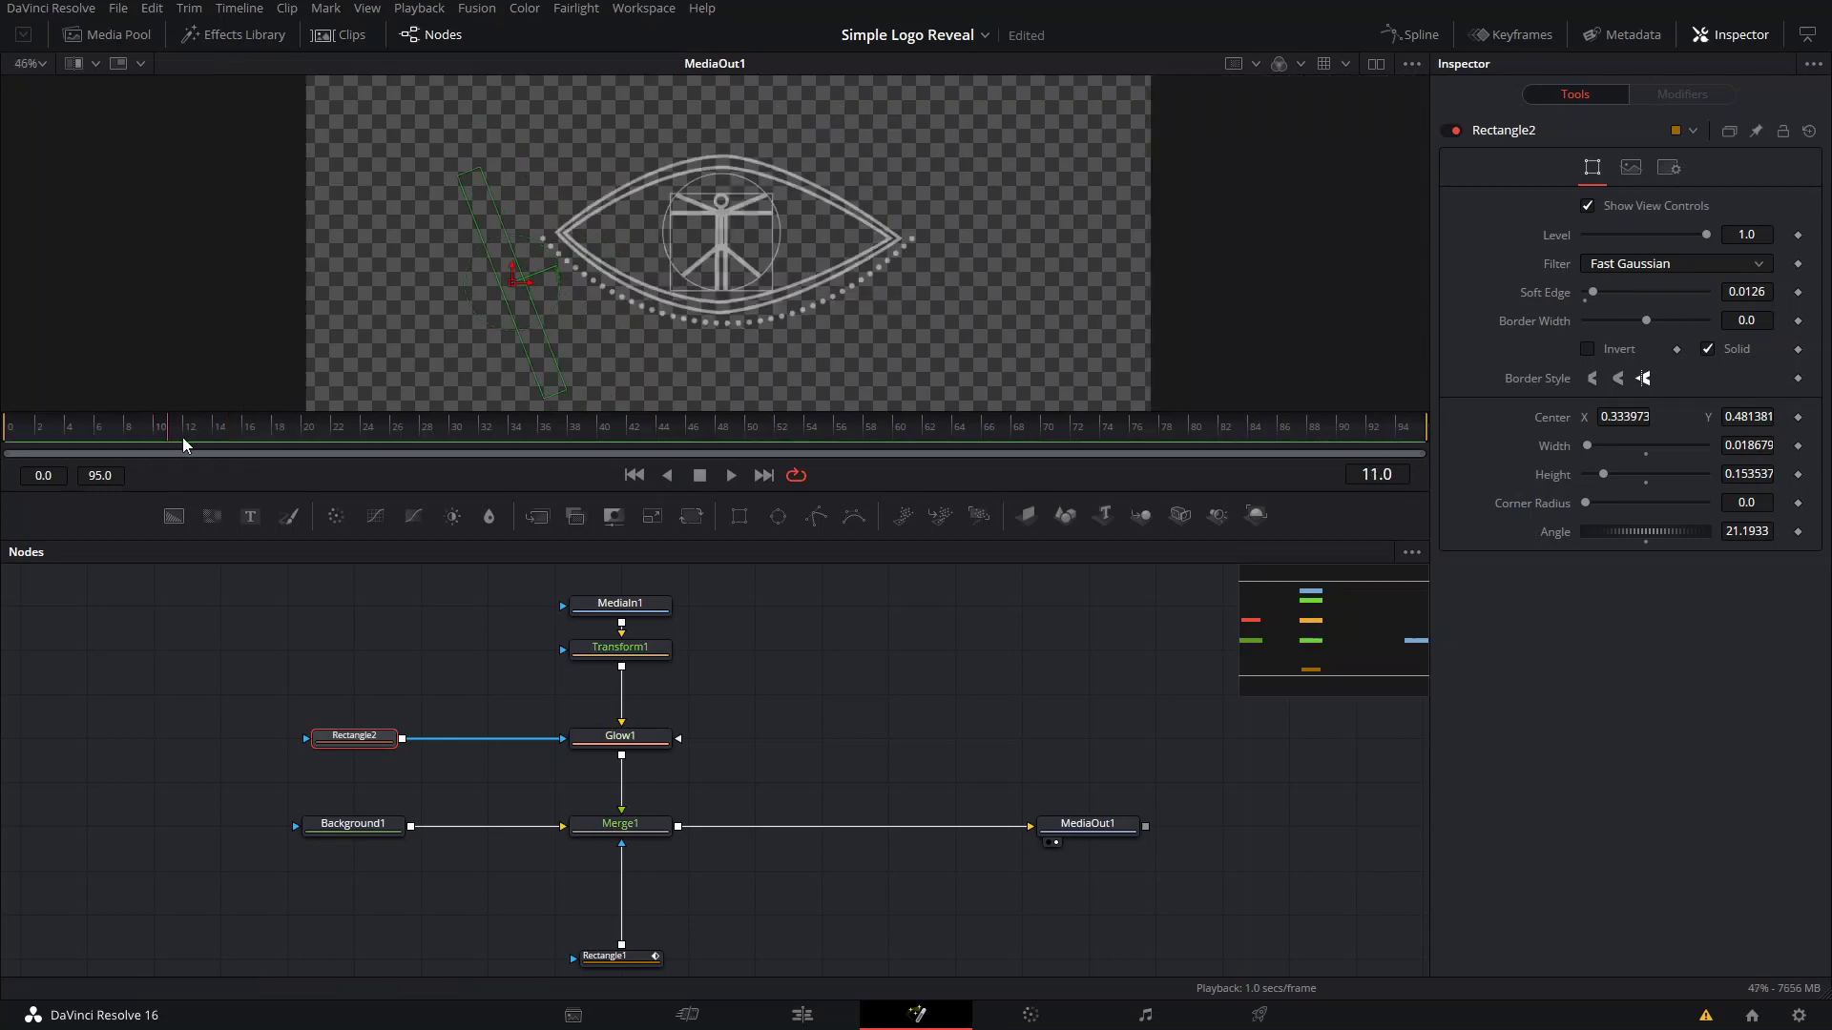
scroll(611, 948, down, 1)
click(613, 922)
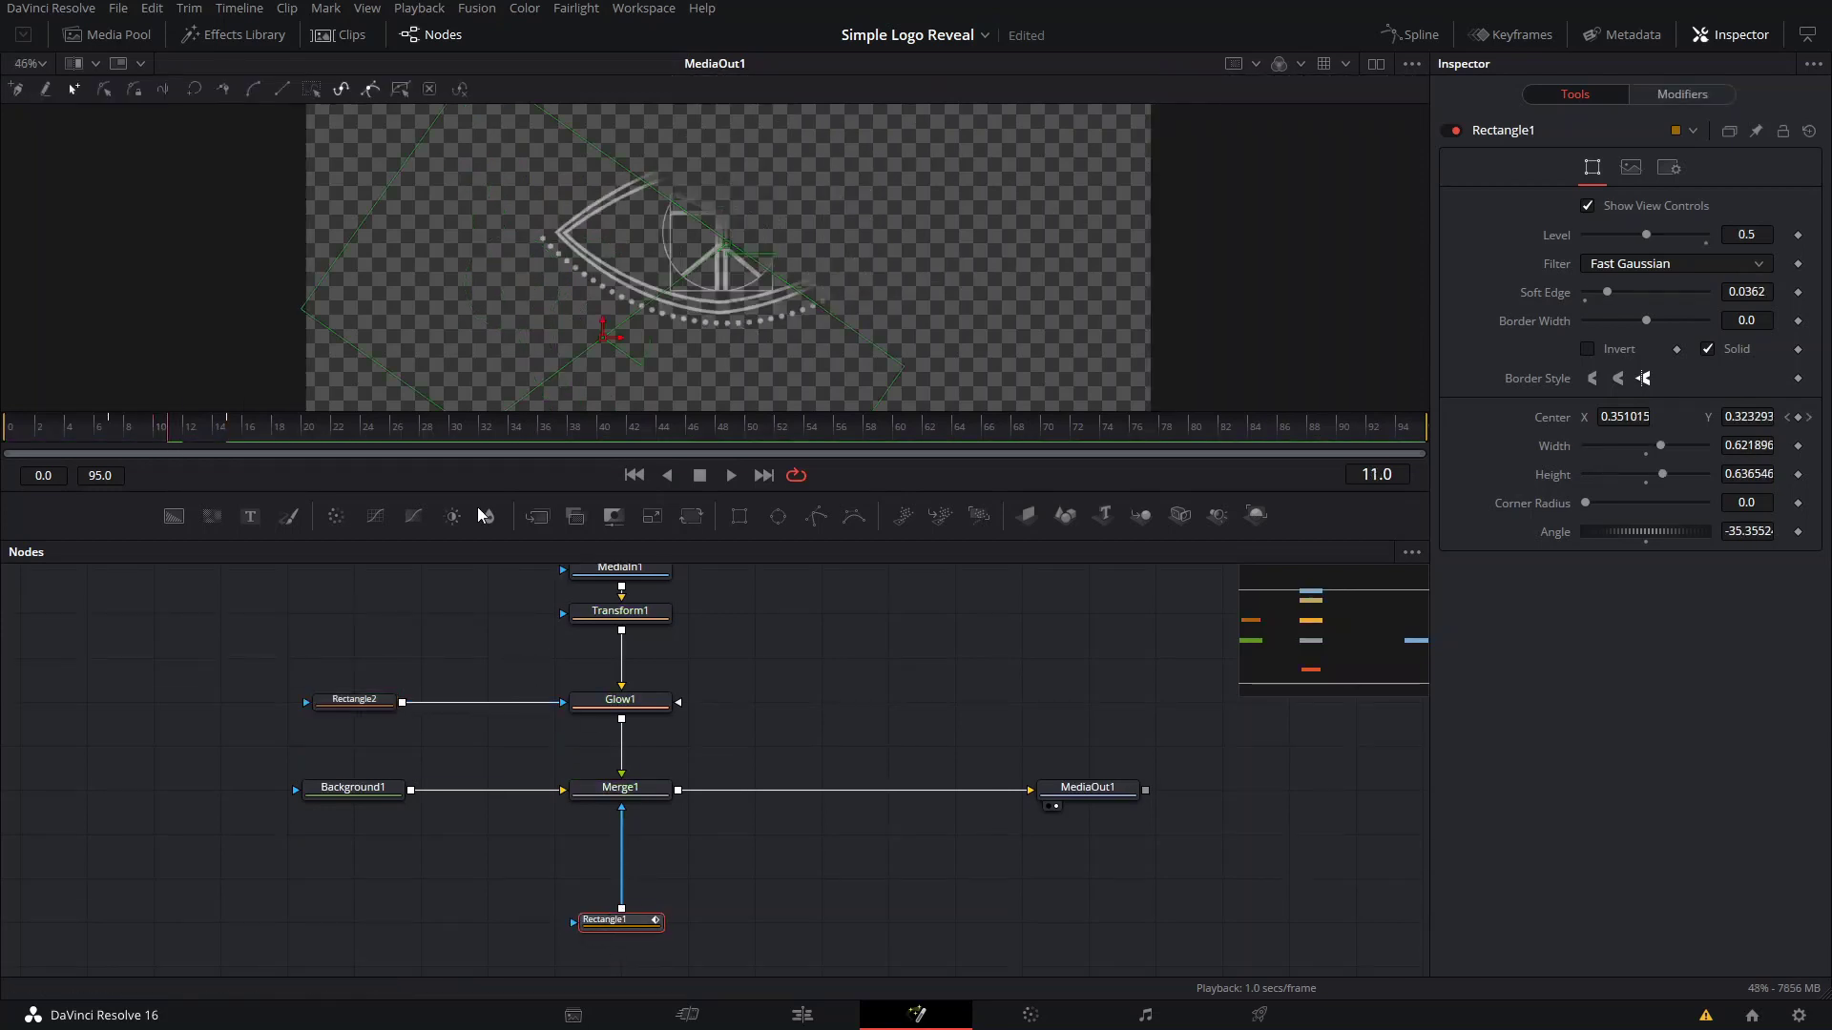
click(231, 425)
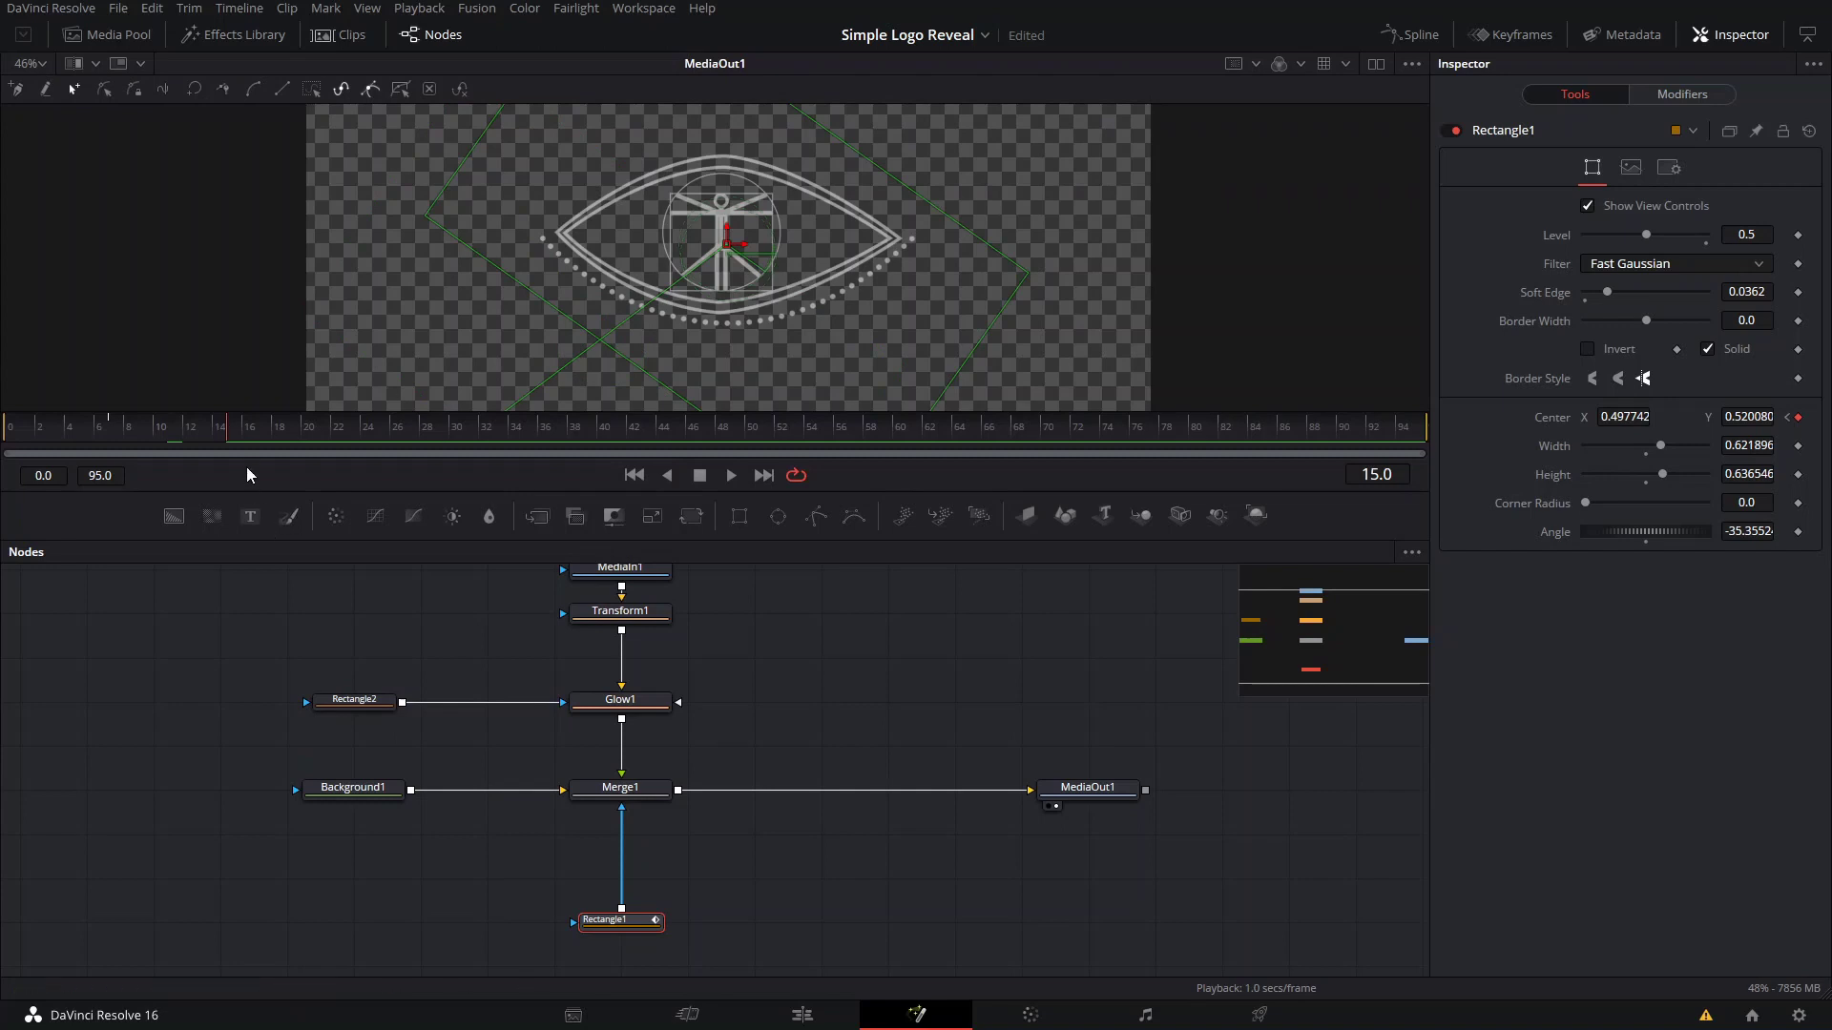
drag(253, 444, 307, 429)
click(354, 701)
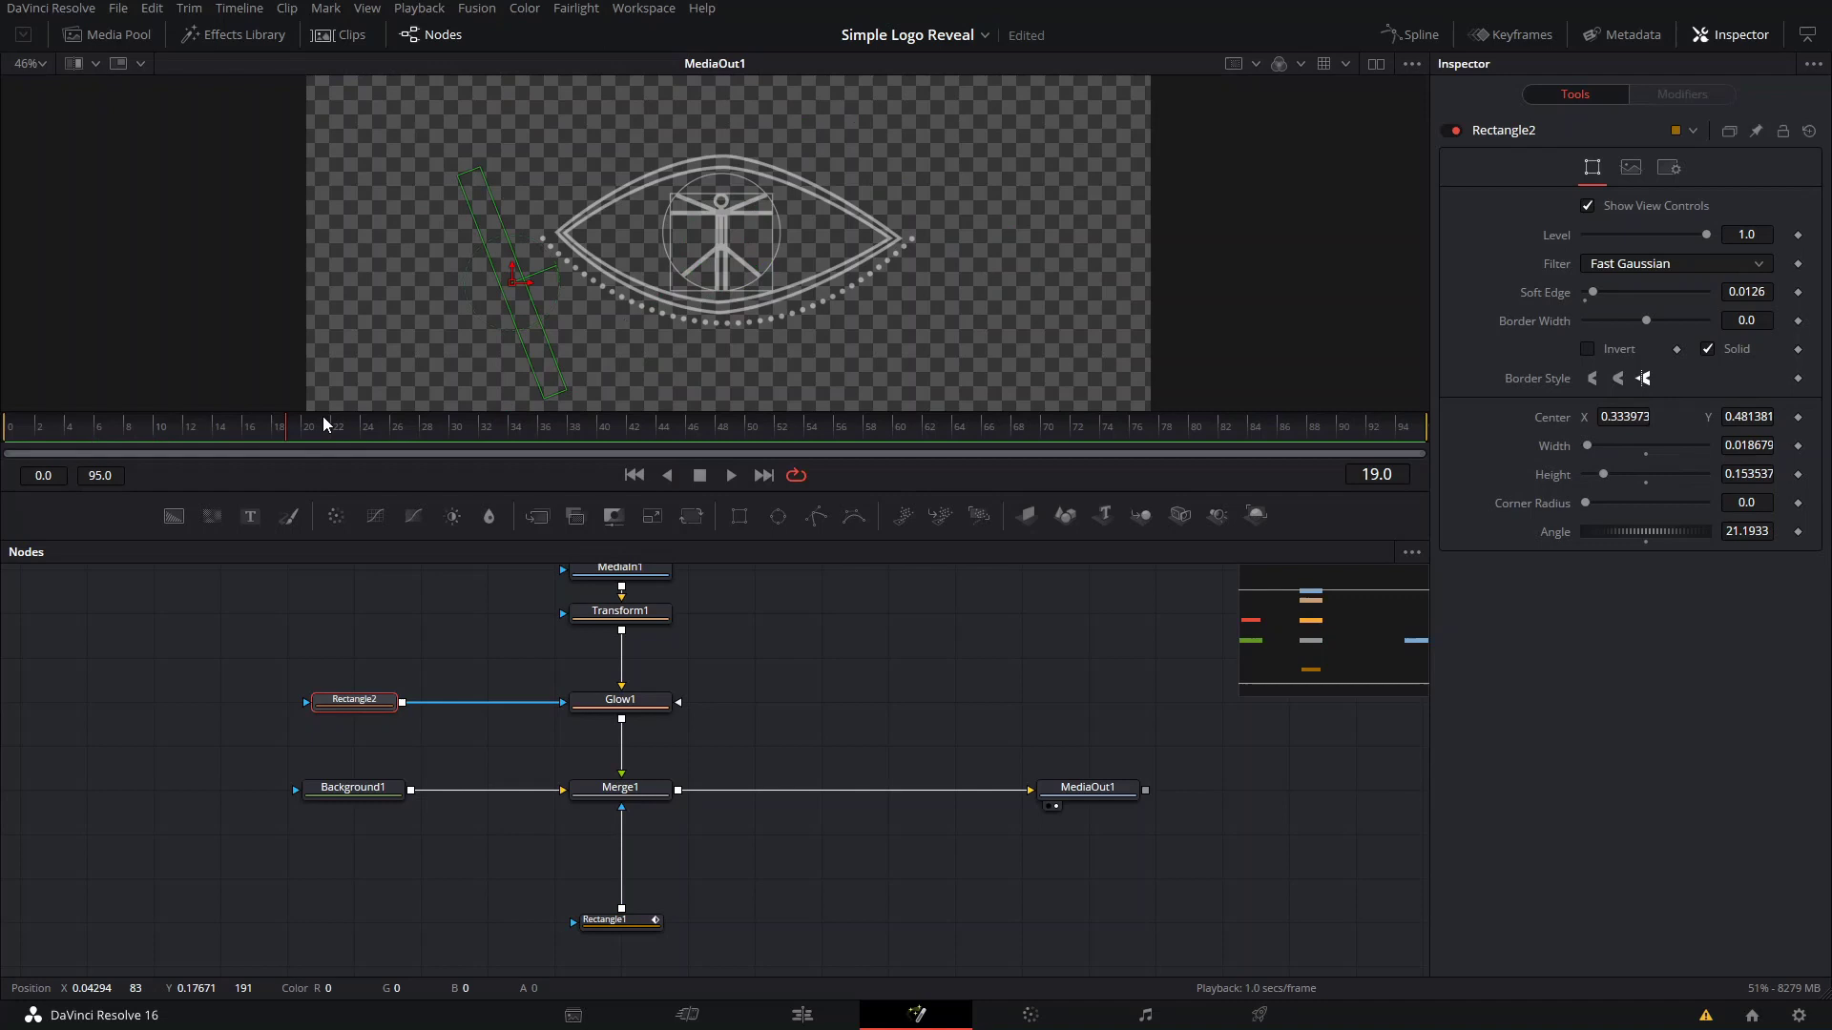
click(1797, 417)
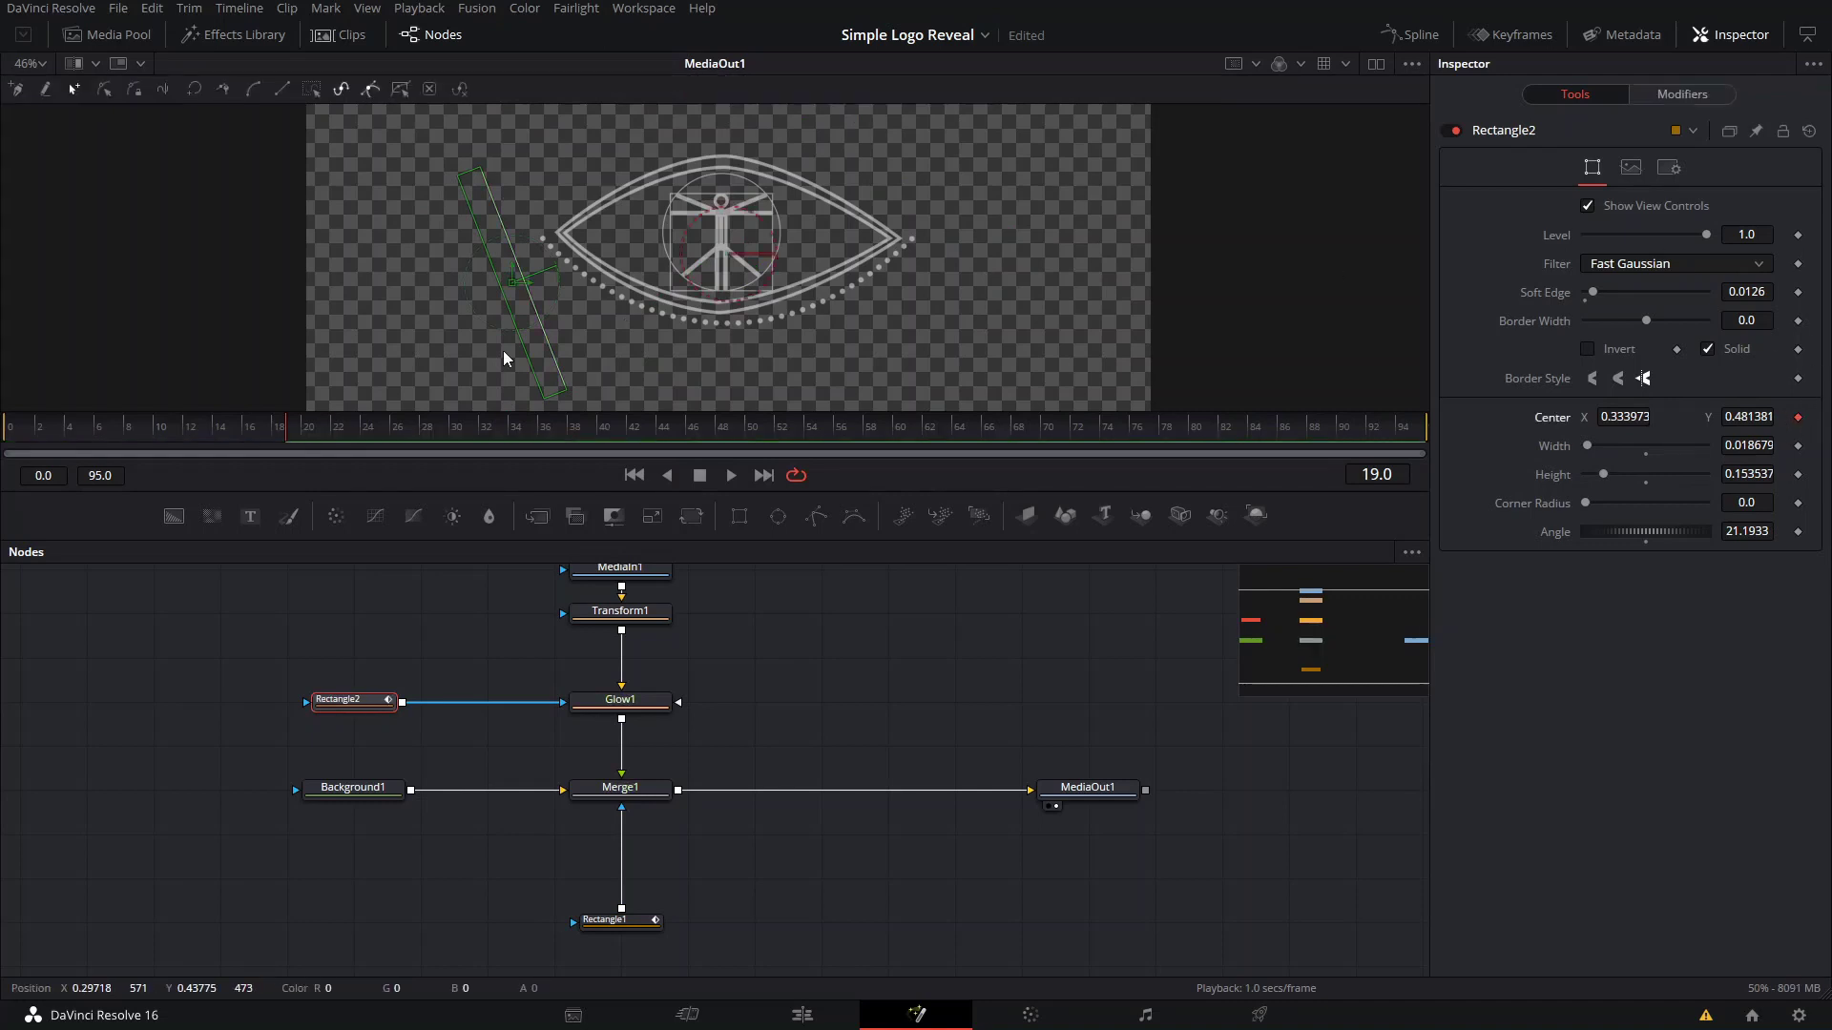
click(380, 423)
drag(517, 278, 963, 191)
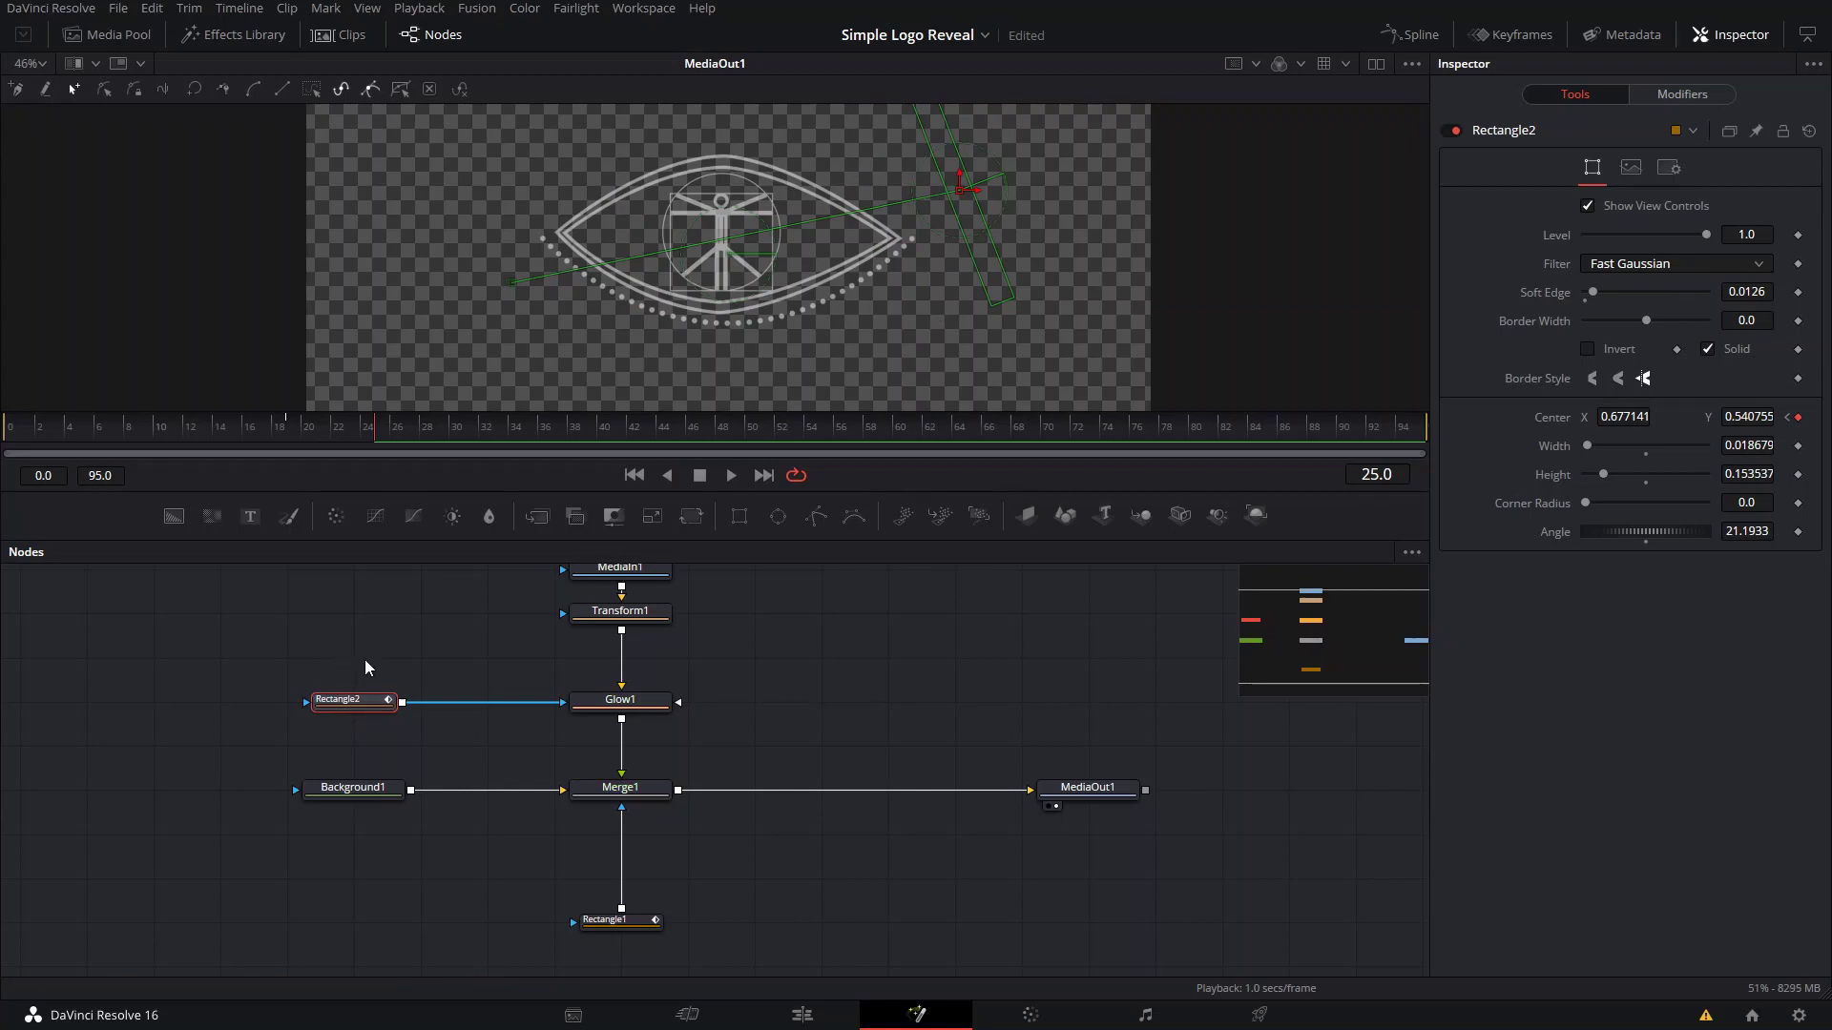
- Duplicate the Rectangle2 mask between itself and Glow1, and set the copy's paint mode to Add
key(ctrl+v)
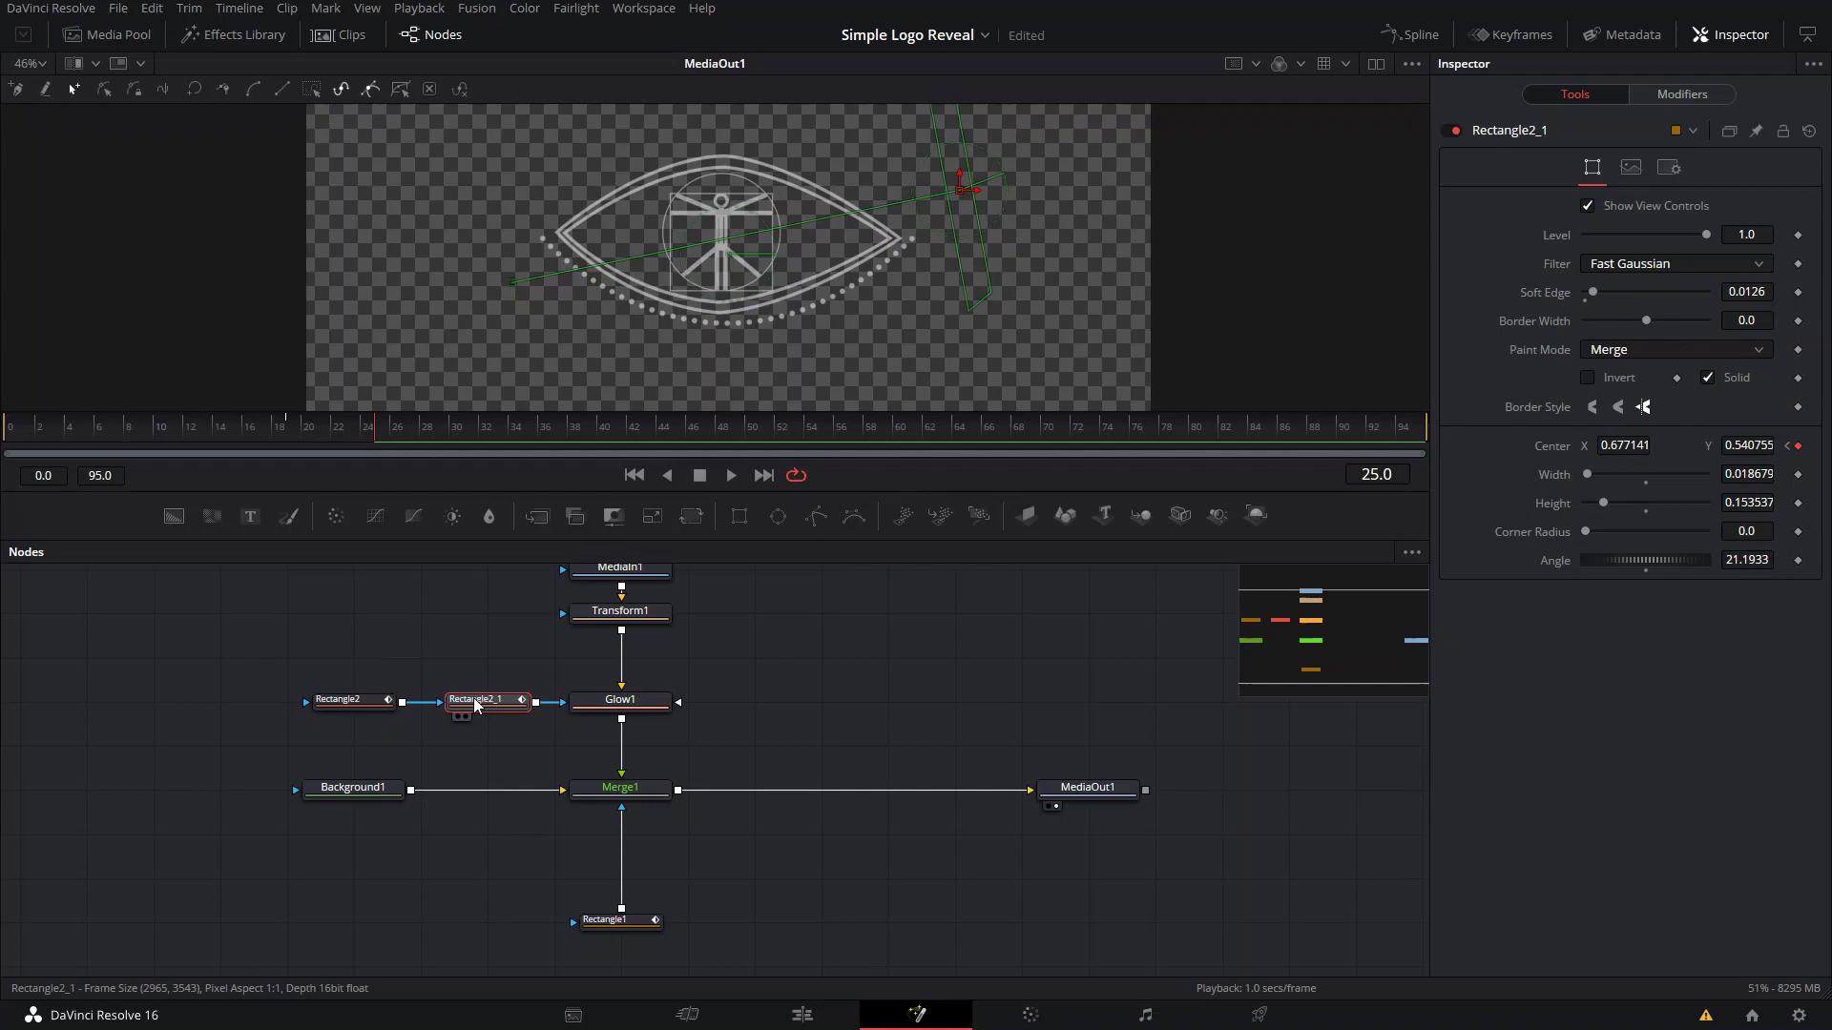
click(1619, 350)
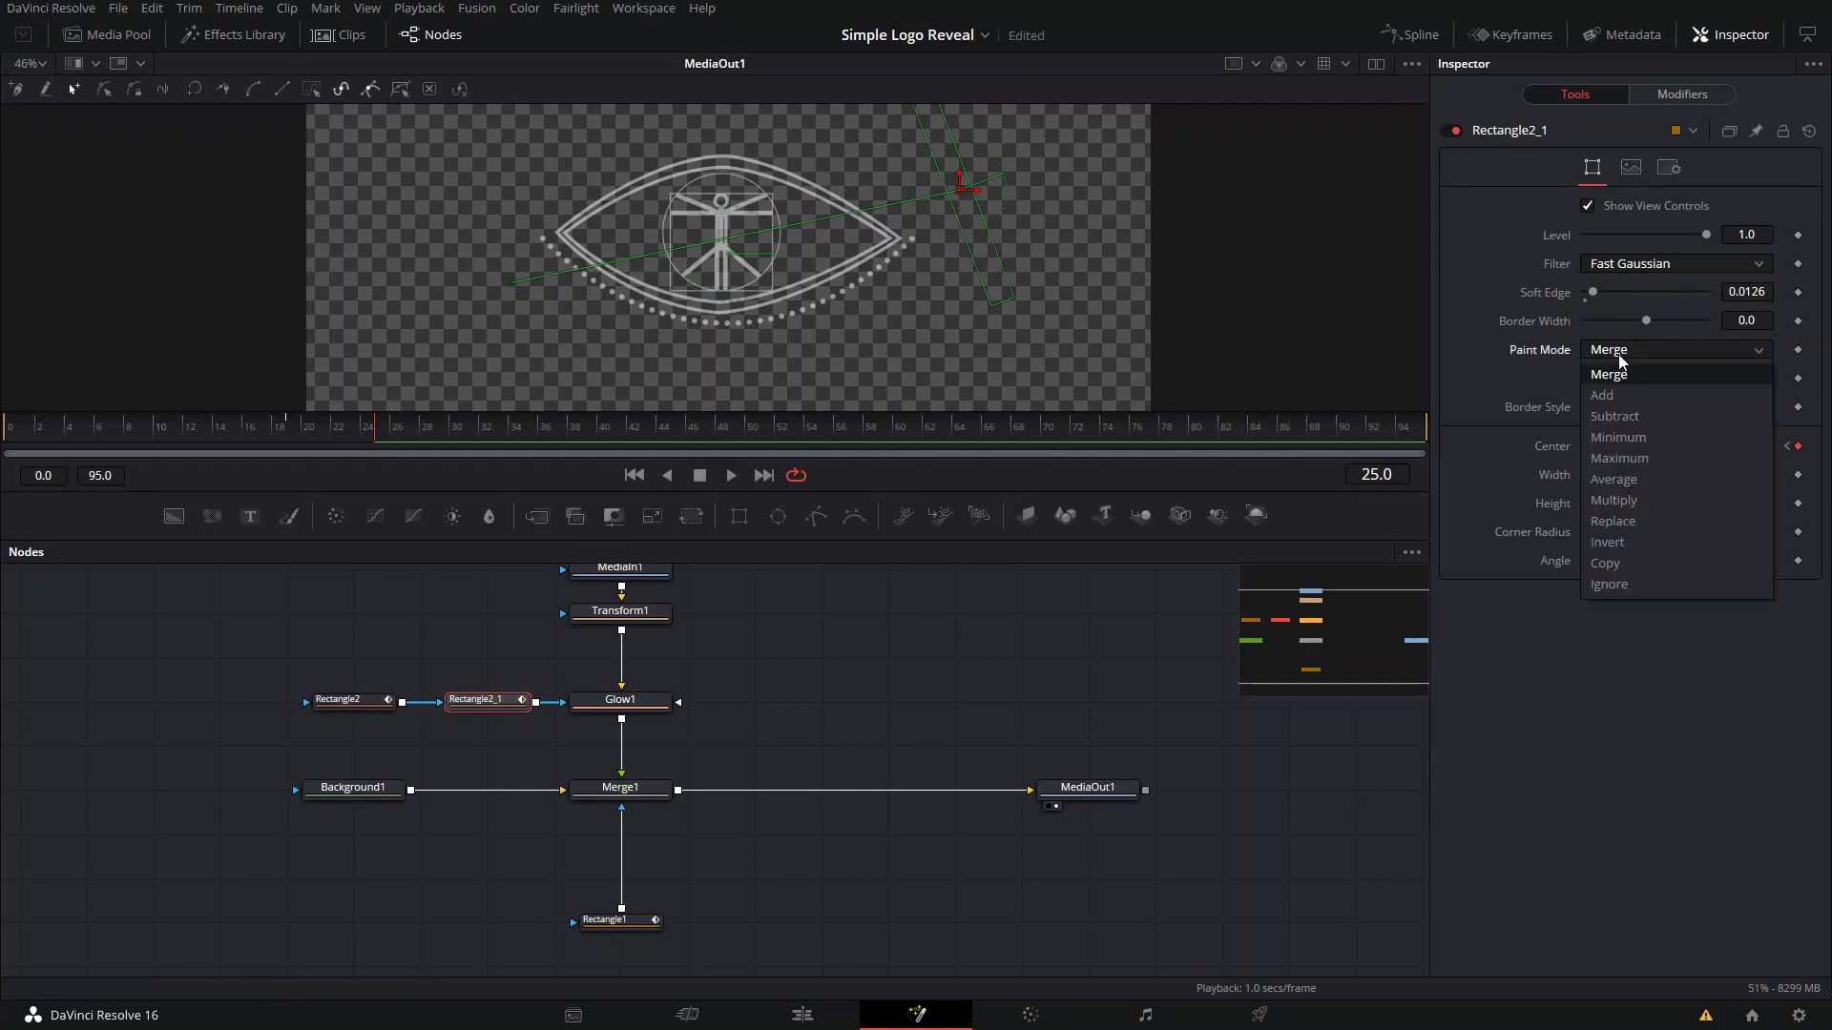
click(1602, 395)
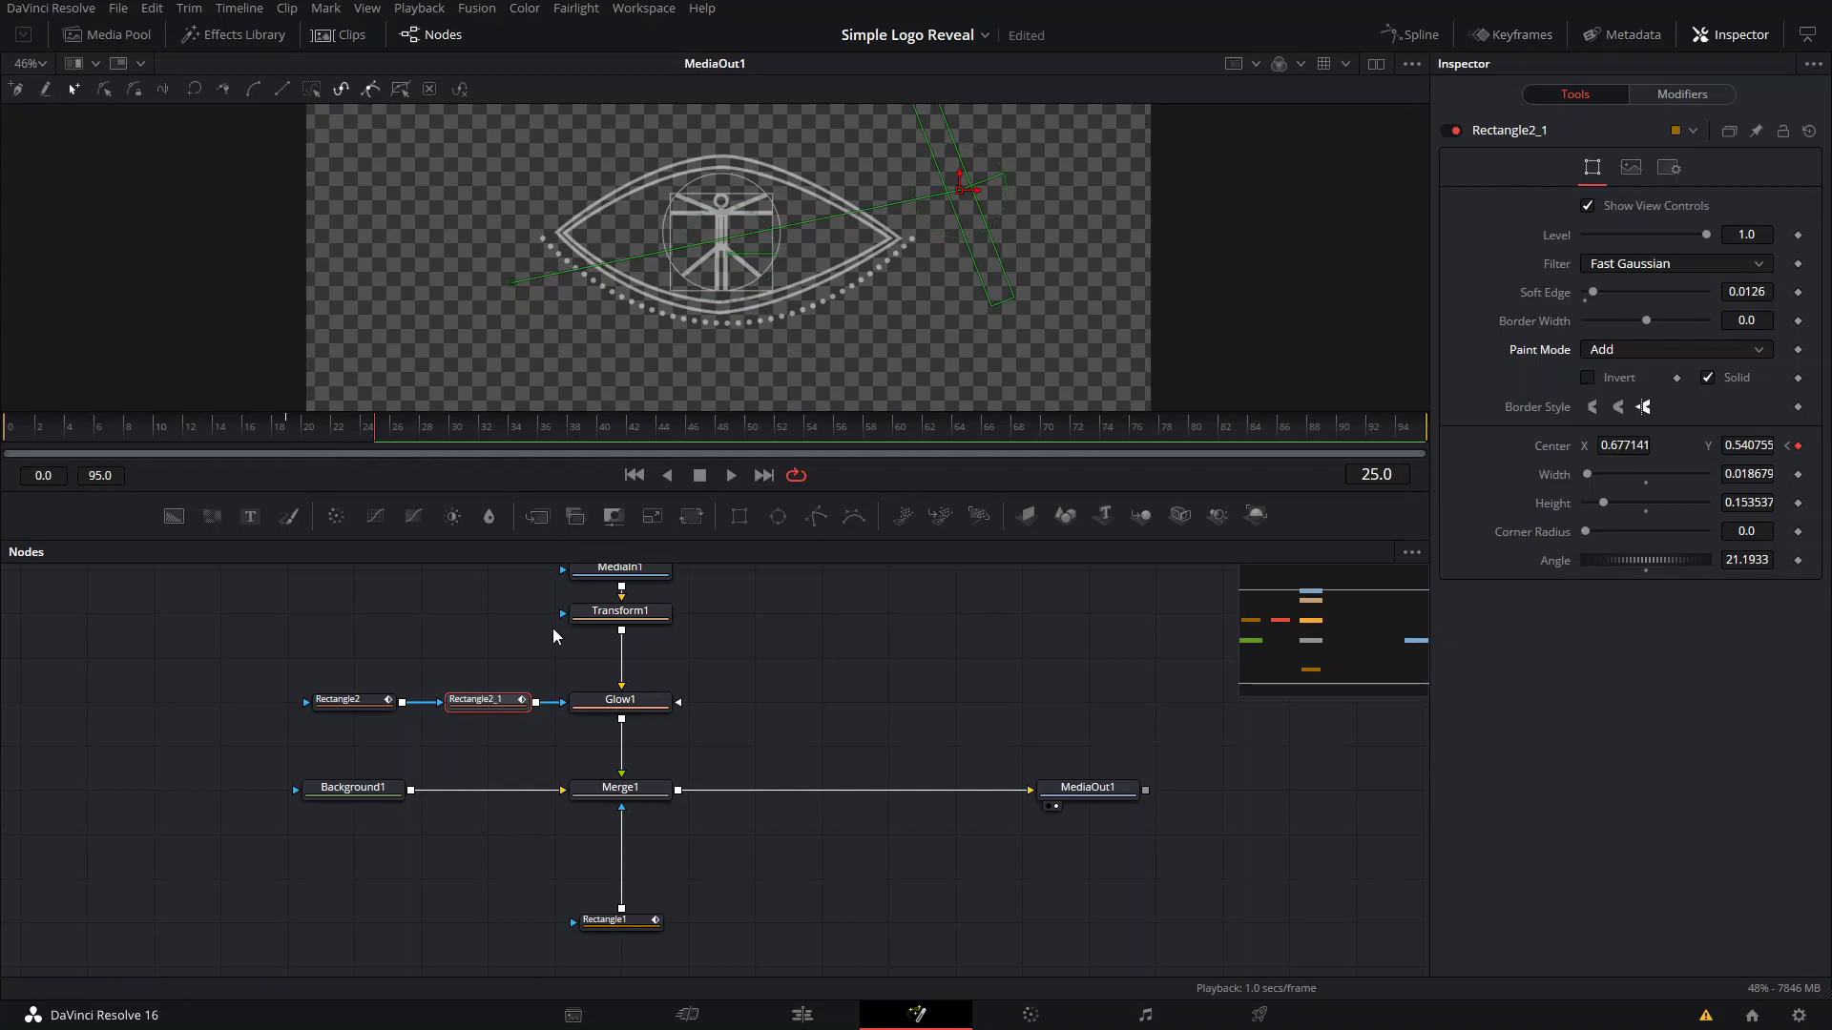
- Shift the copied mask's animation to start at frame 22, play it back, and extend its end keyframe to frame 29
click(1515, 35)
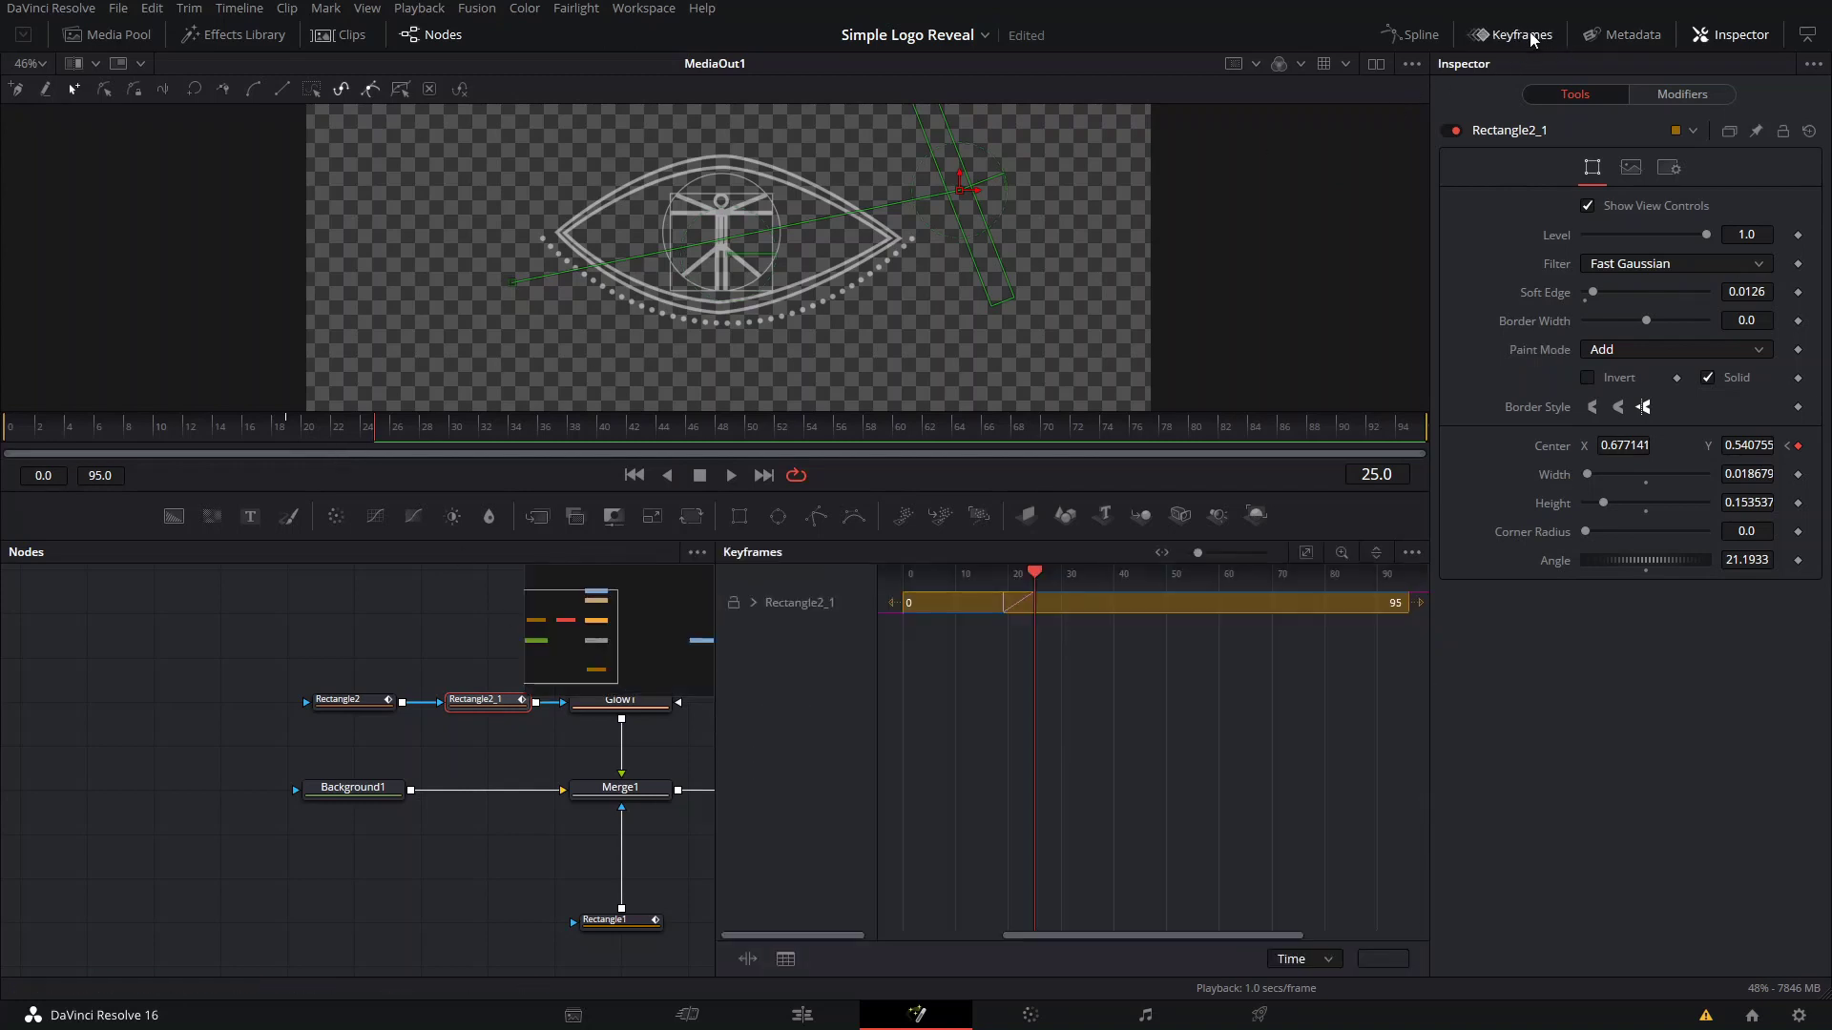
drag(1071, 653, 1020, 603)
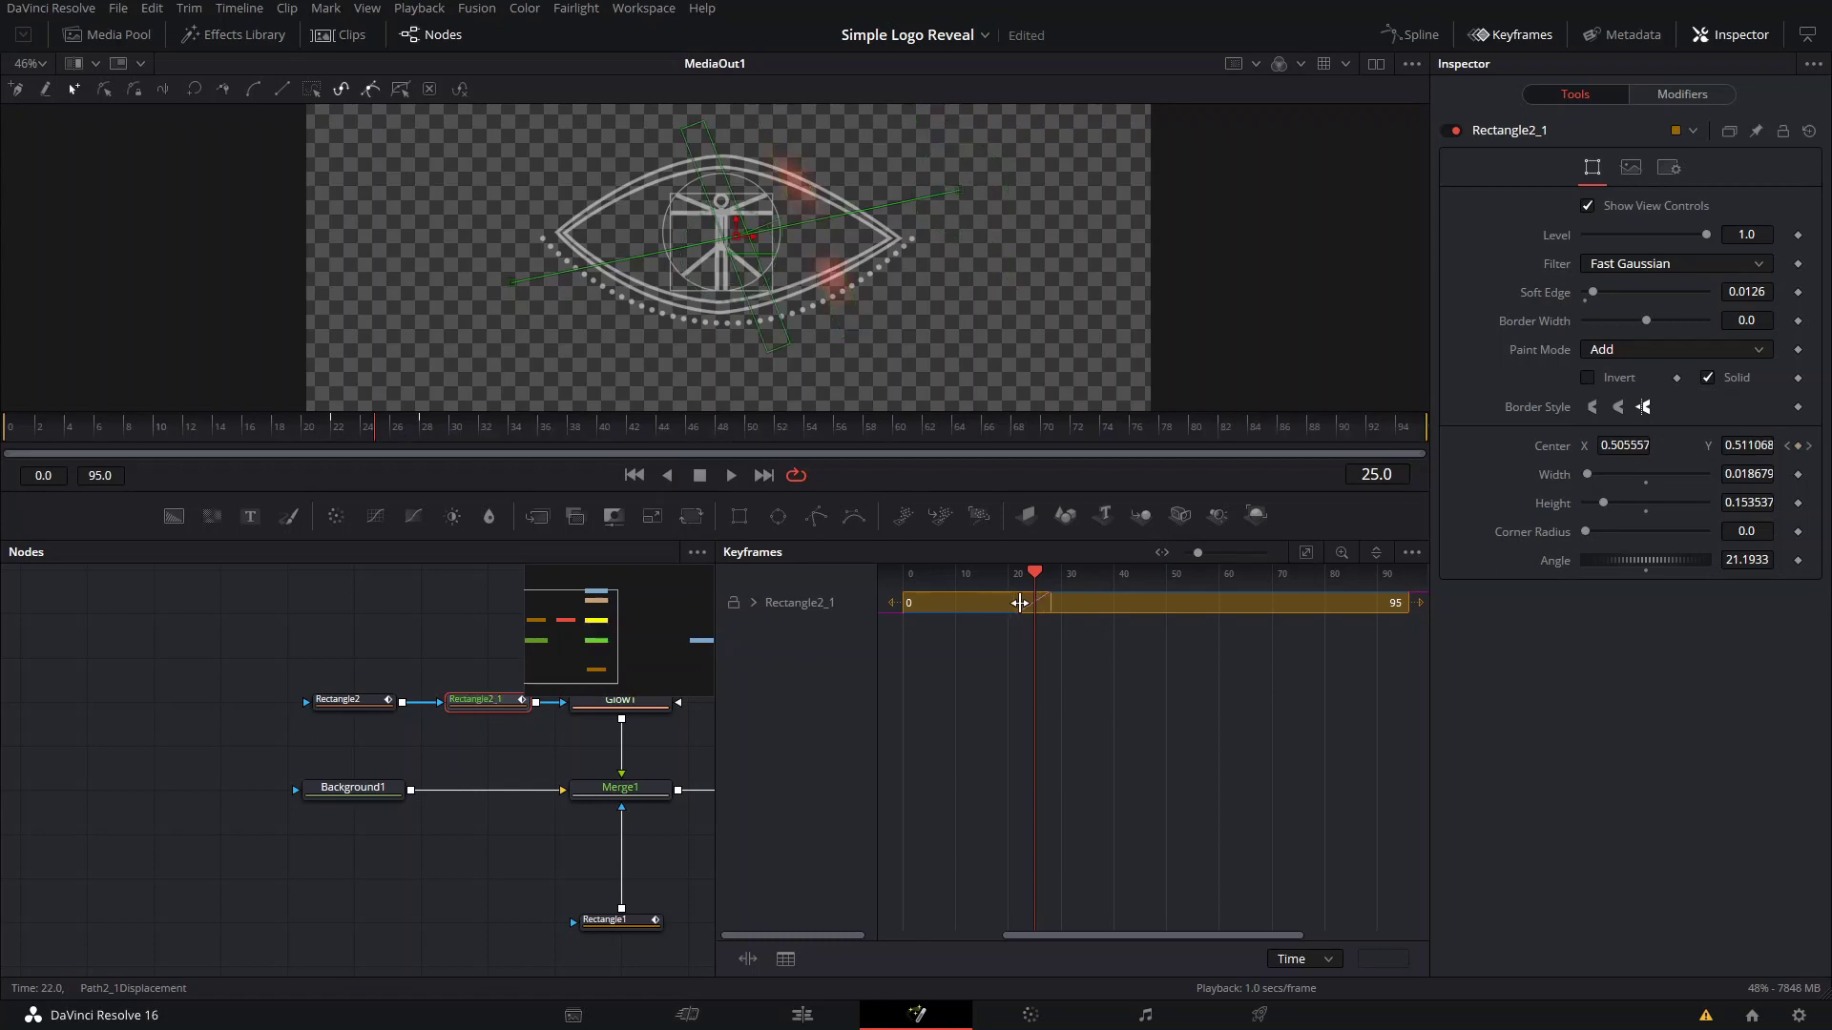
click(258, 434)
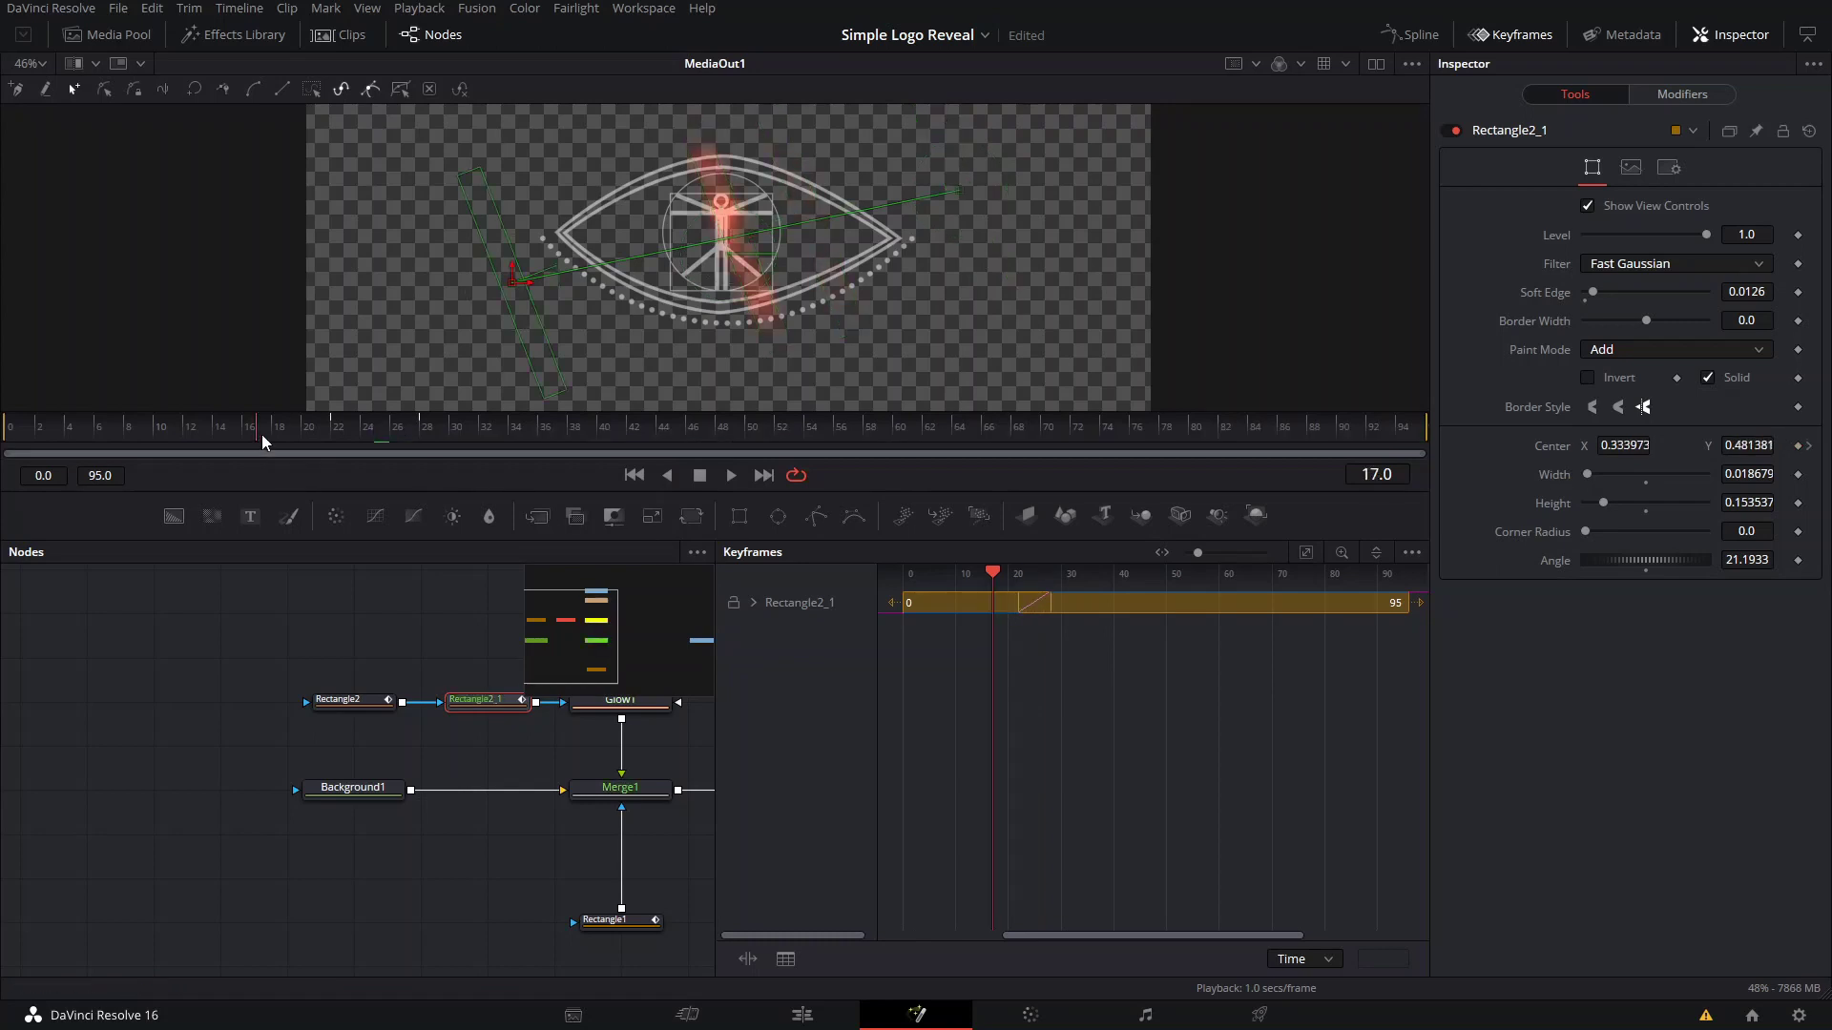
key(space)
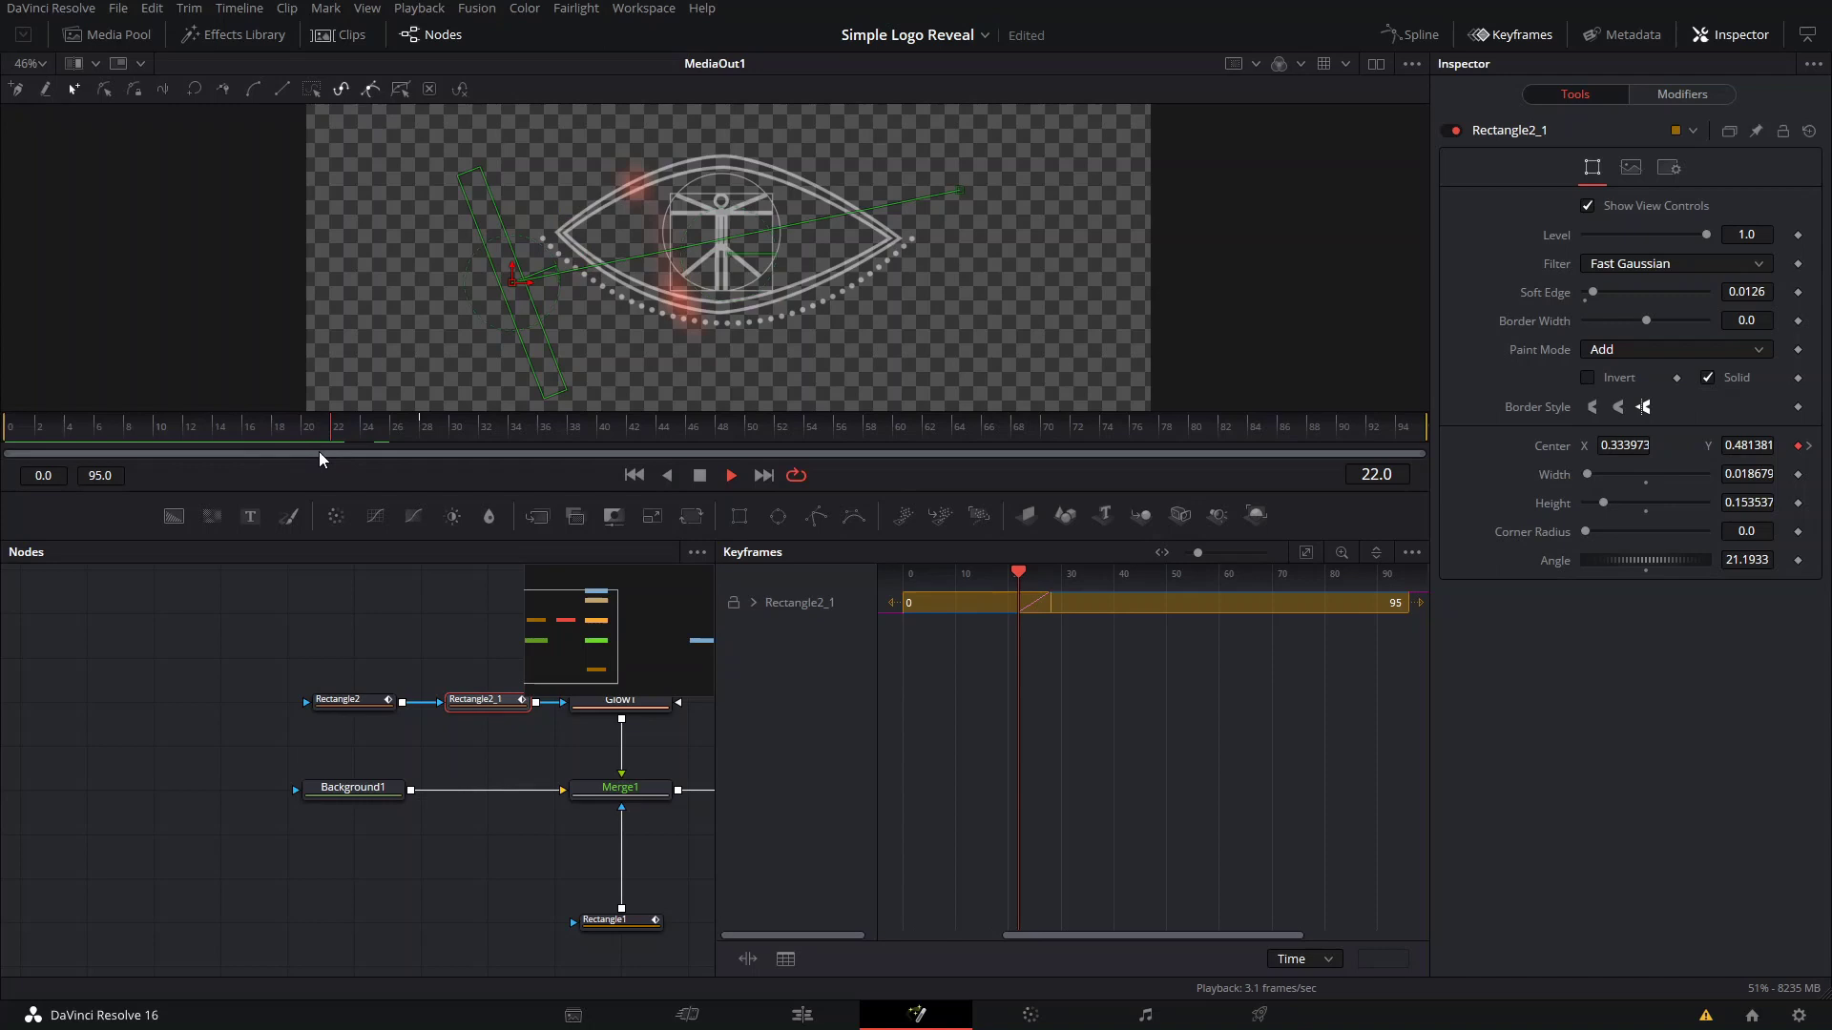
key(space)
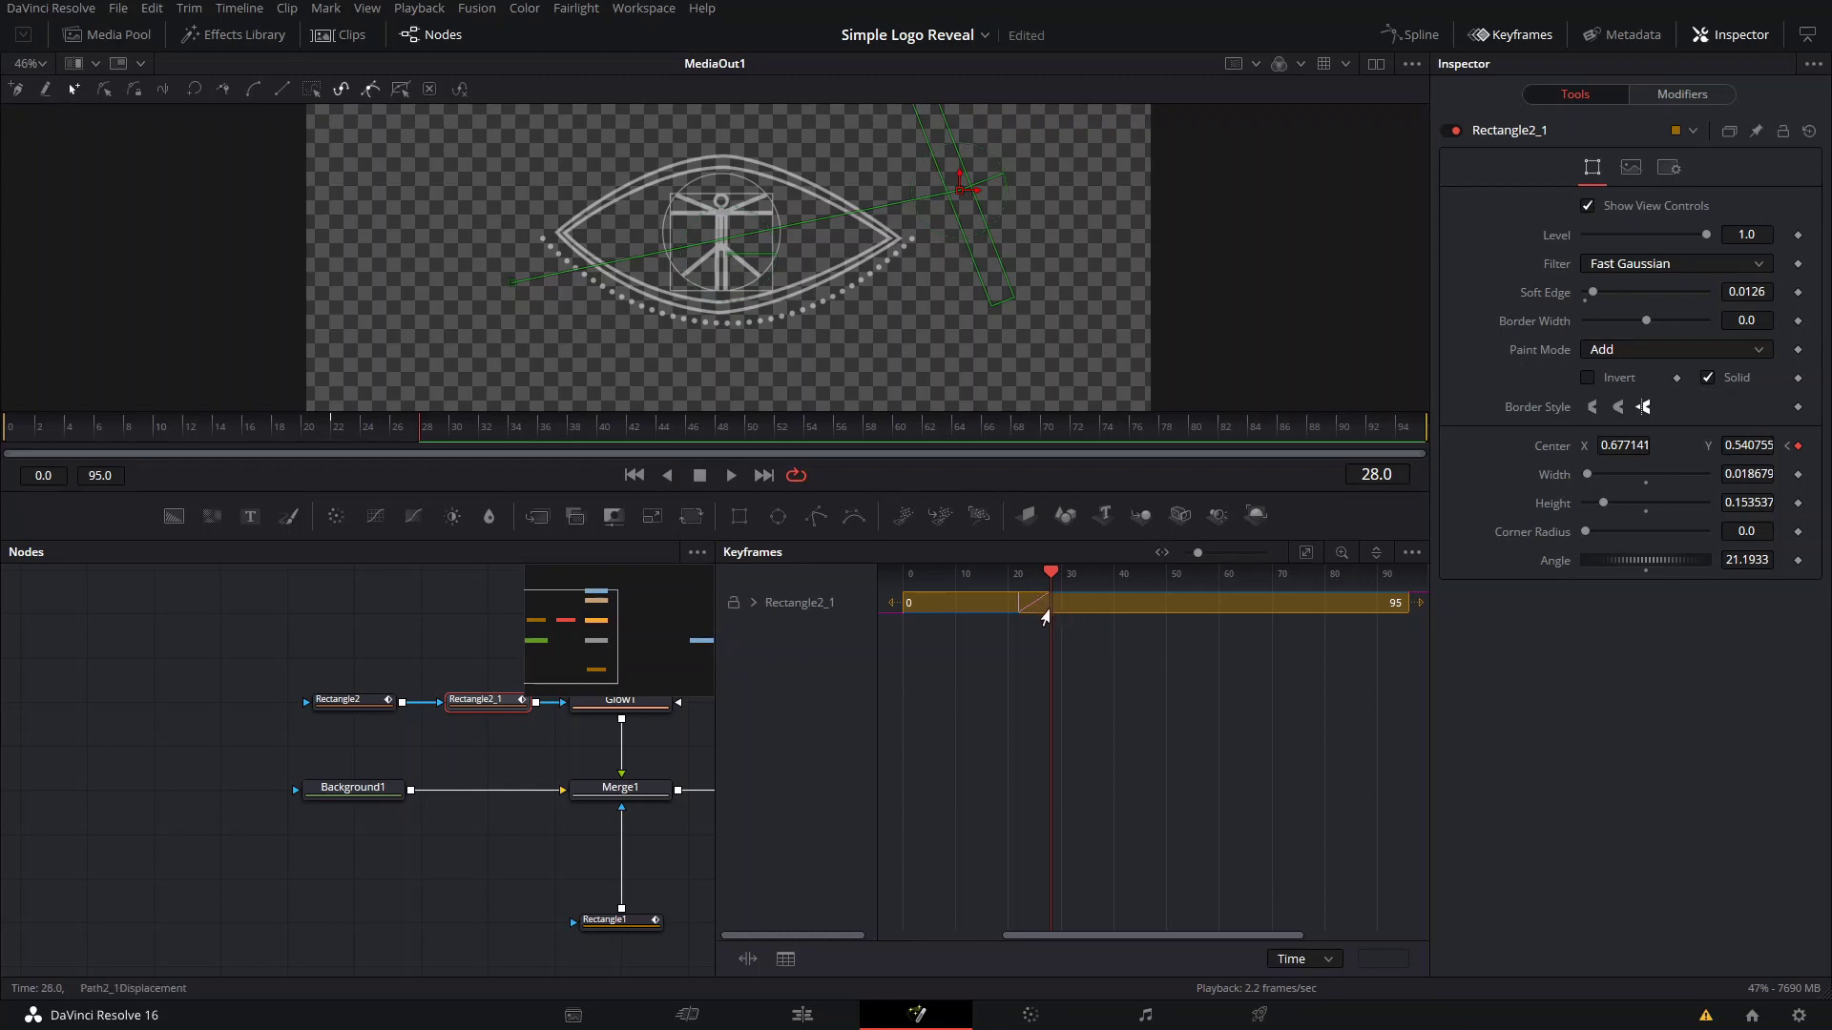
drag(1046, 607, 1056, 608)
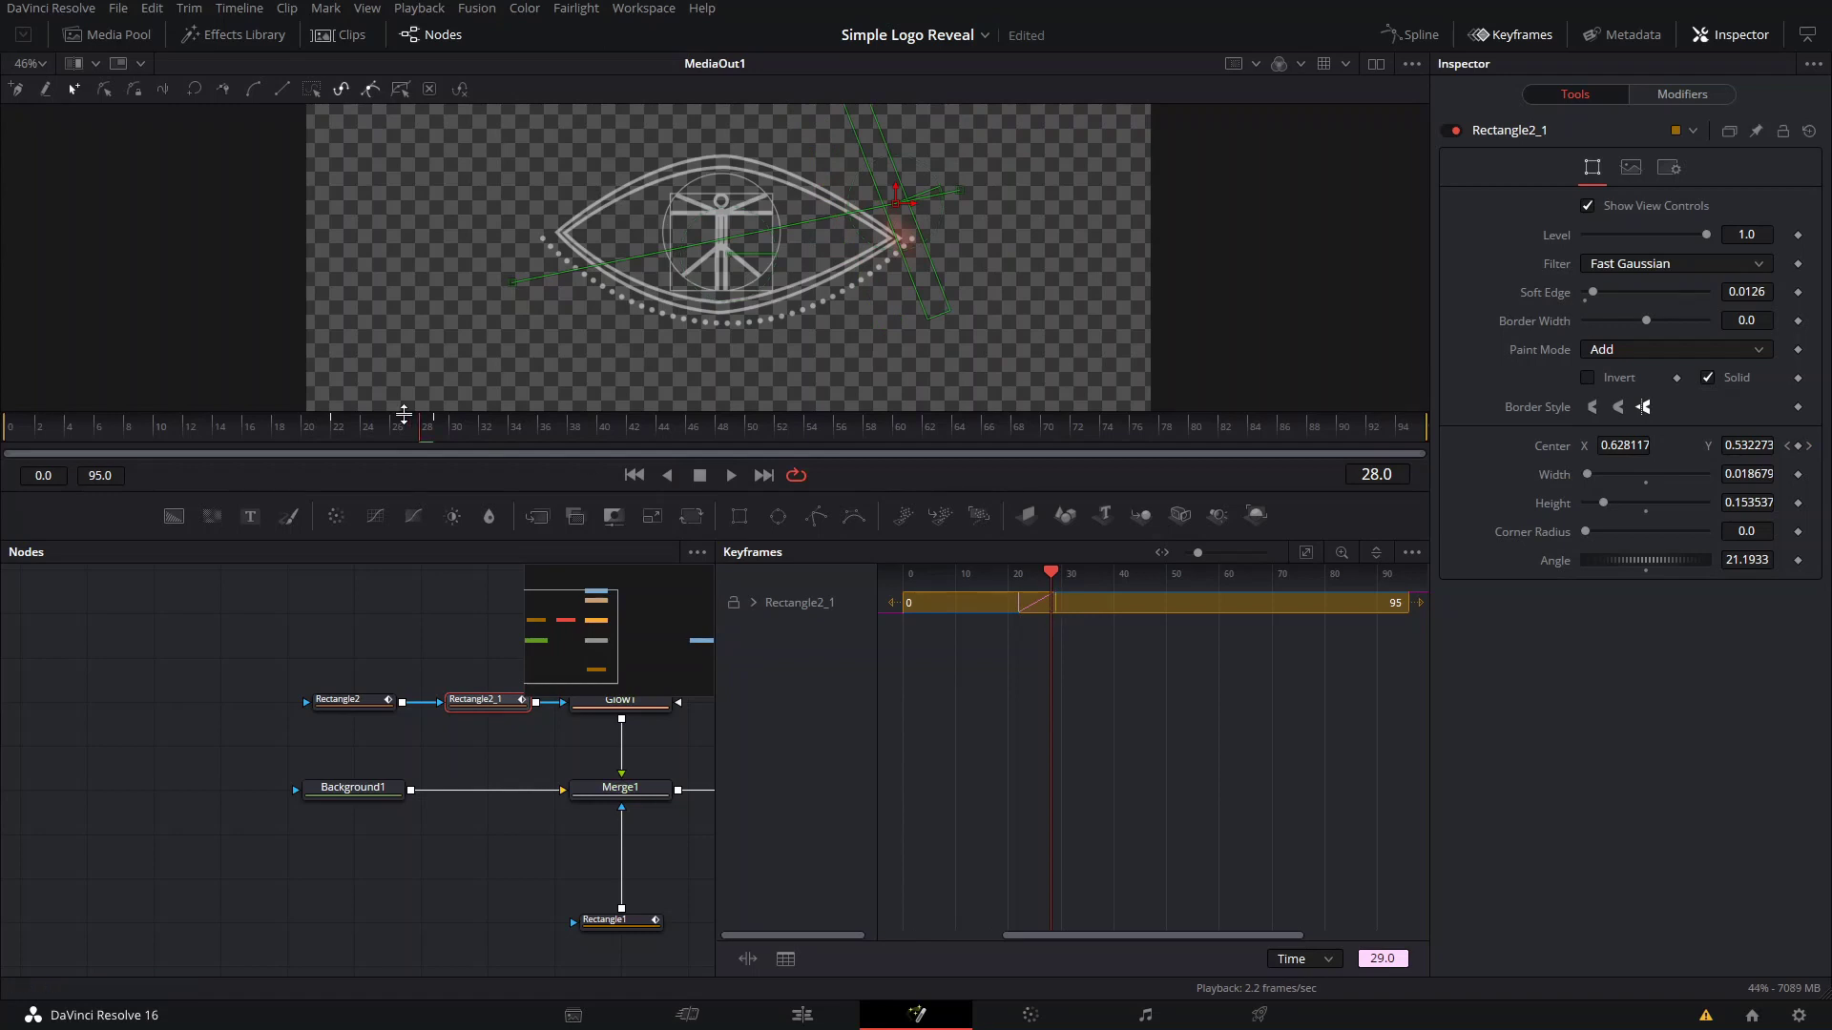
- Duplicate the Rectangle1 mask between itself and Merge1 in the node graph
drag(413, 432, 432, 437)
click(437, 439)
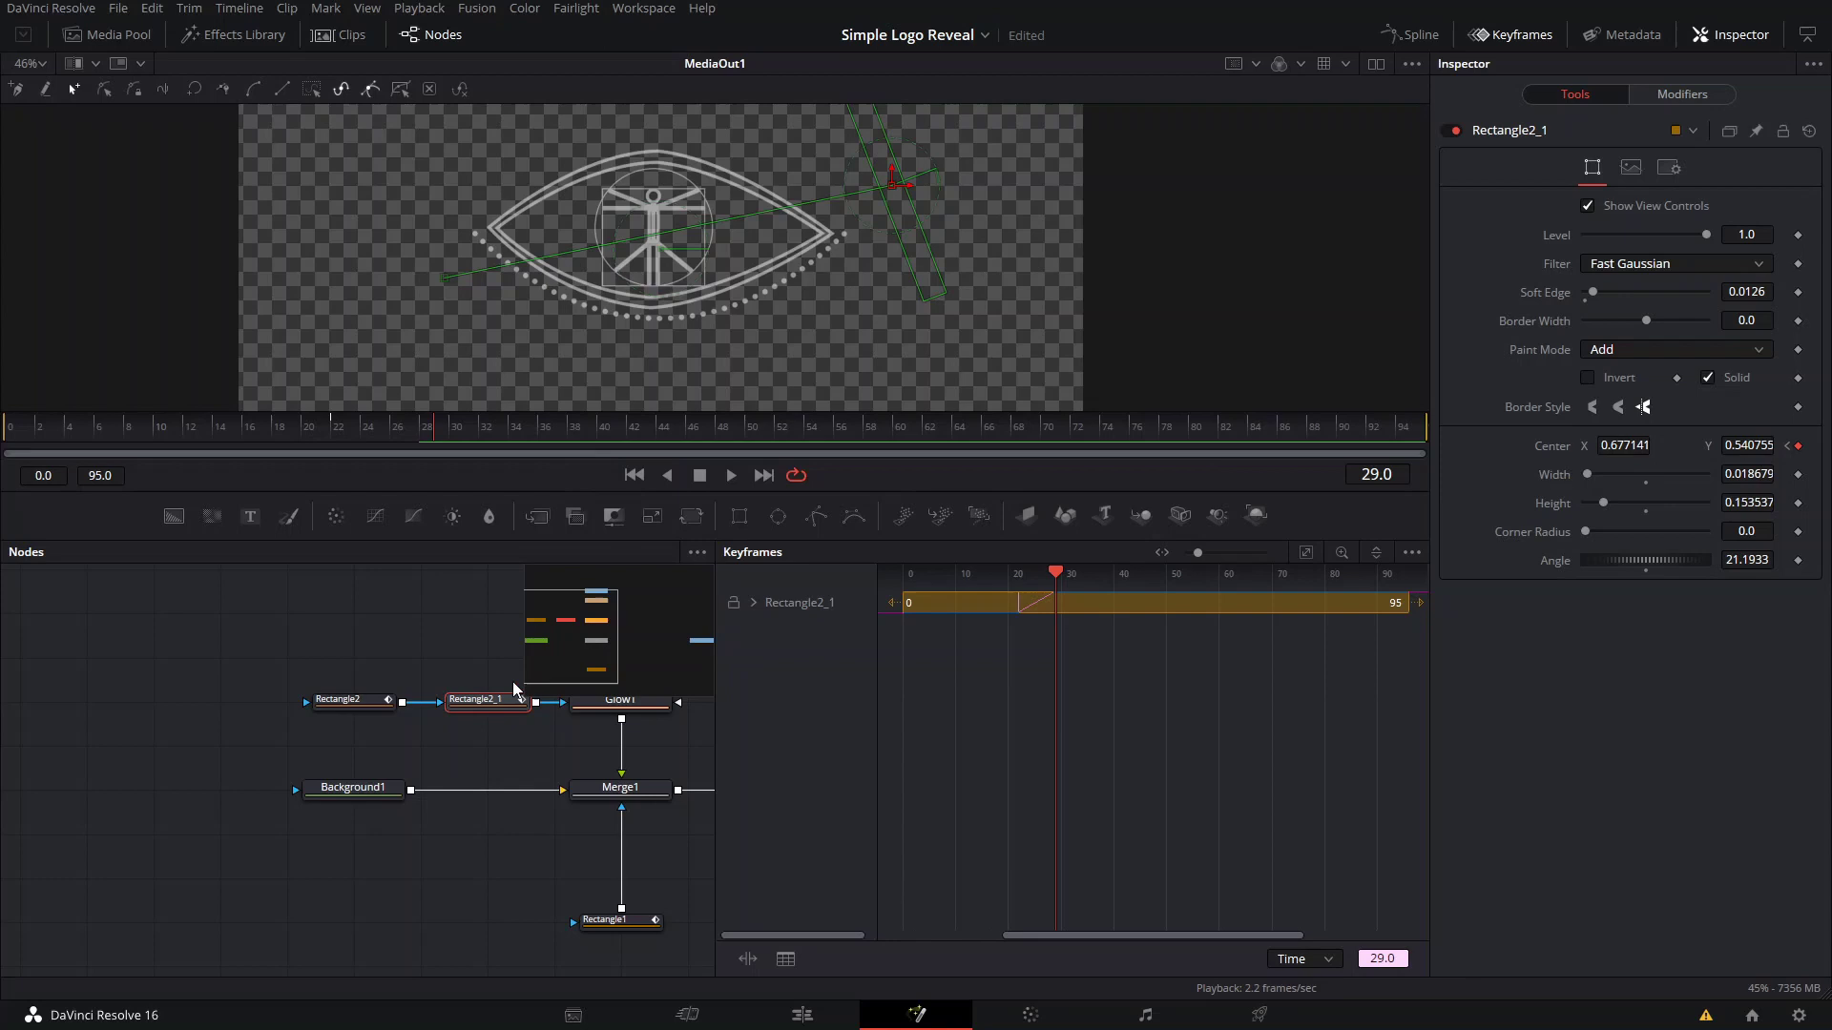
drag(415, 630, 290, 639)
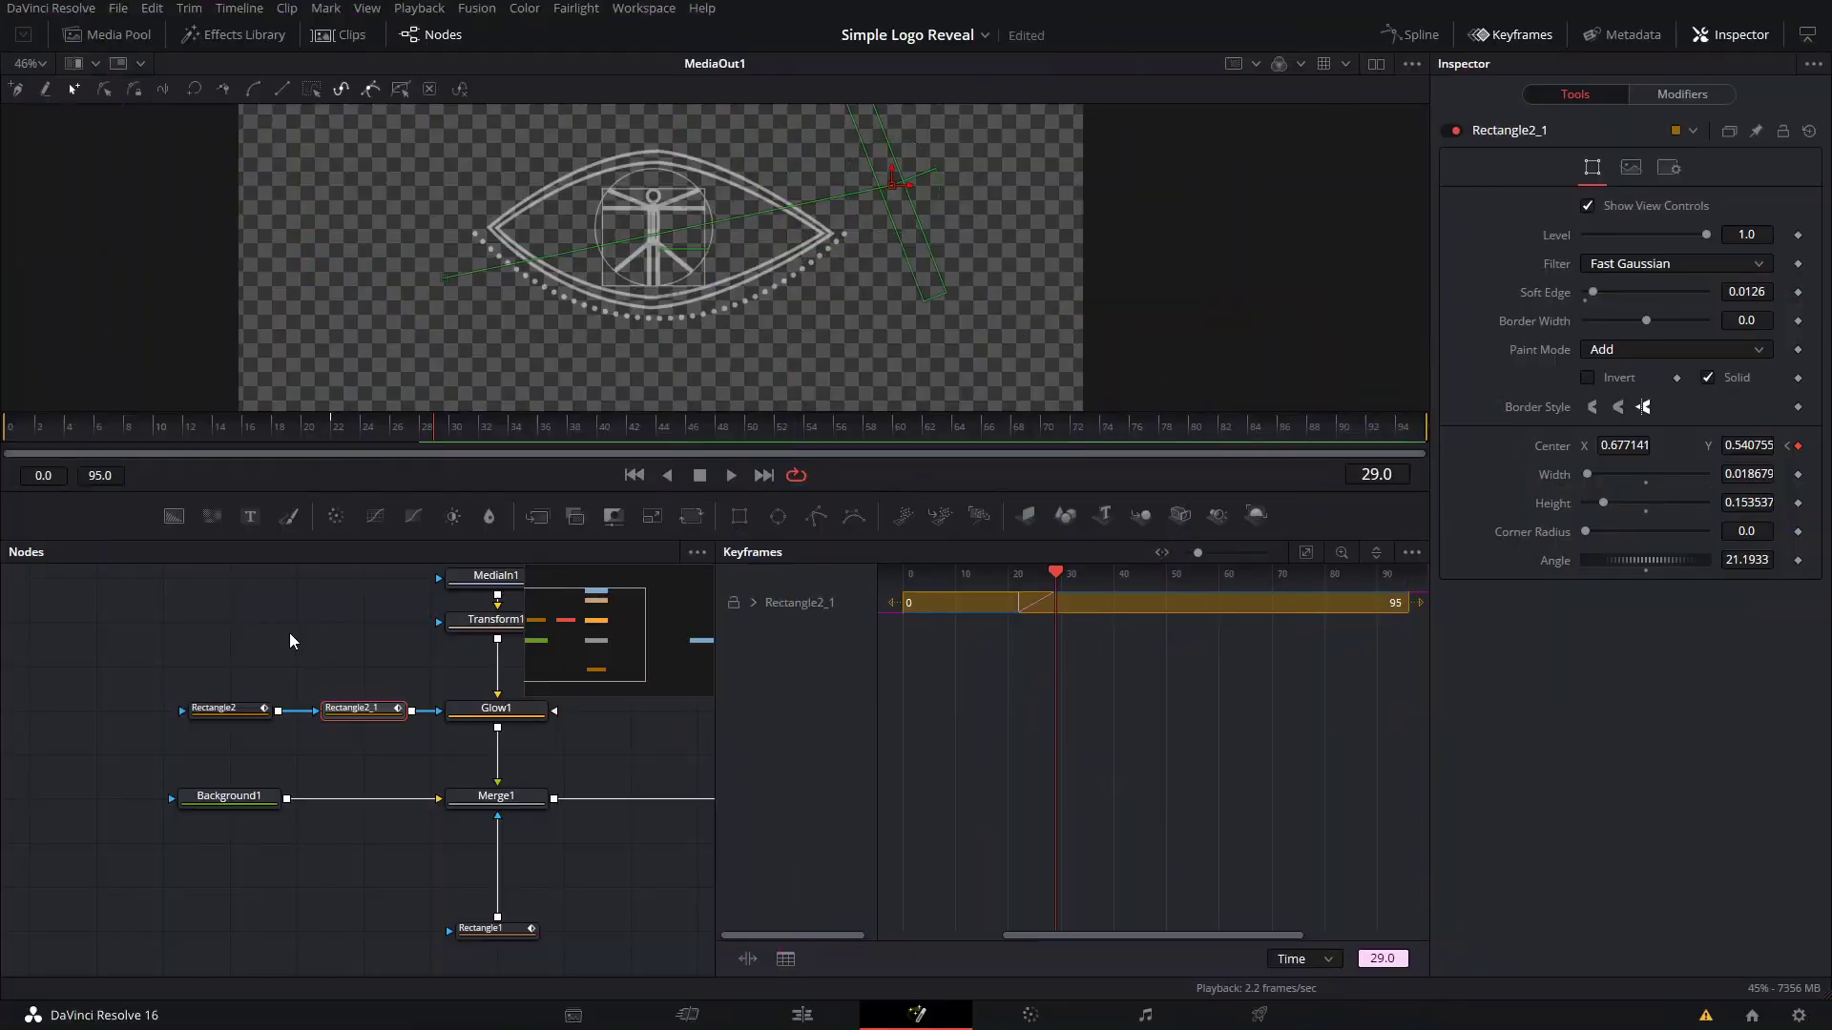
click(468, 927)
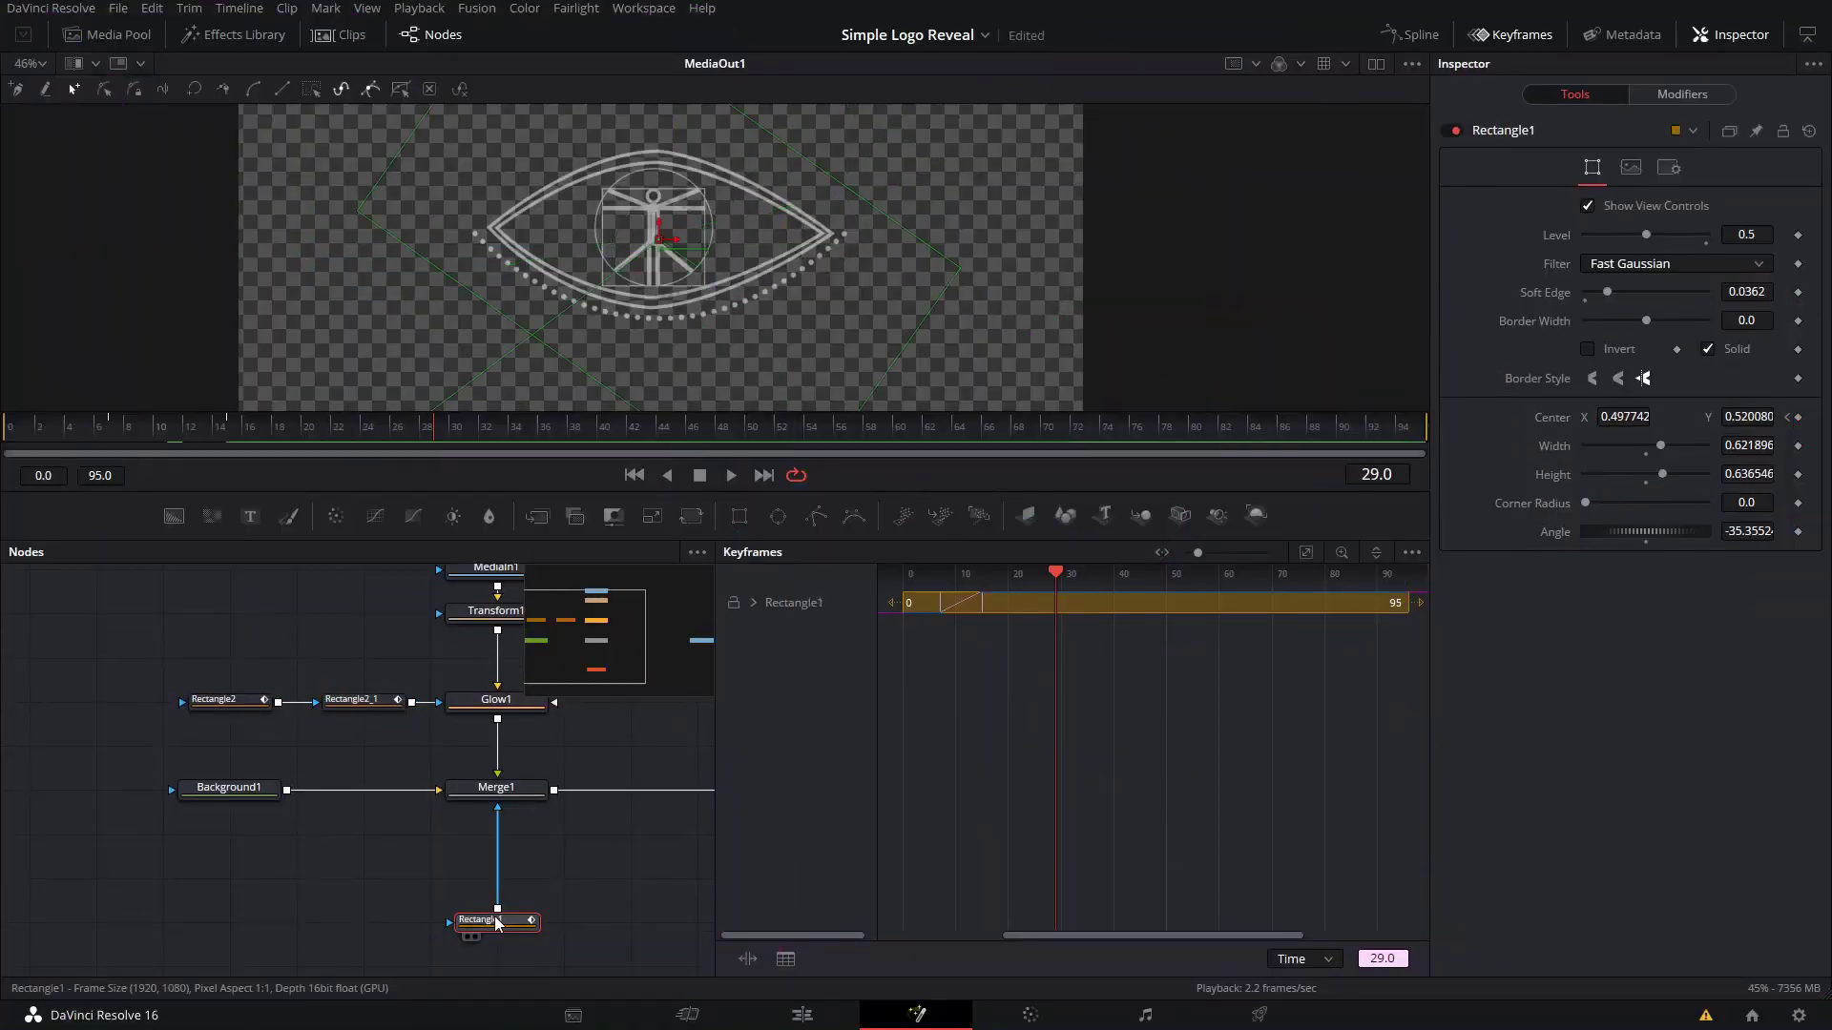
click(1505, 38)
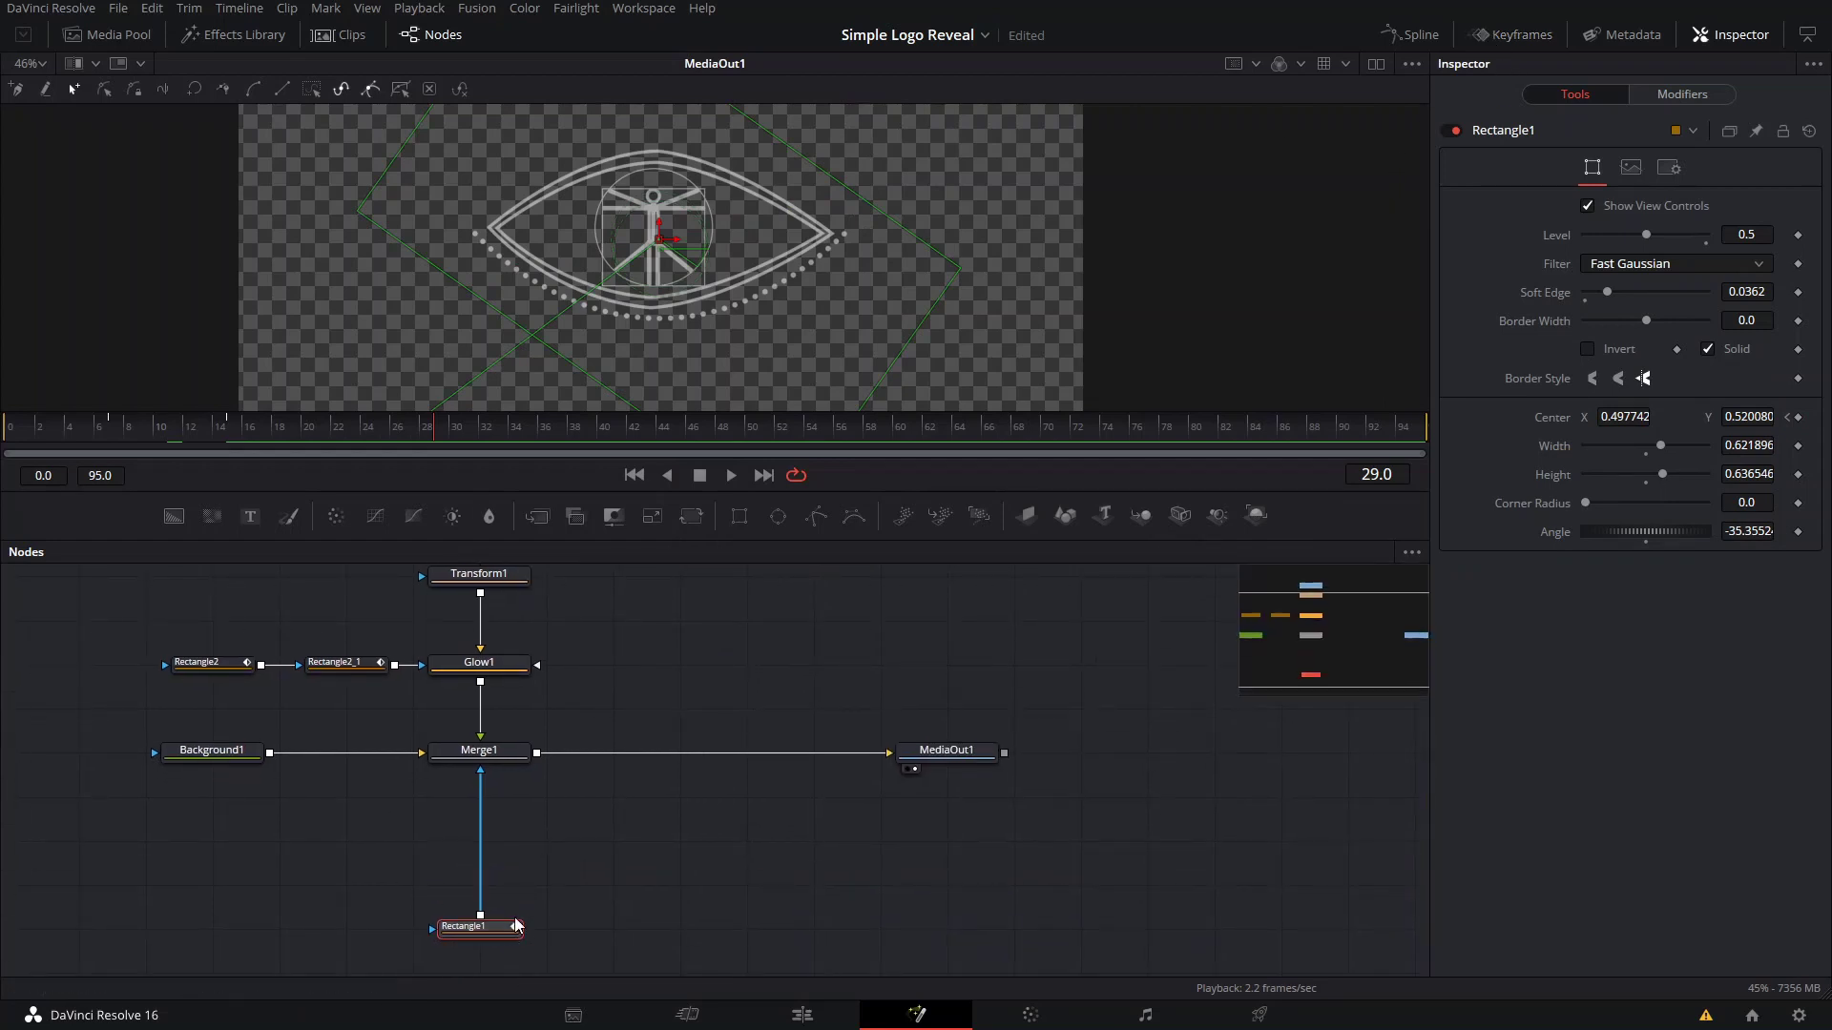
key(ctrl+v)
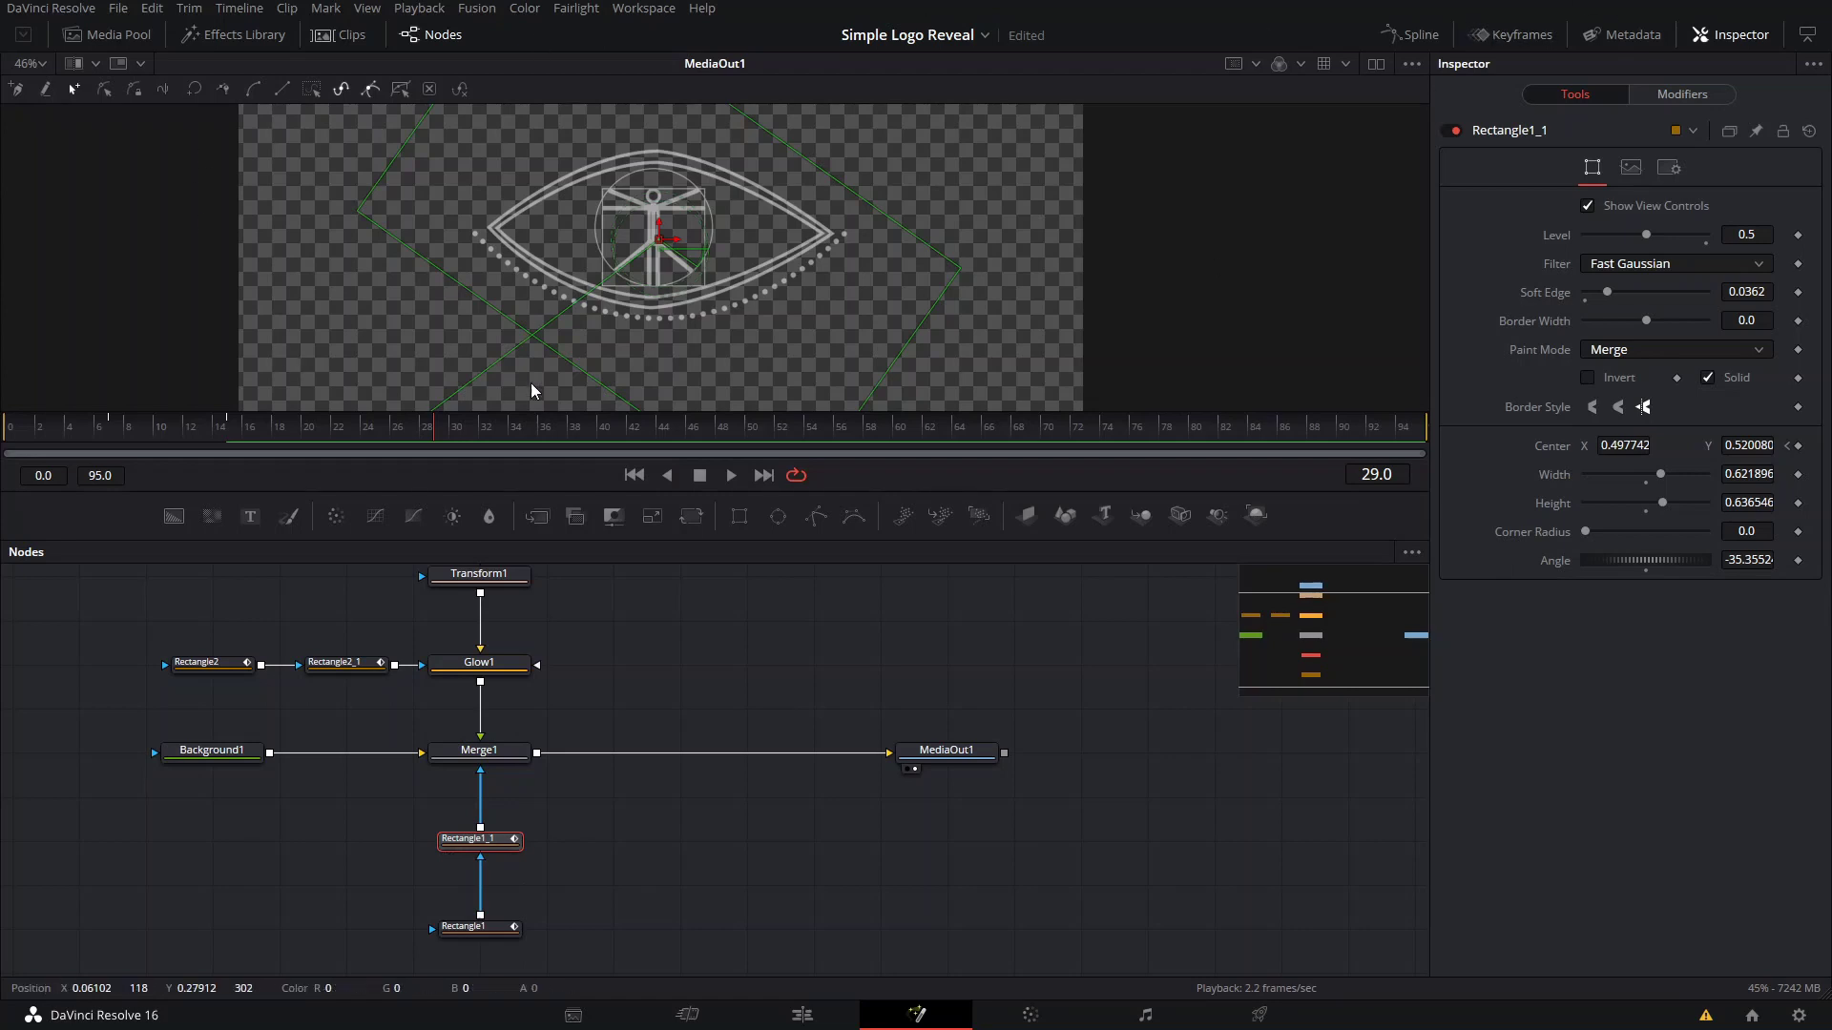
- Remove the path animation from the copied Rectangle1 mask's center and raise its level to 1.0
right_click(1798, 447)
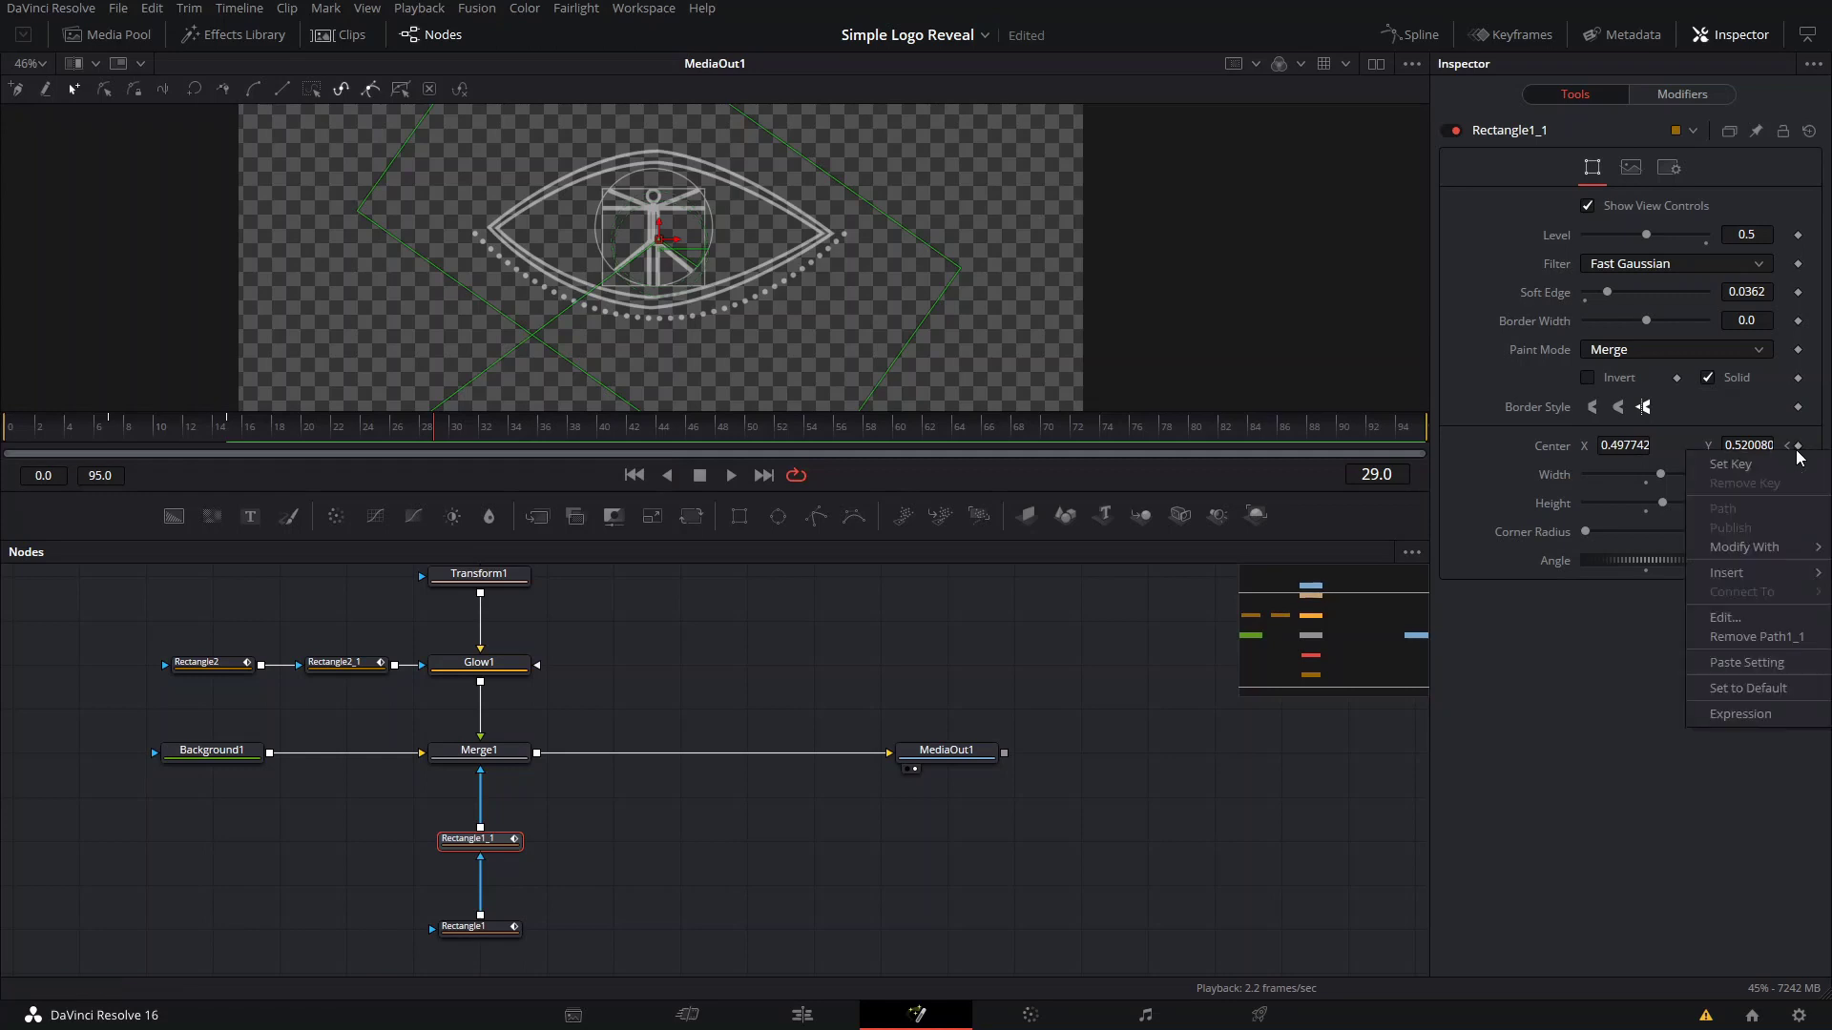
click(1770, 644)
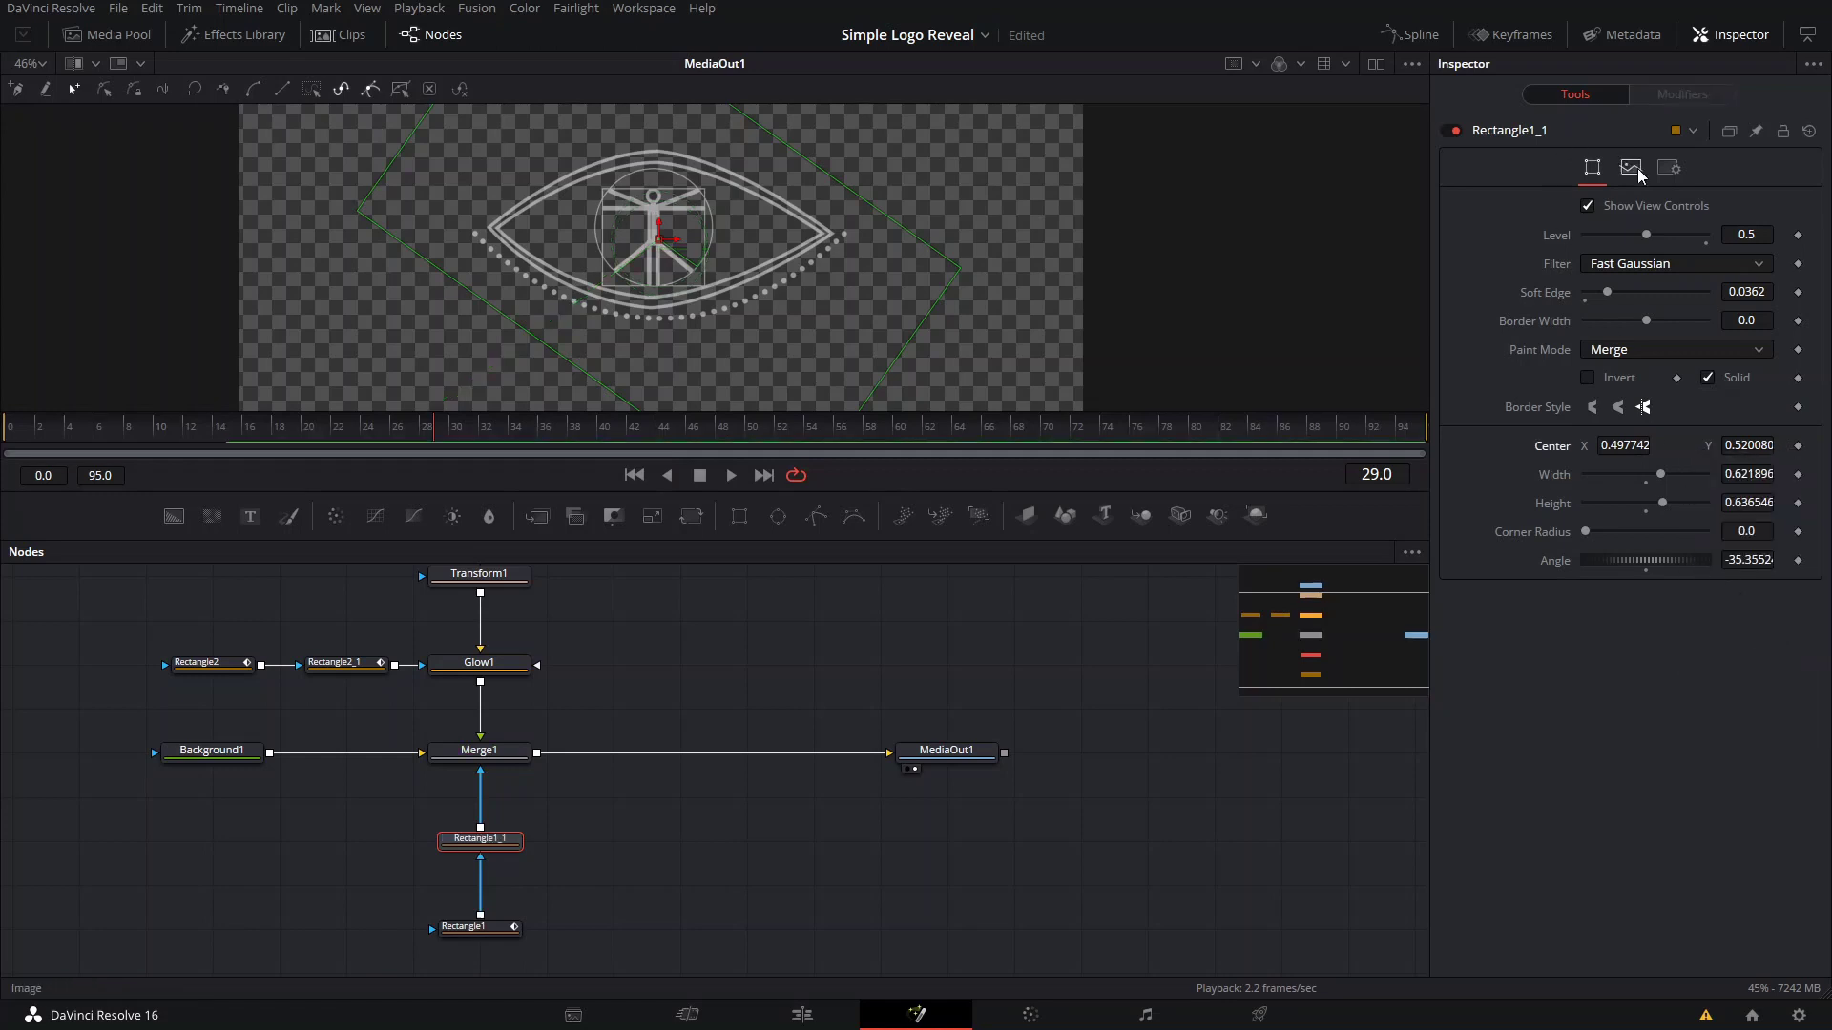
drag(1647, 239, 1704, 237)
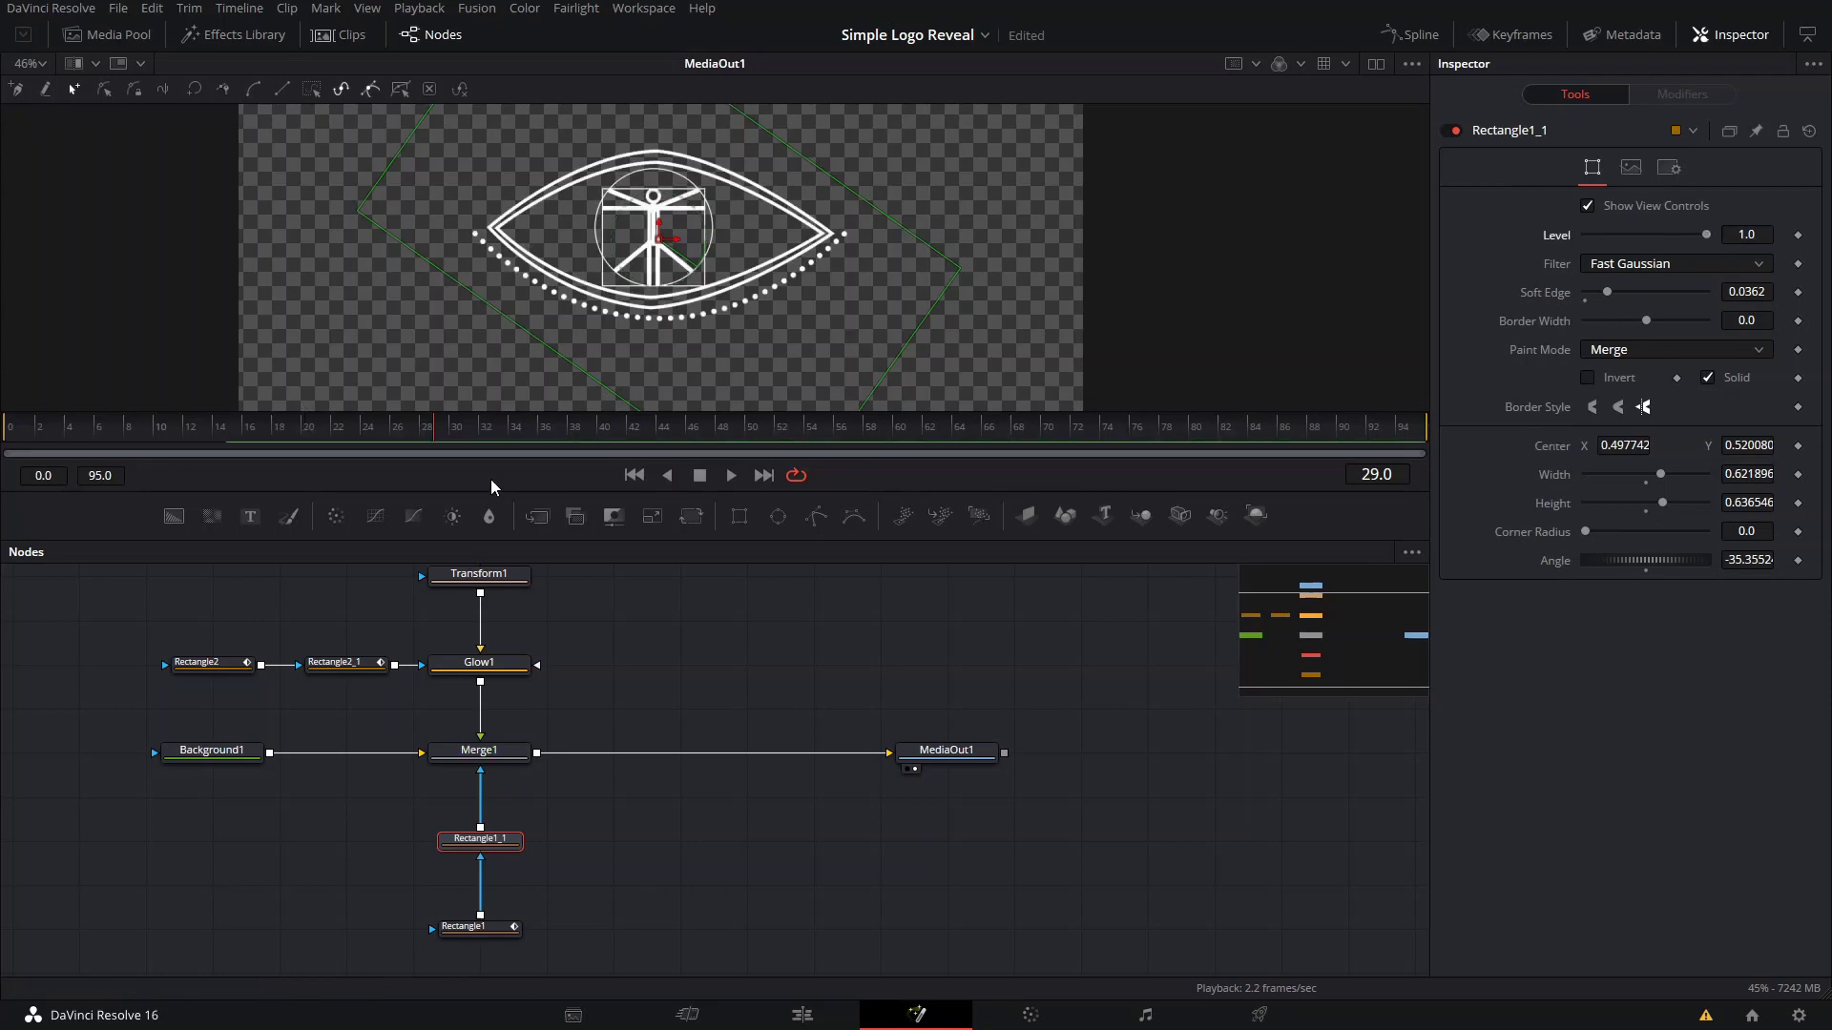
- Move the copied Rectangle1 mask off the logo toward its lower left and rotate it parallel to the Rectangle2_1 streak mask
drag(653, 248, 435, 413)
click(334, 662)
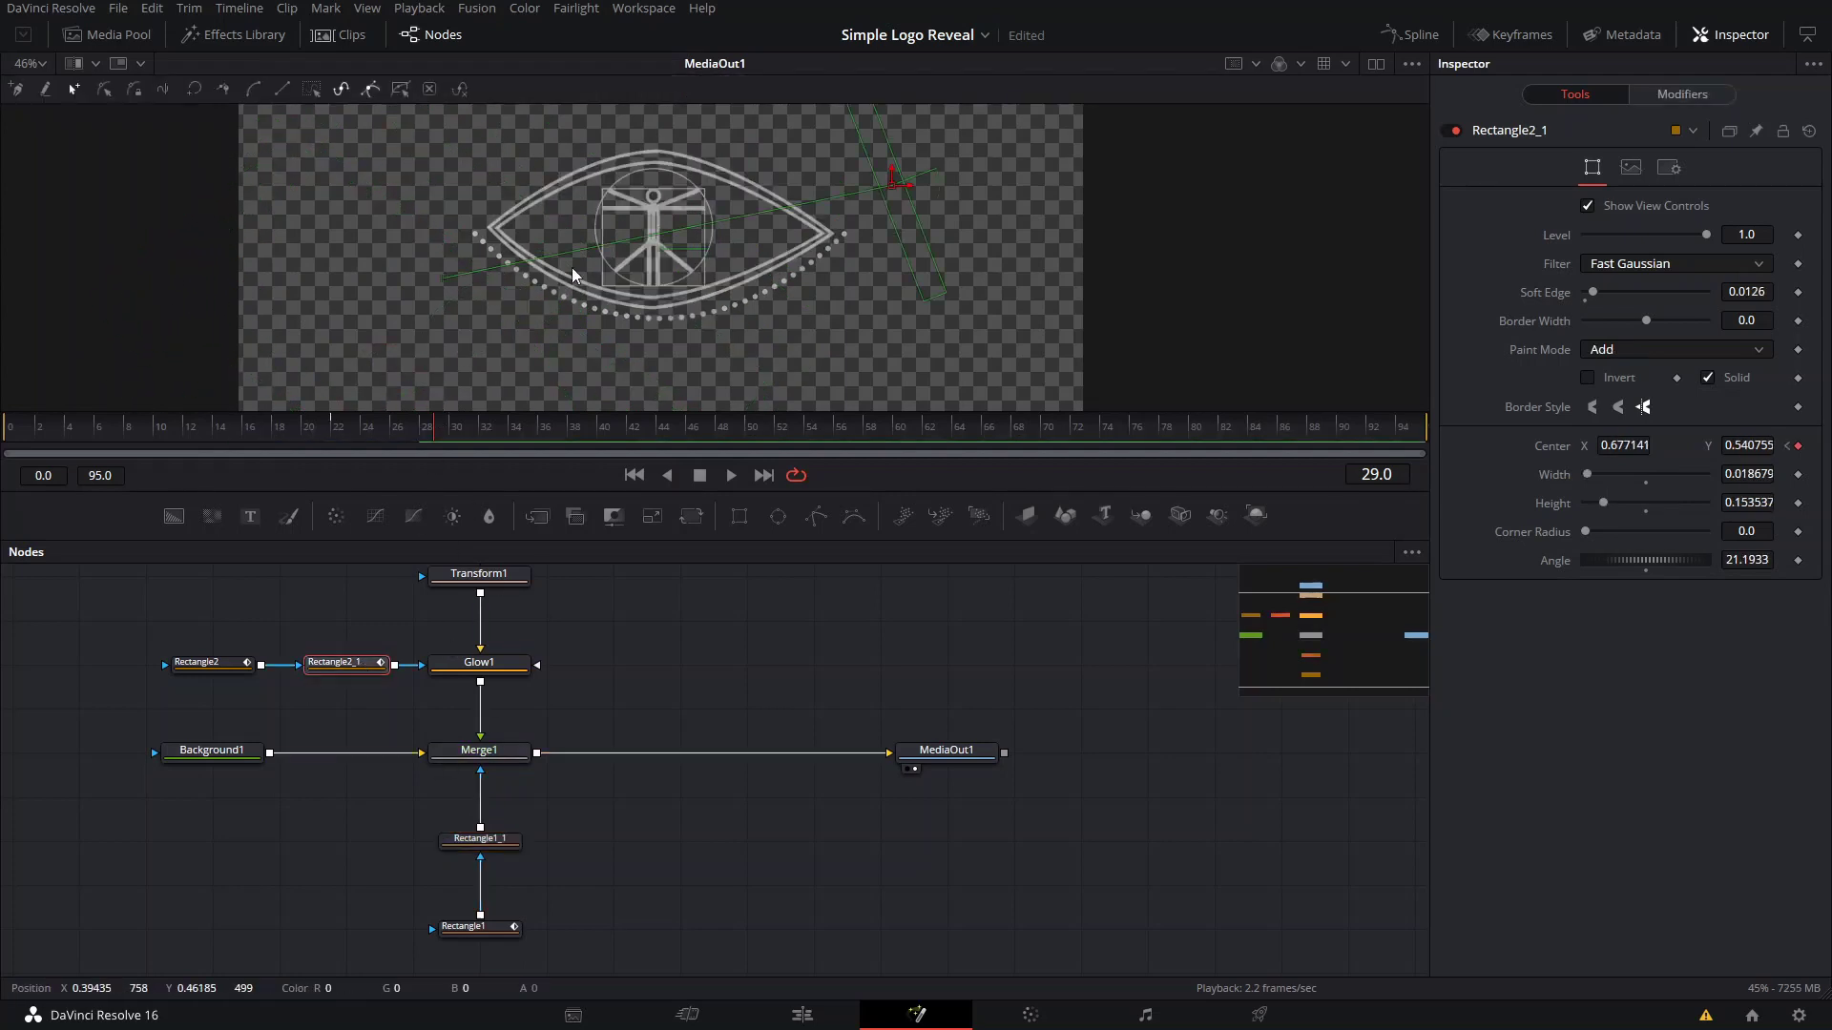
drag(634, 232, 626, 321)
ctrl+click(493, 841)
scroll(802, 235, down, 2)
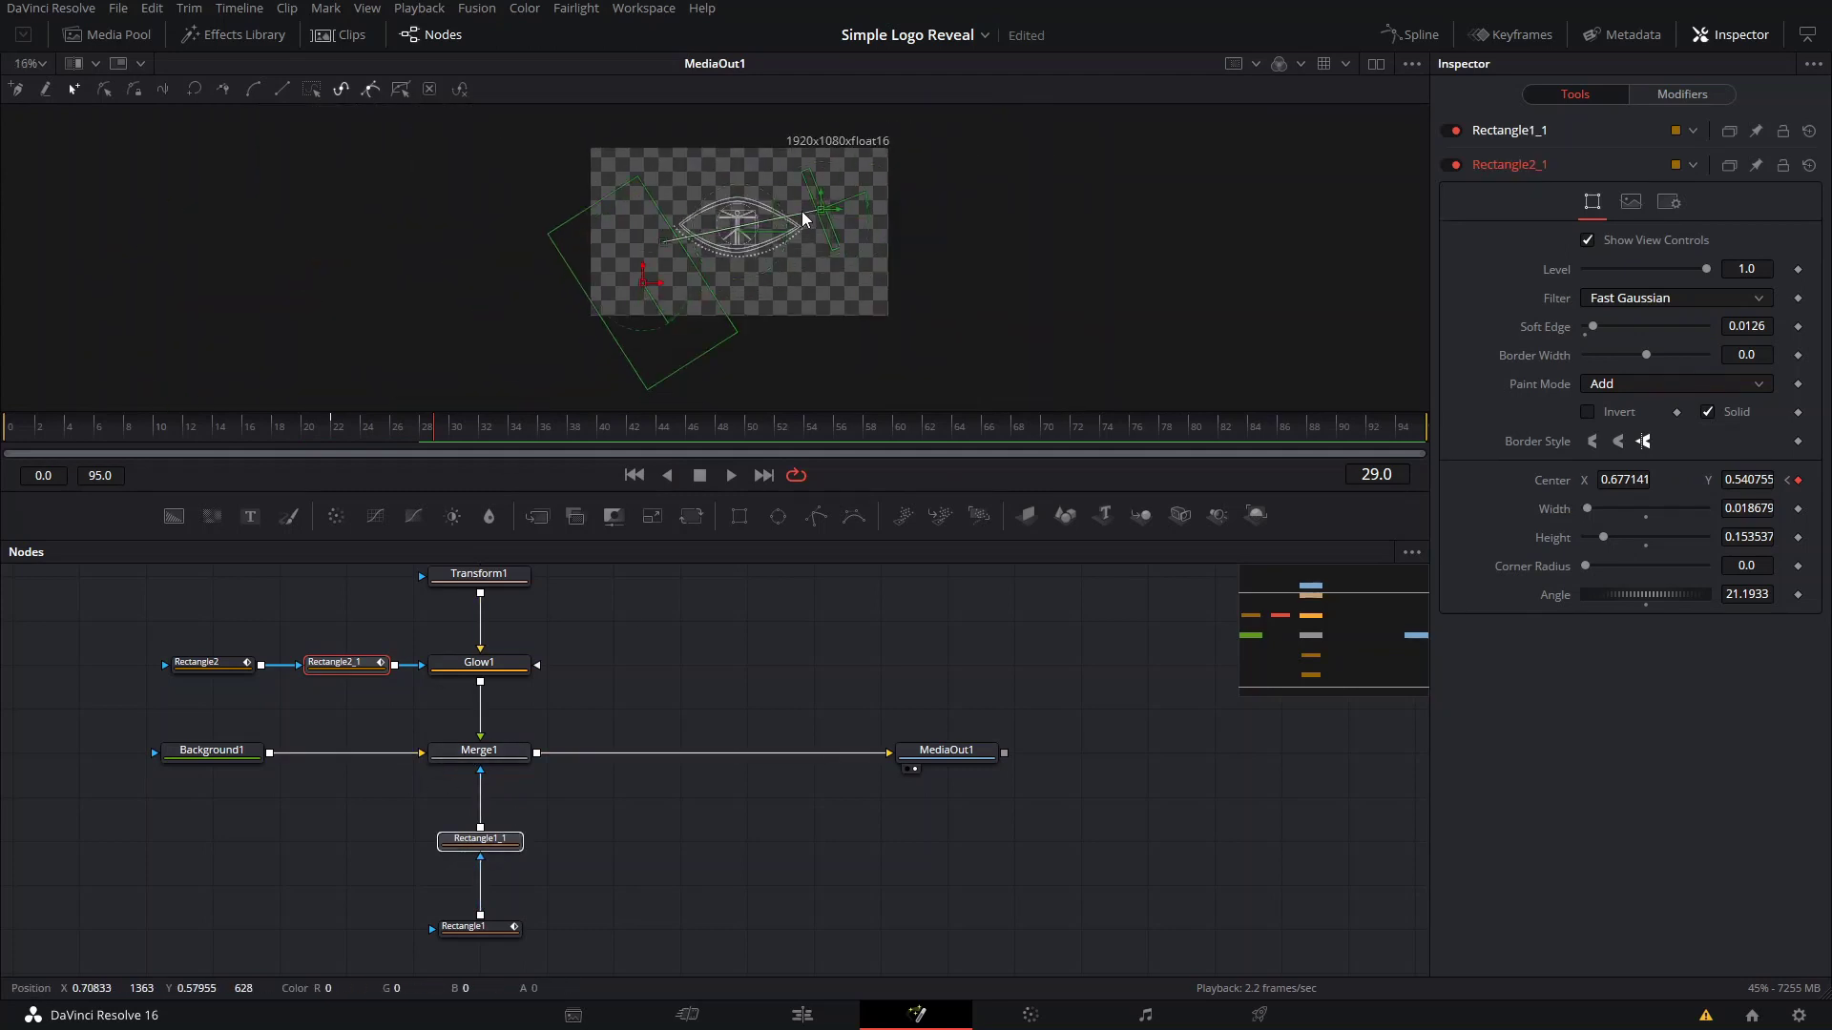
drag(624, 359, 621, 365)
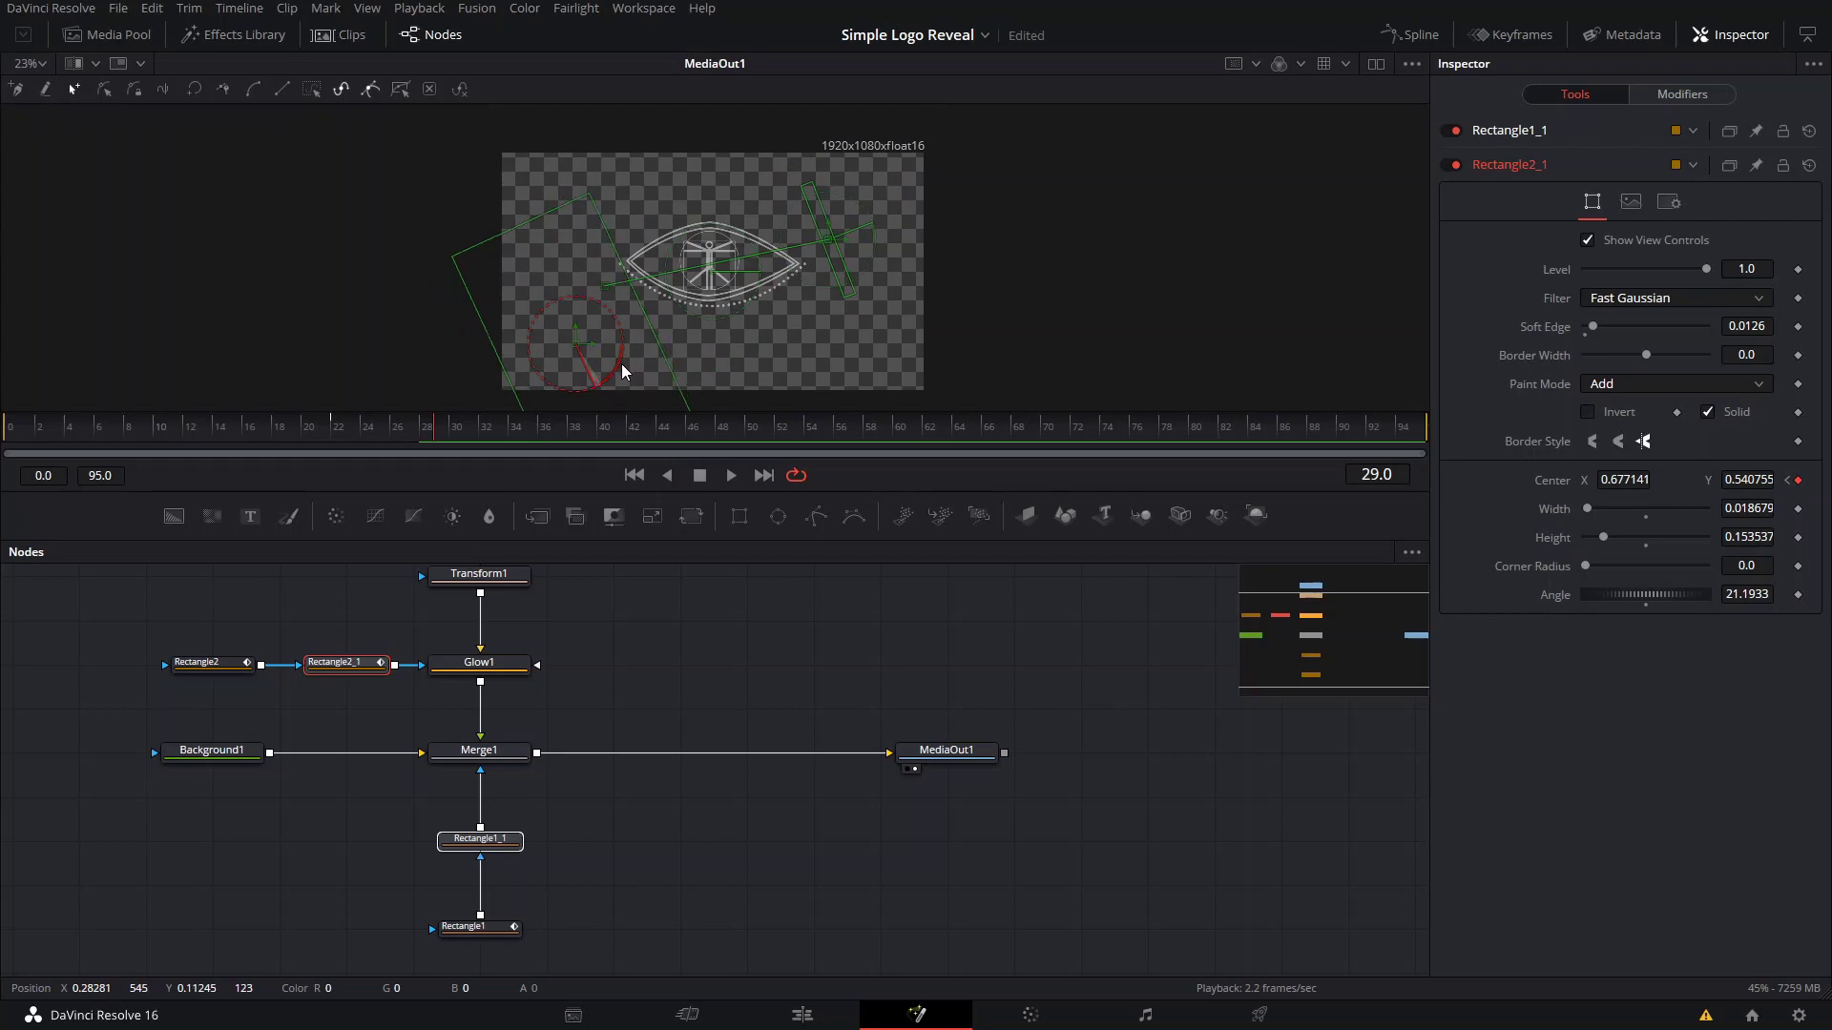
- At frame 22, position the copied mask at about X 0.086, Y 0.191 with height about 0.698 and angle about -68.78, and keyframe its center
click(353, 429)
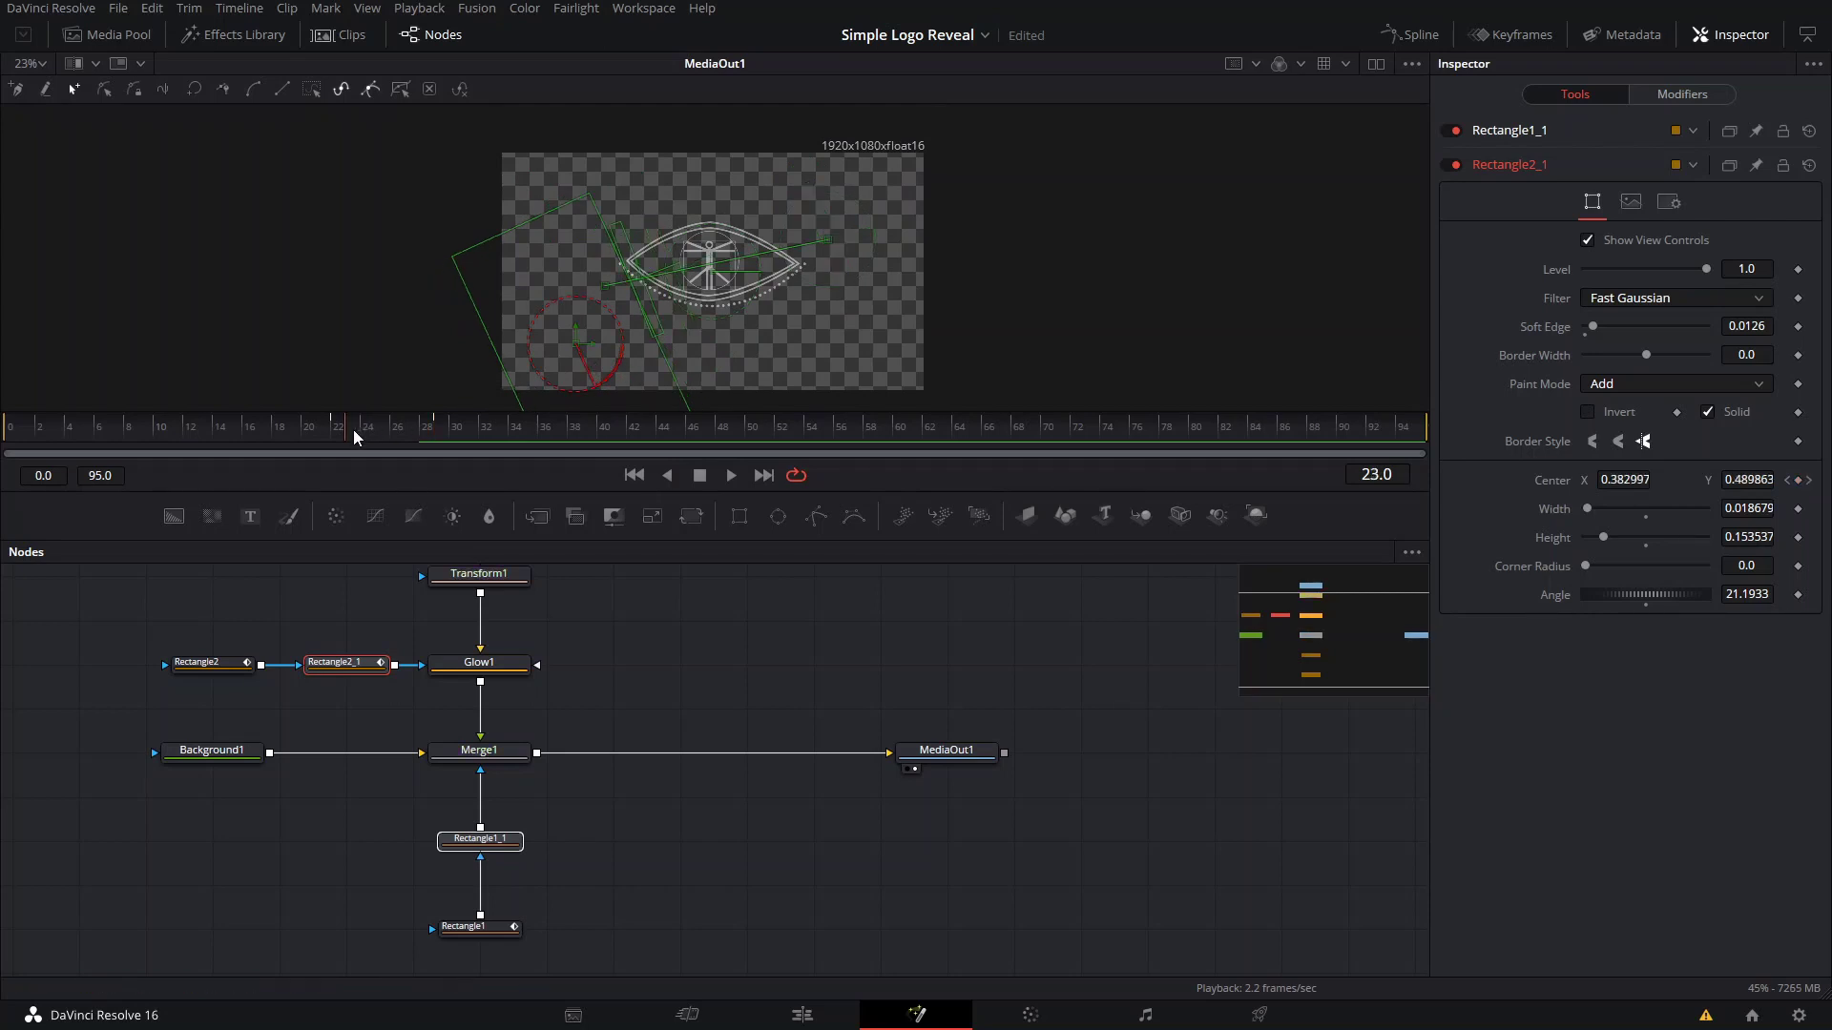
click(336, 437)
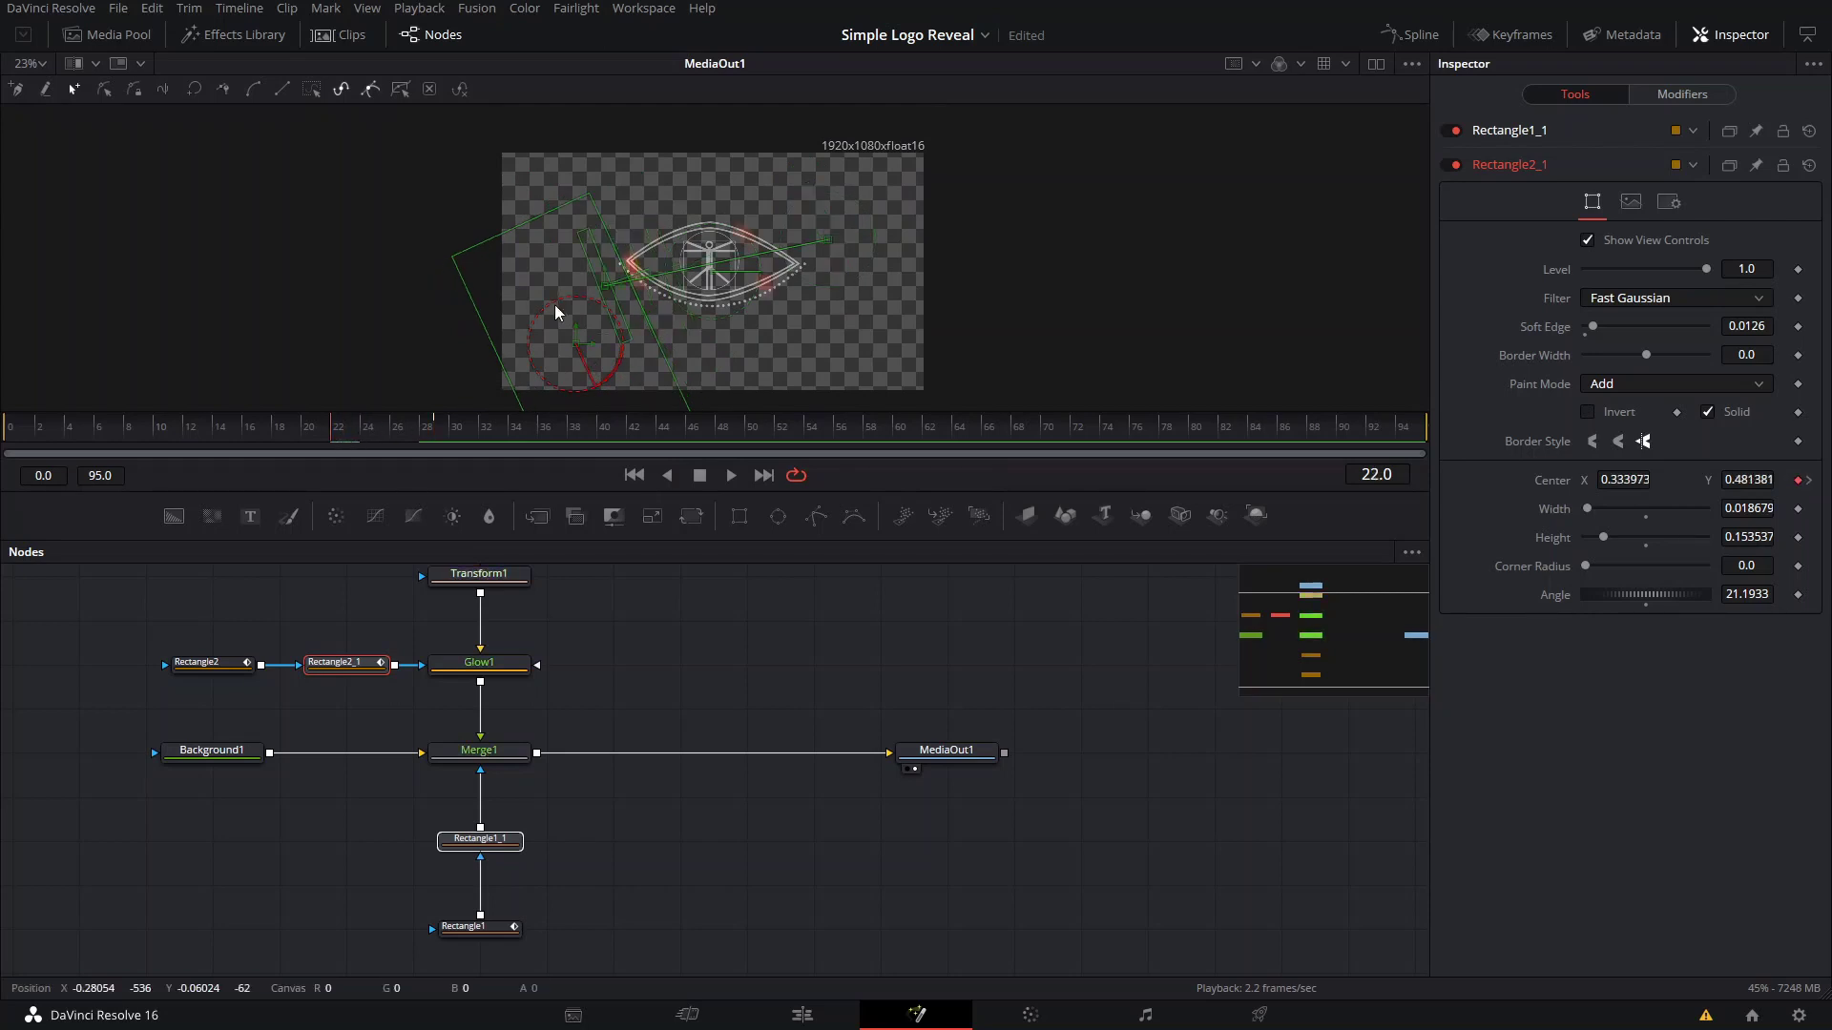
drag(603, 185, 661, 170)
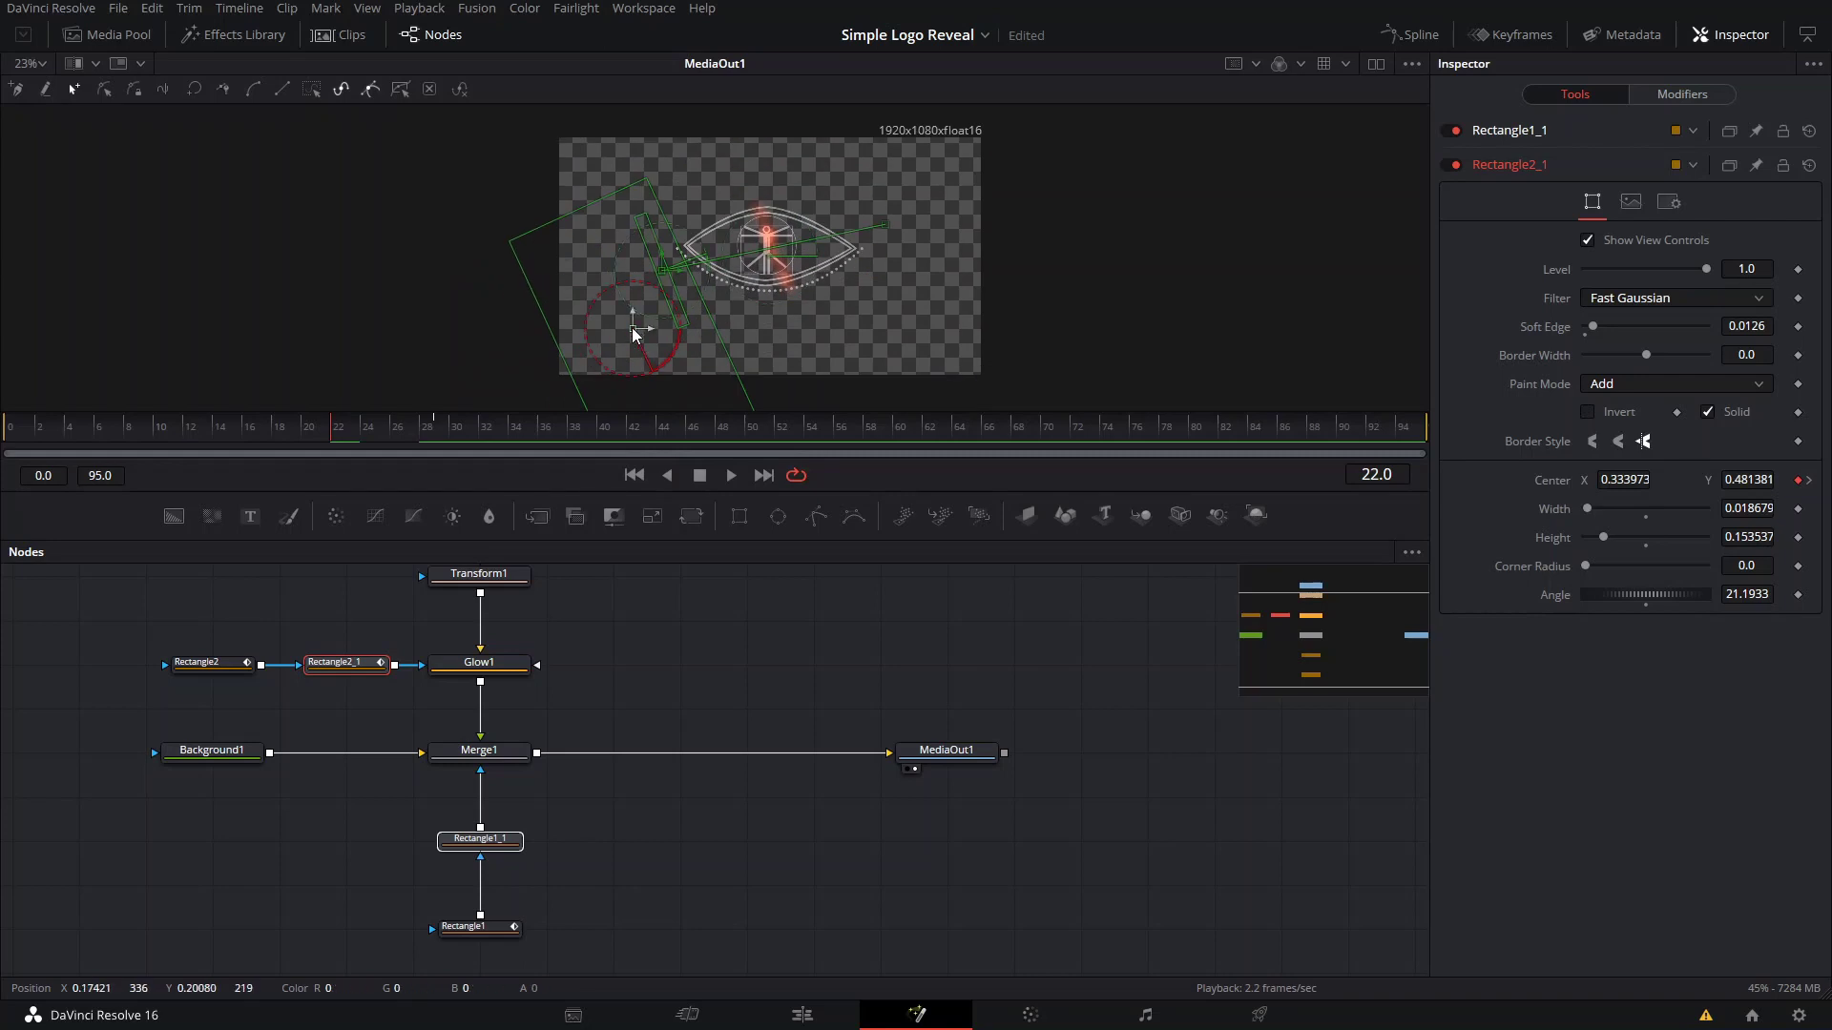
drag(643, 344, 595, 329)
drag(537, 384, 627, 366)
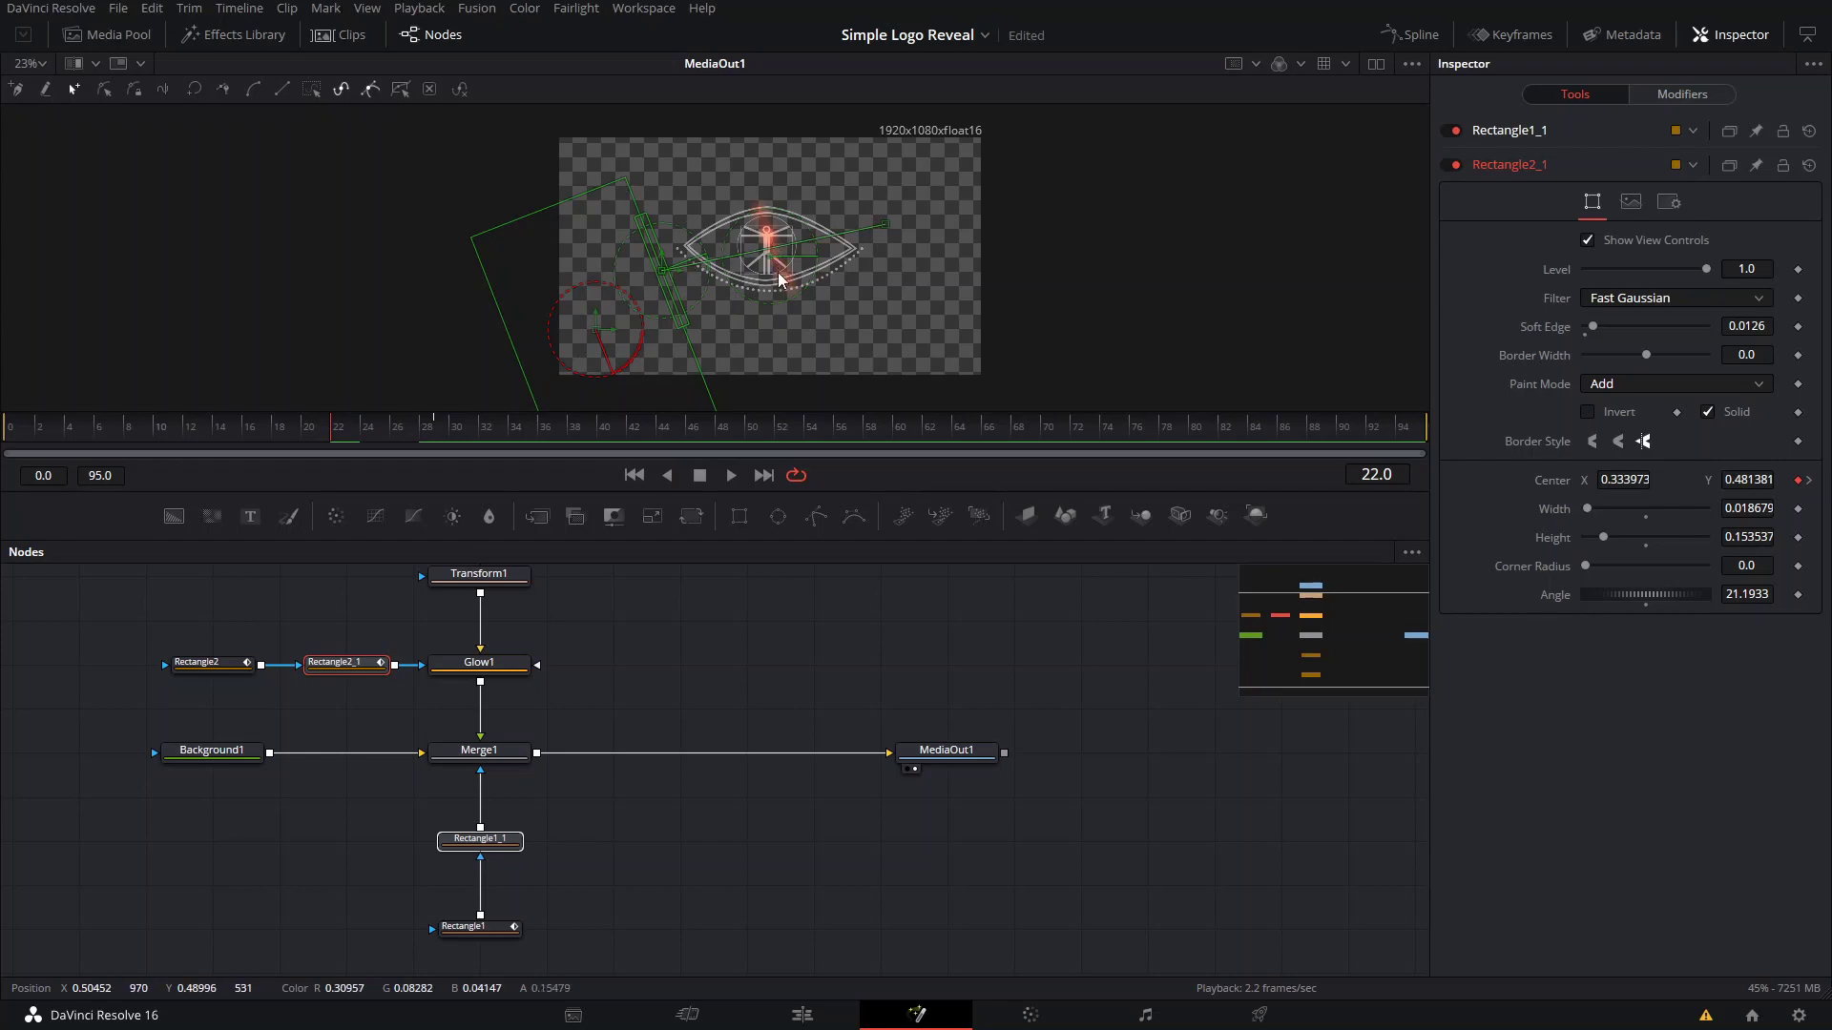
scroll(780, 282, up, 2)
drag(786, 278, 801, 299)
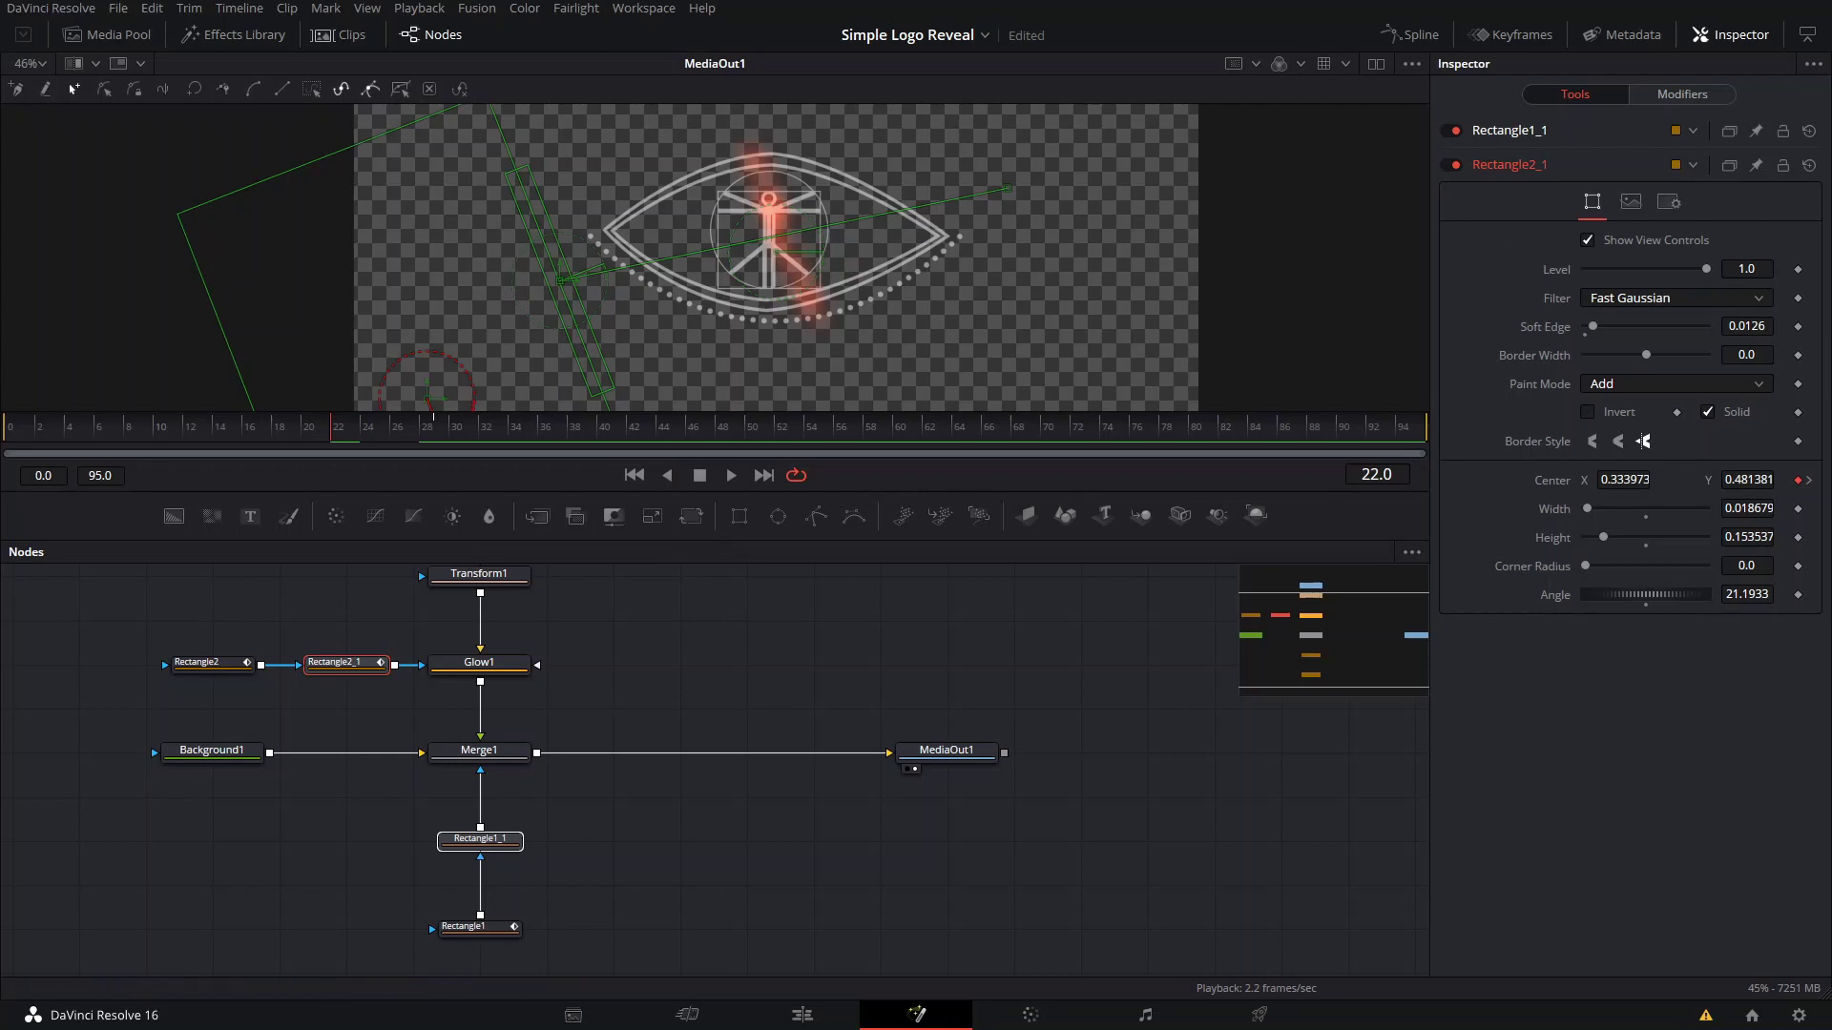
right_click(1799, 483)
click(496, 851)
click(496, 851)
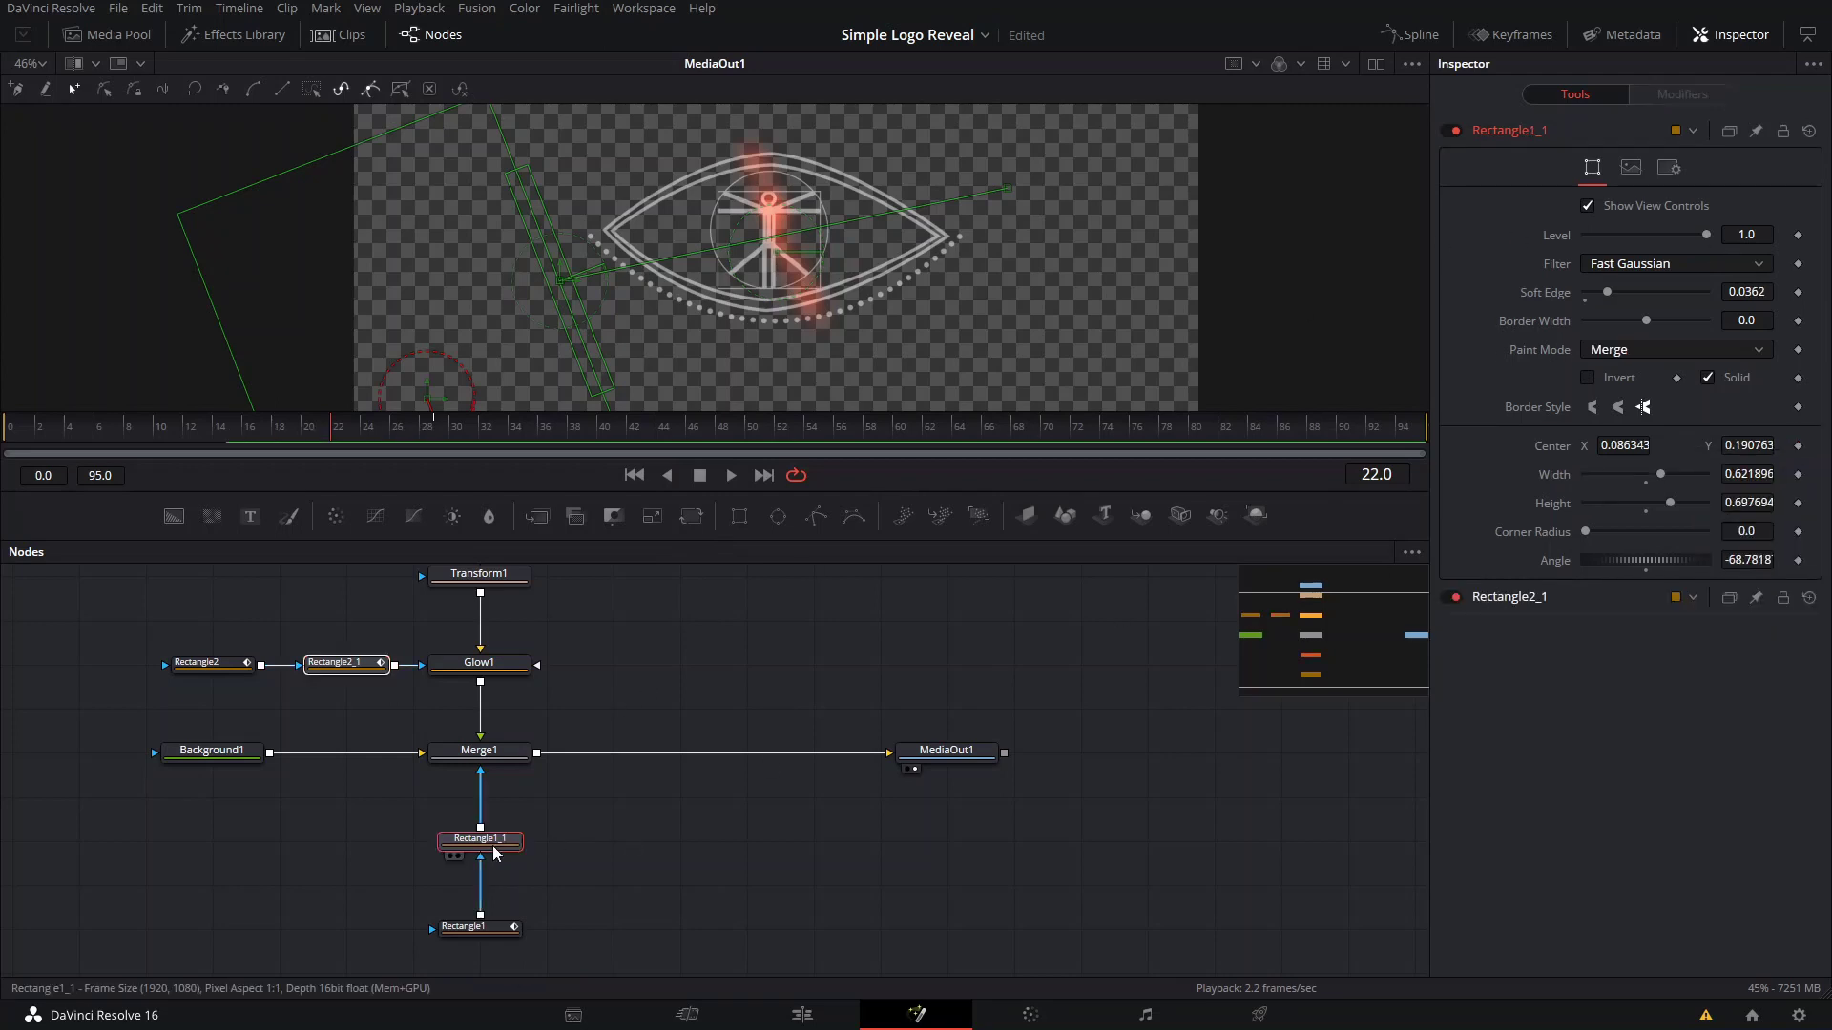
click(1799, 446)
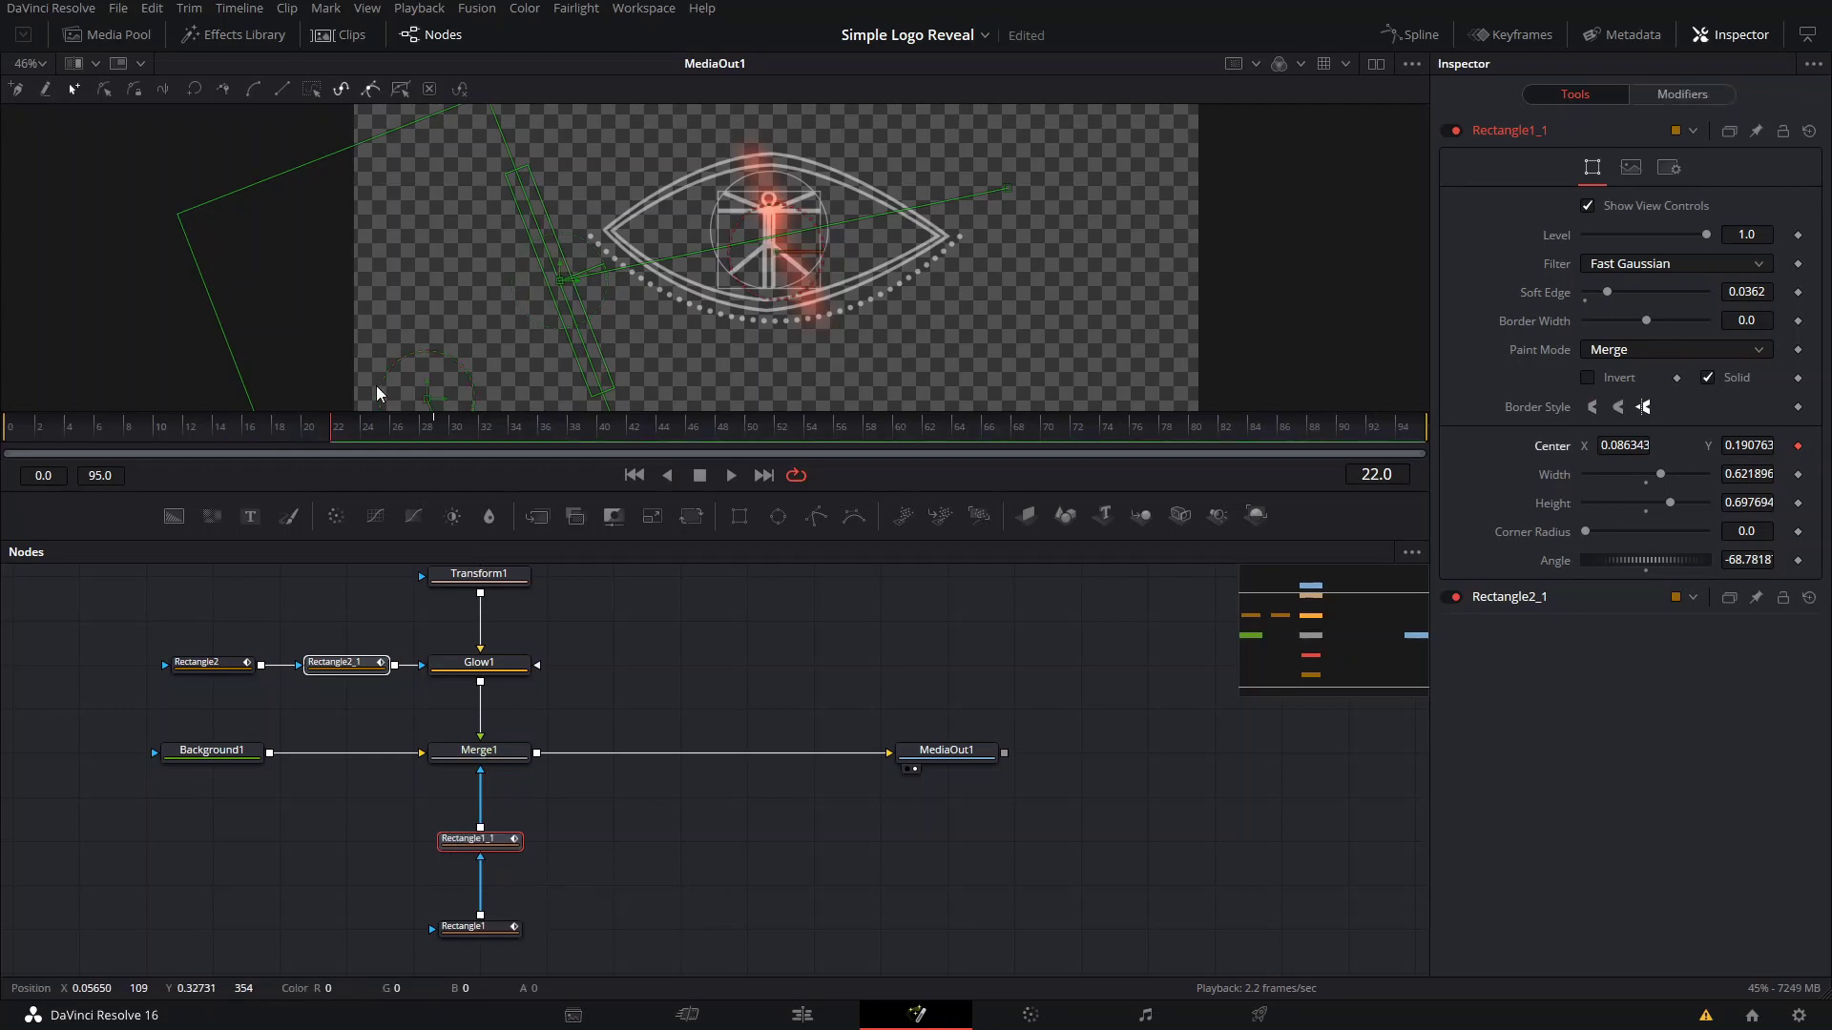
- At frame 29, move the copied mask over the logo to about X 0.516, Y 0.402 and enlarge its height to about 0.955
key(Right)
key(Right)
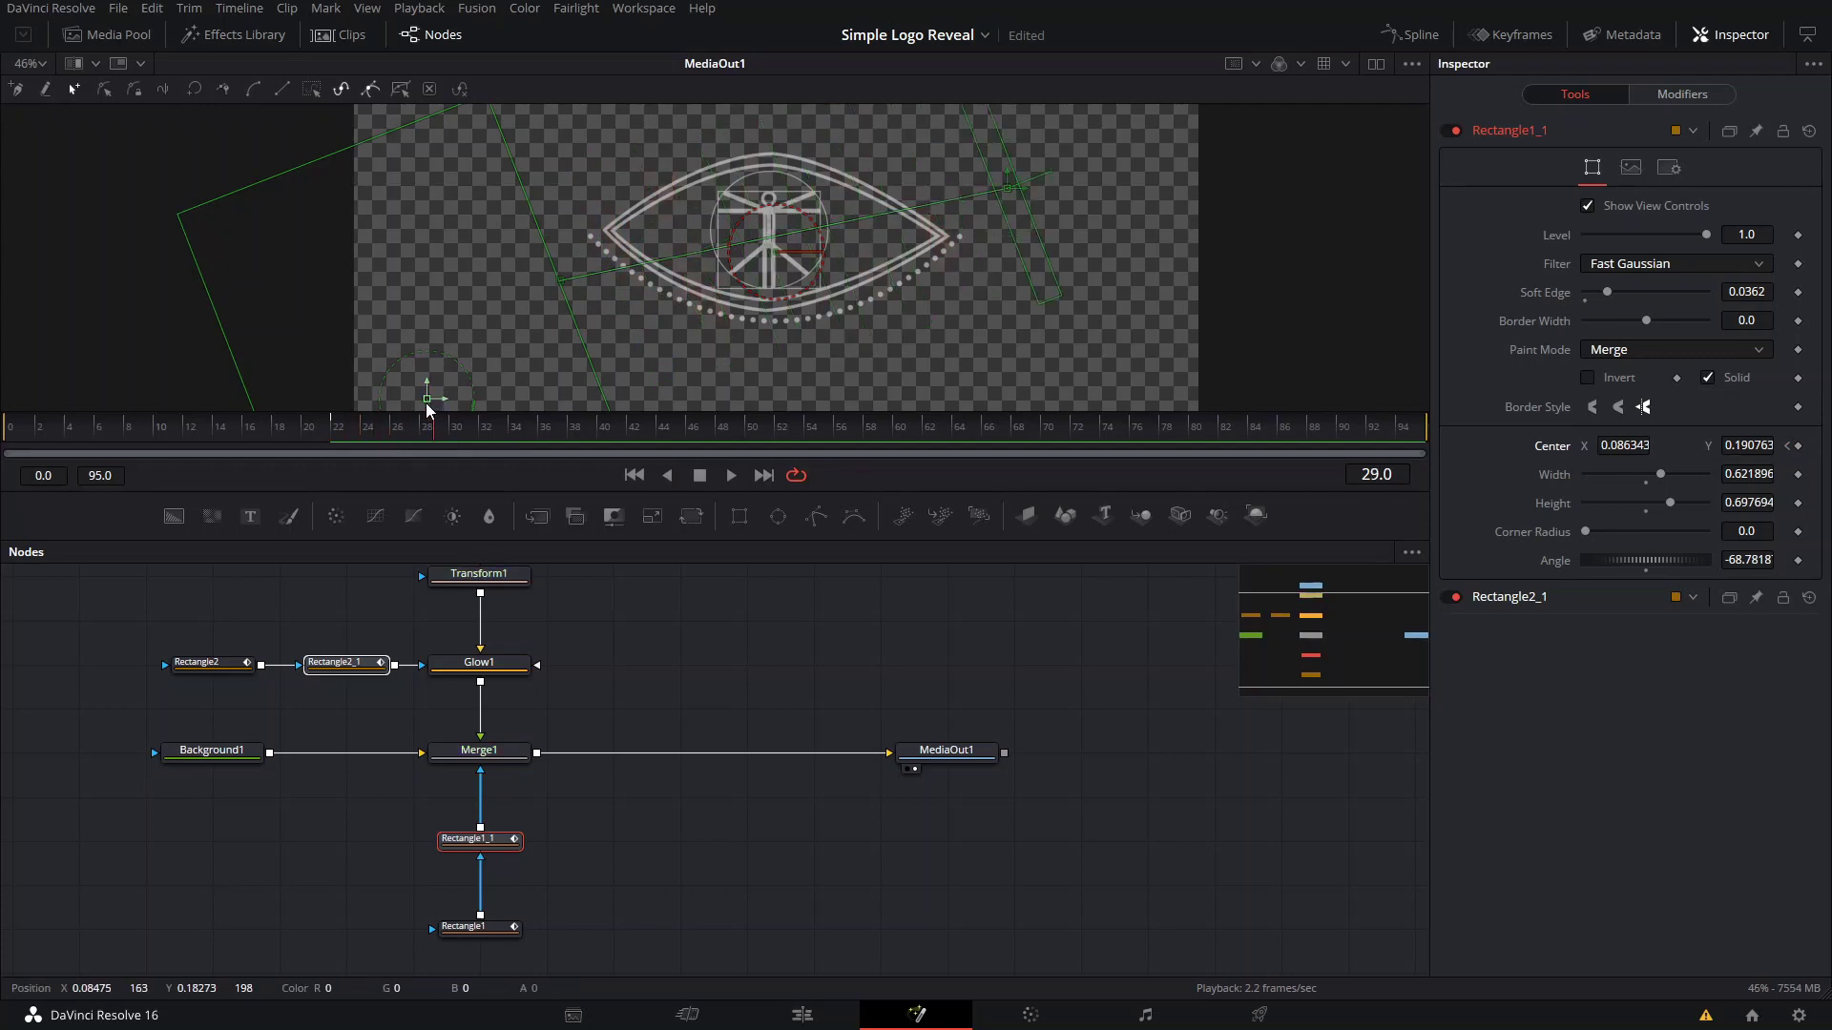
drag(428, 399, 608, 380)
drag(826, 314, 786, 297)
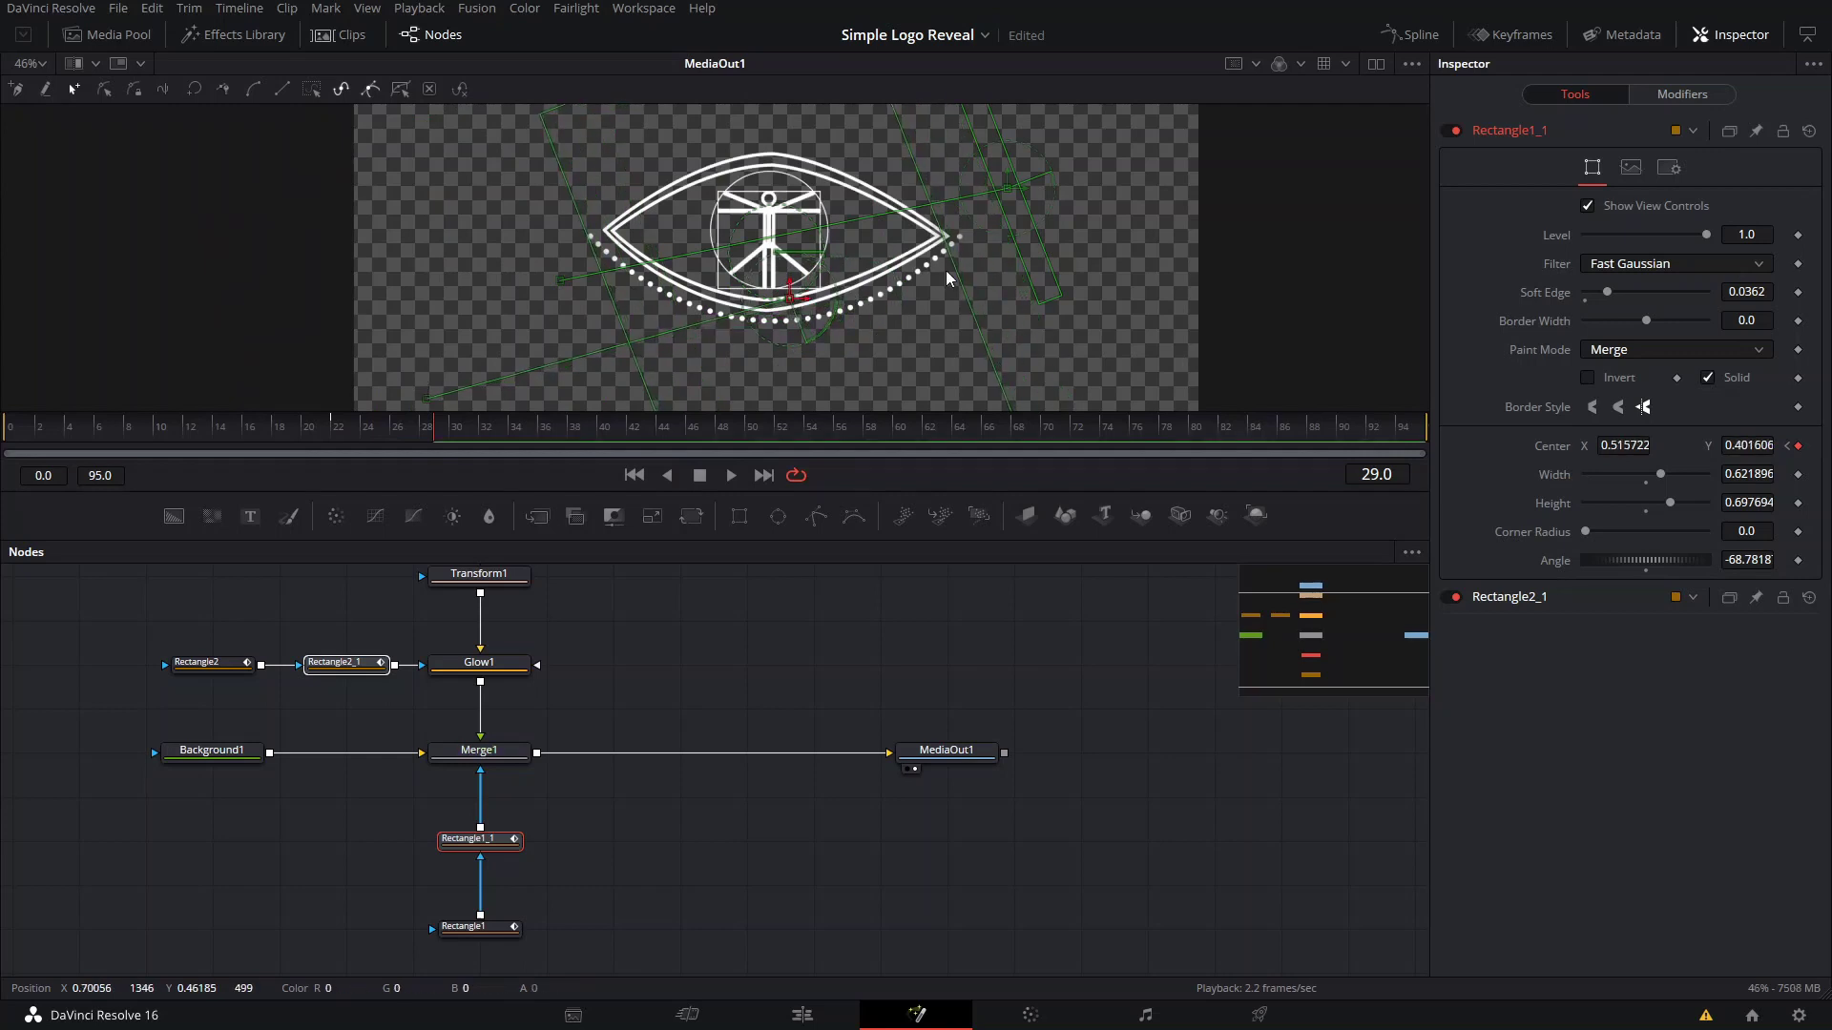
drag(947, 271, 1010, 251)
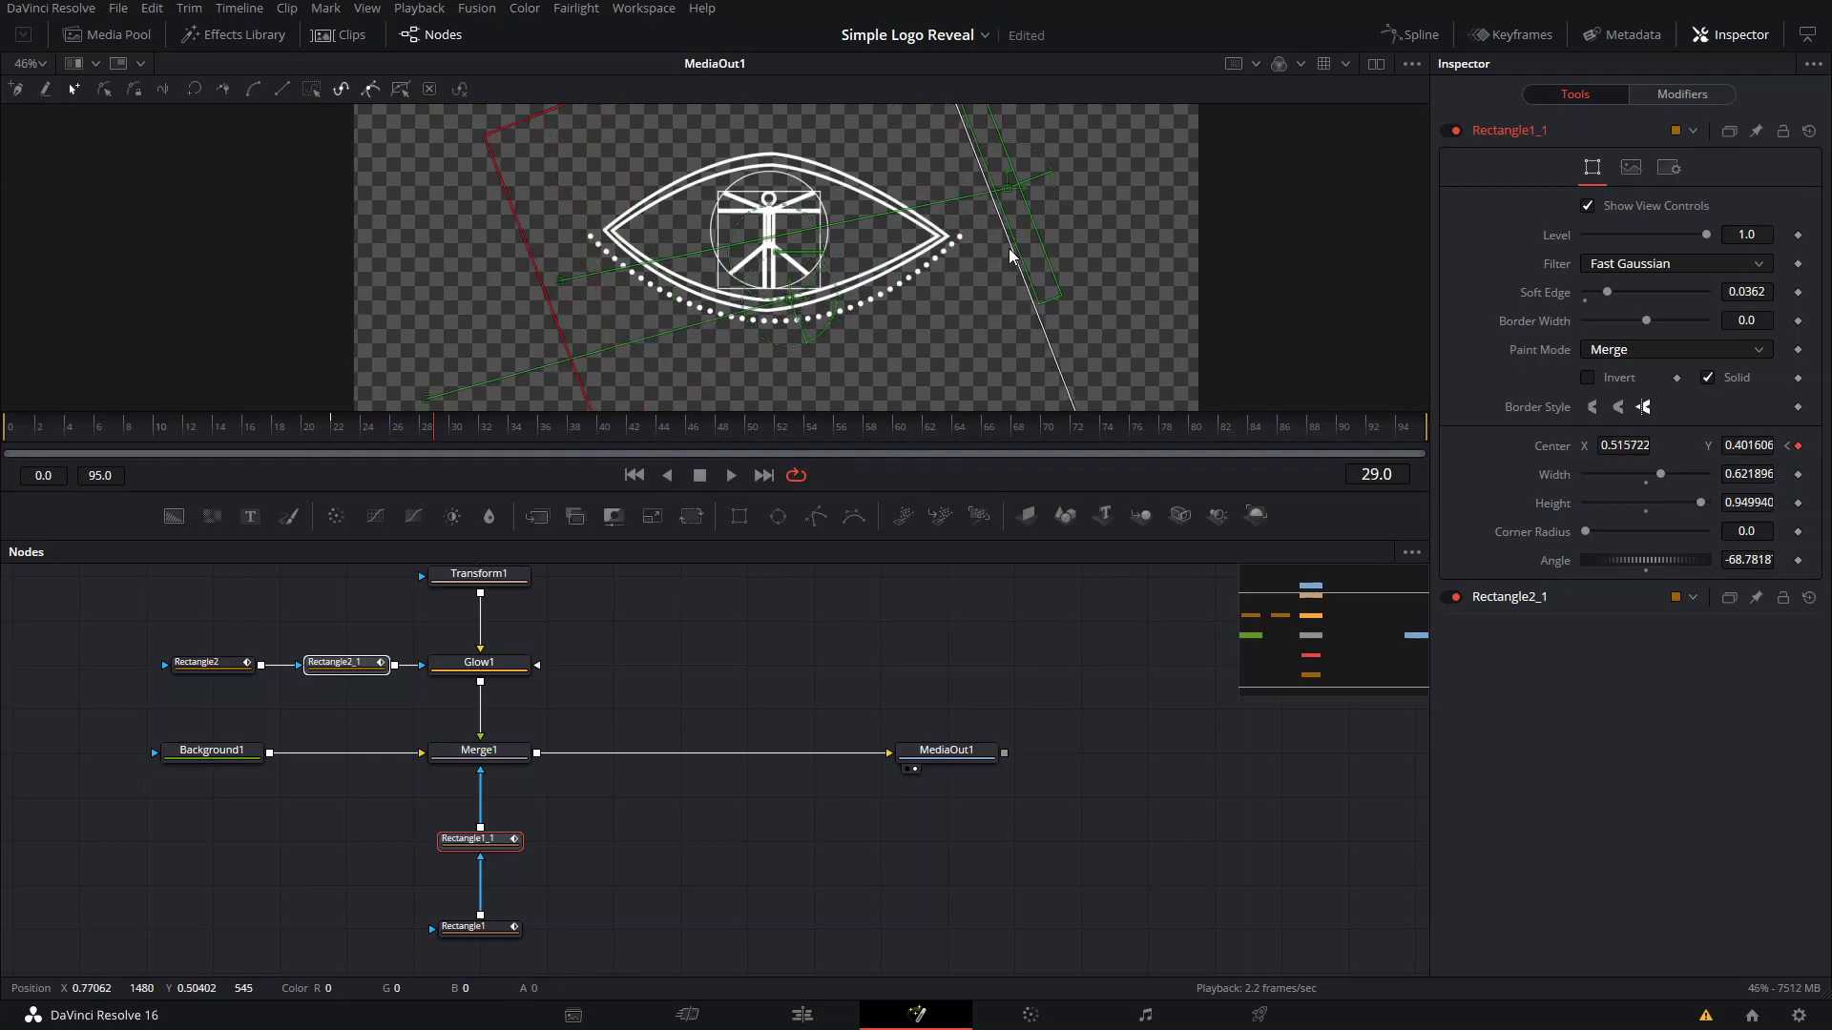
- Align the copied mask's edge with the second glow streak at frames 27 and 26, placing it at about X 0.398, Y 0.363 at frame 27
key(Left)
key(Left)
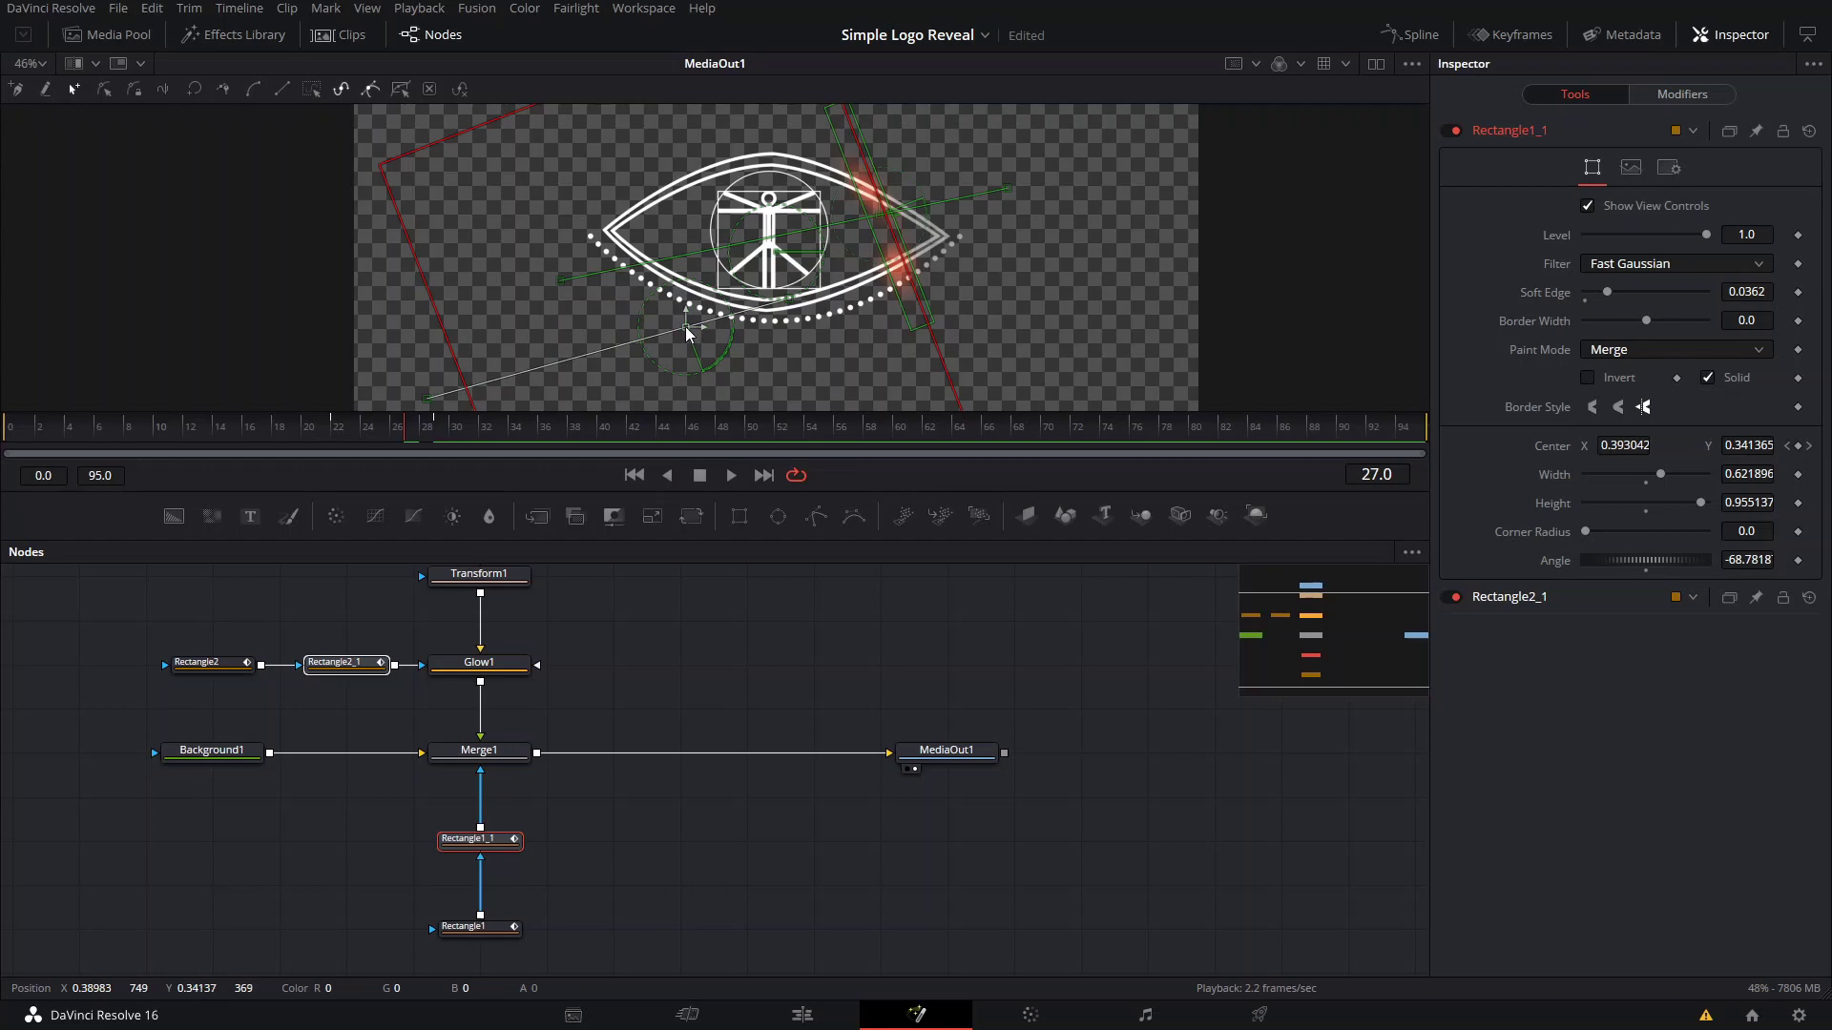
mouse_move(687, 332)
mouse_down()
mouse_move(666, 330)
mouse_move(691, 316)
mouse_up()
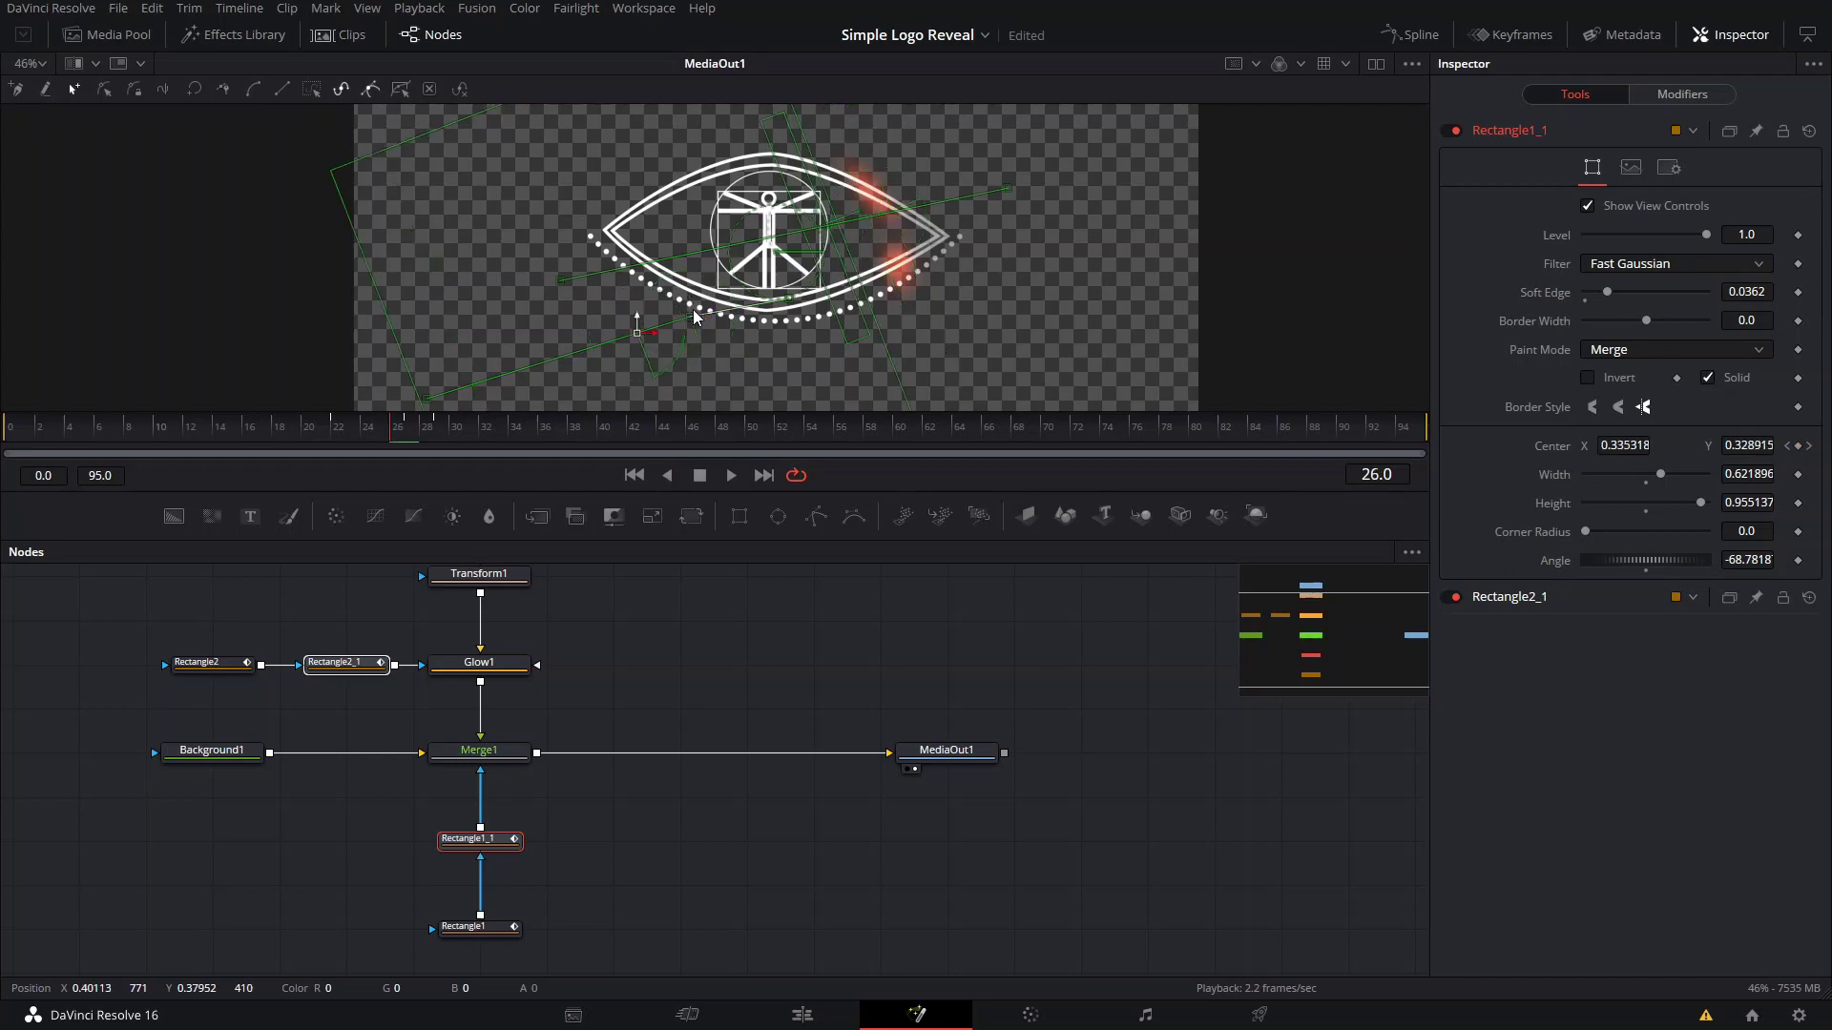
key(Left)
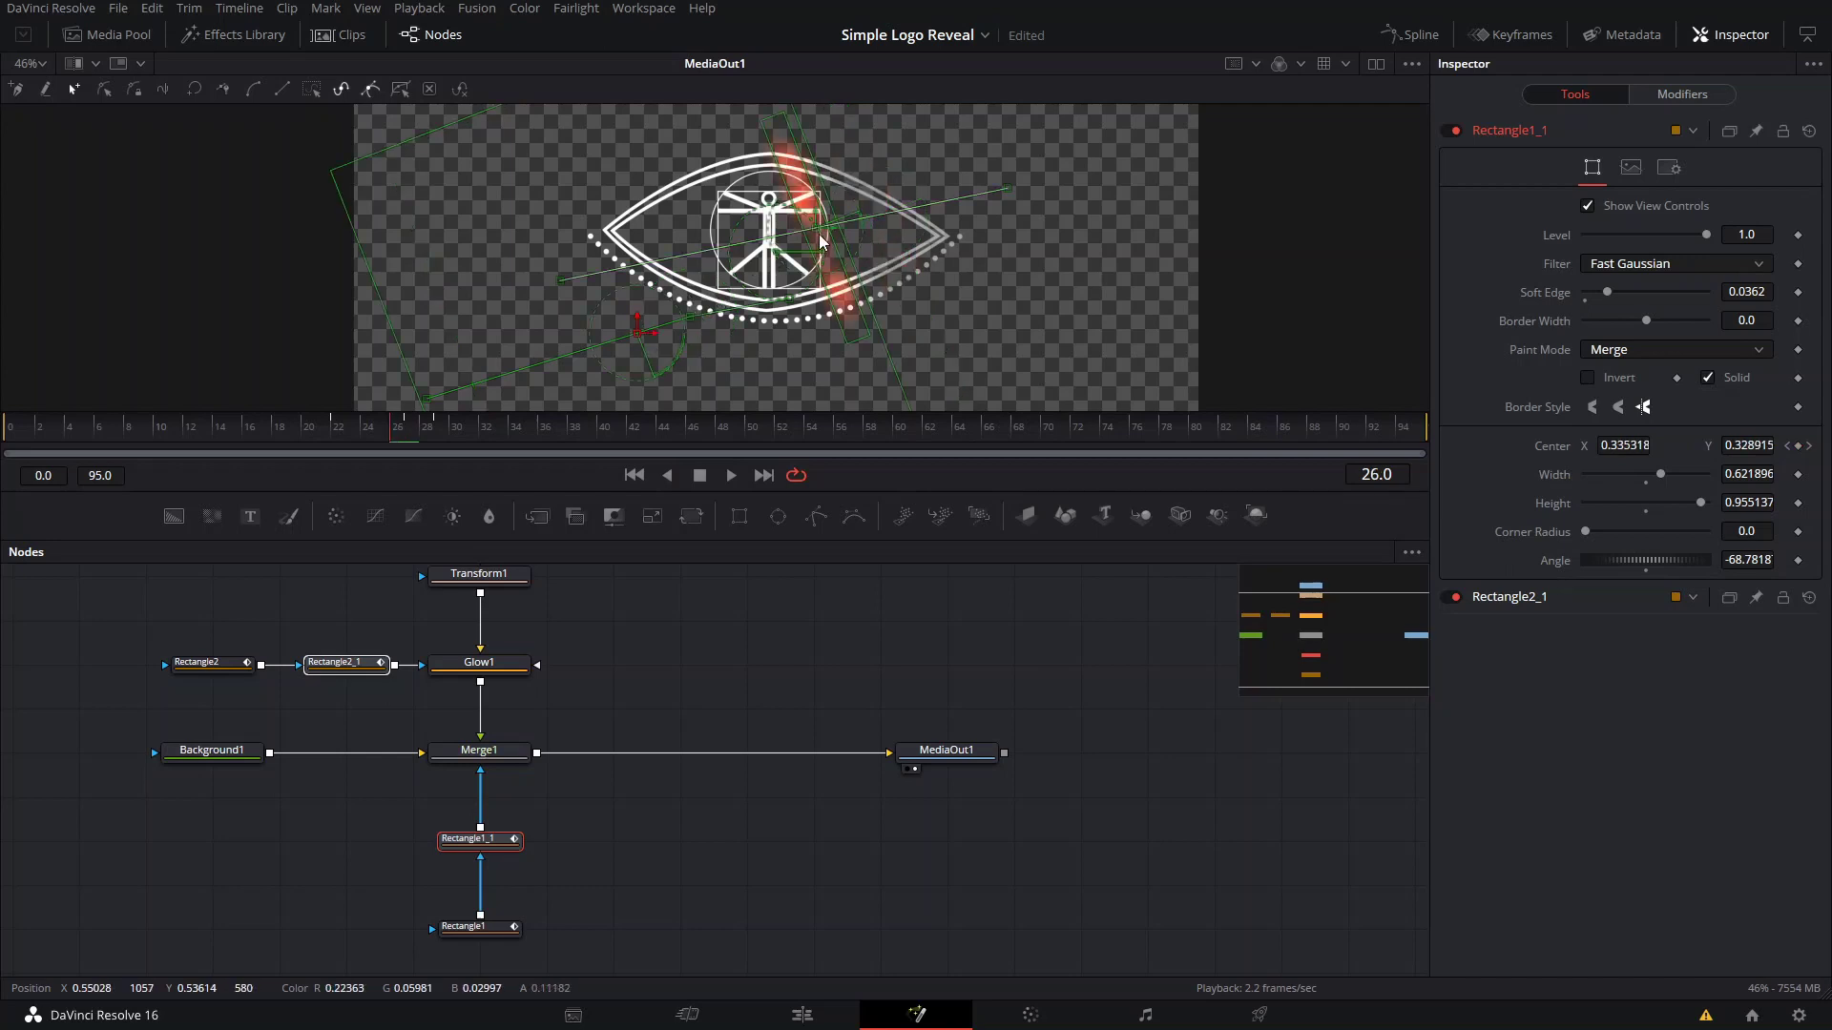
drag(815, 230, 806, 229)
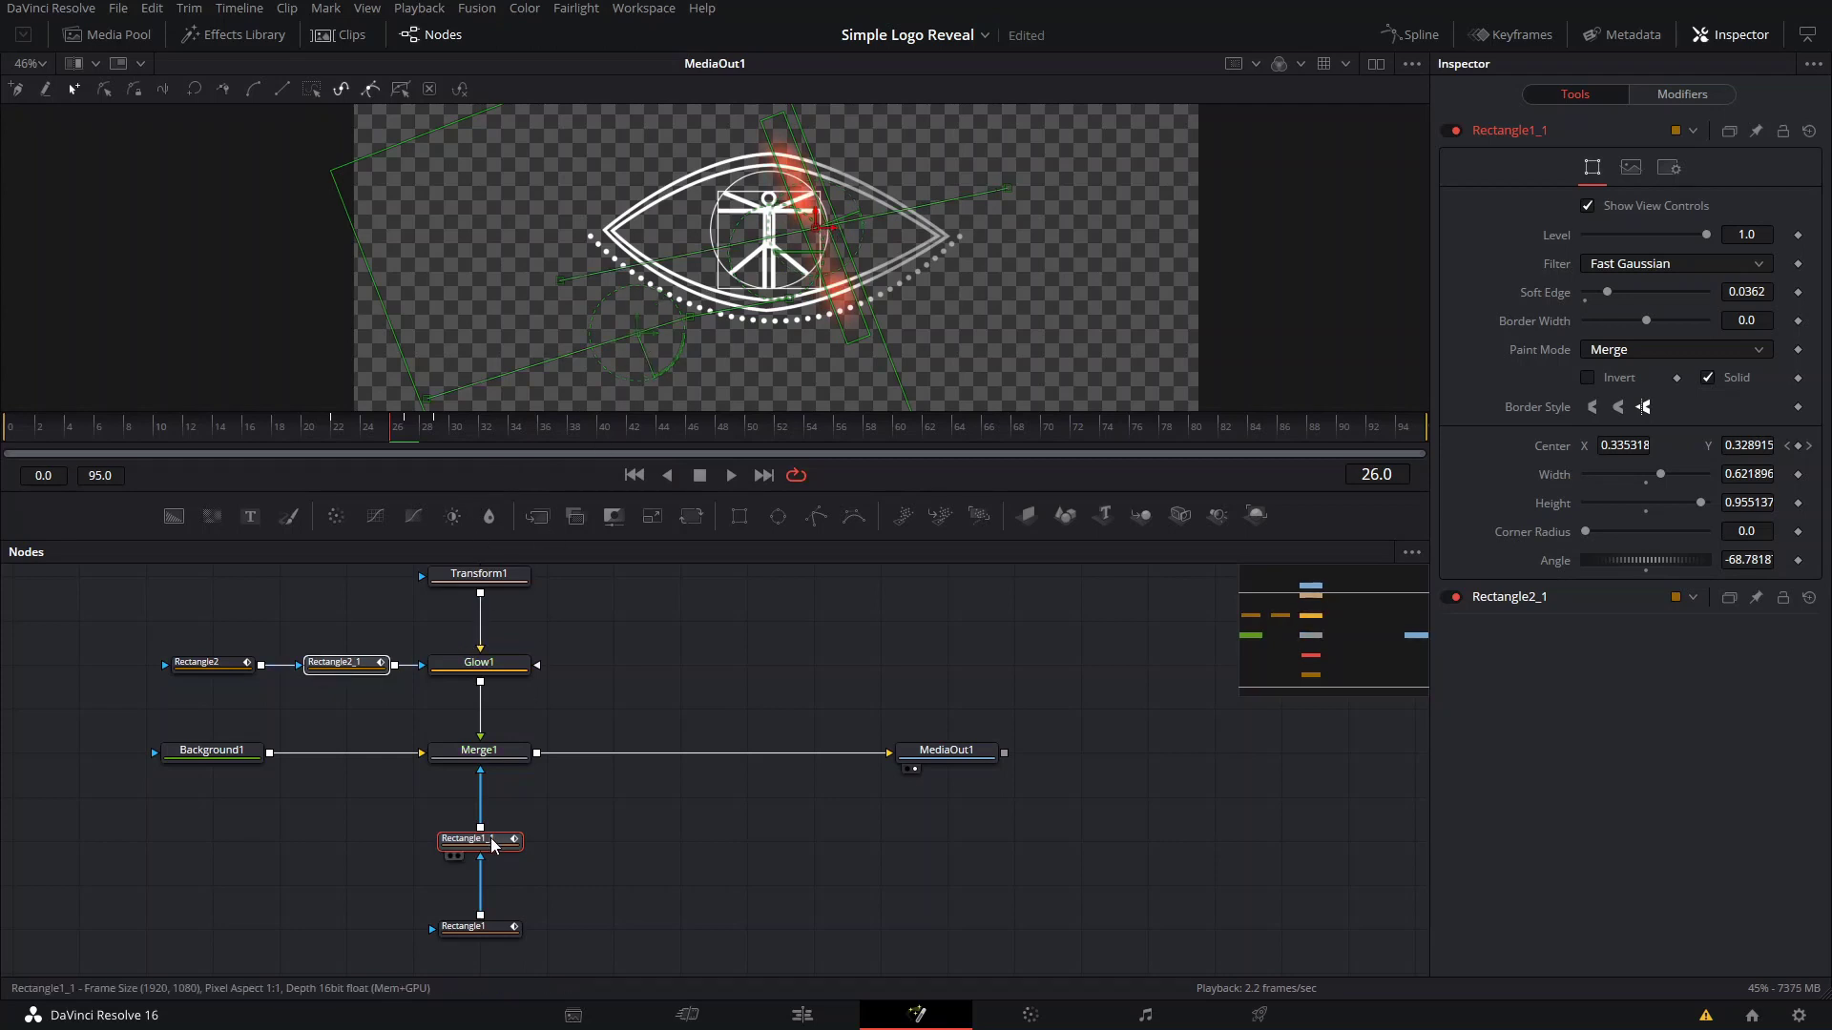
drag(637, 333, 629, 331)
- Pull the copied mask back behind the streak on the earlier frames, placing it at about X 0.039, Y 0.159 at frame 22
key(Left)
key(Left)
key(Left)
drag(528, 365, 447, 392)
key(Left)
drag(427, 398, 386, 413)
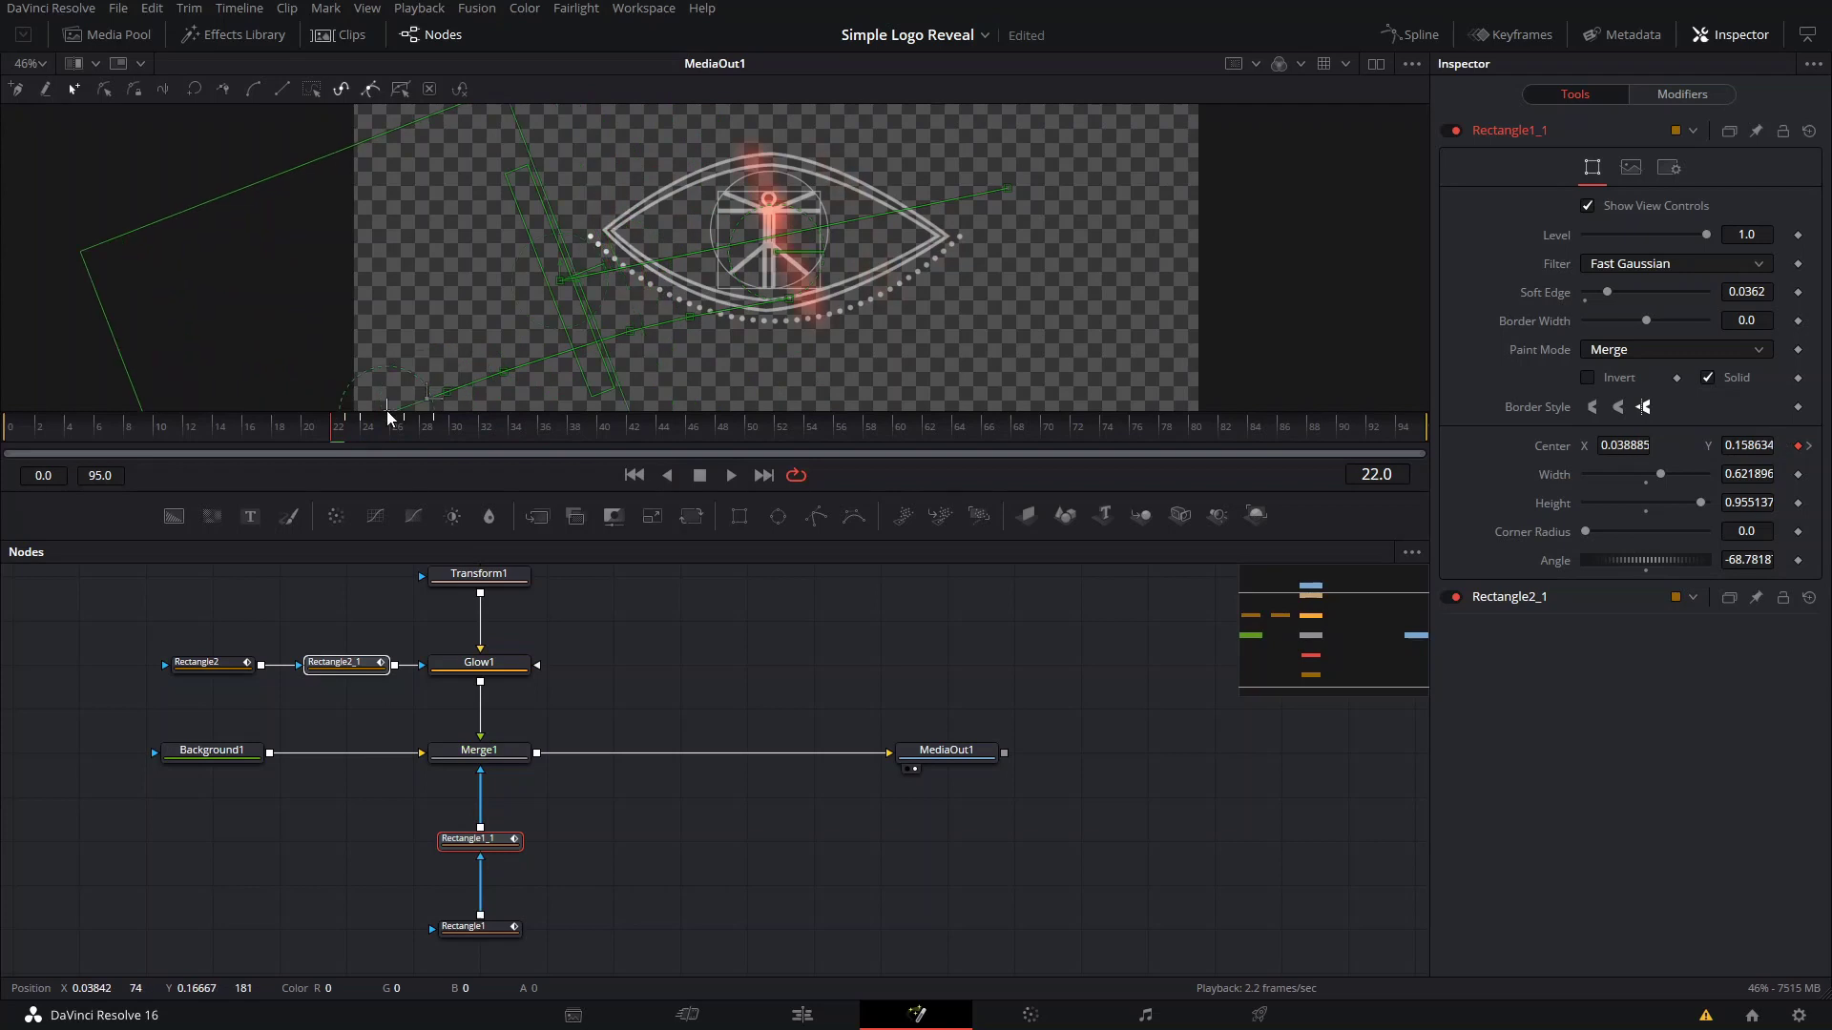
- Step forward to frame 28 to check the mask against the streak, and save the project
key(Right)
key(Right)
key(Right)
key(Right)
key(Right)
key(Right)
scroll(744, 286, down, 3)
key(ctrl+s)
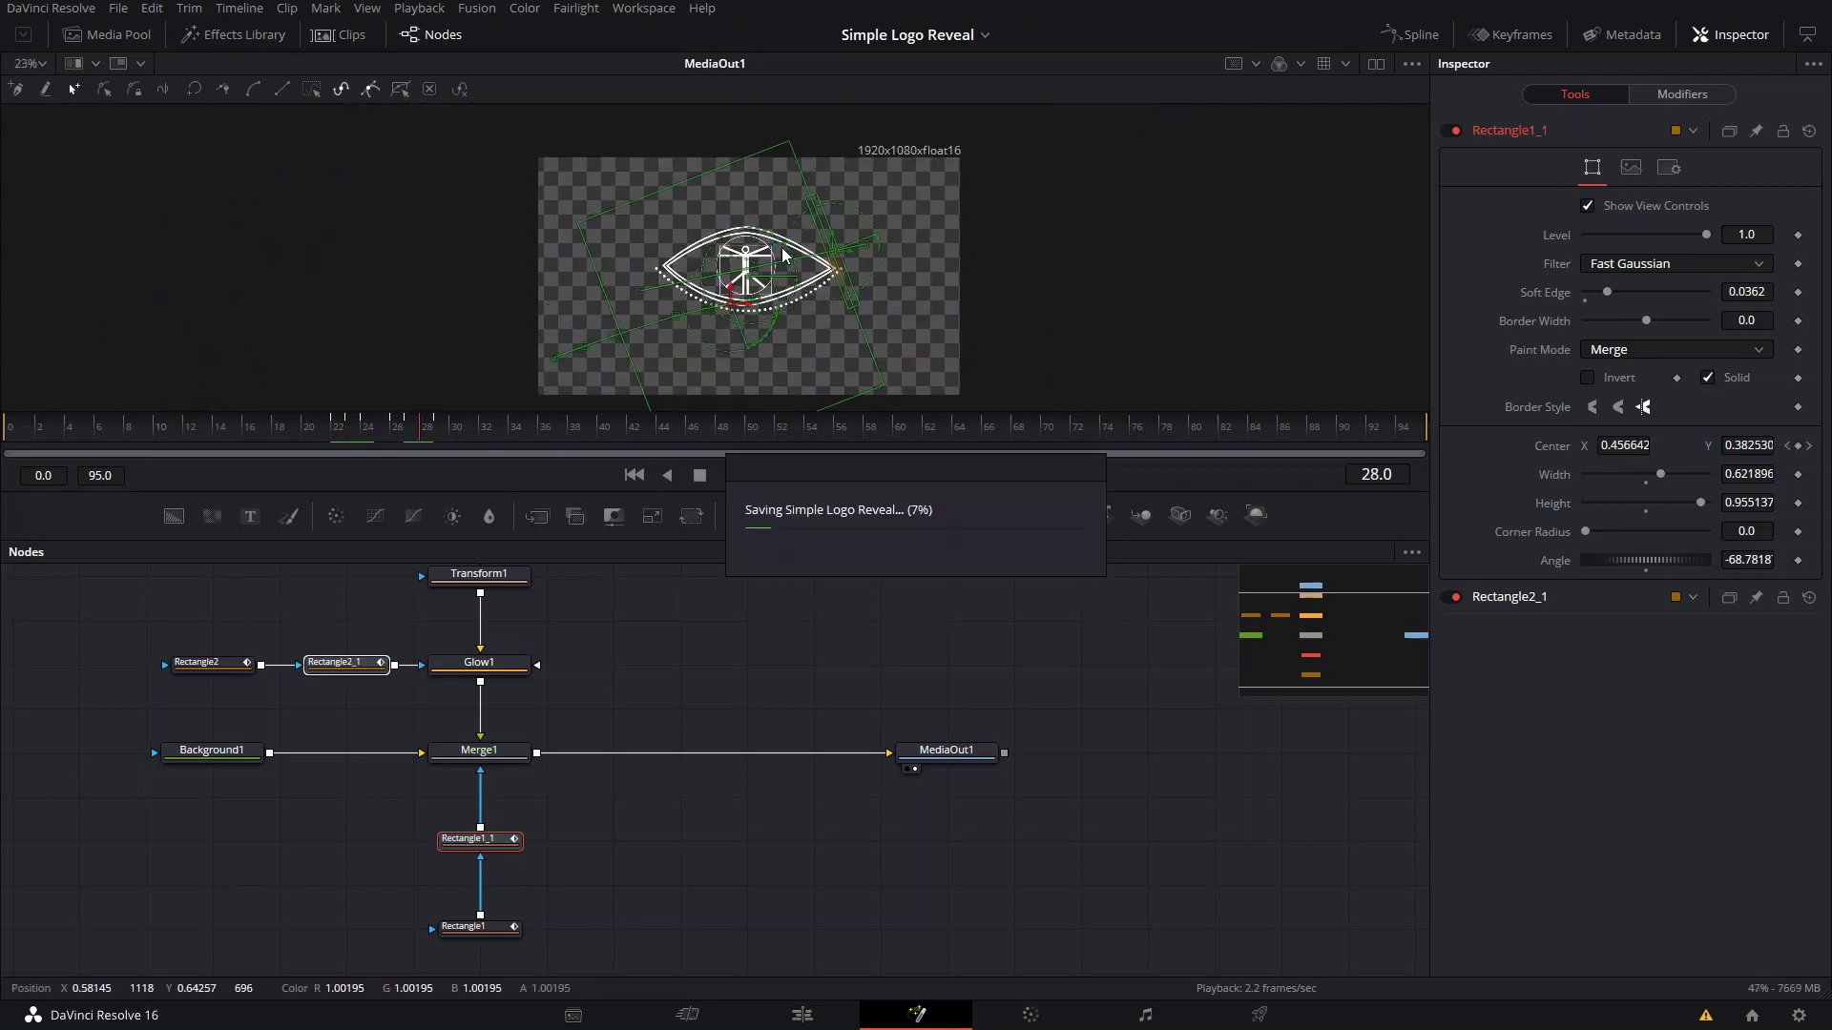
- Deselect the nodes and play the logo reveal from frame 3 until both streaks have passed
click(723, 624)
click(50, 425)
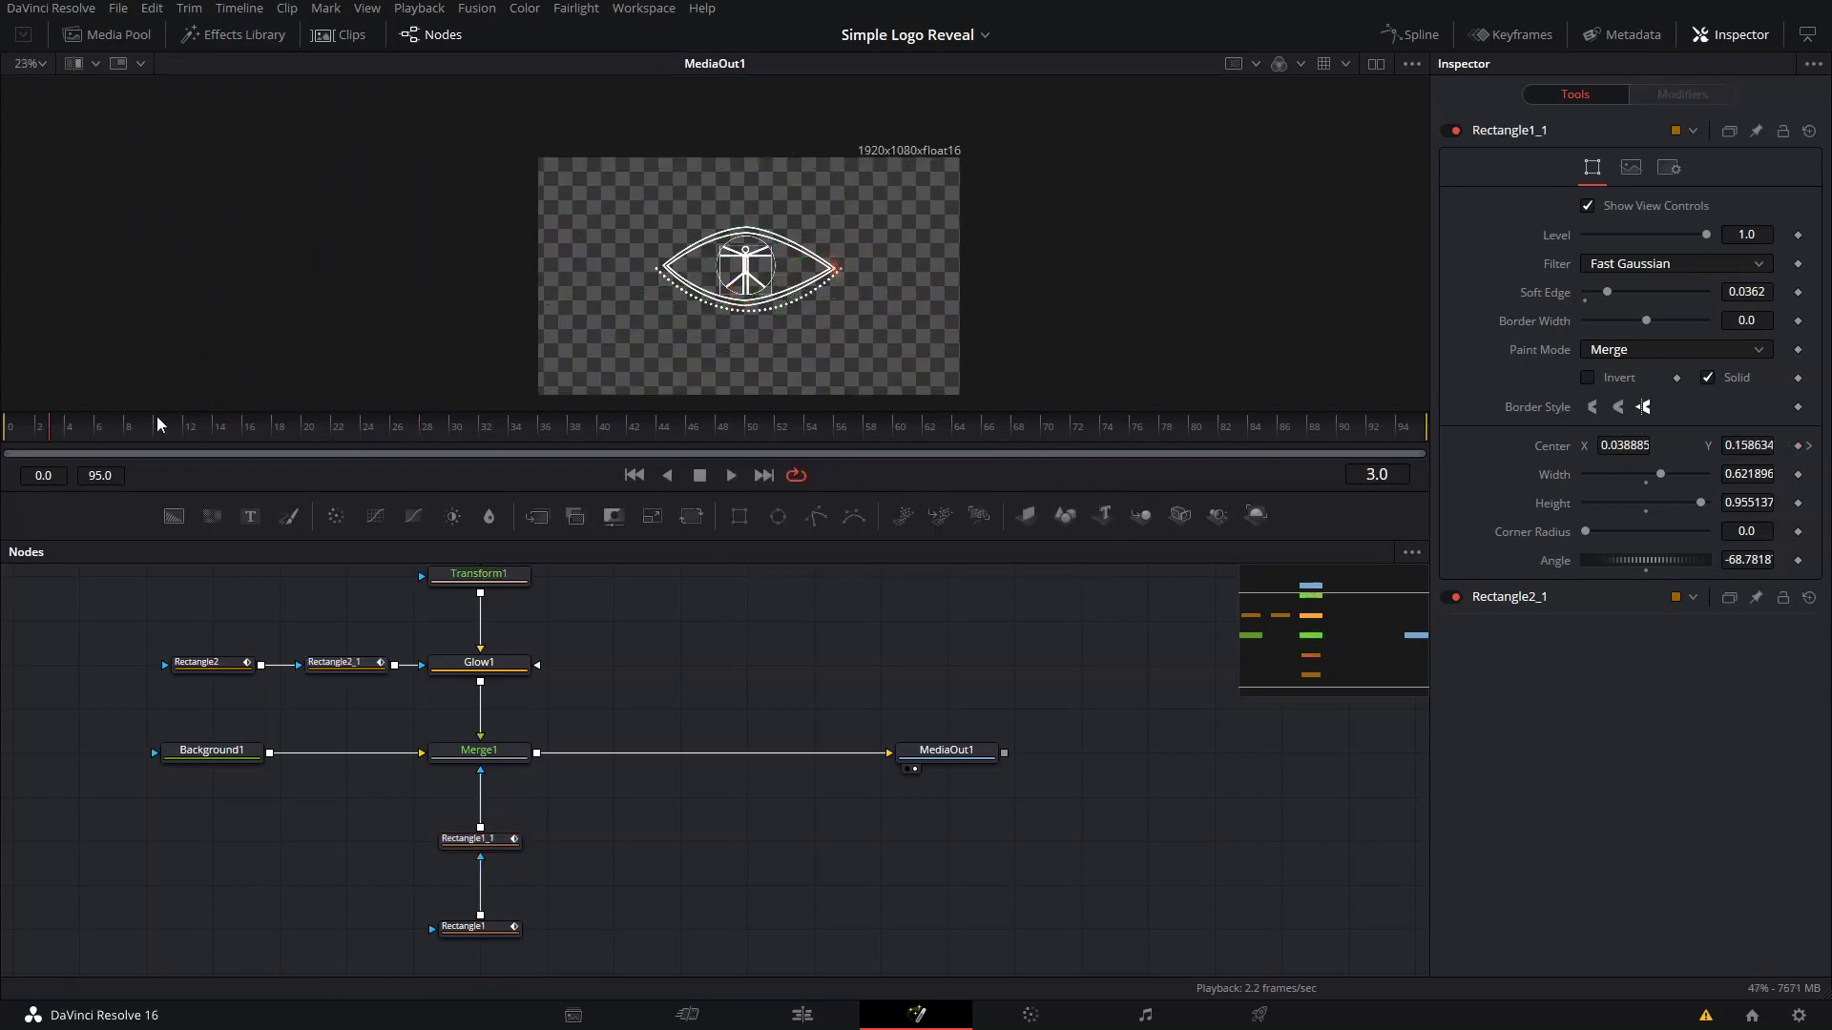
key(space)
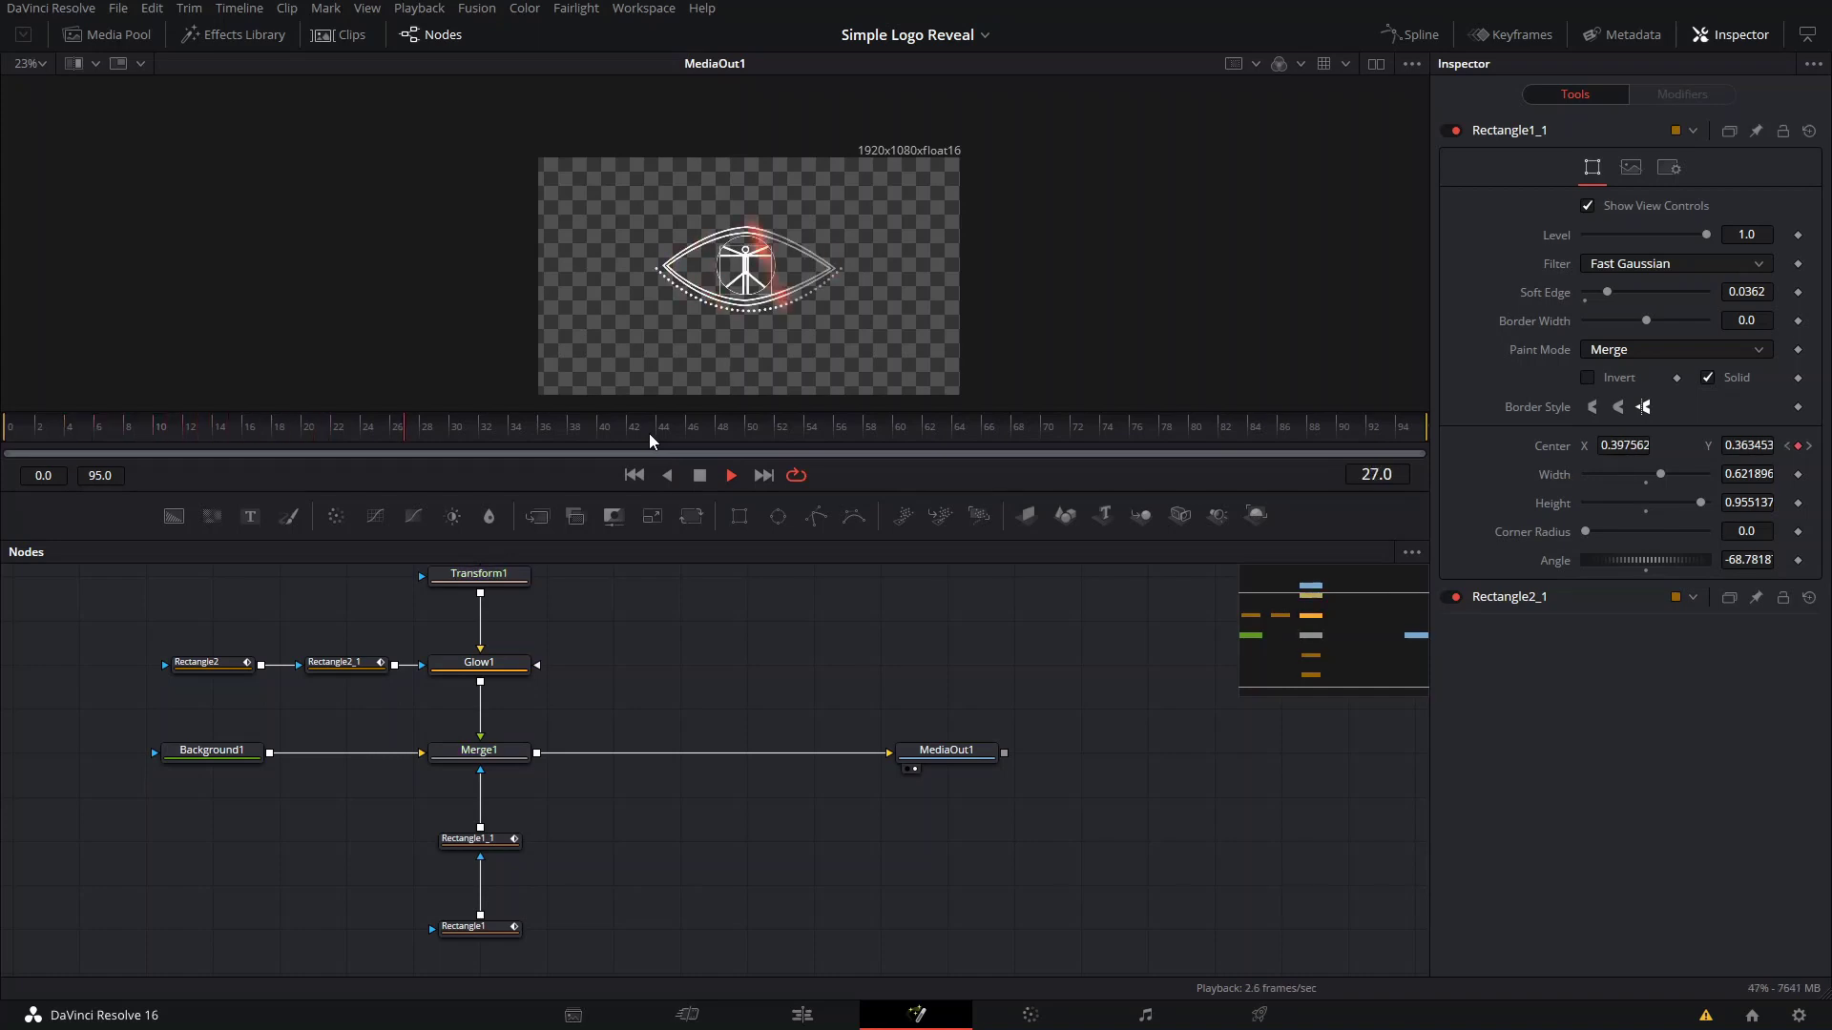
key(space)
scroll(749, 268, up, 1)
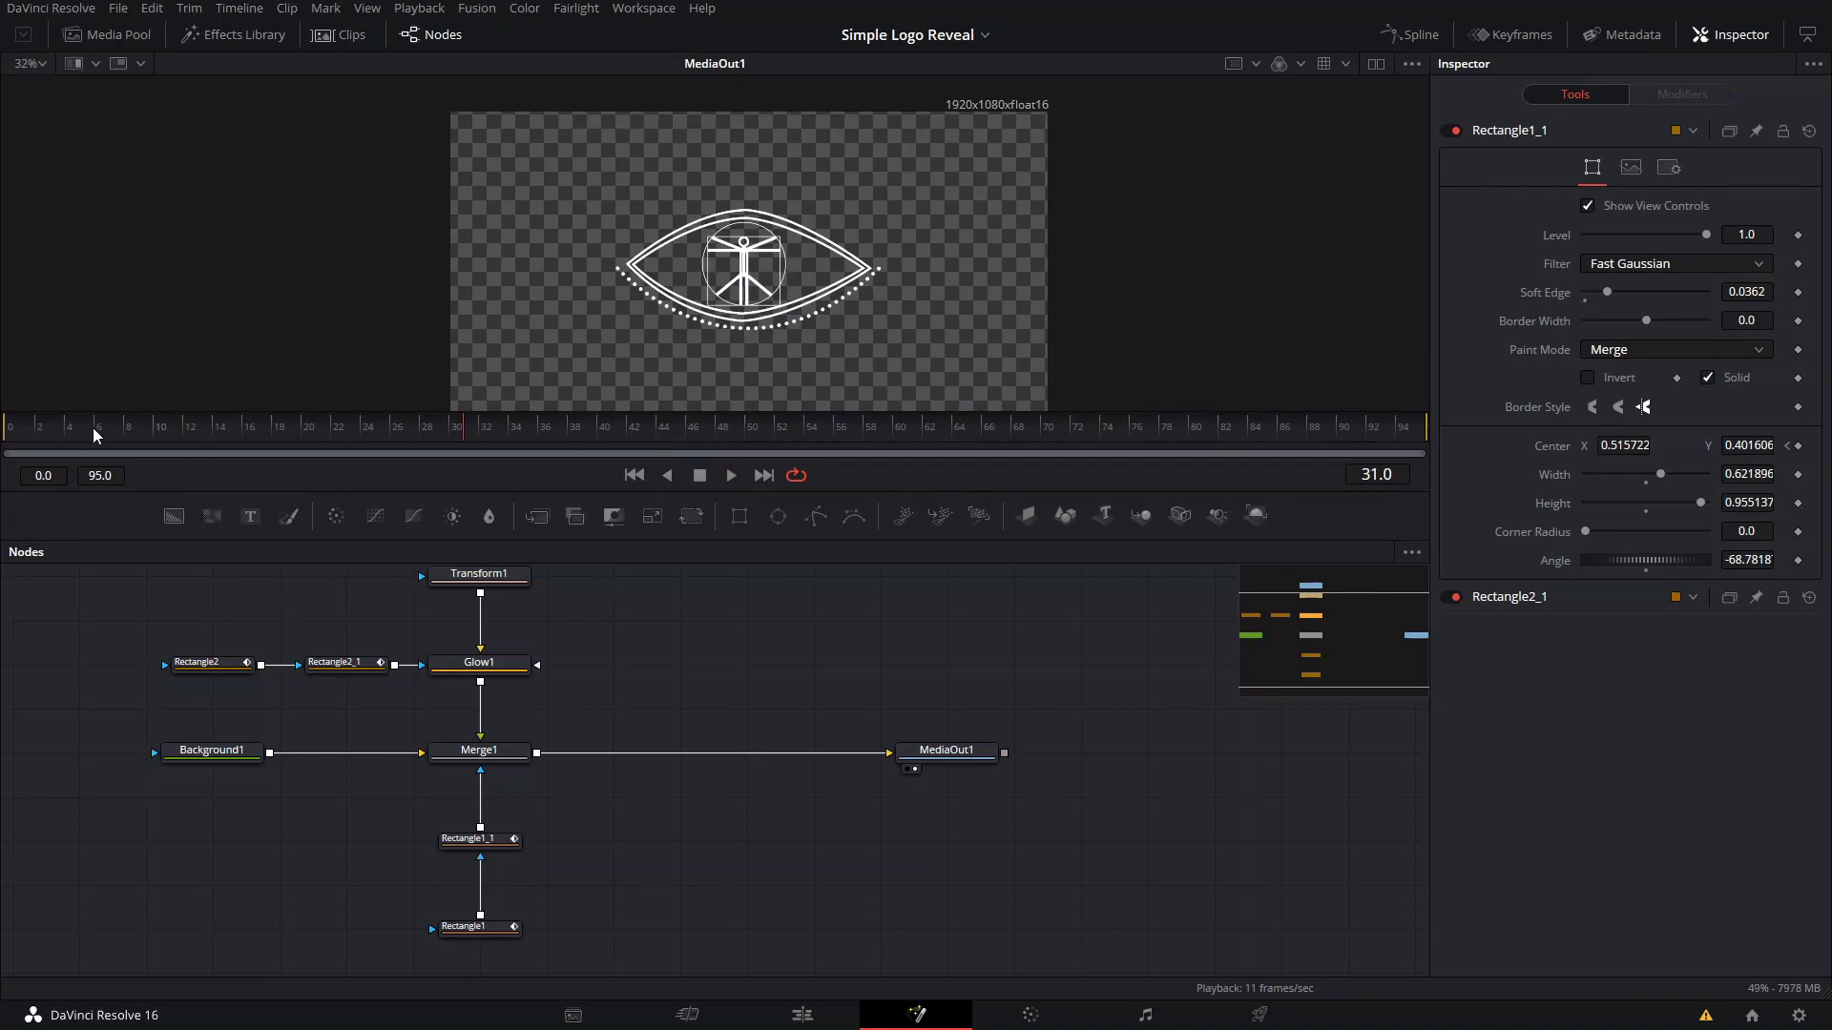
- Raise Background1's alpha to 1.0 for an opaque black backdrop, and scrub through the reveal to review it
click(205, 753)
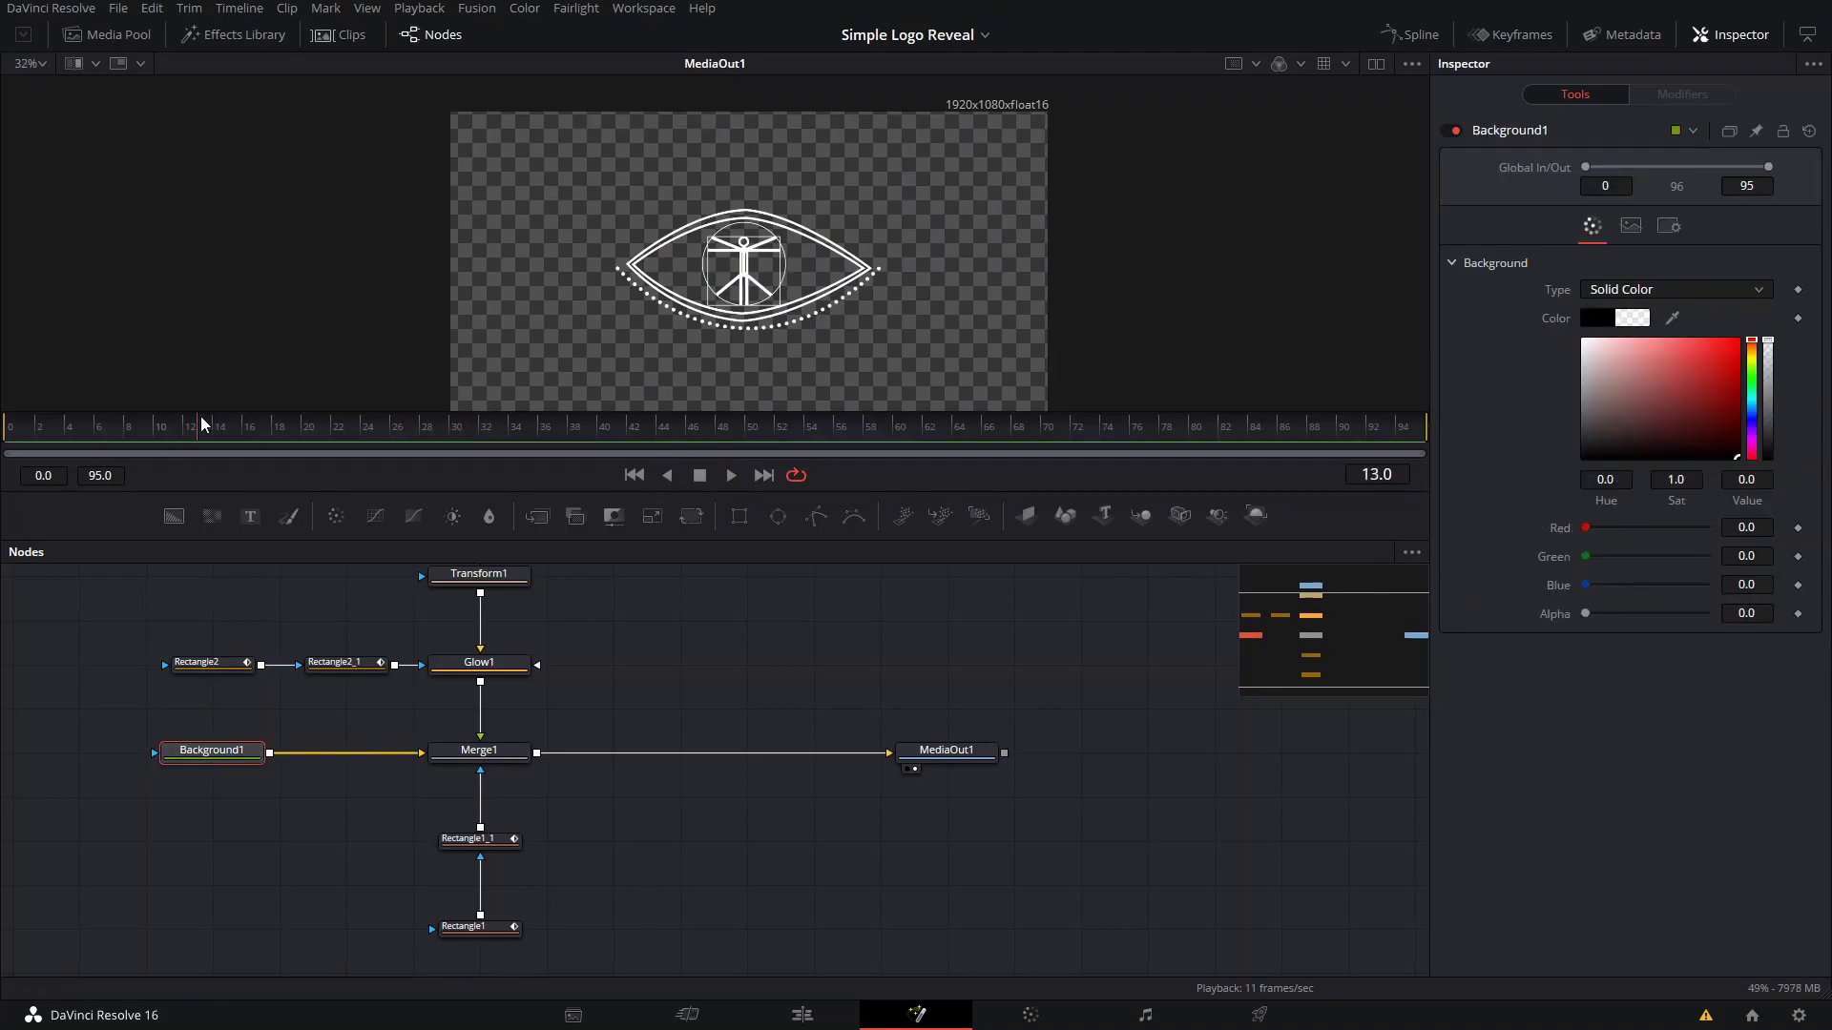
drag(202, 418, 3, 428)
drag(1584, 612, 1734, 614)
click(332, 440)
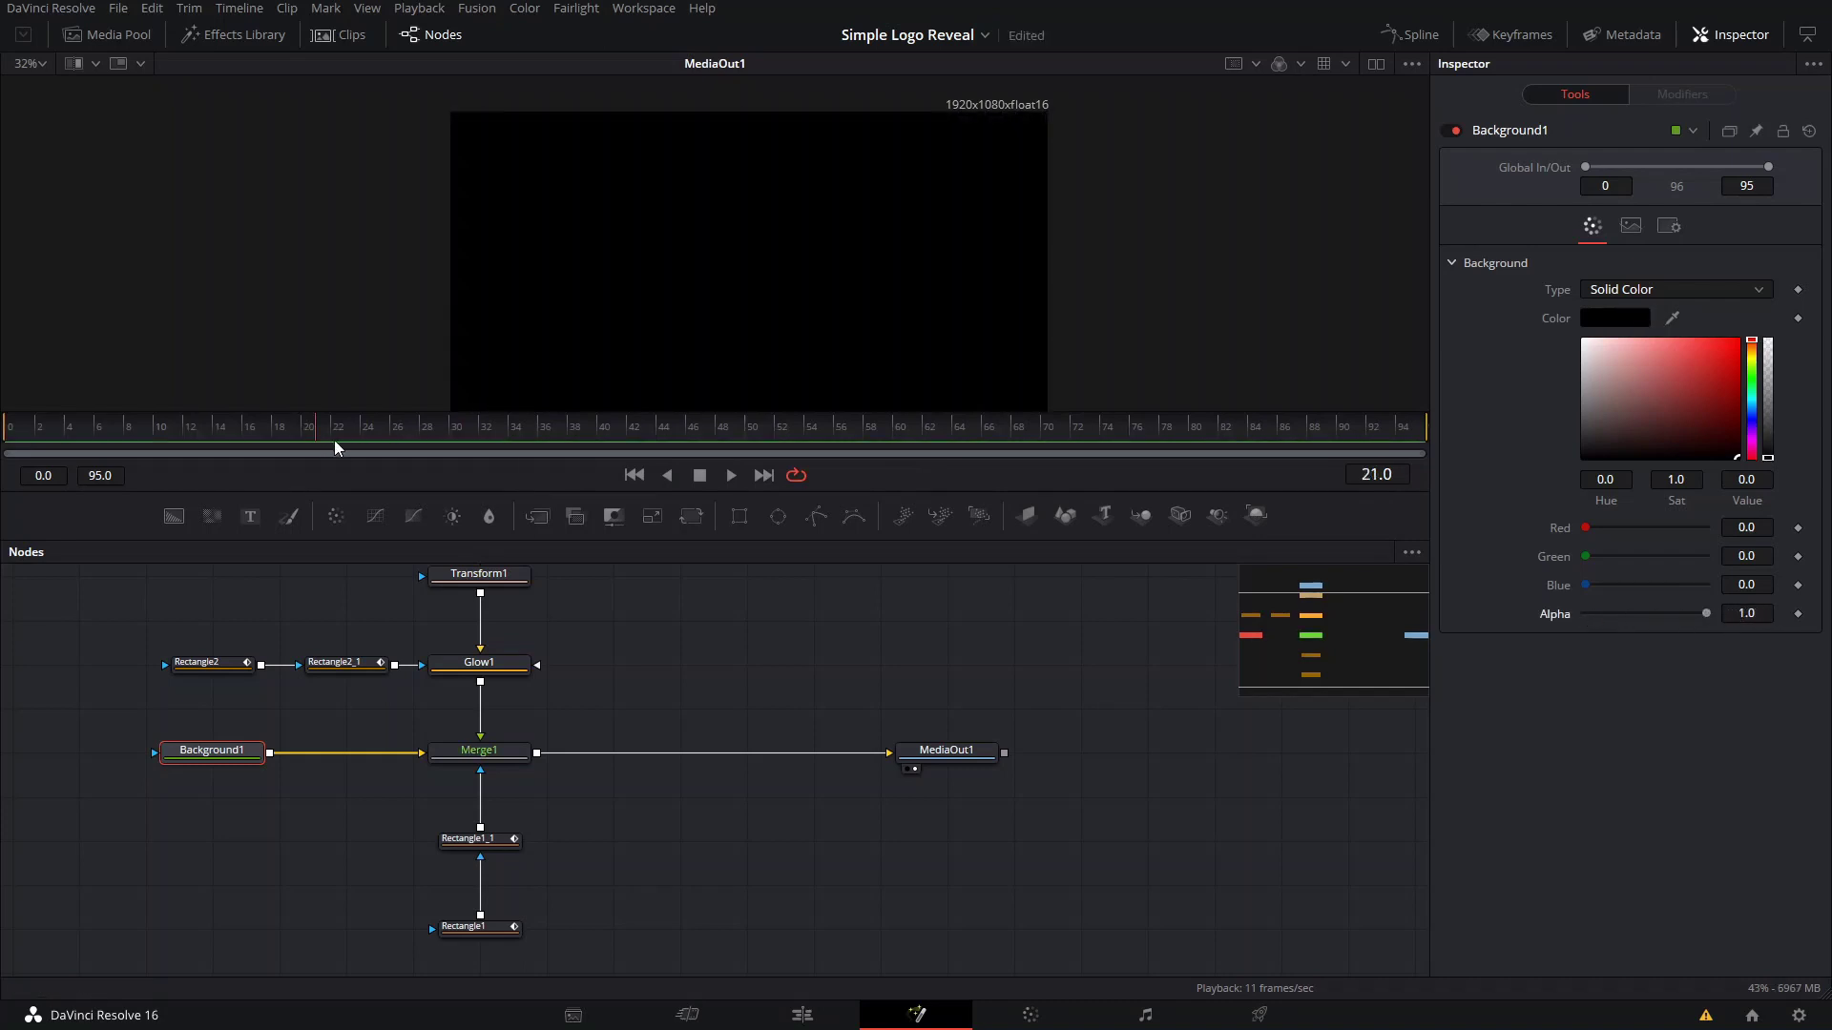
drag(457, 452, 481, 449)
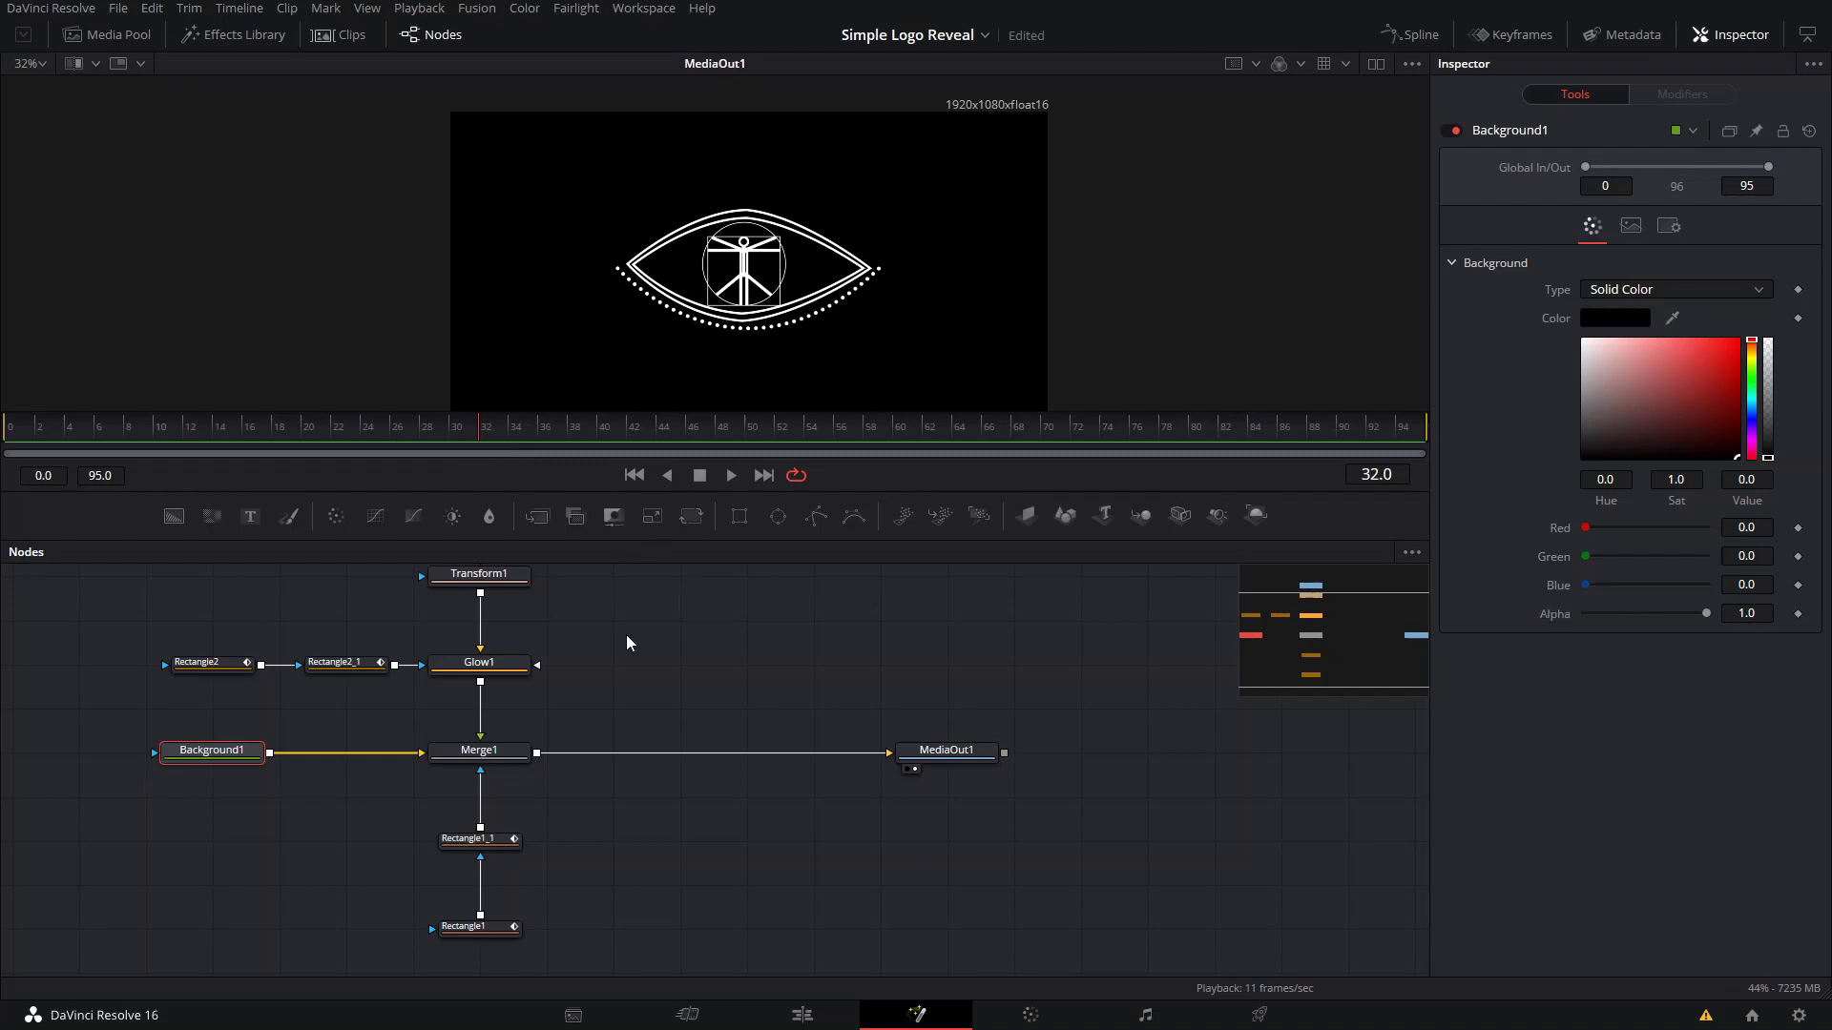
- Select all nodes to review the whole composition's controls, and return the selection to Background1 alone
key(ctrl+a)
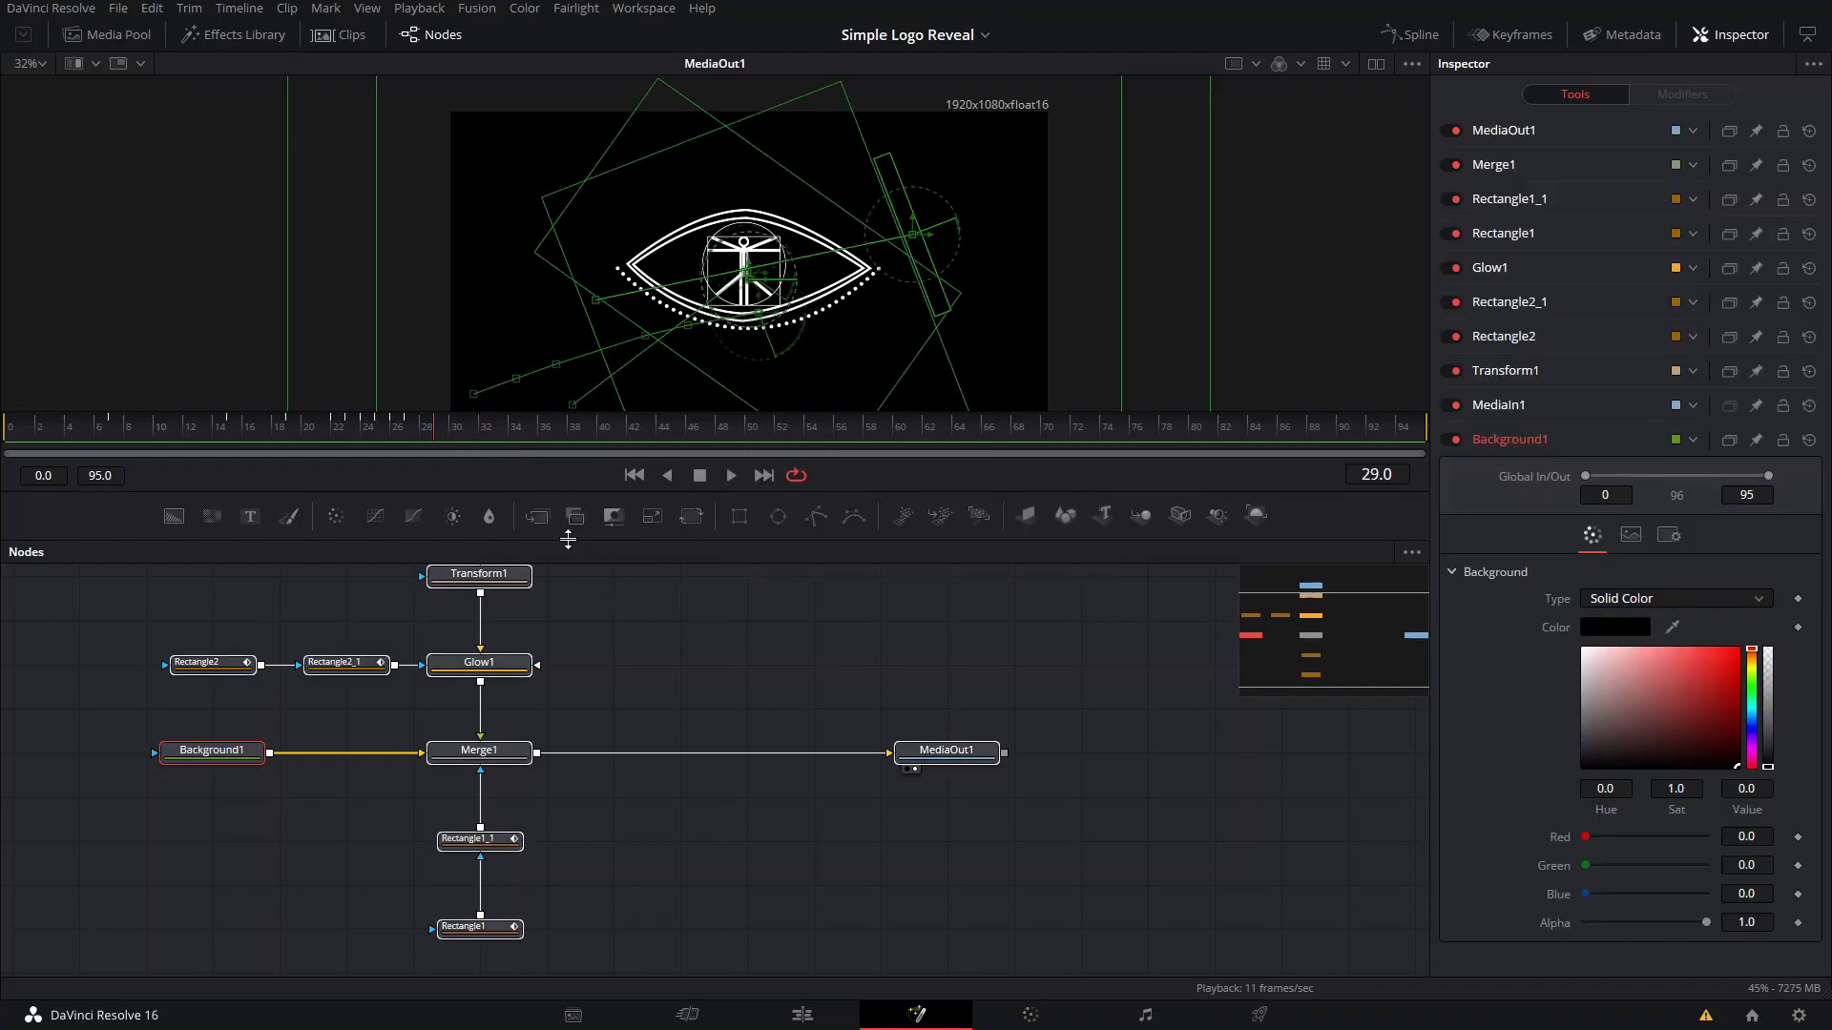
click(467, 427)
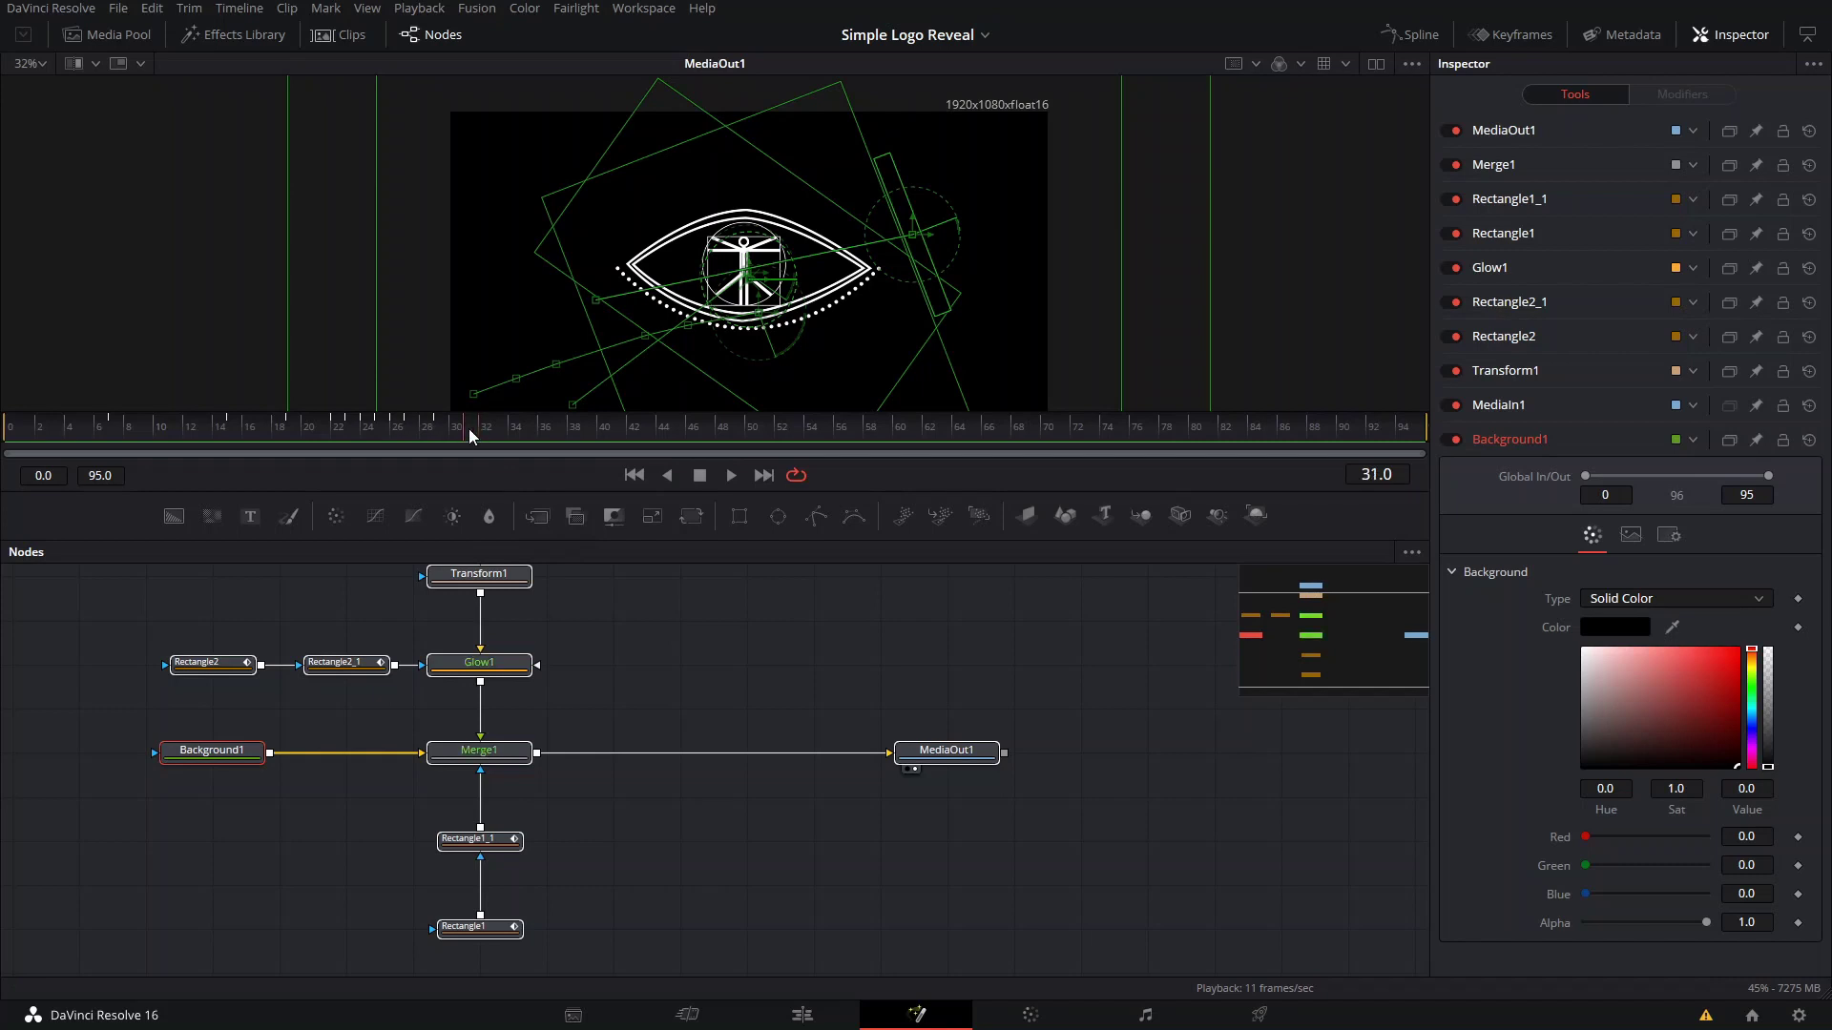
click(733, 625)
click(243, 752)
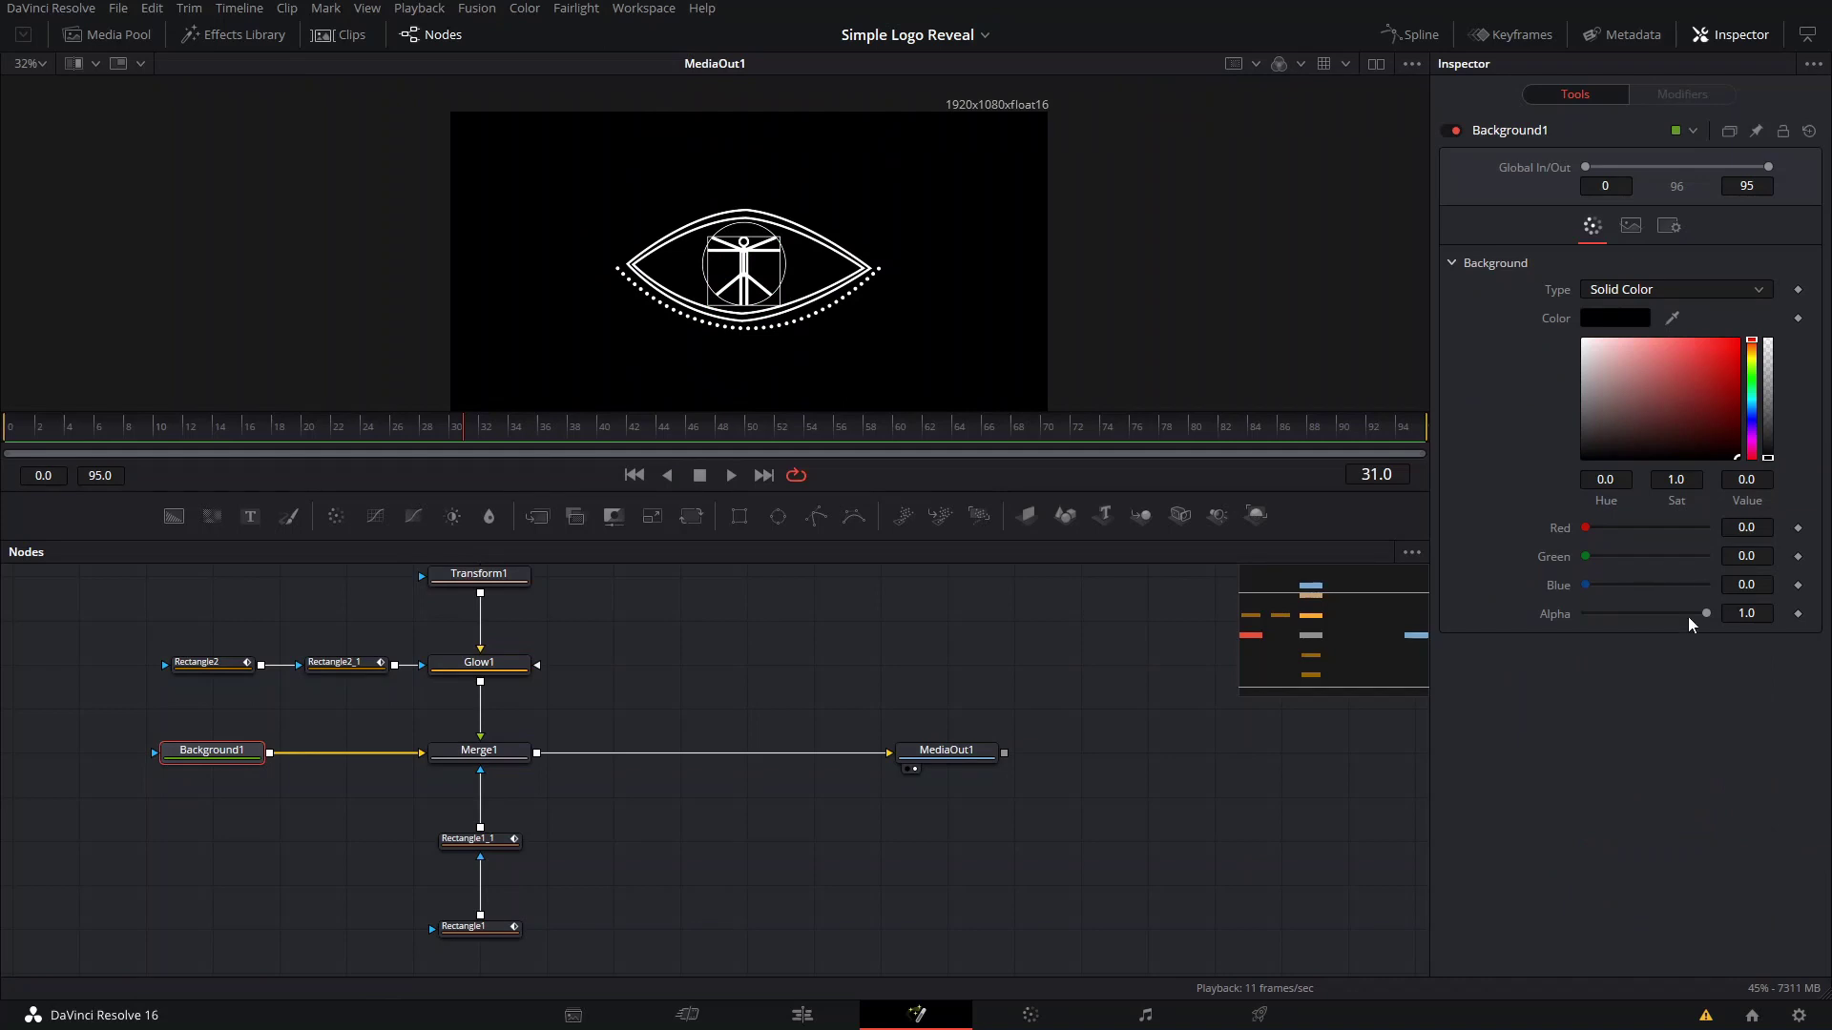
- Keyframe Background1's alpha at 1.0 on frame 31 and fade it to 0.0 by frame 36
click(1798, 615)
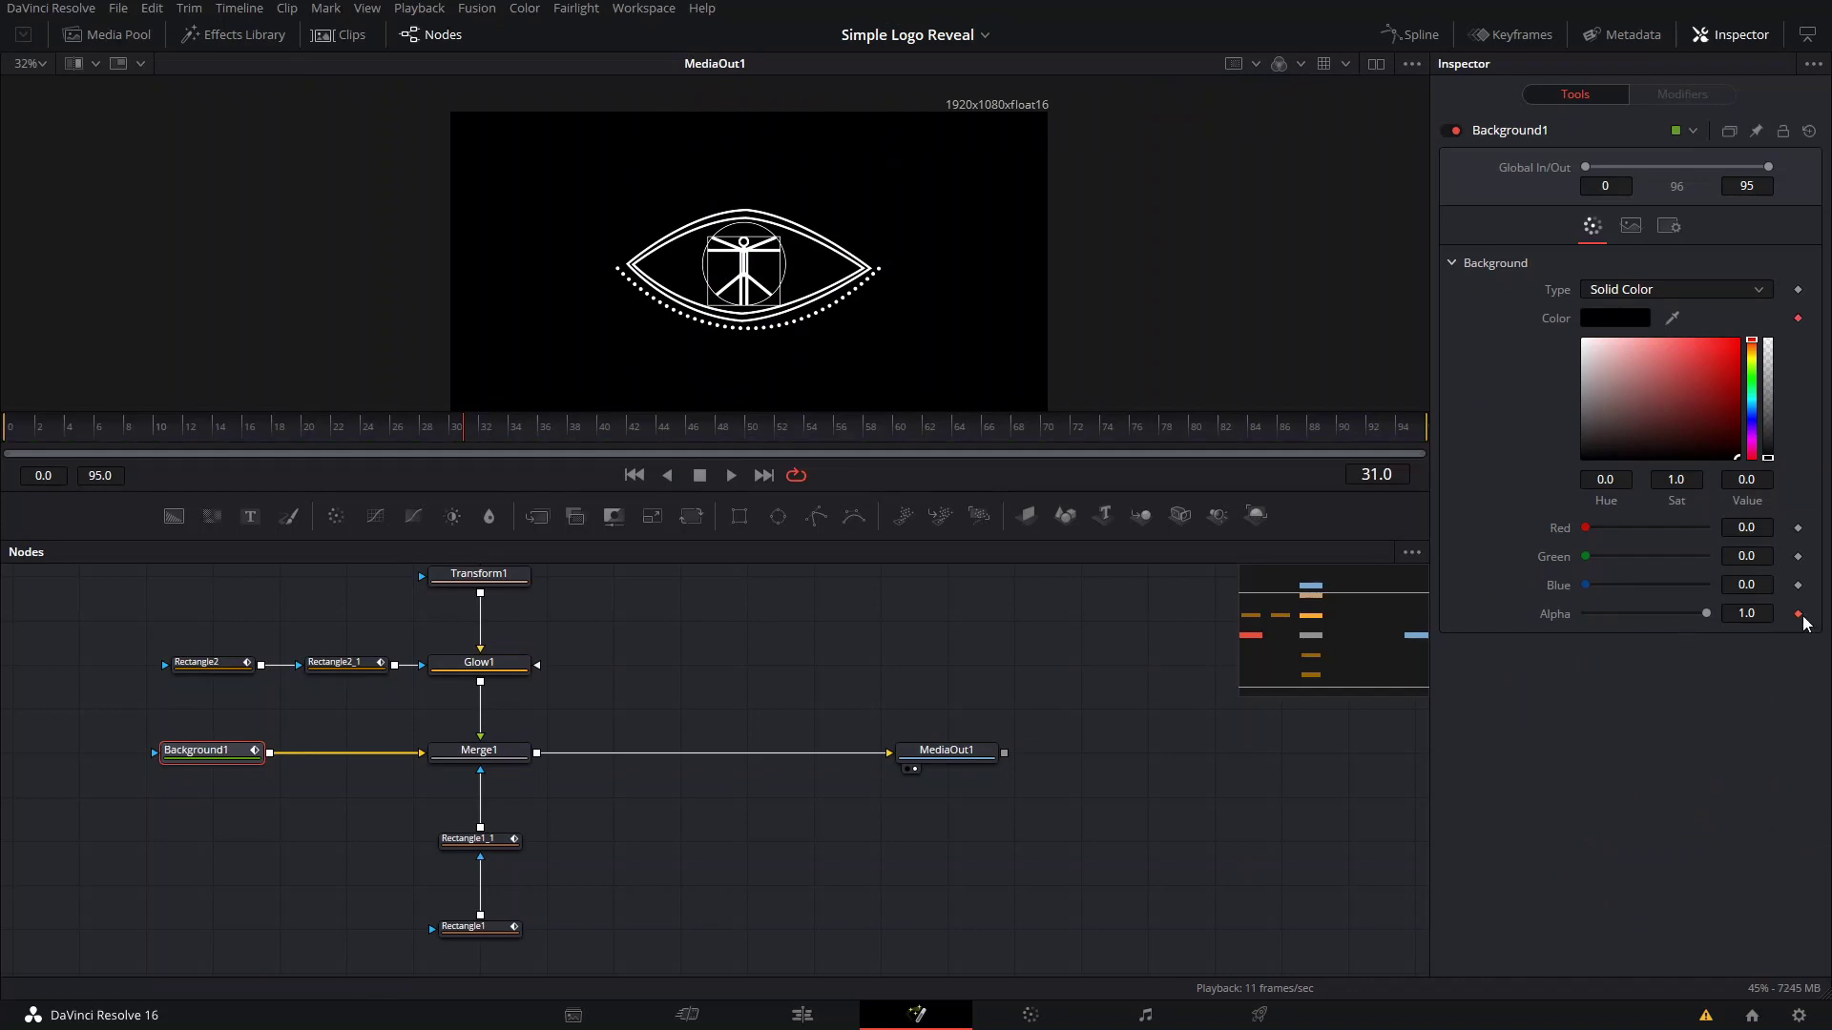
click(538, 428)
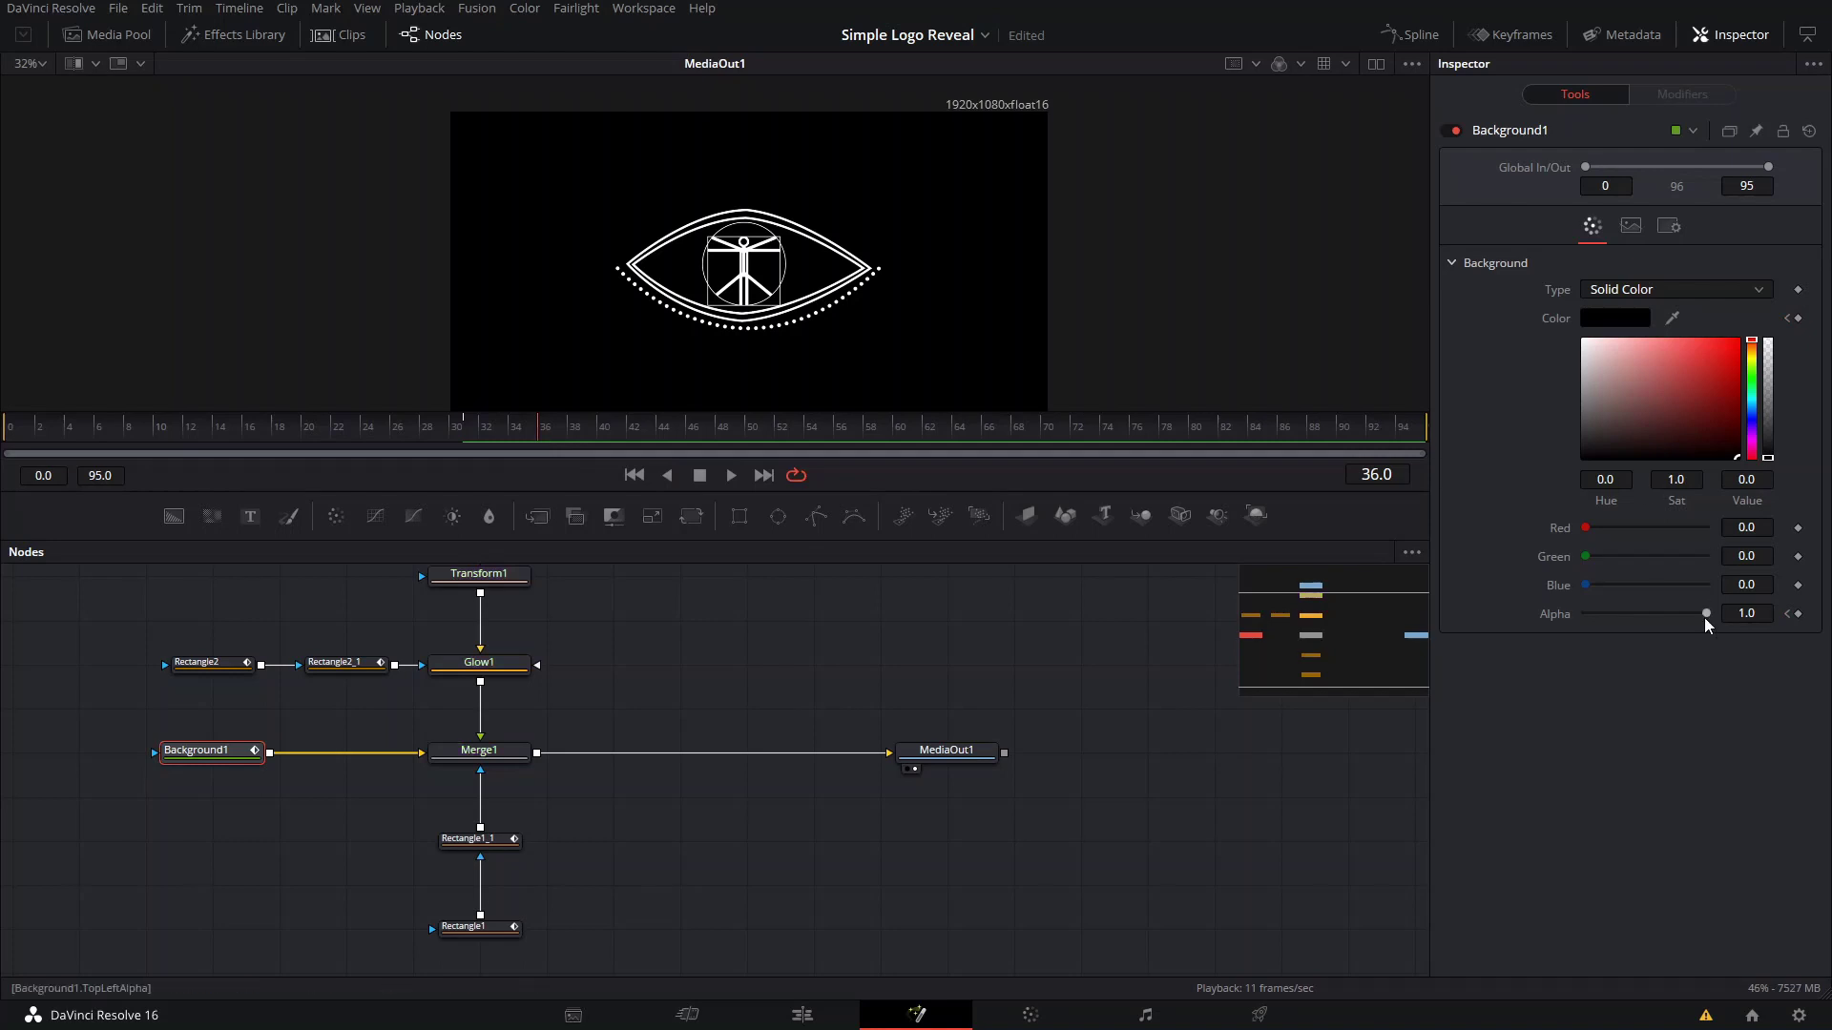
drag(1705, 617, 1568, 620)
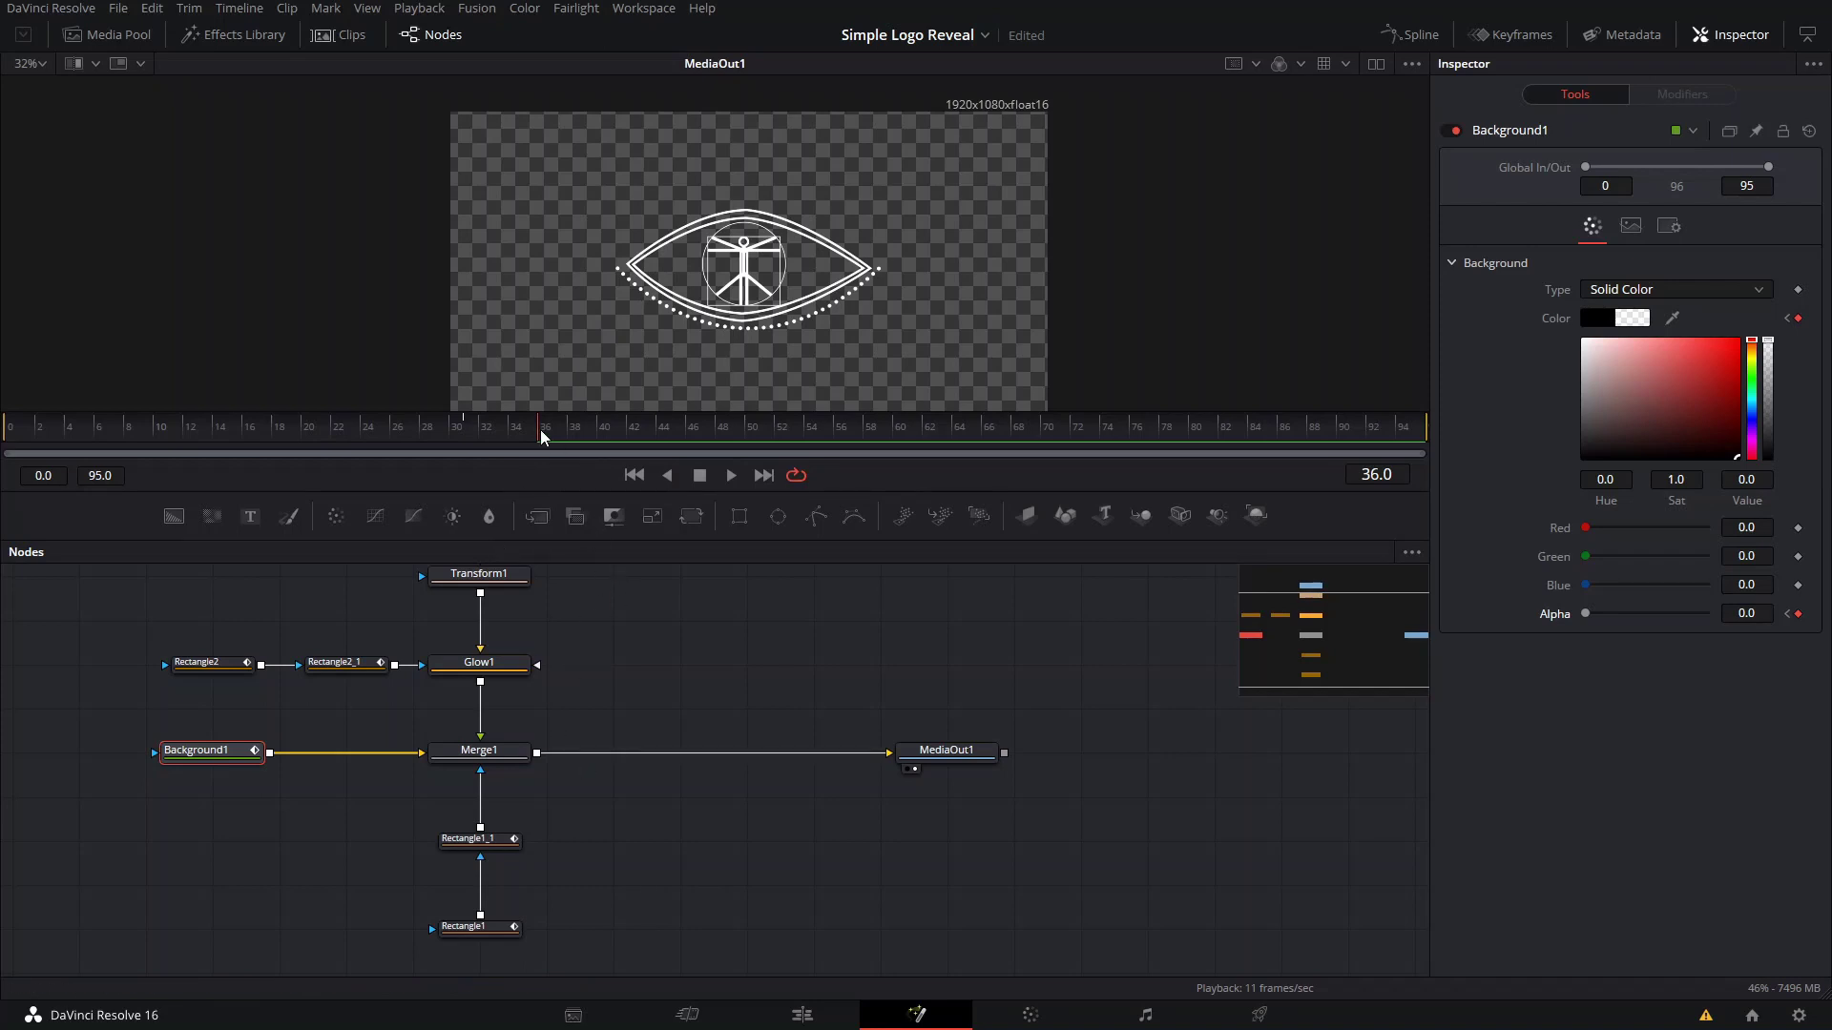
- Add Center keyframes at frame 43 to Rectangle1_1 and Rectangle1 to hold both masks in place over the logo
drag(541, 437, 633, 422)
drag(661, 431, 642, 430)
click(516, 840)
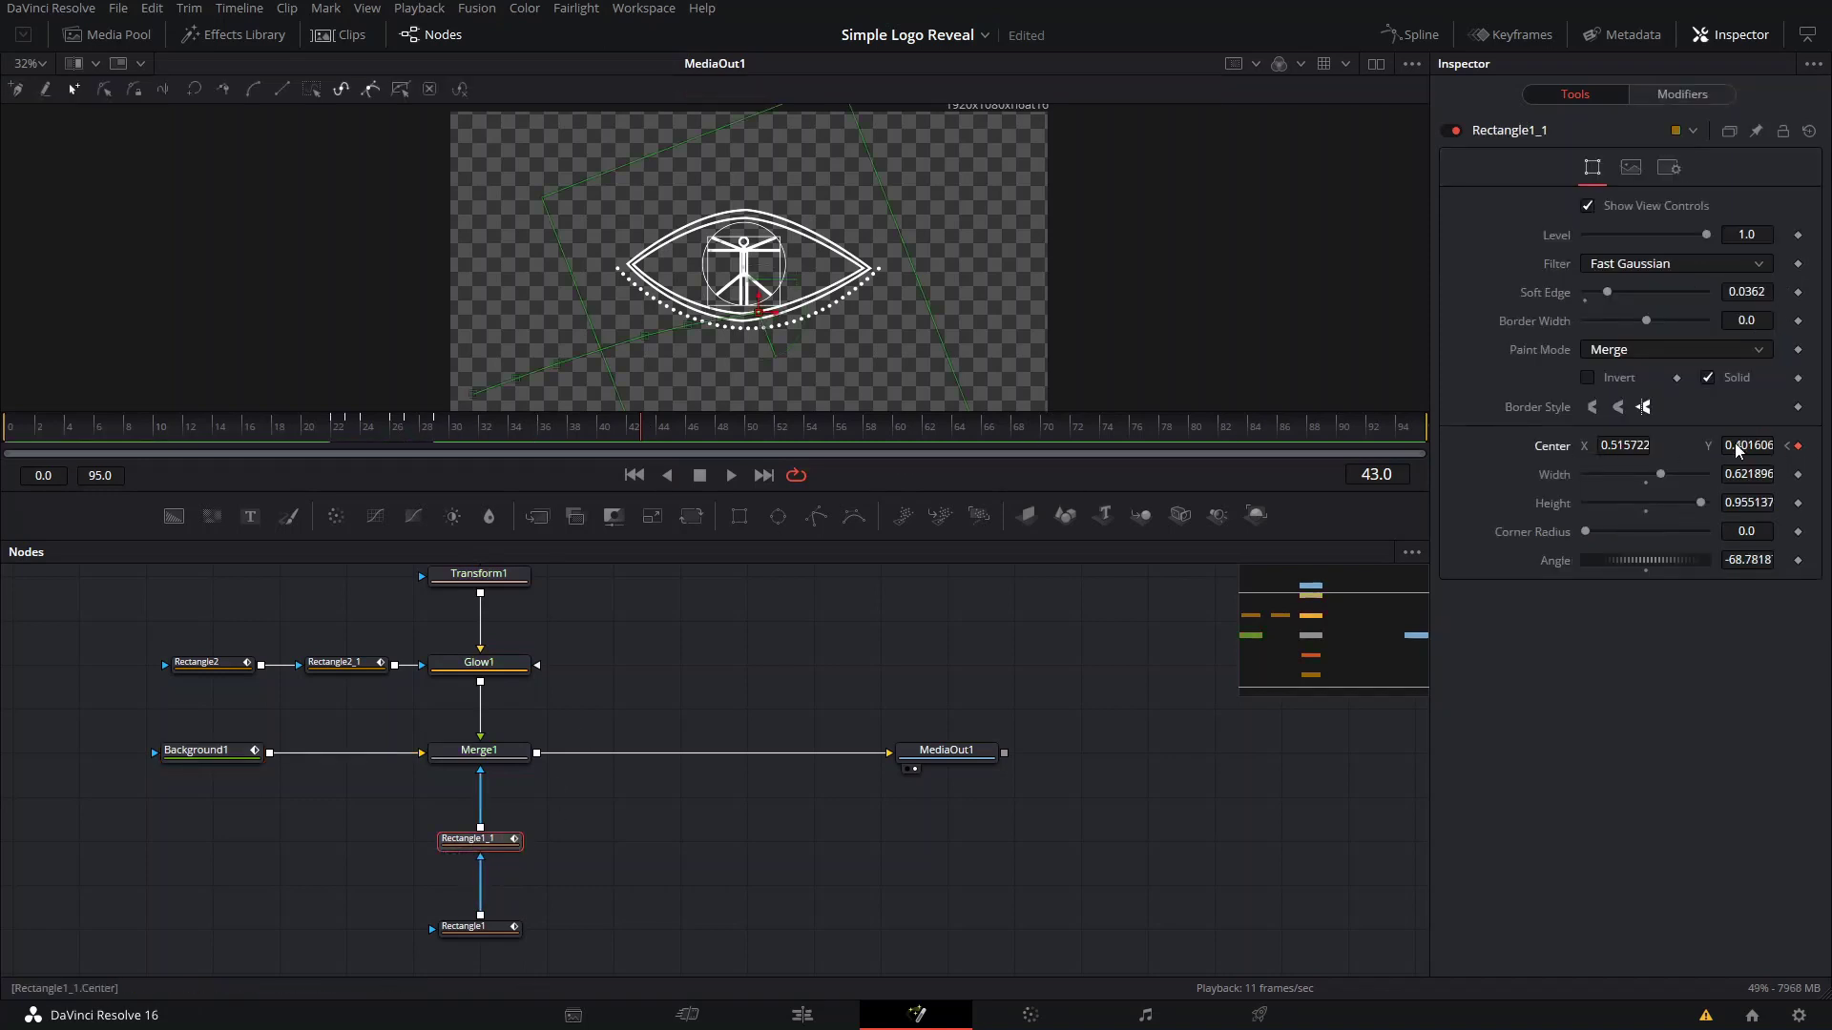
click(472, 926)
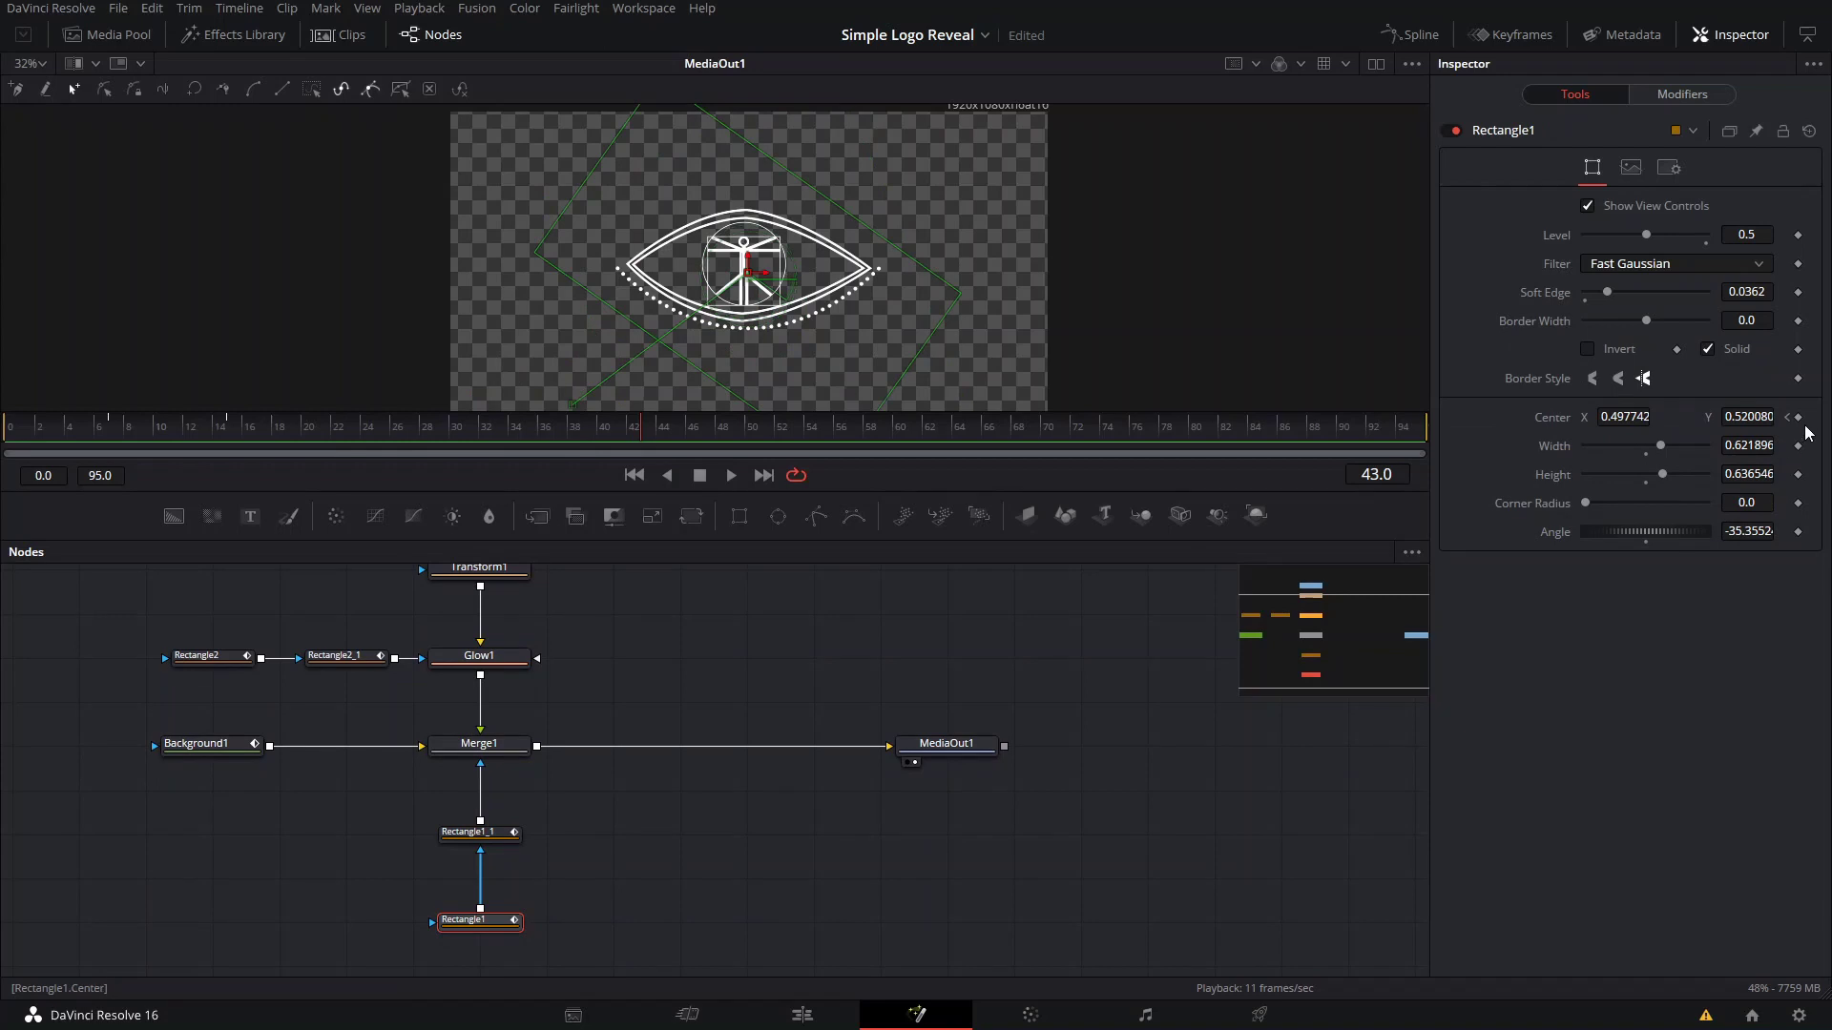
click(1797, 417)
- At frame 48, move Rectangle1's center to about 0.143, 0.142 and Rectangle1_1's to about -0.035, 0.243, clearing the masks off the logo
drag(700, 426, 715, 431)
drag(749, 278, 536, 399)
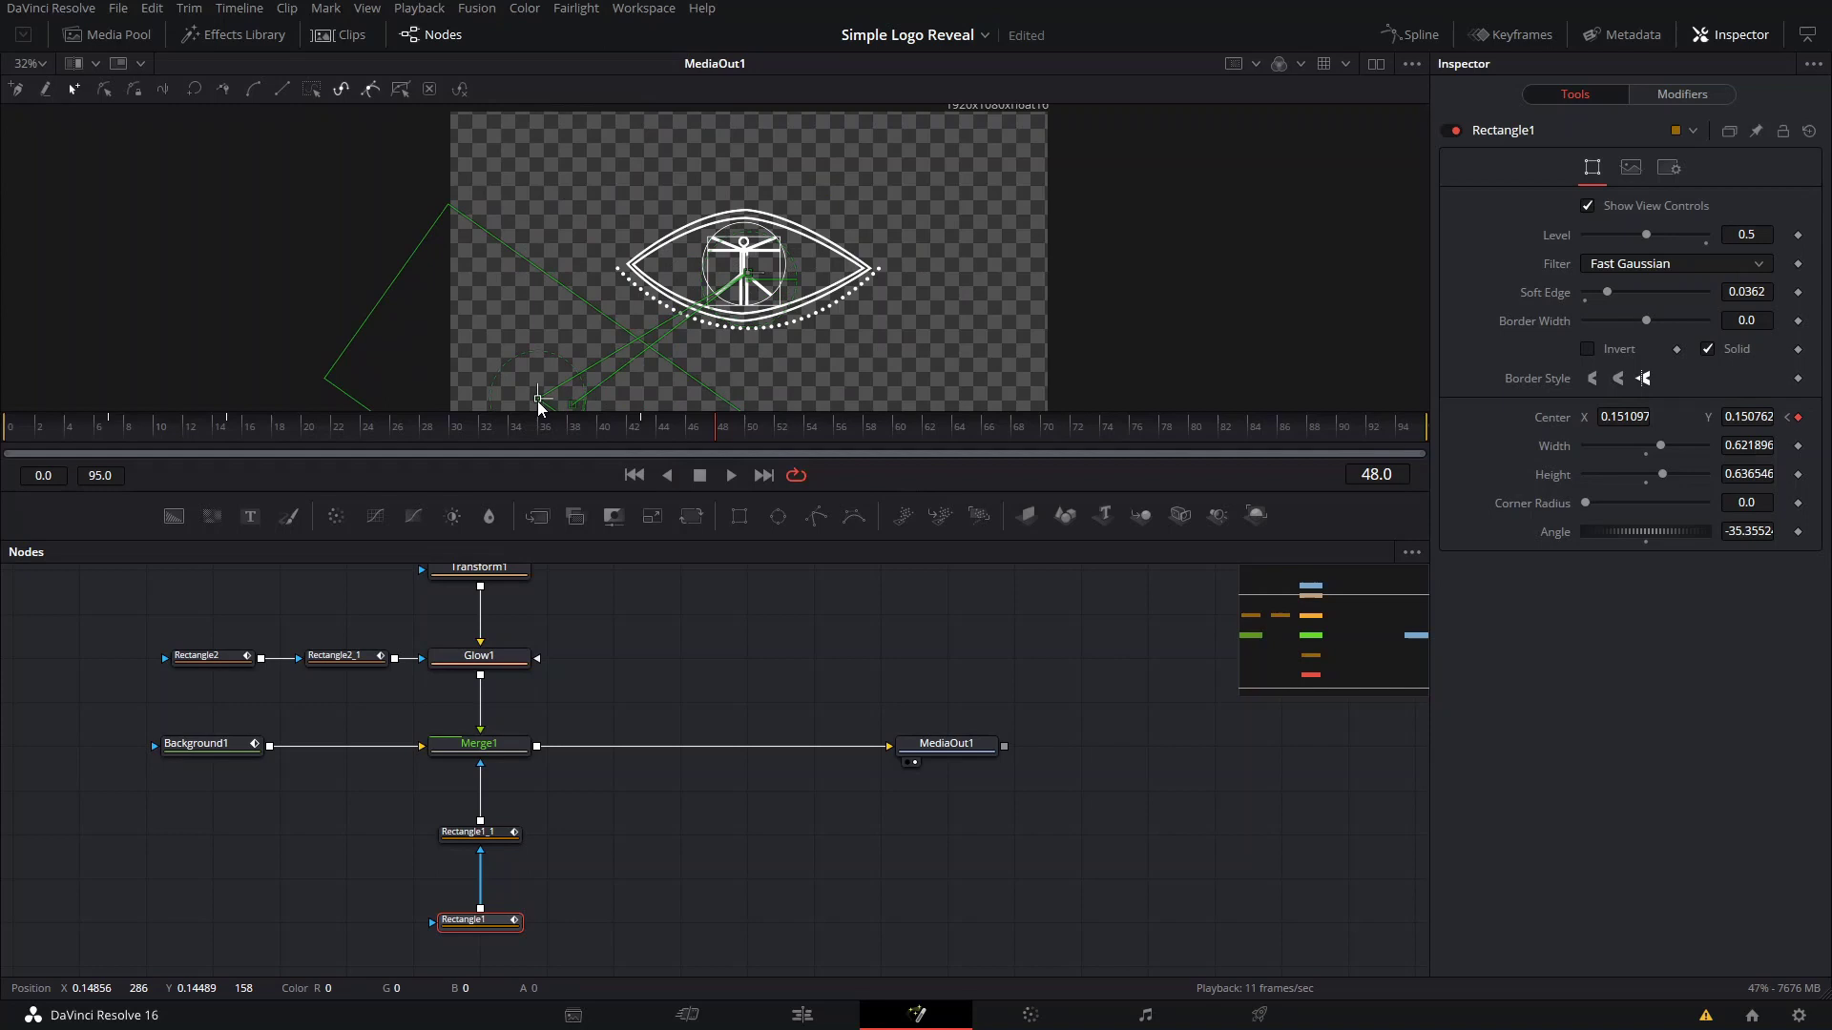
click(474, 832)
drag(753, 320, 427, 367)
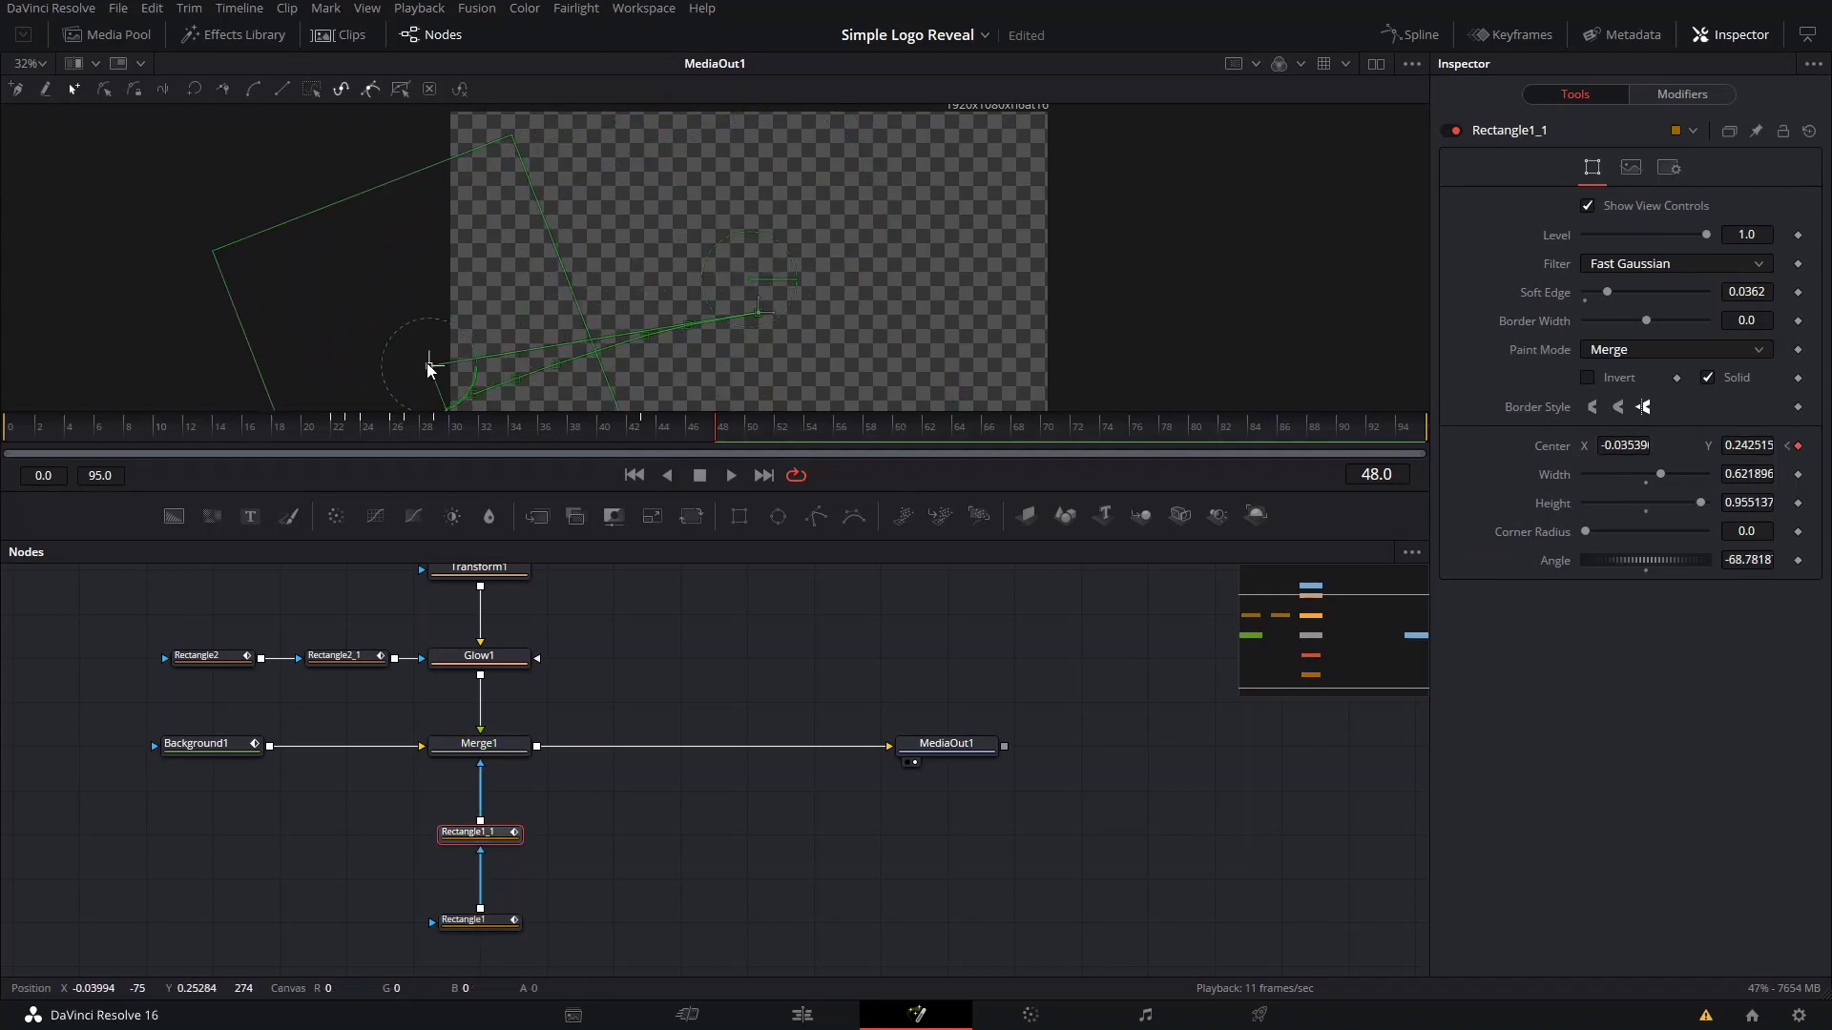
- Deselect the nodes and play the composition from the first frame to review the logo's reveal and exit
click(710, 428)
click(633, 475)
click(675, 625)
key(space)
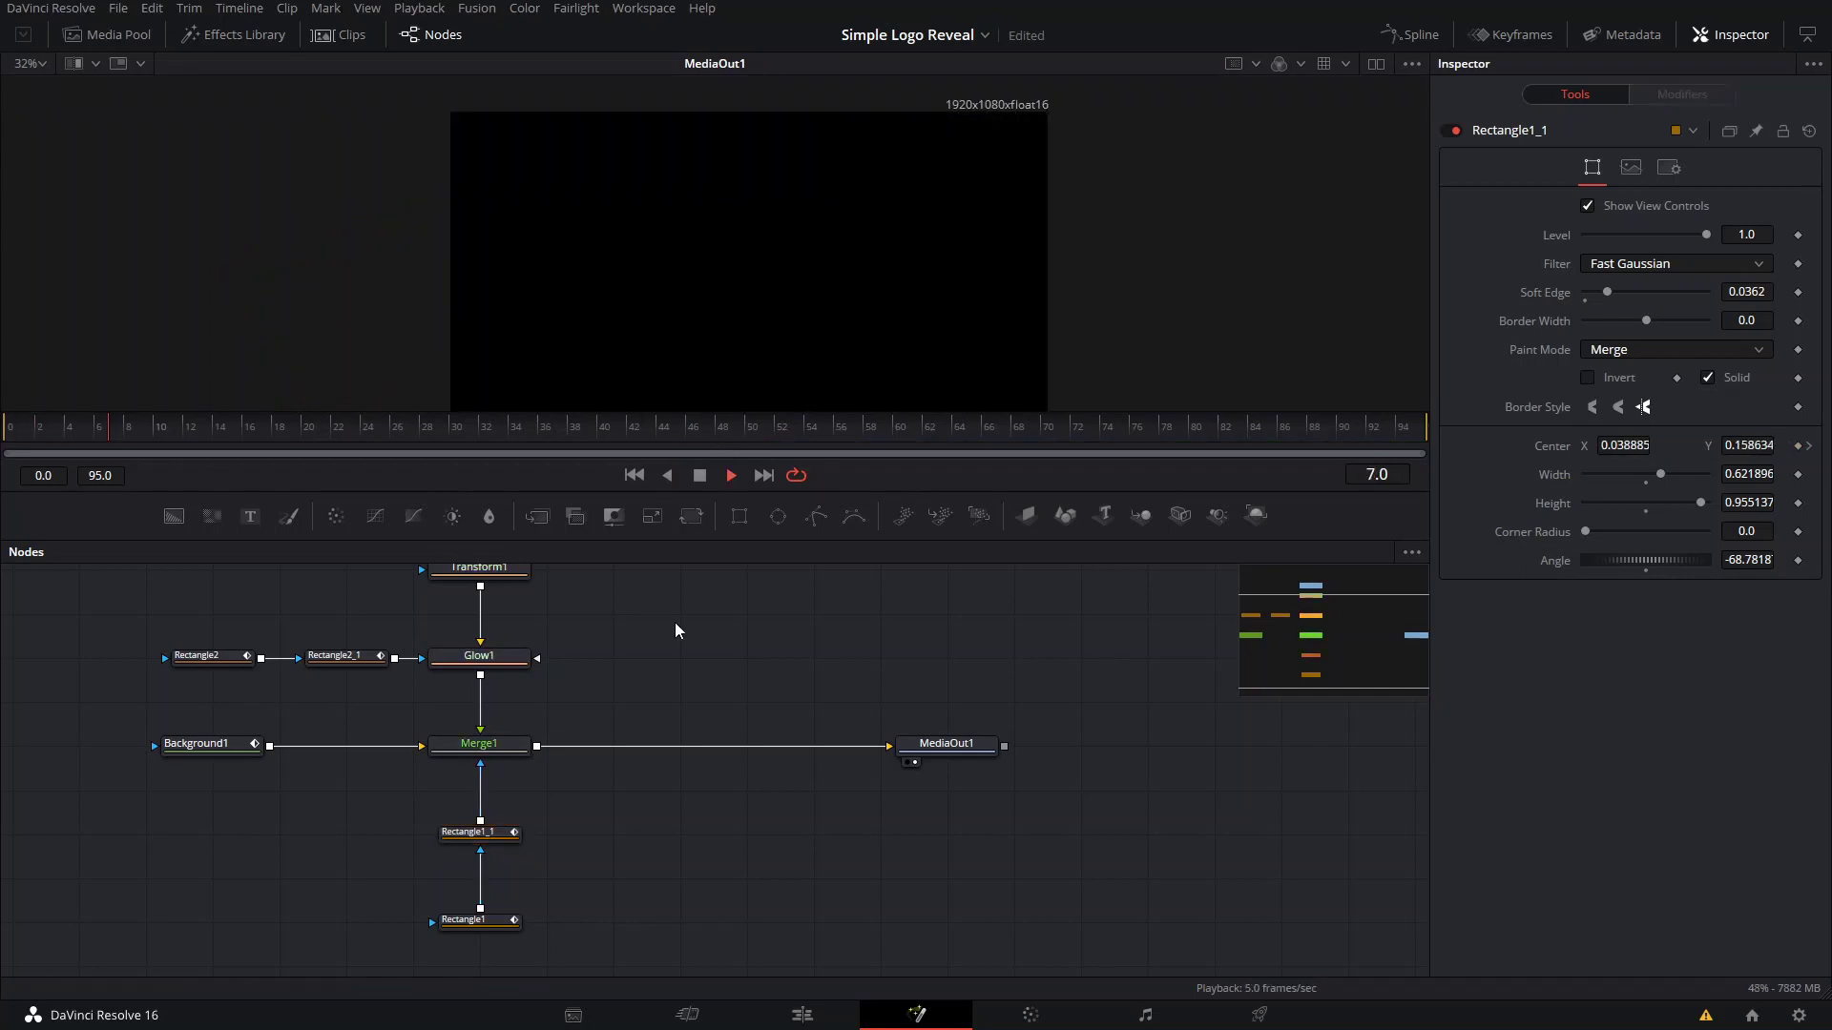